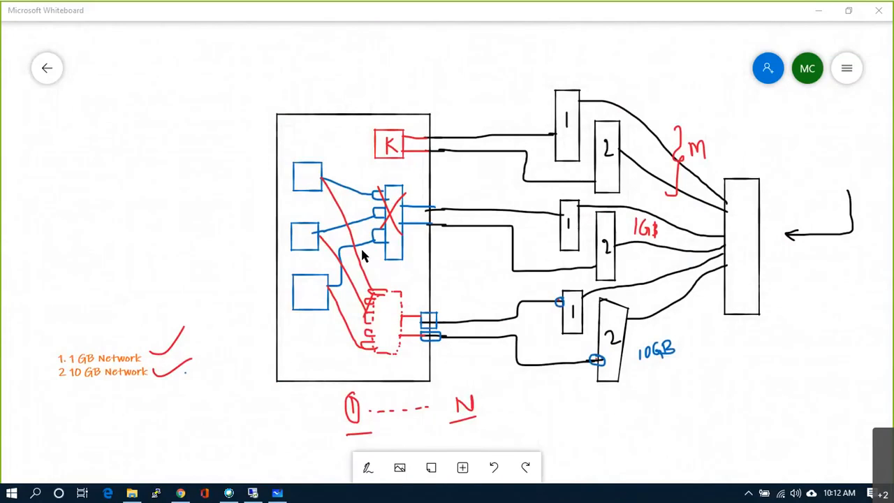
- Handwrite W, L and W in the three blue boxes and VDS in the dashed red box, using the black pen
mouse_move(303, 171)
left_mouse_down()
mouse_move(310, 180)
mouse_move(303, 175)
left_mouse_up()
left_click(368, 467)
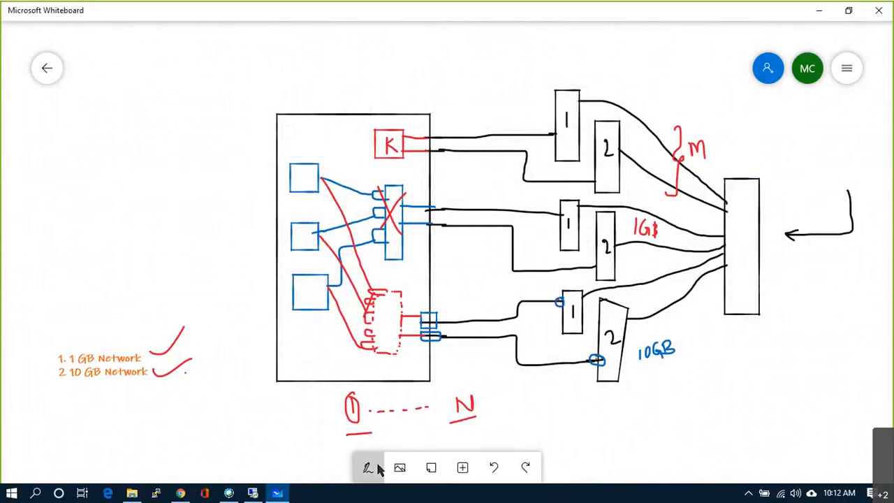
mouse_move(298, 180)
left_mouse_down()
mouse_move(302, 188)
mouse_move(316, 170)
left_mouse_up()
left_click_drag(303, 226, 315, 244)
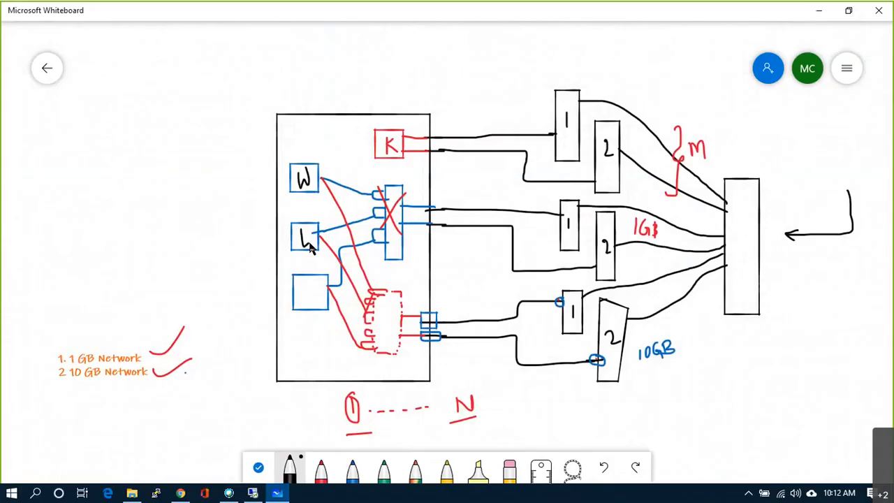
left_click_drag(307, 286, 323, 285)
mouse_move(381, 300)
left_mouse_down()
mouse_move(395, 299)
mouse_move(387, 355)
left_mouse_up()
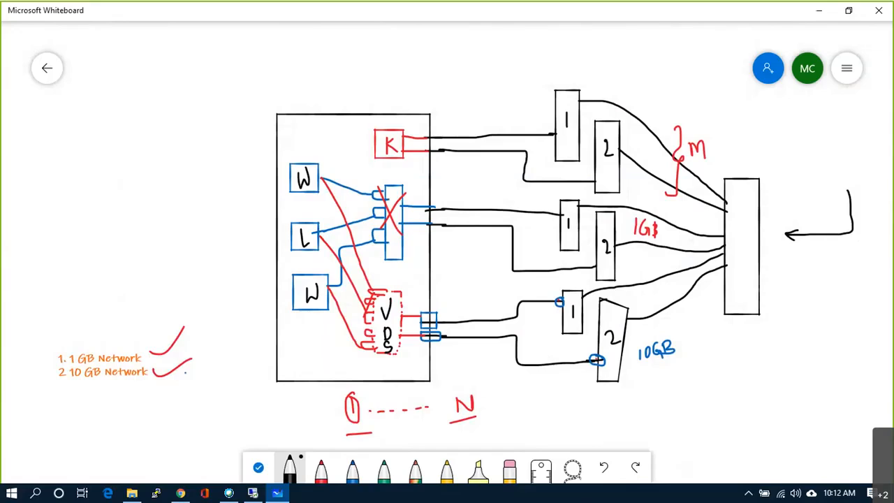
- Add black check marks to both network list entries and the 1GB label, and write VSS beside the crossed-out switch
mouse_move(151, 351)
left_mouse_down()
mouse_move(160, 355)
mouse_move(177, 327)
left_mouse_up()
left_click_drag(154, 367, 187, 359)
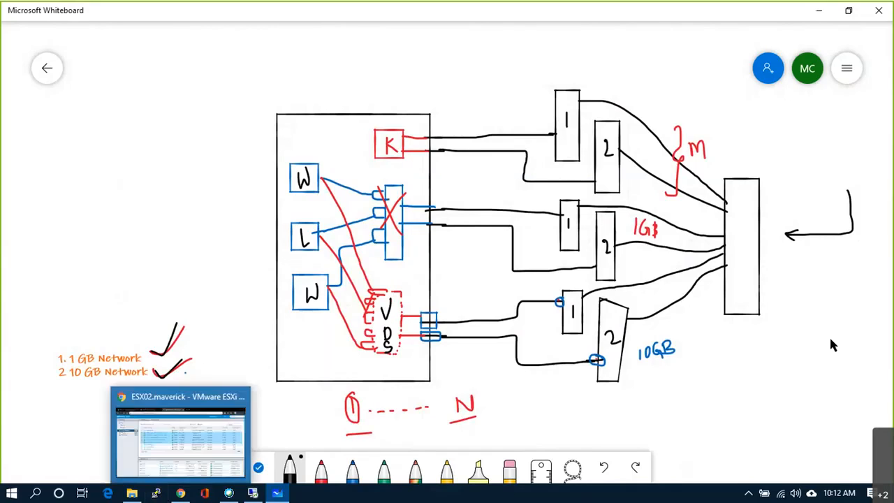
left_click_drag(672, 234, 683, 214)
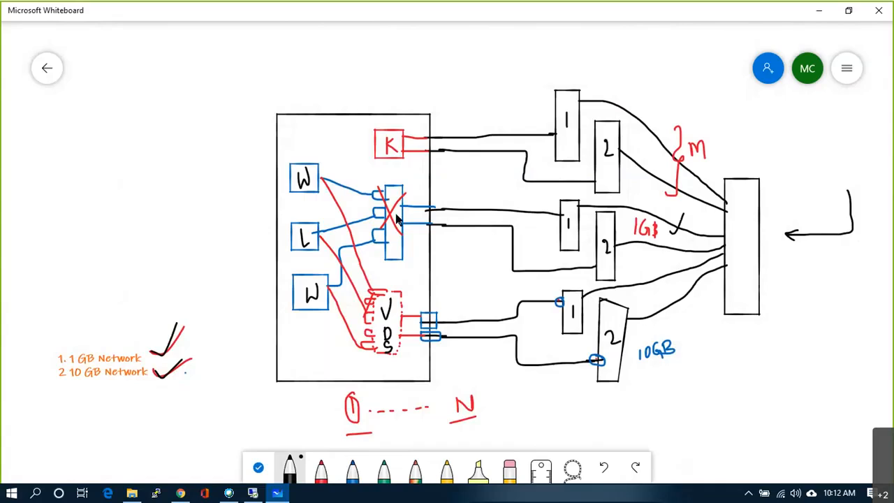
mouse_move(409, 187)
left_mouse_down()
mouse_move(416, 180)
mouse_move(408, 216)
mouse_move(417, 228)
left_mouse_up()
- Write a circled 1 in the empty area outside the large rectangle, above the network list
scroll(646, 431, "down", 3)
scroll(646, 430, "up", 3)
scroll(646, 429, "down", 3)
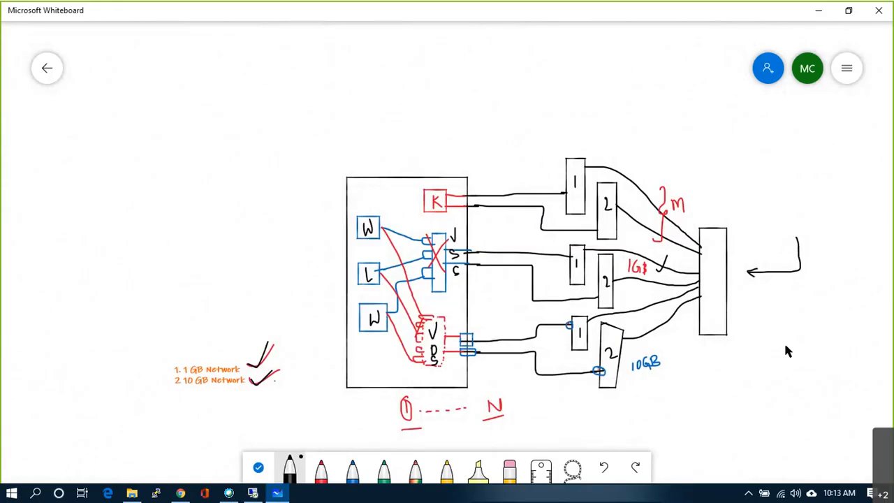
scroll(785, 346, "up", 2)
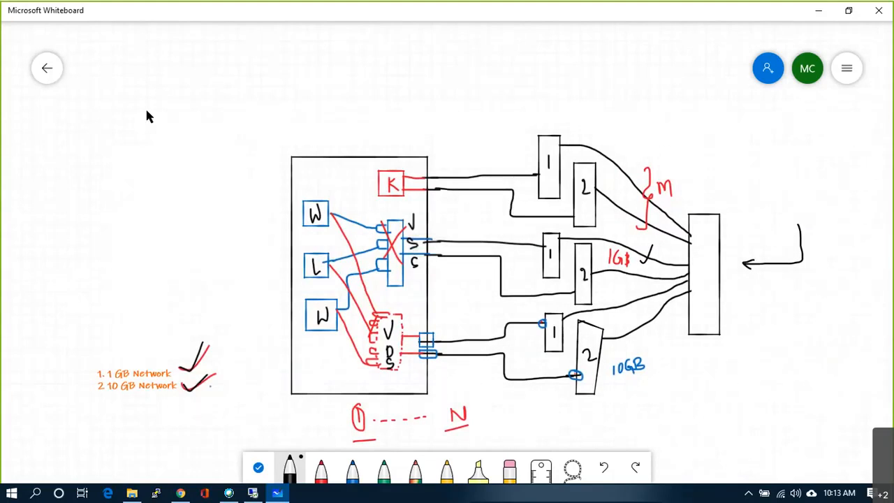
mouse_move(141, 94)
left_mouse_down()
mouse_move(147, 102)
mouse_move(141, 93)
left_mouse_up()
left_click_drag(142, 95, 142, 105)
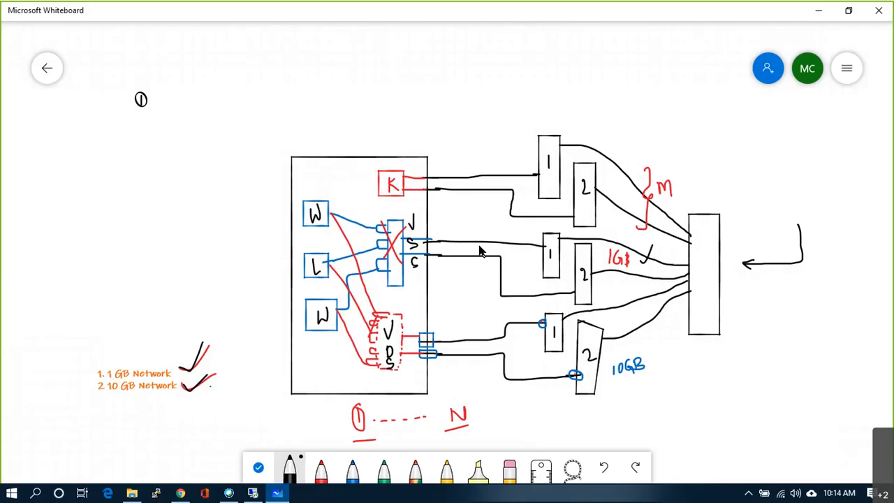
- Clear the whole canvas and draw a tall black rectangle as the new host outline
left_click(847, 68)
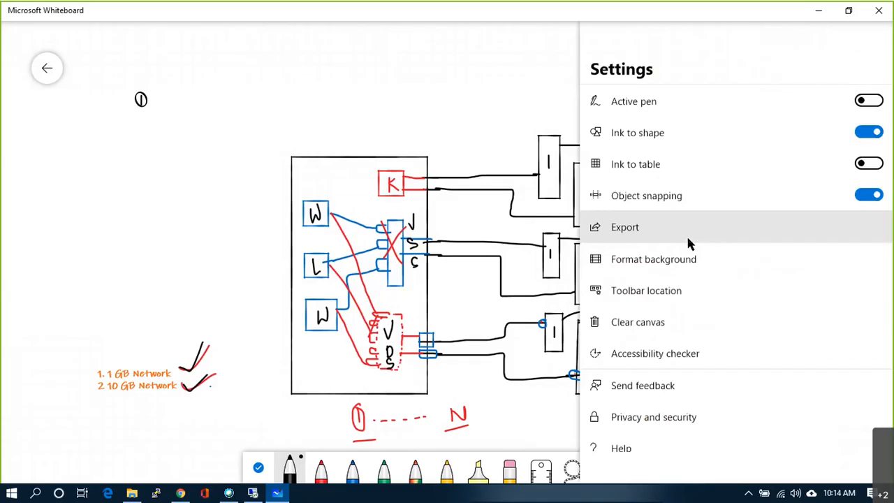
left_click(668, 321)
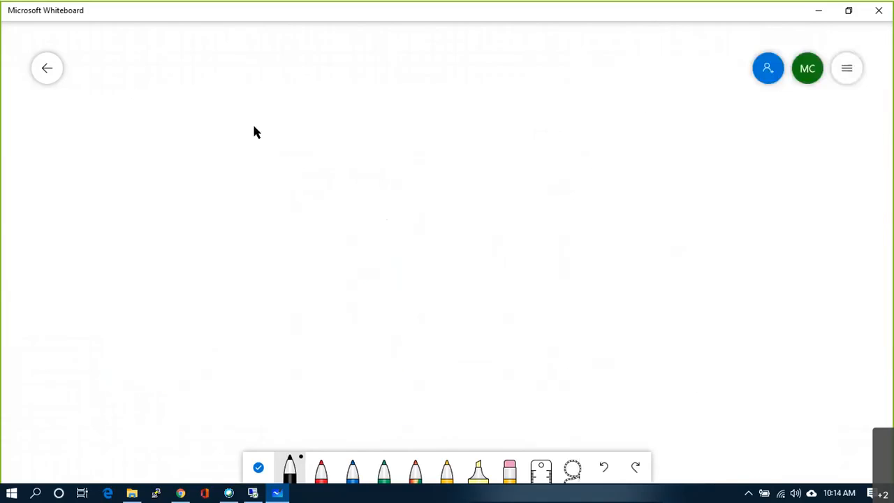
mouse_move(266, 103)
left_mouse_down()
mouse_move(275, 300)
mouse_move(389, 281)
mouse_move(383, 187)
left_mouse_up()
mouse_move(390, 133)
left_mouse_down()
mouse_move(337, 108)
mouse_move(263, 108)
left_mouse_up()
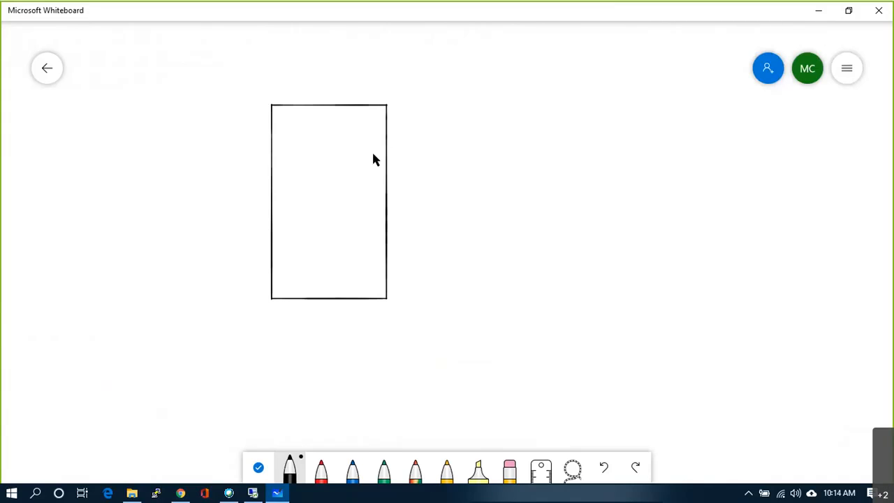
- Draw three small boxes stacked inside the host rectangle, labelled K, P and VDS from top to bottom
mouse_move(350, 177)
left_mouse_down()
mouse_move(373, 130)
mouse_move(351, 140)
mouse_move(356, 149)
mouse_move(362, 141)
left_mouse_up()
mouse_move(360, 236)
left_mouse_down()
mouse_move(364, 194)
mouse_move(352, 193)
mouse_move(354, 212)
left_mouse_up()
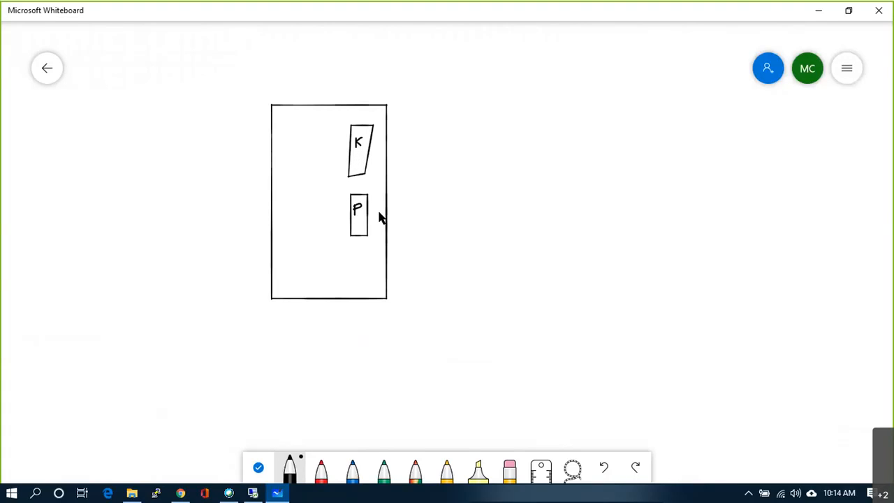
mouse_move(356, 254)
left_mouse_down()
mouse_move(356, 294)
mouse_move(375, 281)
mouse_move(379, 256)
mouse_move(359, 257)
mouse_move(364, 290)
left_mouse_up()
left_click(363, 280)
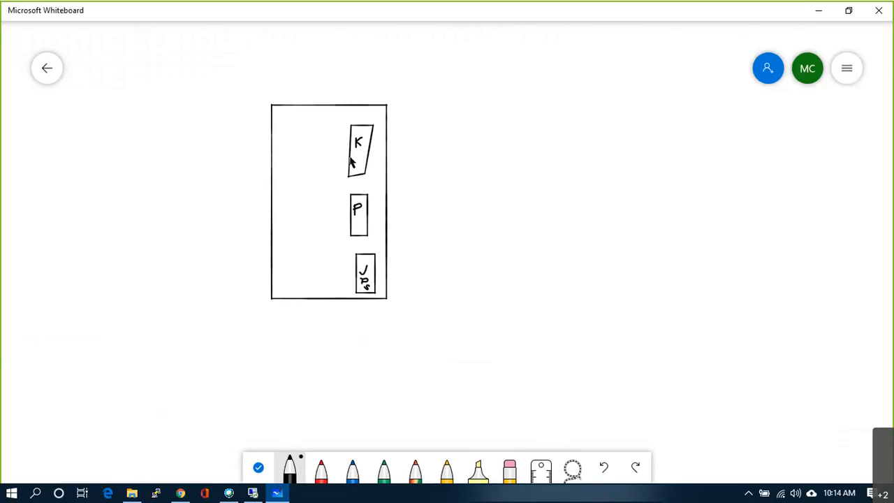
- Divide the K box to add a second K below, and draw a curved arrow from it to the VDS box
mouse_move(349, 156)
left_mouse_down()
mouse_move(366, 154)
mouse_move(360, 171)
left_mouse_up()
left_click_drag(349, 163, 290, 189)
mouse_move(316, 267)
left_mouse_down()
mouse_move(353, 268)
mouse_move(342, 277)
left_mouse_up()
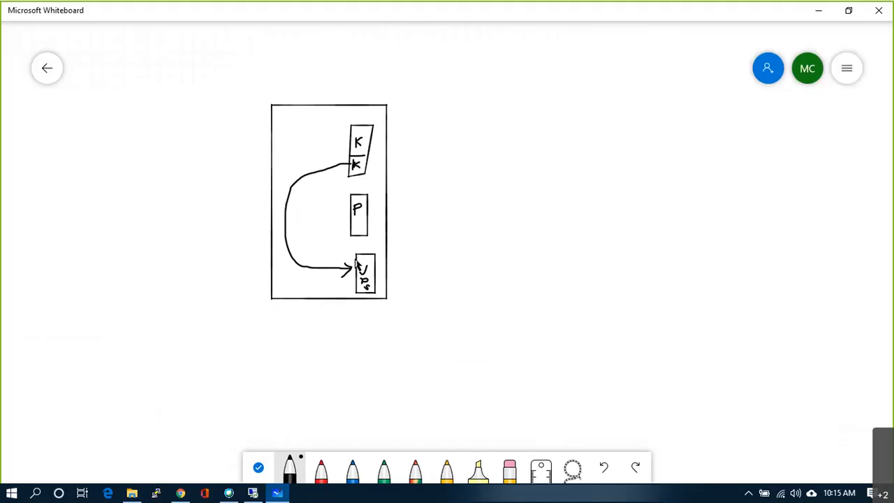
- Draw a line from the upper K to a vertical bar with tick marks, and add handwritten notes beside the bar
mouse_move(369, 138)
left_mouse_down()
mouse_move(423, 134)
mouse_move(425, 189)
left_mouse_up()
left_click_drag(430, 187, 441, 185)
mouse_move(449, 114)
left_mouse_down()
mouse_move(461, 111)
mouse_move(450, 126)
left_mouse_up()
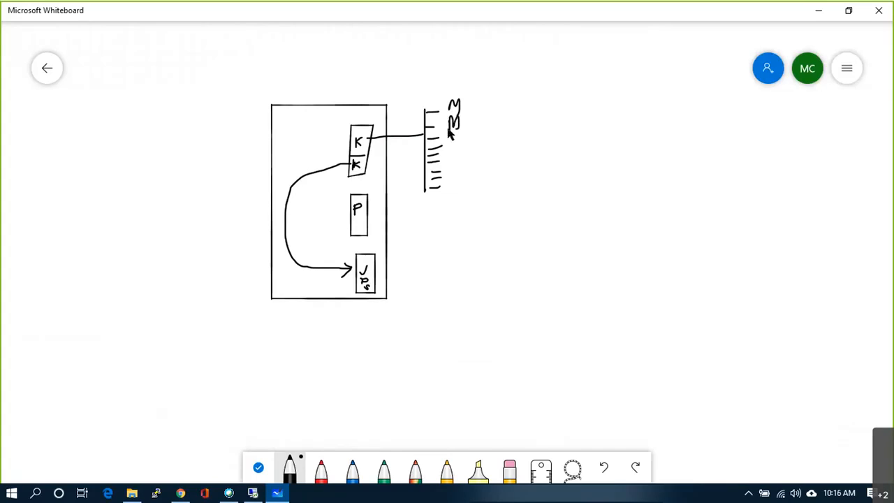
mouse_move(447, 117)
left_mouse_down()
mouse_move(459, 145)
mouse_move(479, 126)
left_mouse_up()
mouse_move(449, 158)
left_mouse_down()
mouse_move(465, 159)
mouse_move(448, 202)
left_mouse_up()
- Switch to the vSphere Web Client remote session and show vSwitch0 in the virtual switches of host euspresxi01.maverickcloud.com
left_click(253, 493)
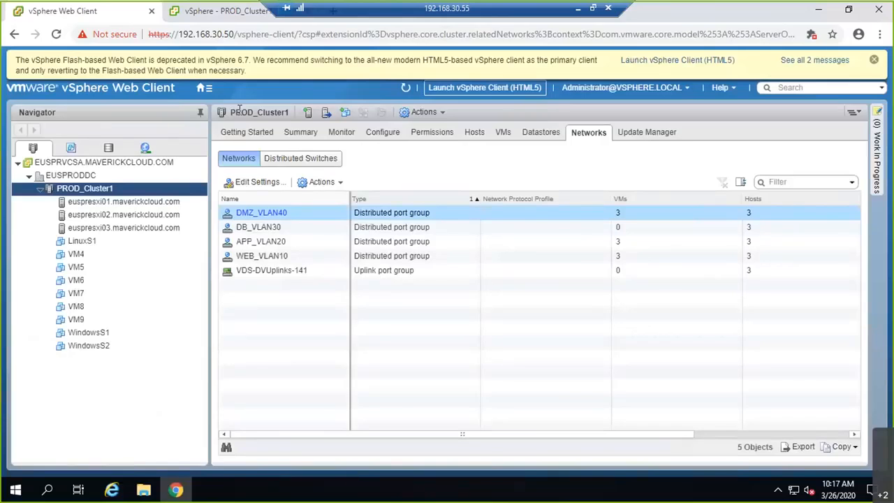
left_click(128, 176)
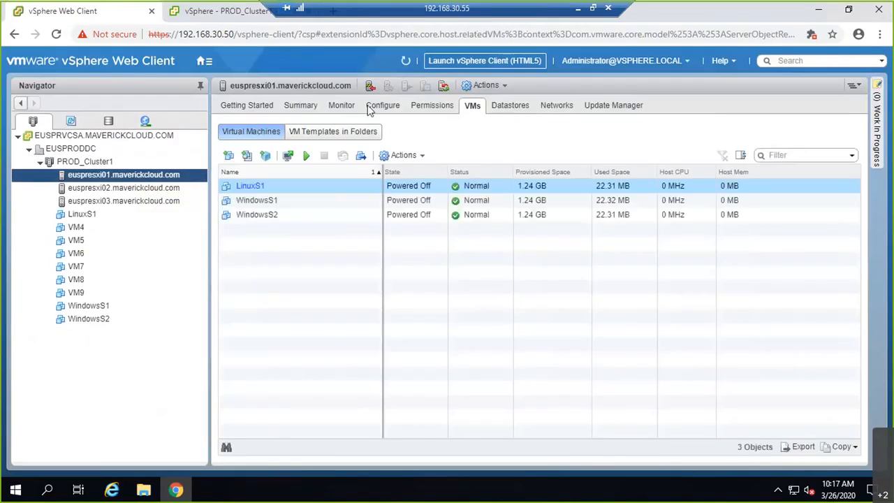
left_click(382, 106)
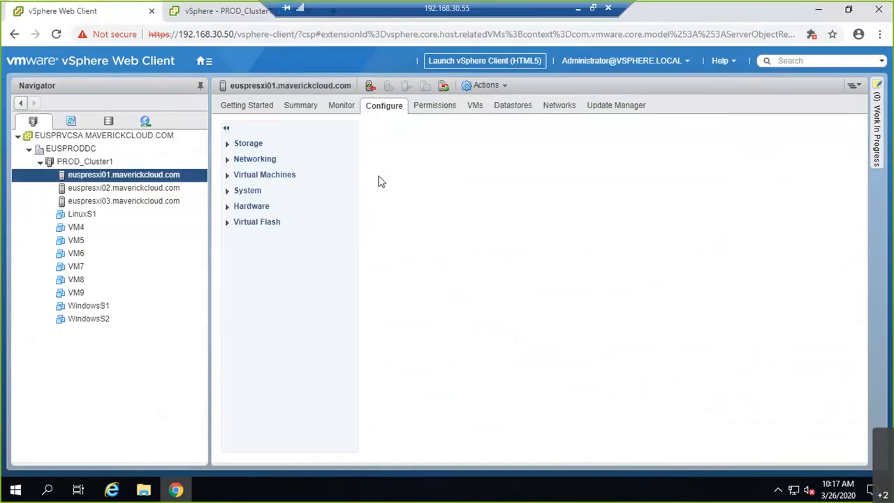
left_click(254, 158)
left_click(262, 176)
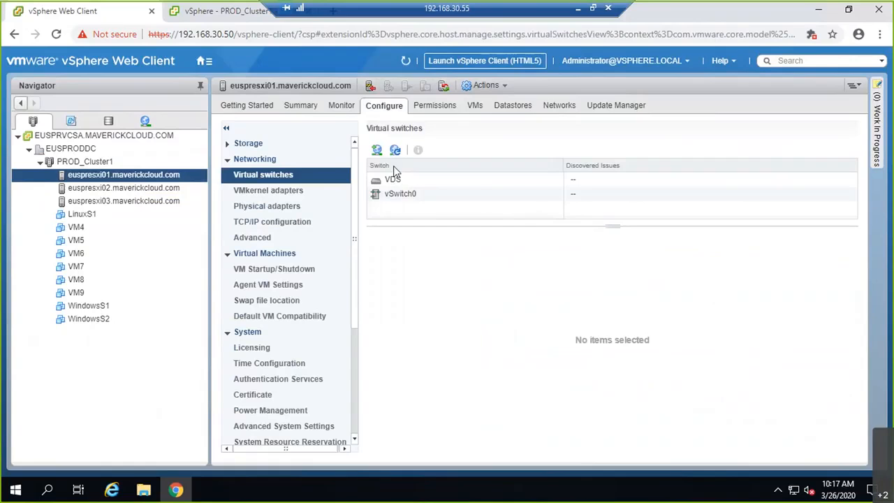
left_click(399, 194)
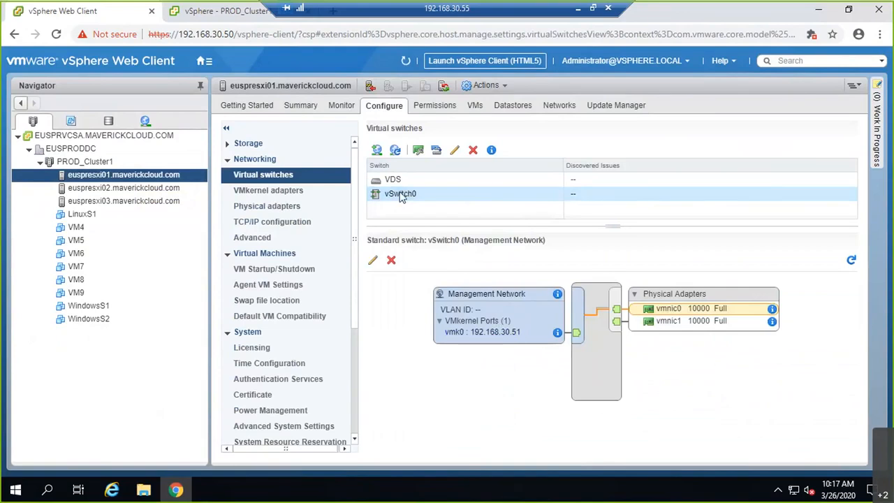
- Add a VMkernel network adapter on the existing vSwitch0, with network label VMkernel2 and the Management service enabled
left_click(376, 152)
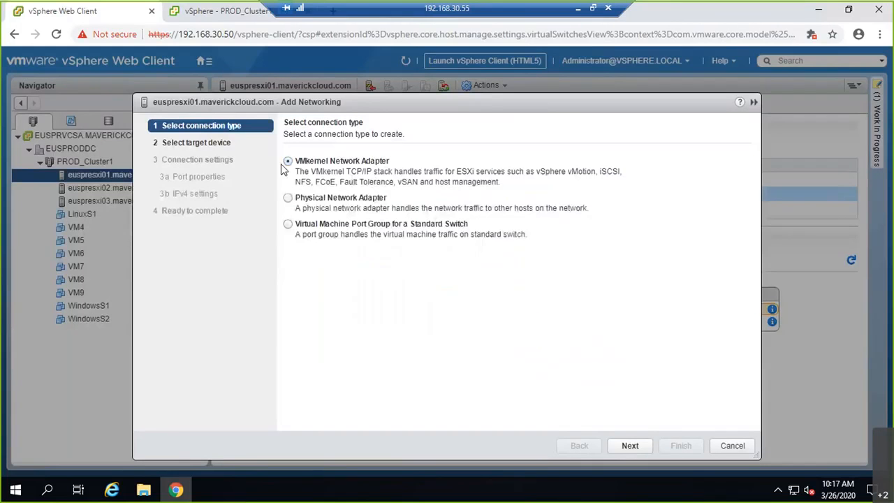
left_click(631, 446)
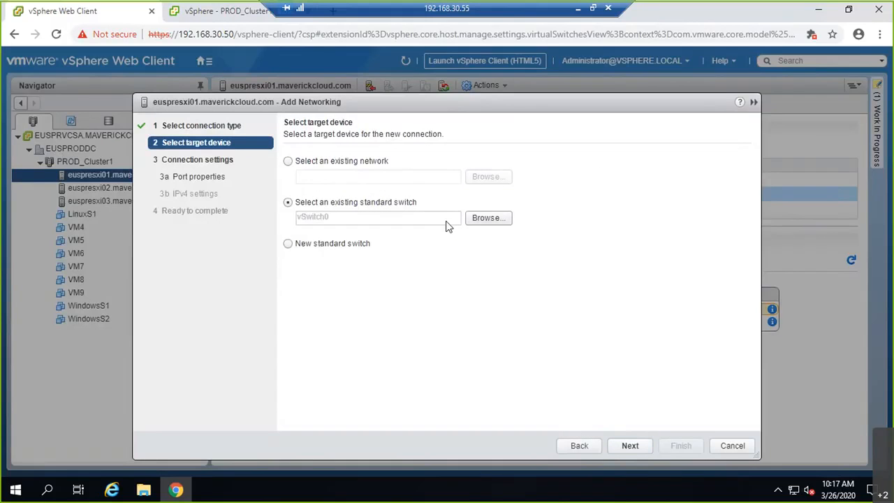
left_click(624, 446)
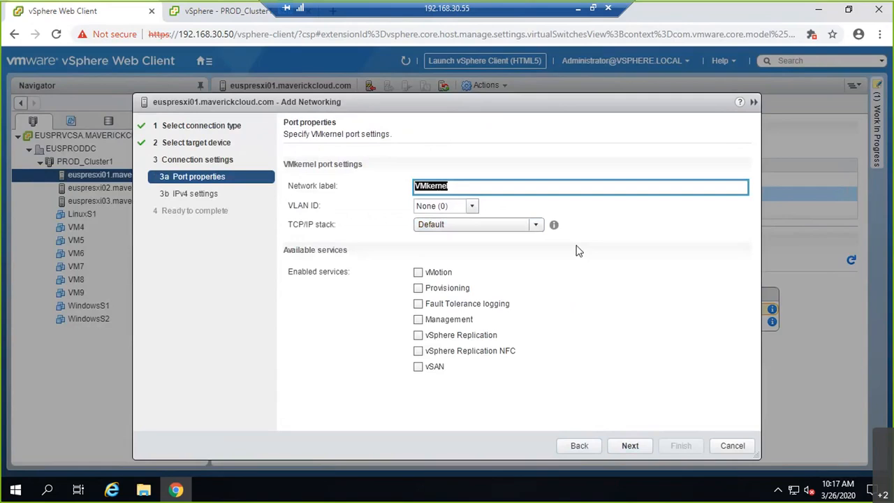
key("Right")
type("2")
left_click(417, 319)
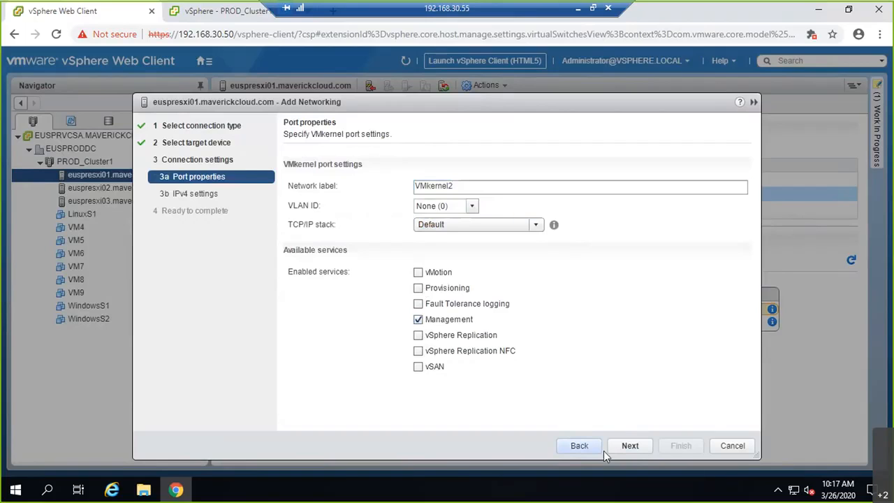
left_click(628, 444)
- Set the adapter's static IPv4 address to 192.168.30.150 with subnet mask 255.255.255.0
left_click(346, 178)
left_click(426, 200)
type("1")
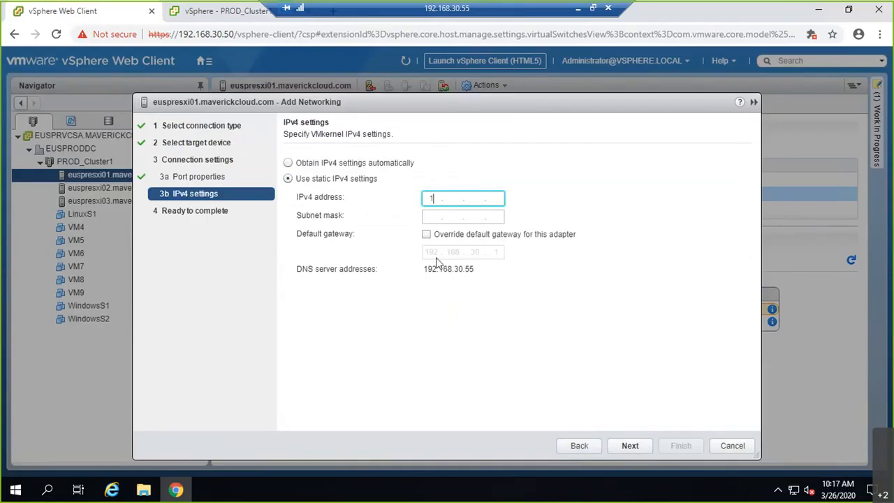
type("92.168.30.150")
key("Tab")
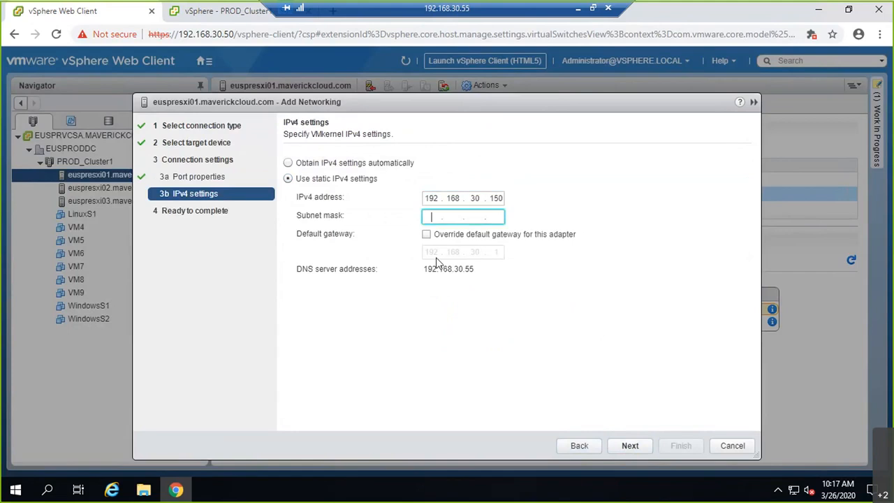
type("255 . 255 . 255 .")
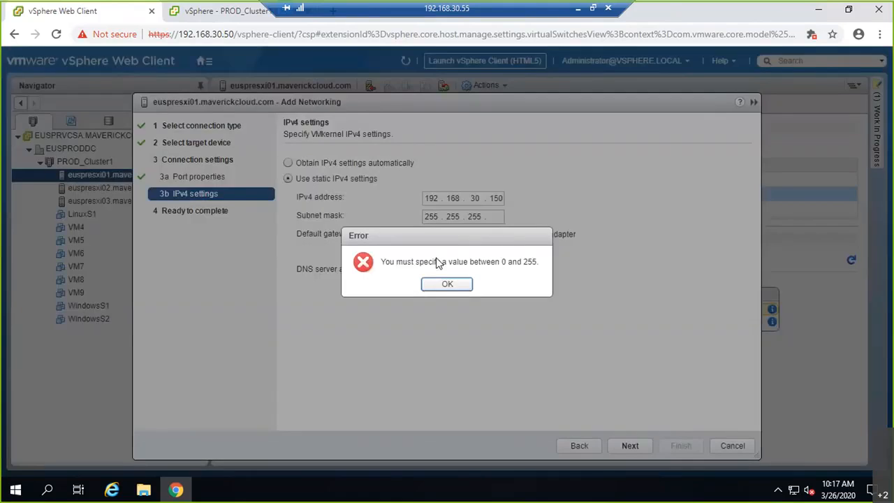
left_click(445, 285)
type("0")
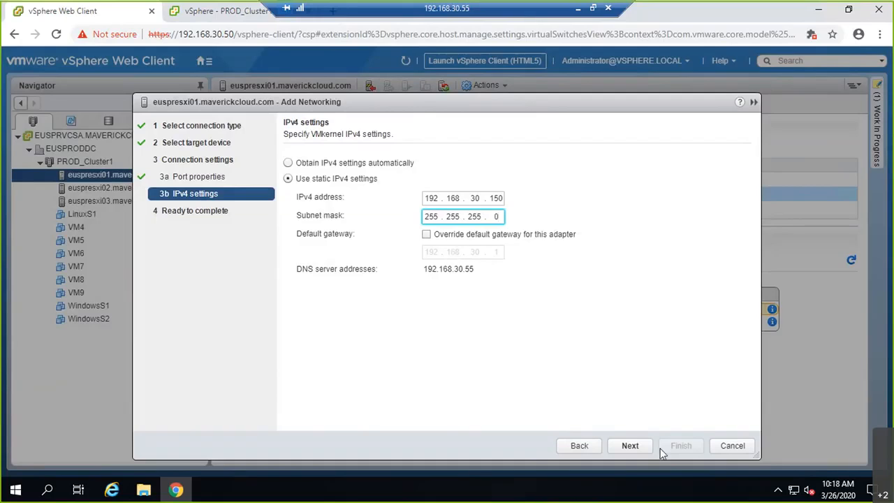
- Open a Command Prompt and start a continuous ping with "ping 192.168.30.150 -t"
key("super+r")
type("cmd")
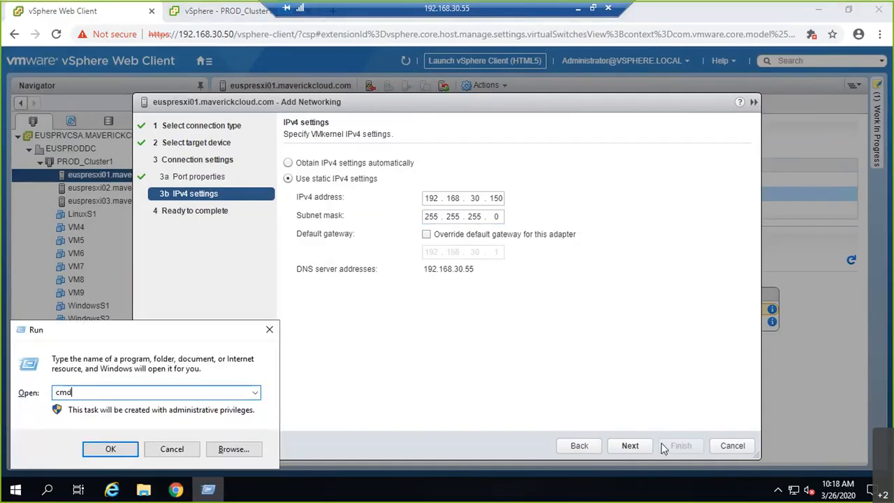
key("Return")
type("ping 192")
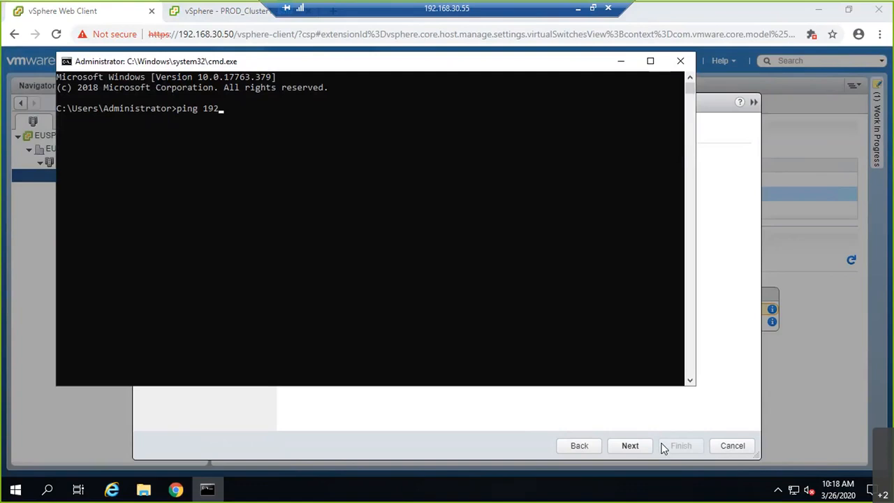
type(".168.30.1")
type("50 -t")
key("Return")
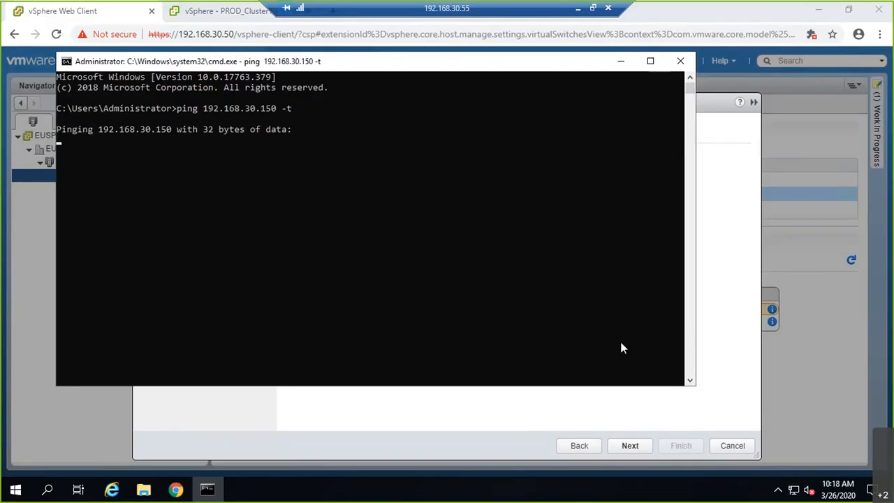
- Finish adding the VMkernel2 adapter in the vSphere Web Client, and check the ping replies in the Command Prompt before closing it
left_click(545, 391)
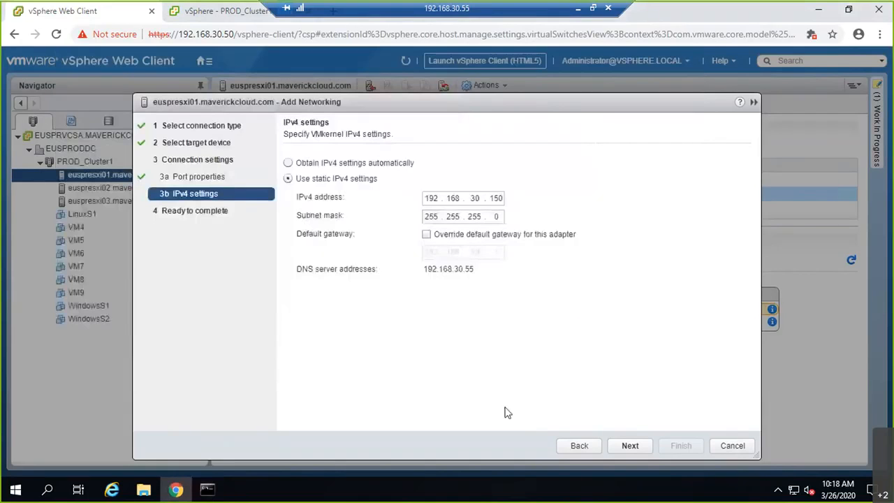
left_click(641, 449)
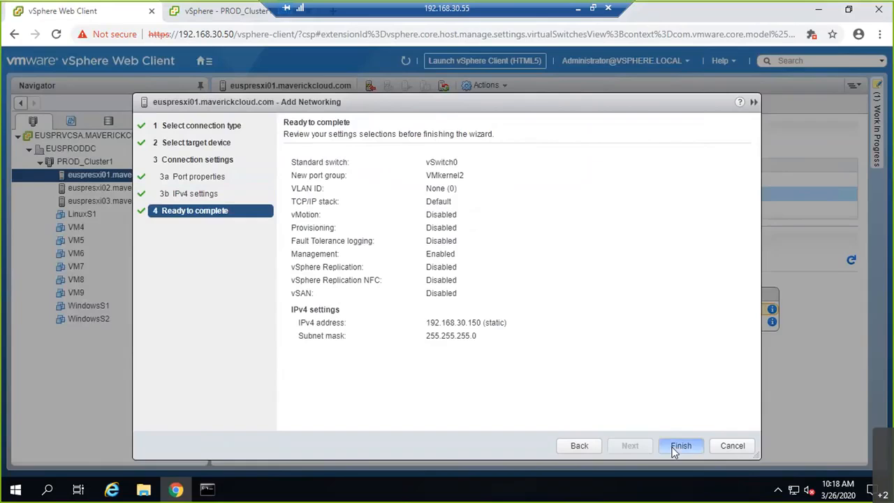
left_click(676, 447)
left_click(207, 489)
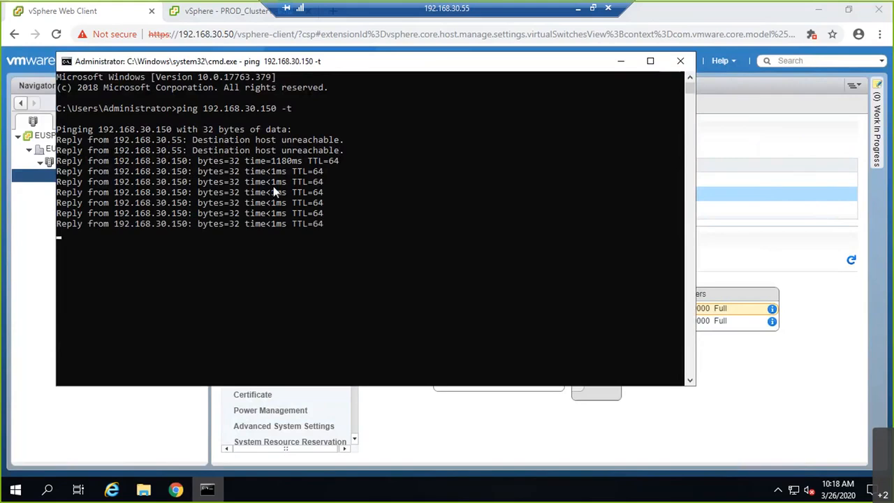
left_click(681, 61)
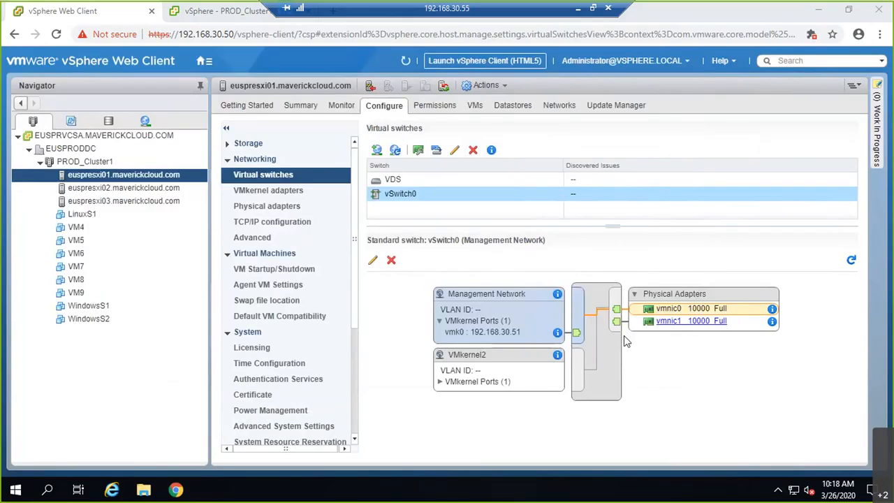
- Expand the VMkernel ports of VMkernel2 on vSwitch0 and examine the port groups and uplinks of the VDS switch
left_click(438, 383)
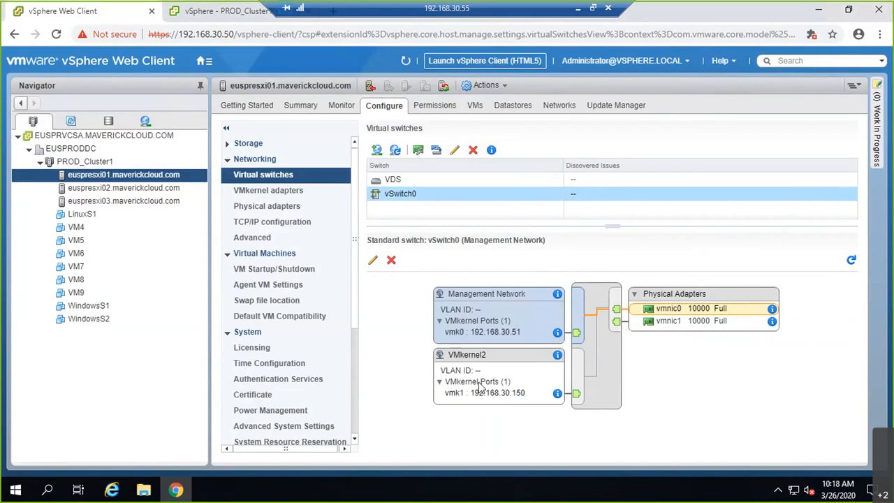
left_click(403, 181)
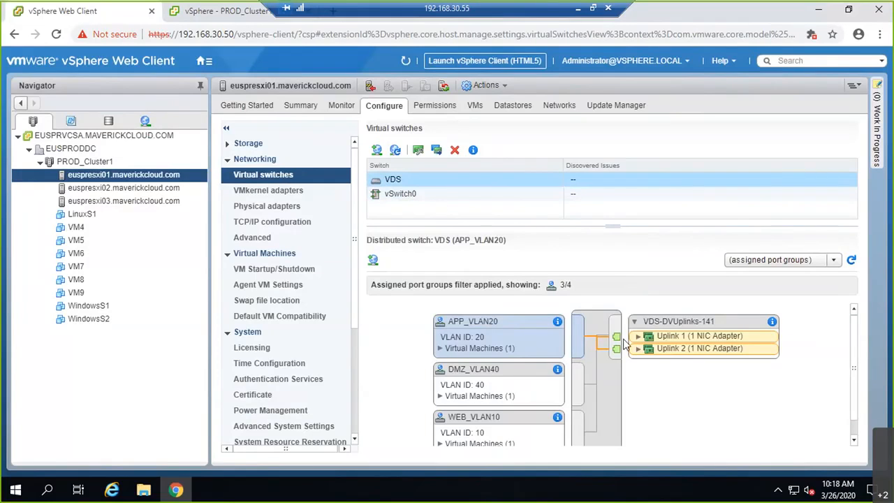
left_click(405, 194)
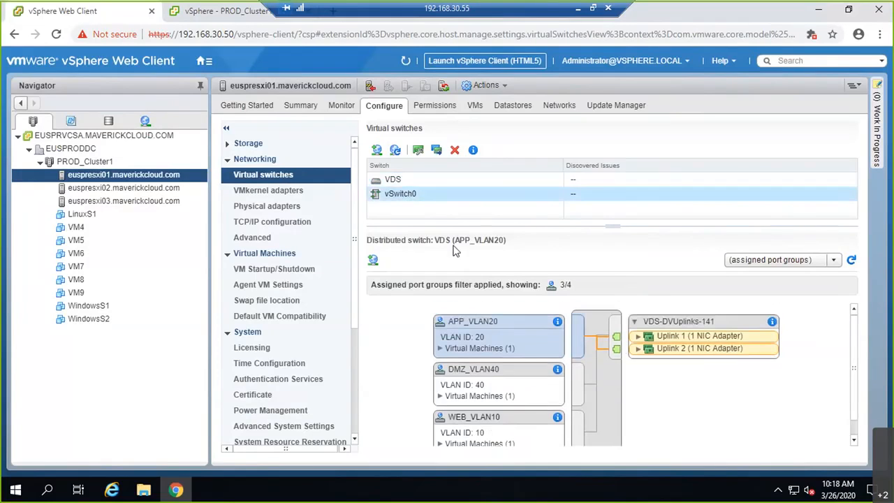
- Open the VDS distributed switch in the networking inventory
left_click(393, 181)
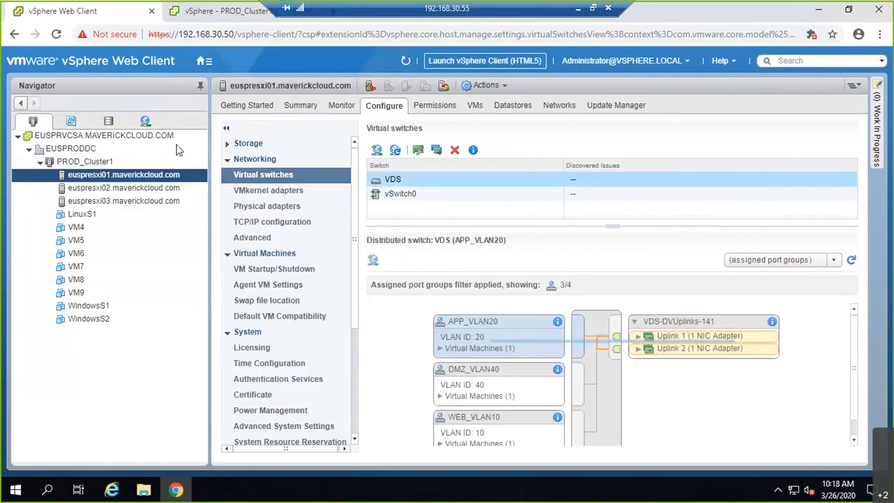
left_click(147, 122)
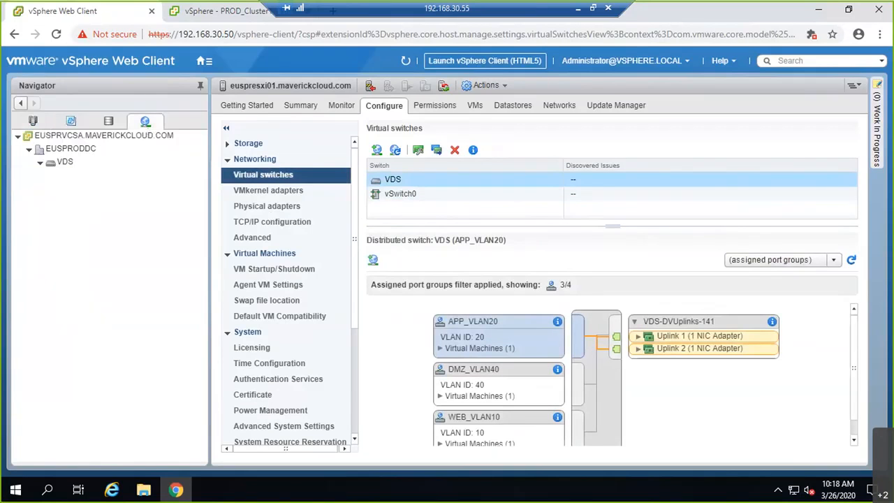
left_click(62, 162)
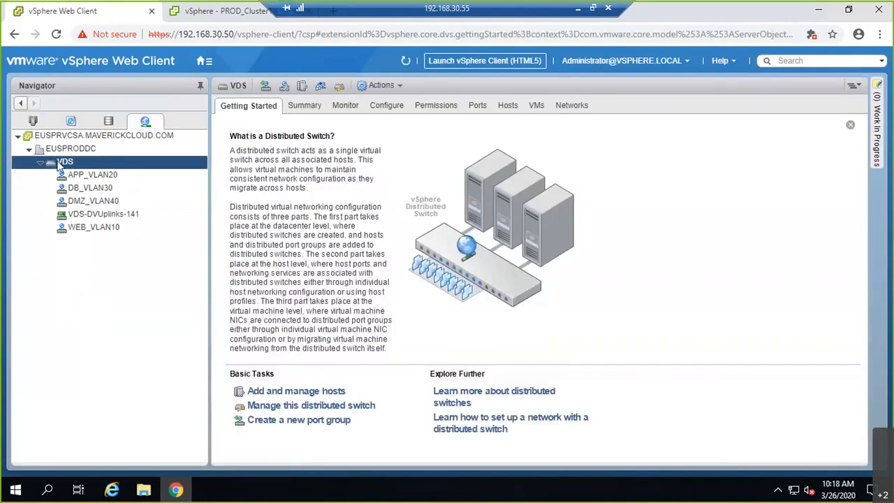
right_click(61, 164)
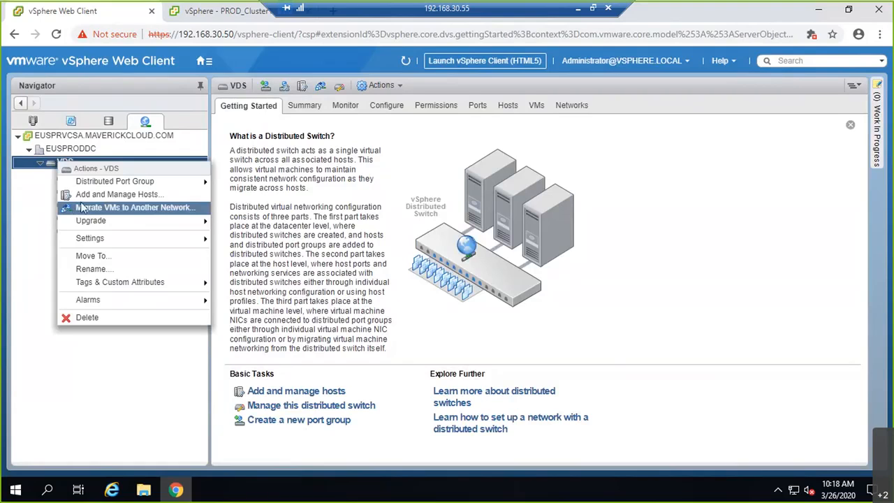
left_click(87, 197)
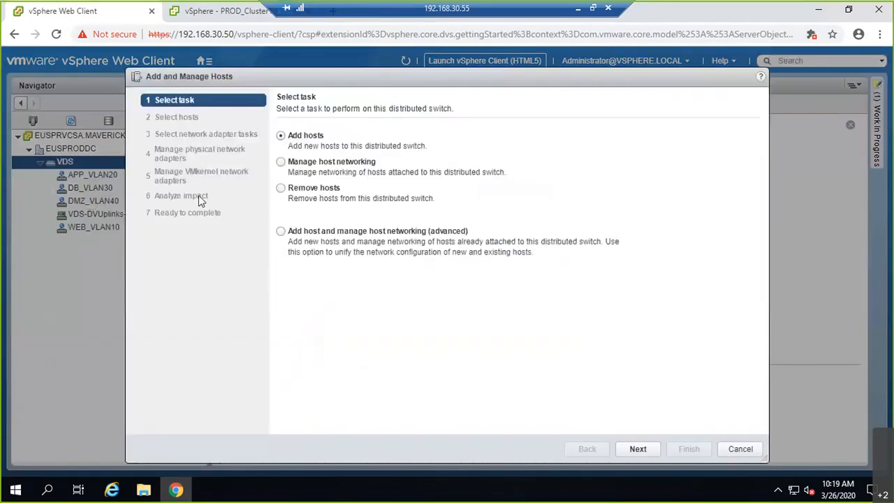
left_click(329, 164)
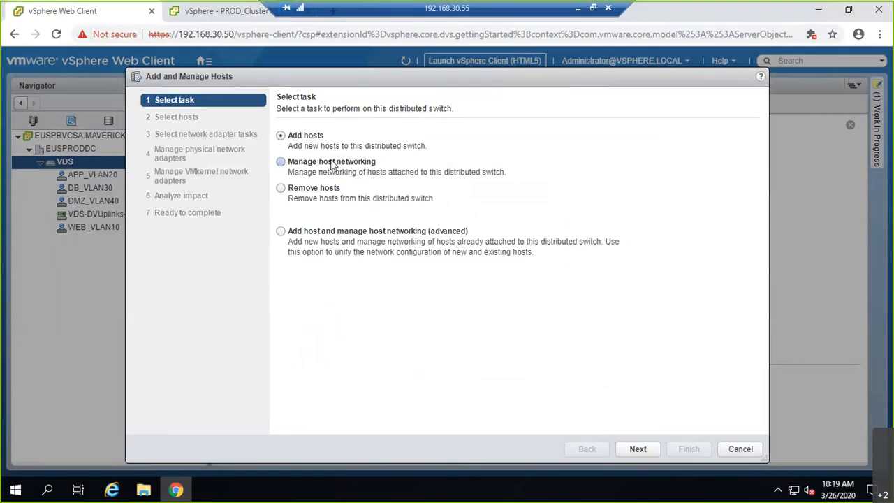
left_click(637, 449)
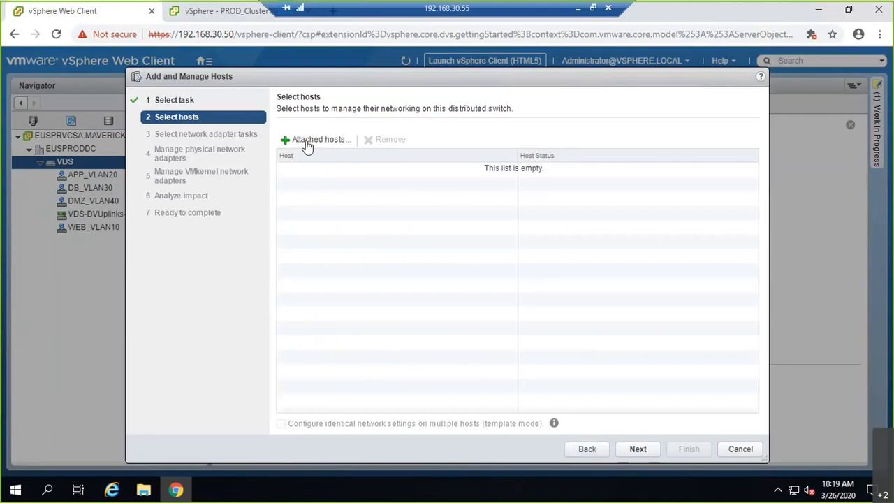
left_click(308, 142)
left_click(243, 197)
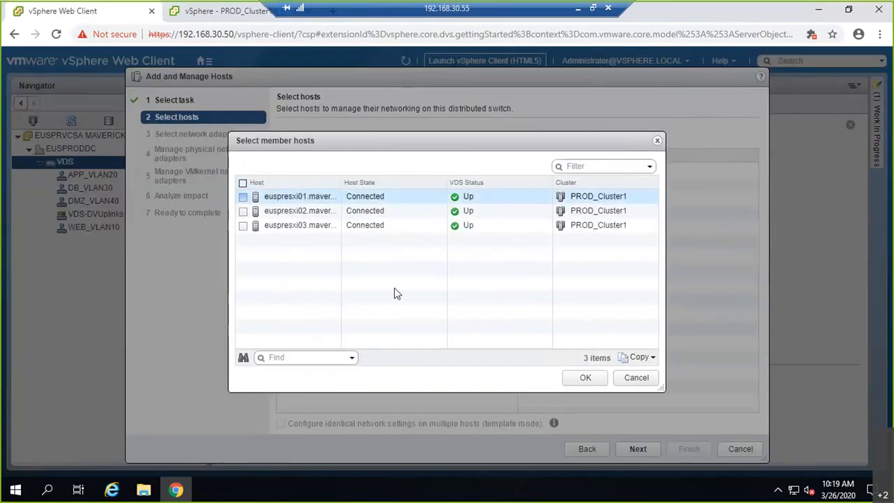
left_click(575, 382)
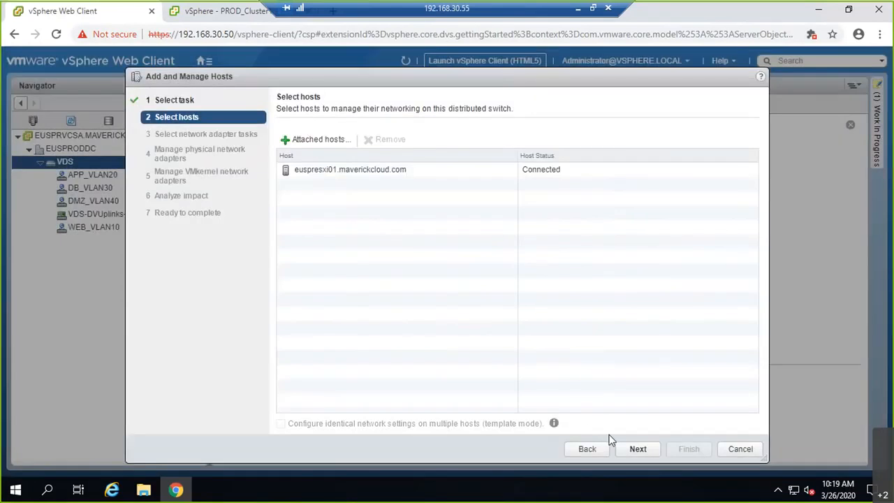
left_click(635, 451)
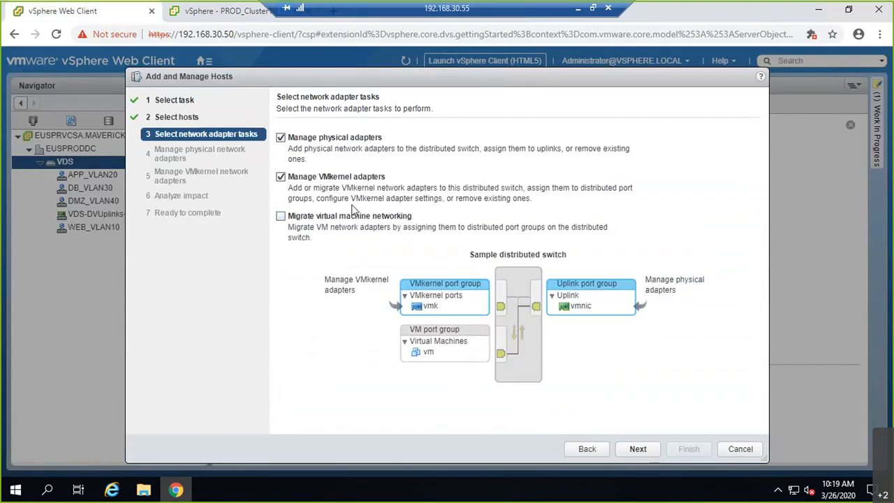
left_click(281, 138)
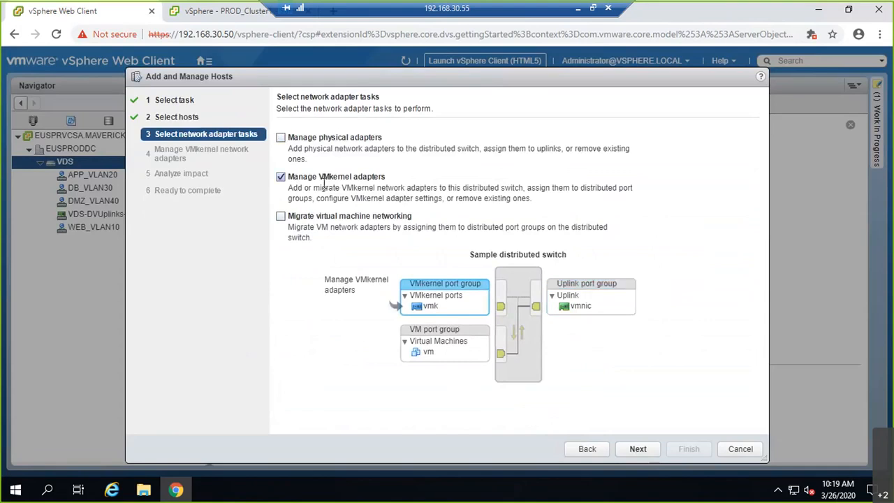
left_click(638, 449)
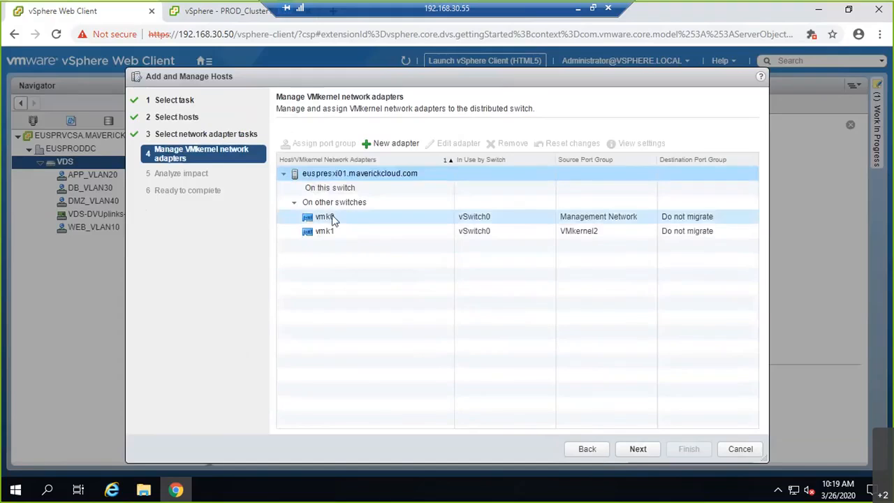
left_click(325, 235)
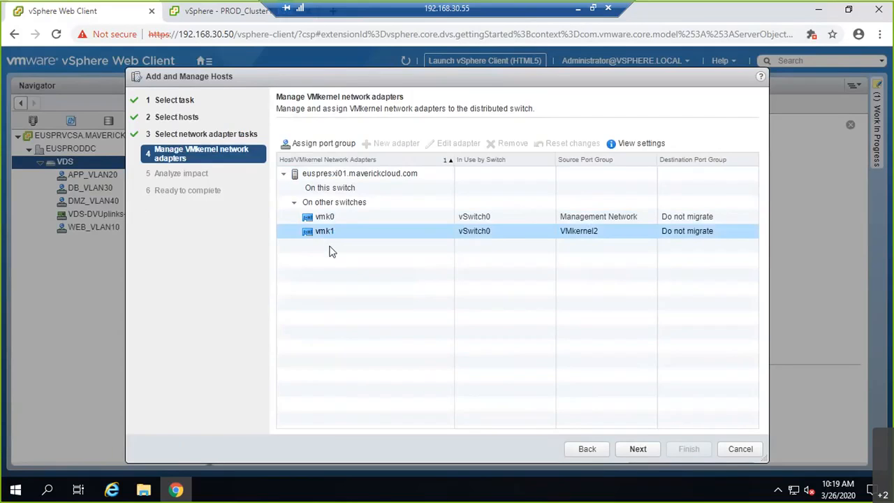
left_click(344, 149)
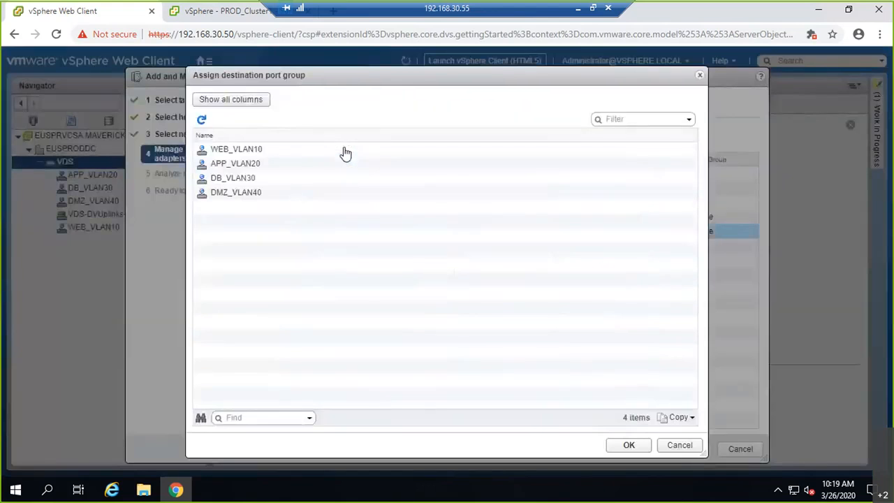
left_click(256, 183)
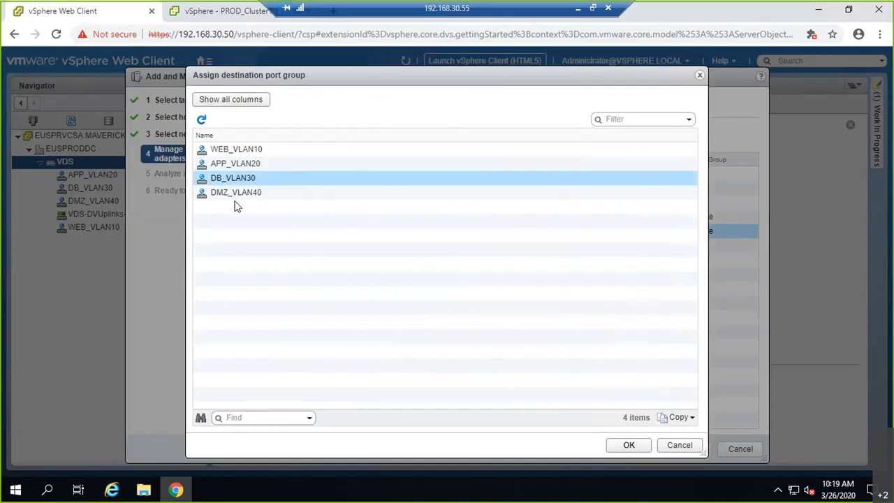
left_click(679, 445)
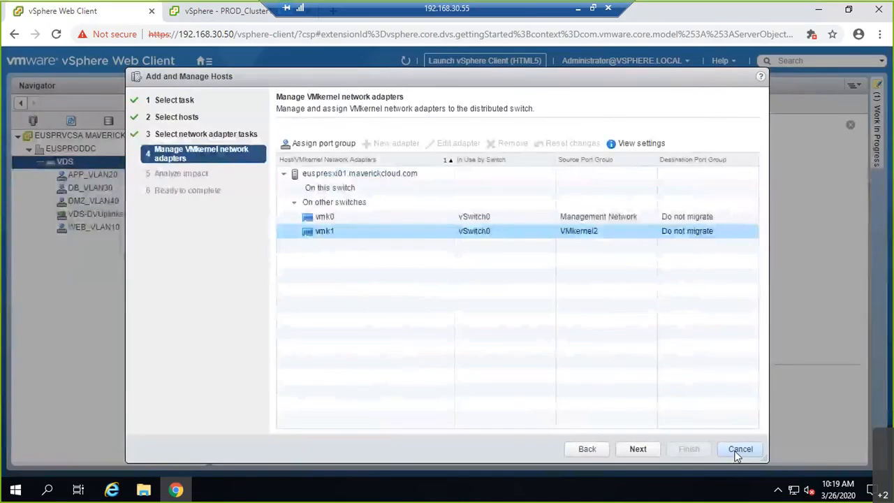
left_click(740, 448)
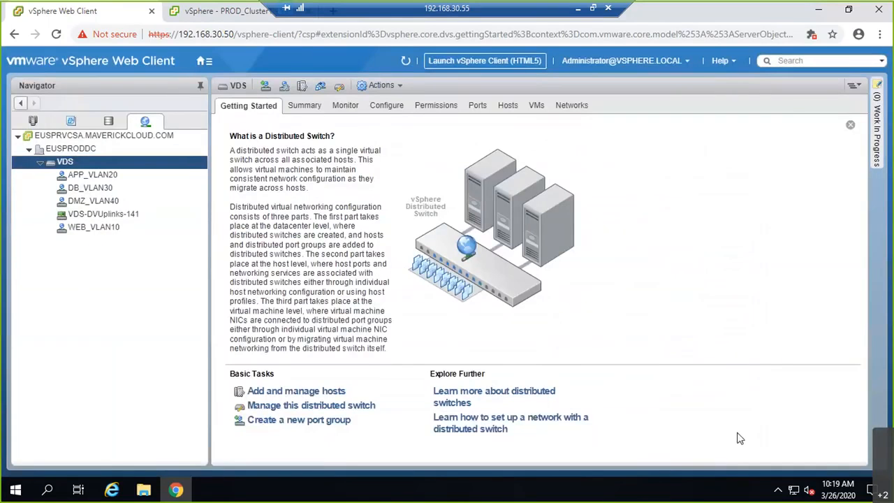
- Rename the distributed port group DB_VLAN30 to MGMT_VLAN30
right_click(98, 192)
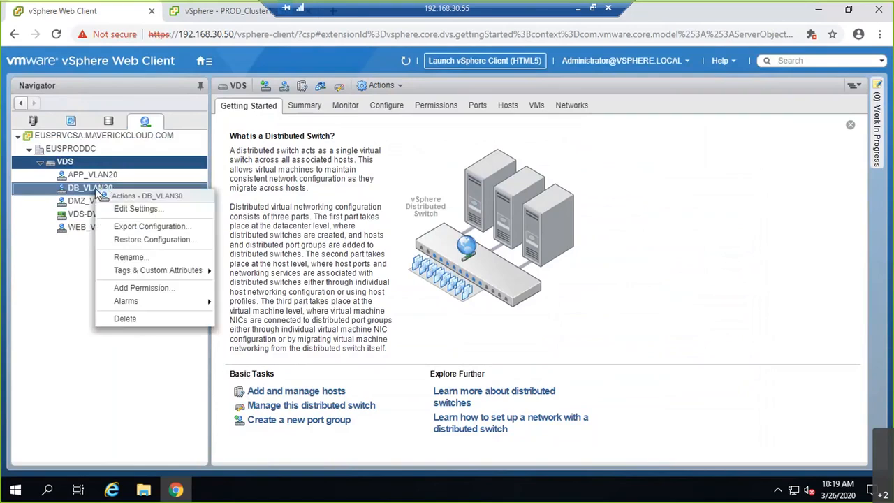
left_click(137, 209)
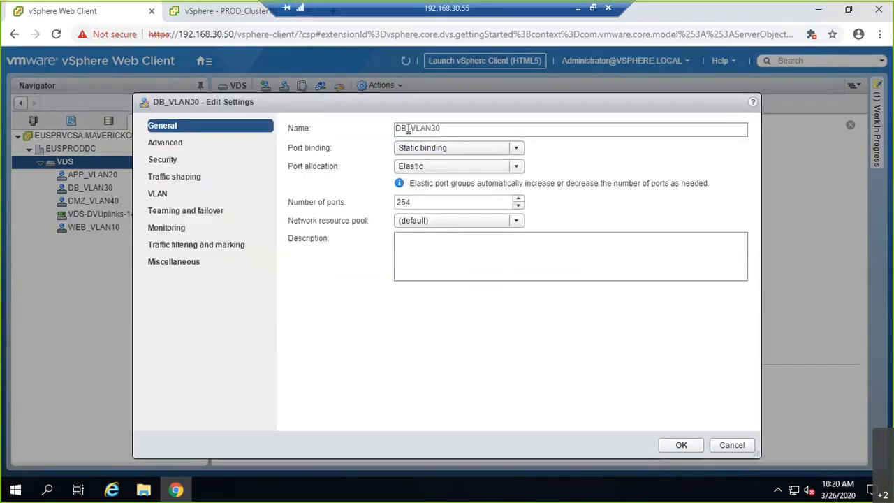
left_click_drag(407, 129, 369, 124)
key("BackSpace")
type("MGMT_VLAN30")
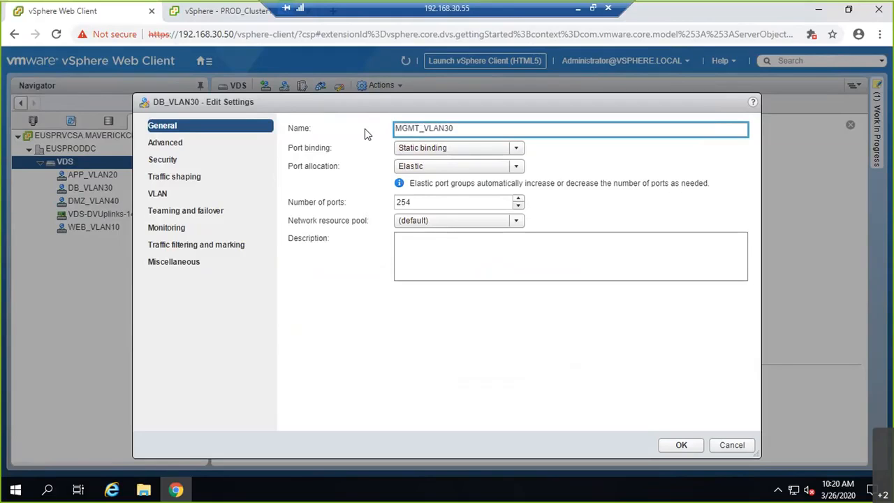
left_click(690, 448)
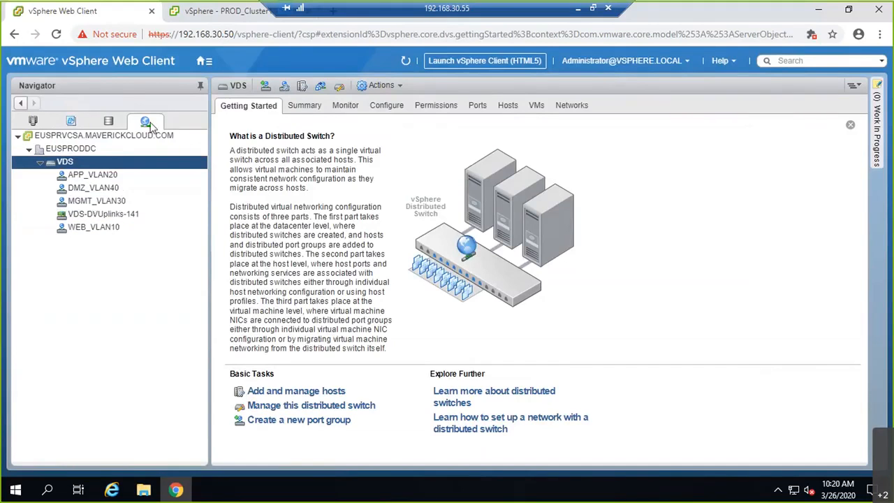
- Start managing host networking on the VDS distributed switch, with euspresxi01.maverickcloud.com as the attached host
right_click(63, 162)
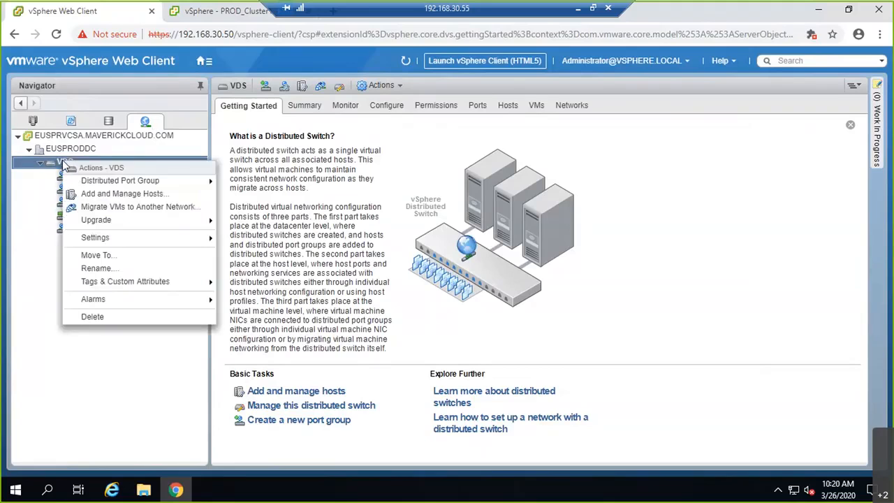
left_click(112, 193)
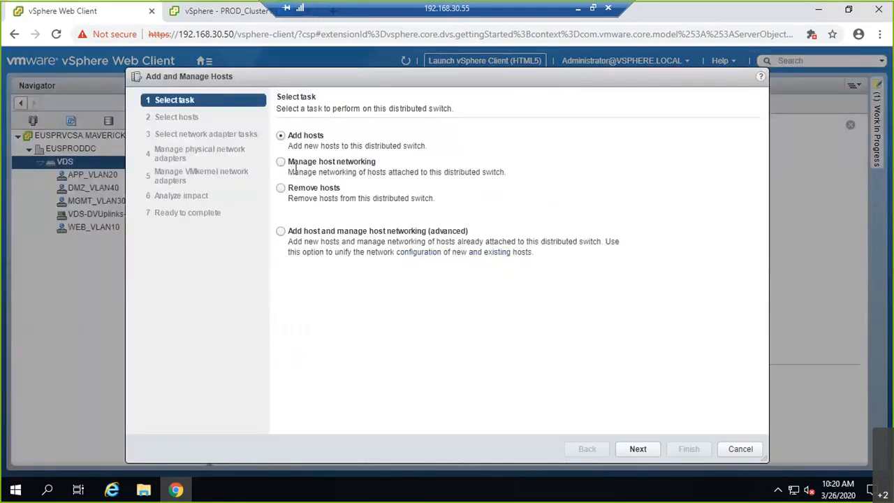
left_click(299, 168)
left_click(649, 451)
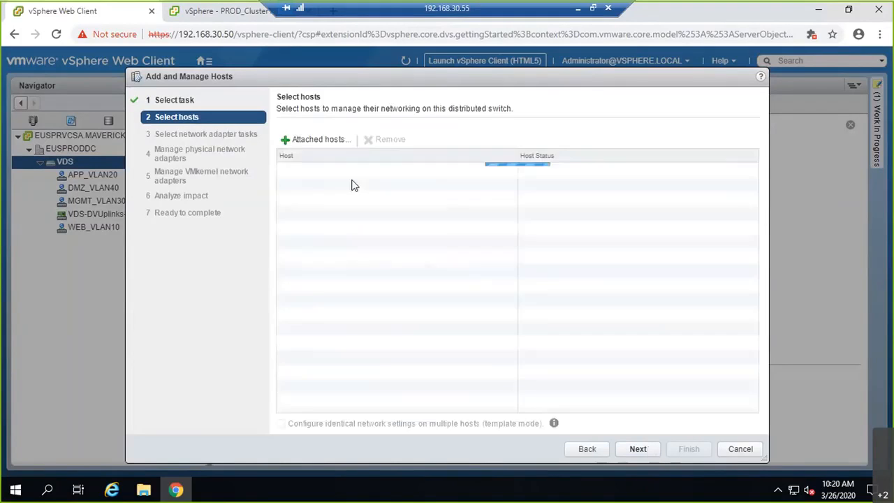
left_click(332, 141)
left_click(243, 196)
left_click(591, 378)
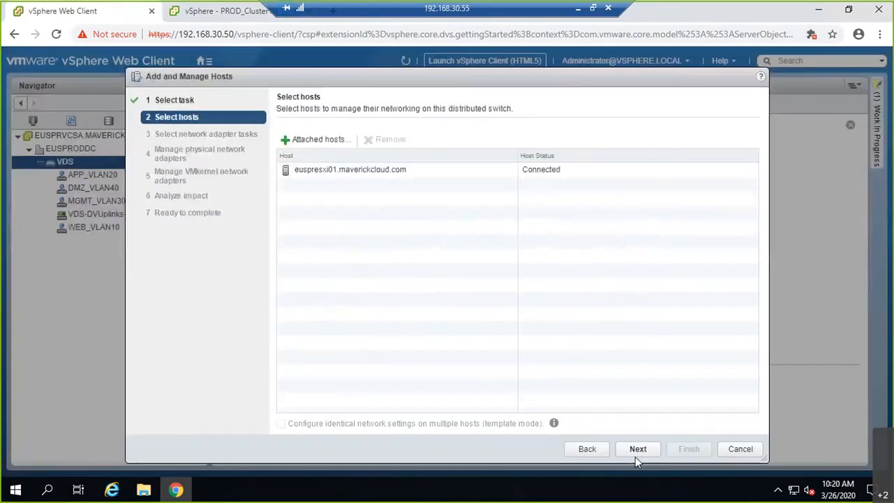
left_click(638, 449)
- Limit the network adapter tasks to managing VMkernel adapters and assign vmk1 to the destination port group MGMT_VLAN30
left_click(281, 137)
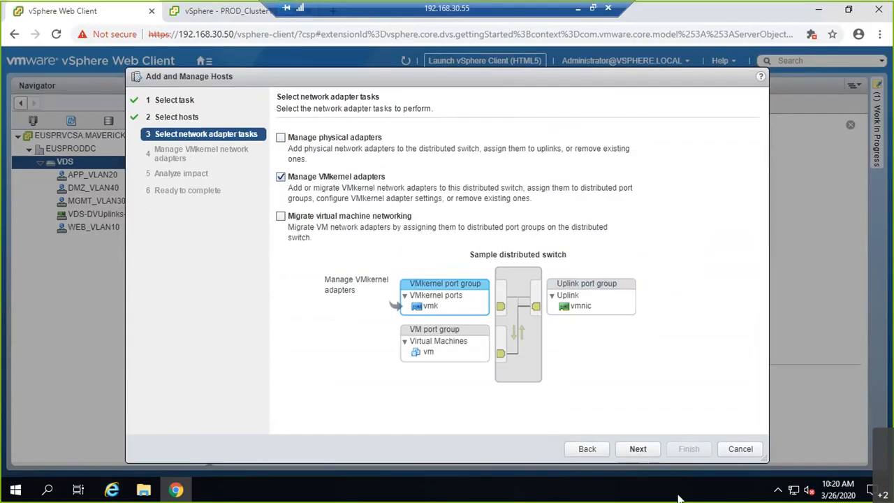
left_click(638, 449)
left_click(308, 232)
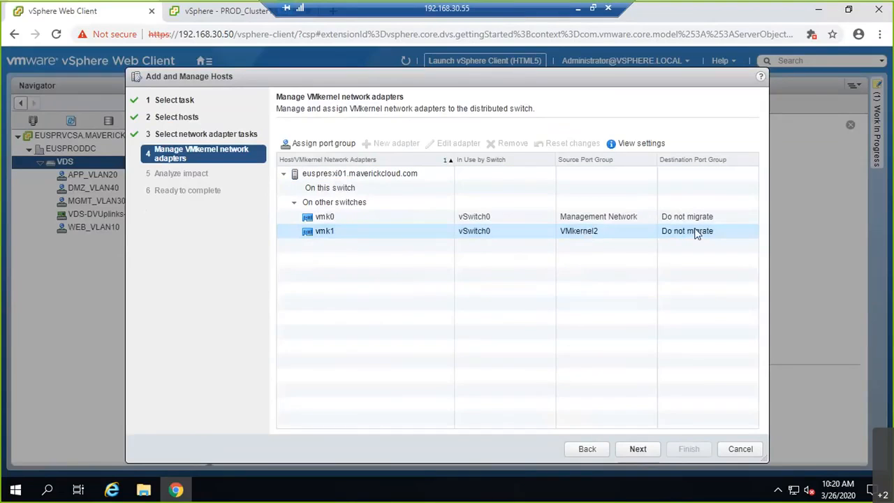
left_click(334, 148)
left_click(250, 180)
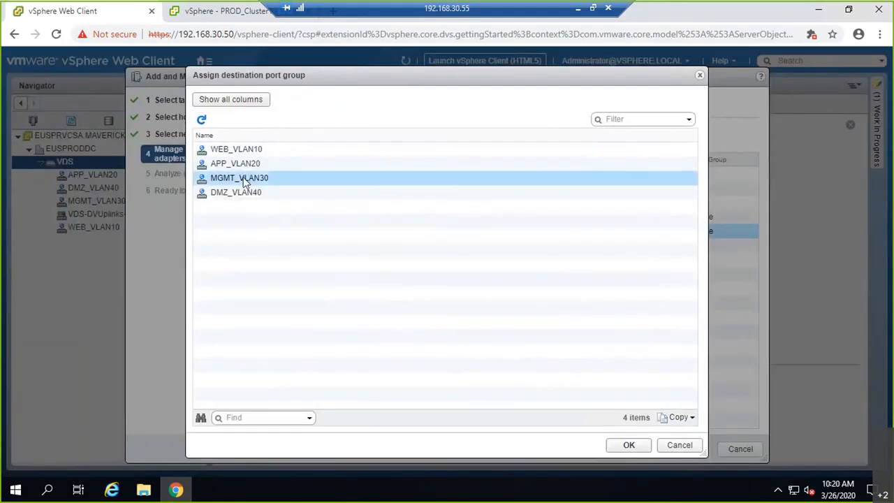
left_click(623, 451)
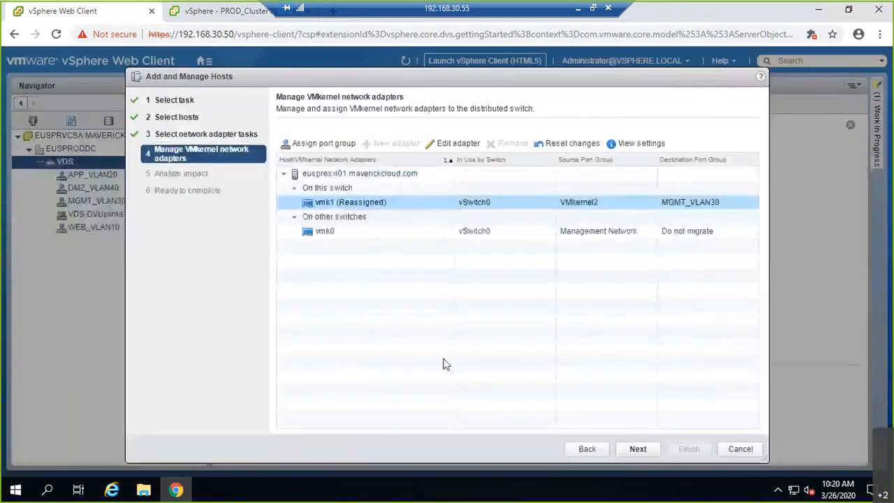
left_click(690, 205)
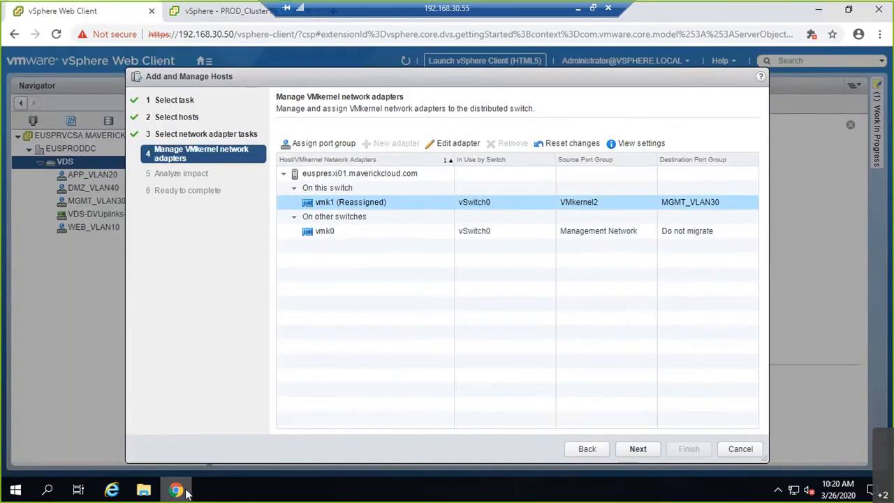
- Start a continuous ping to 192.168.30.150 from a Windows command prompt, then return to the host wizard
key("super+r")
type("cmd")
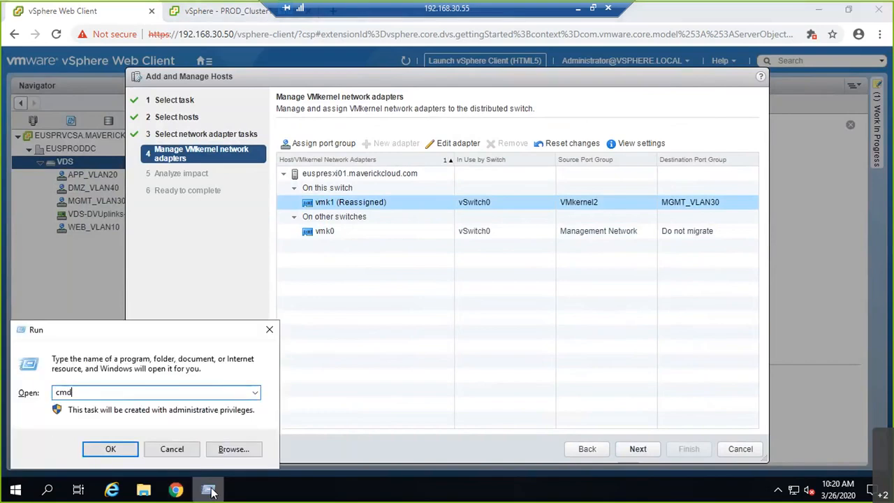
key("Return")
type("ping 192.168.30")
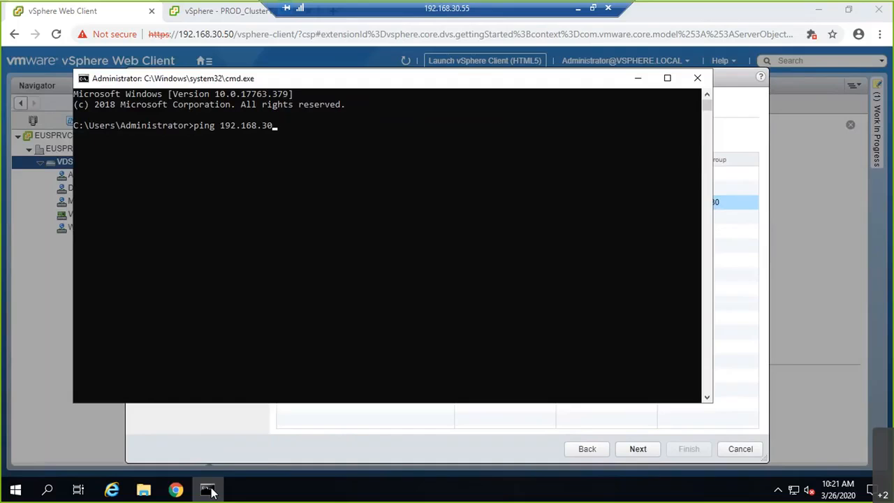
type(".150 -t")
key("Return")
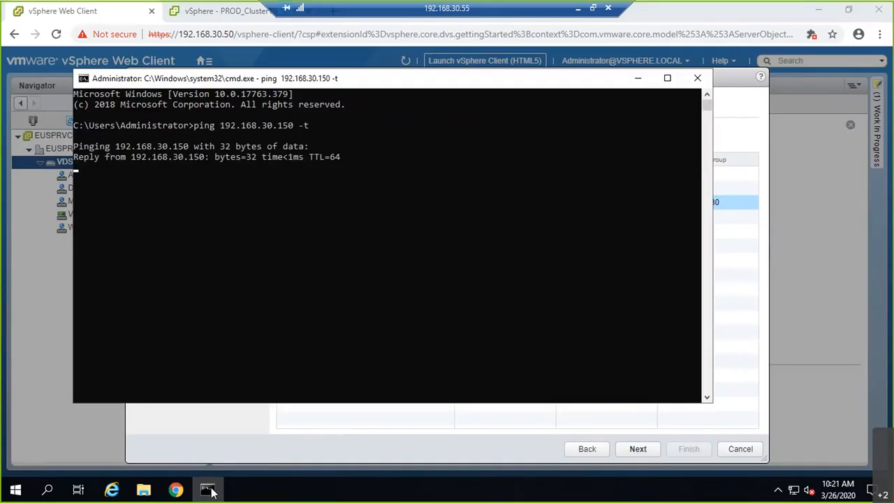
left_click(208, 490)
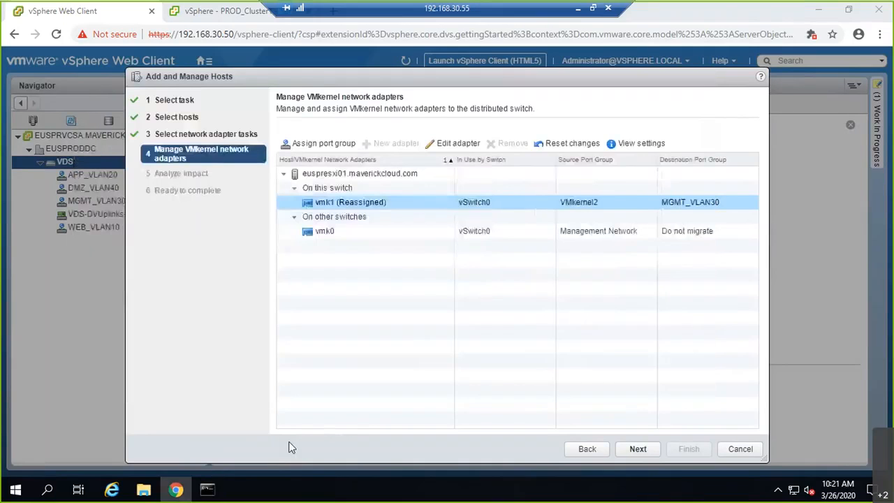
- Review the impact analysis and complete the host wizard to migrate vmk1 to MGMT_VLAN30
left_click(685, 207)
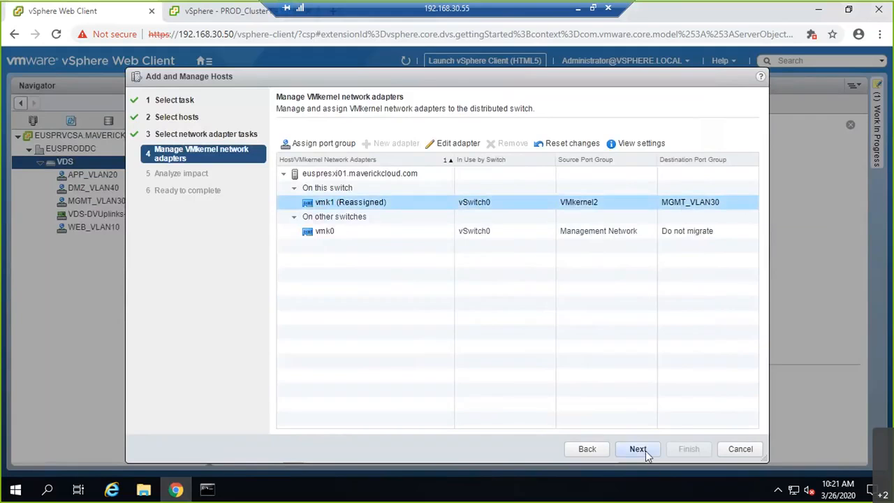
left_click(638, 450)
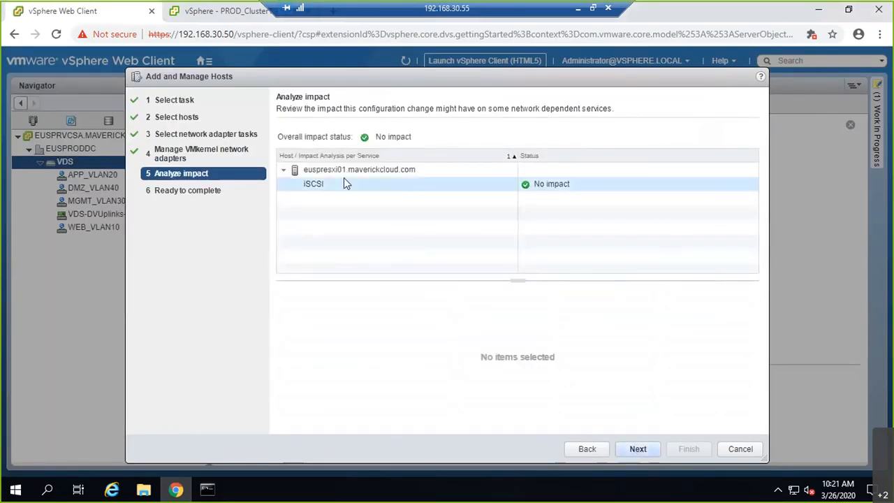
left_click(639, 450)
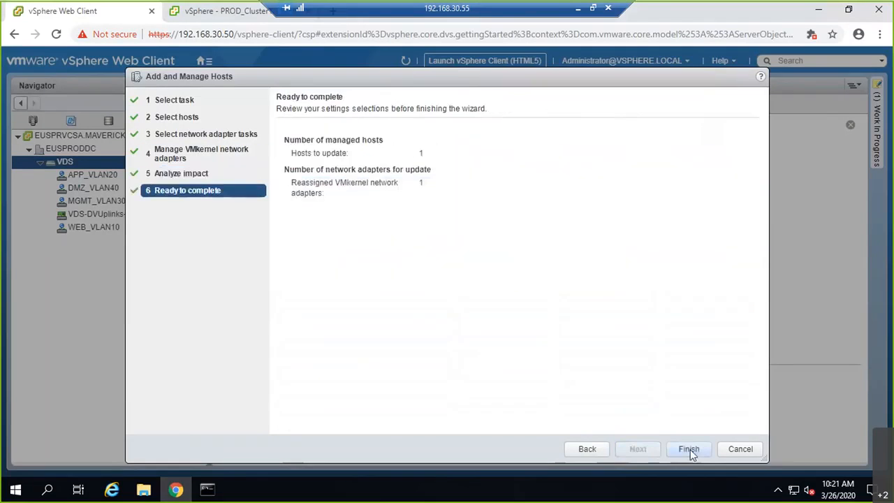
left_click(689, 449)
- Check the ping replies from 192.168.30.150, stop the ping, and return to the browser
key("alt+Tab")
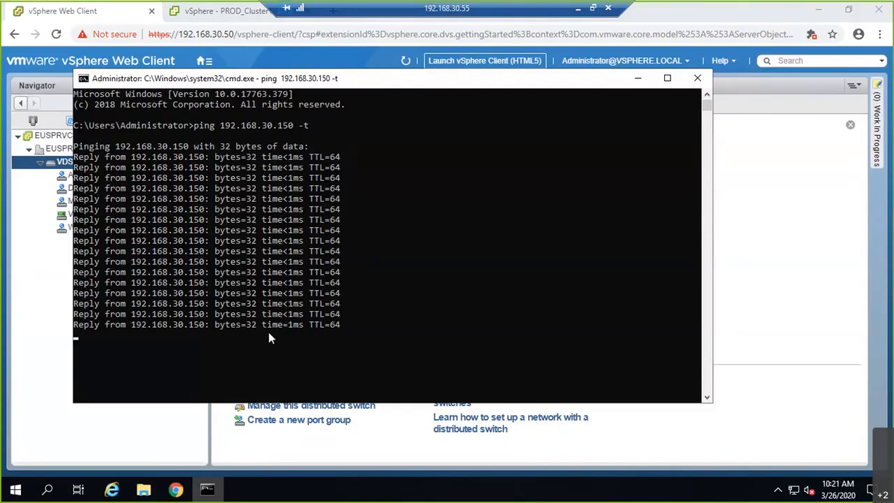
key("ctrl+c")
left_click(47, 240)
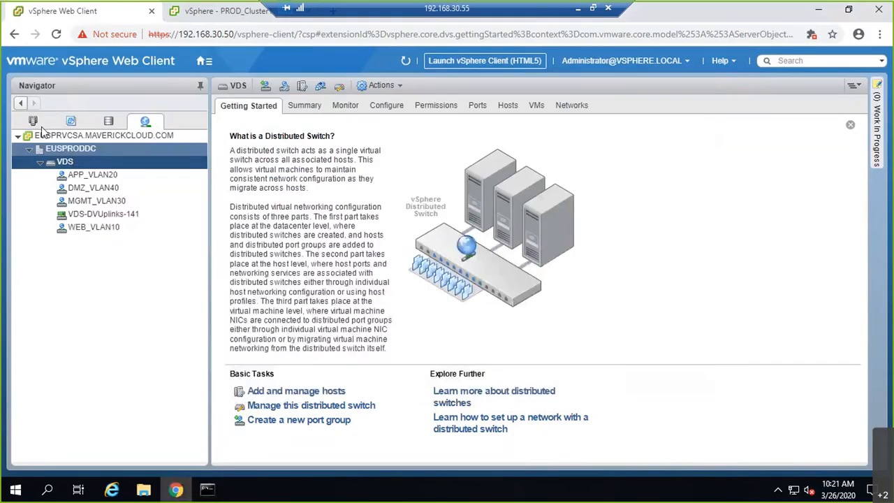
- Inspect the virtual switches of euspresxi01.maverickcloud.com and expand the VMkernel ports of MGMT_VLAN30 on the VDS
left_click(39, 122)
left_click(122, 175)
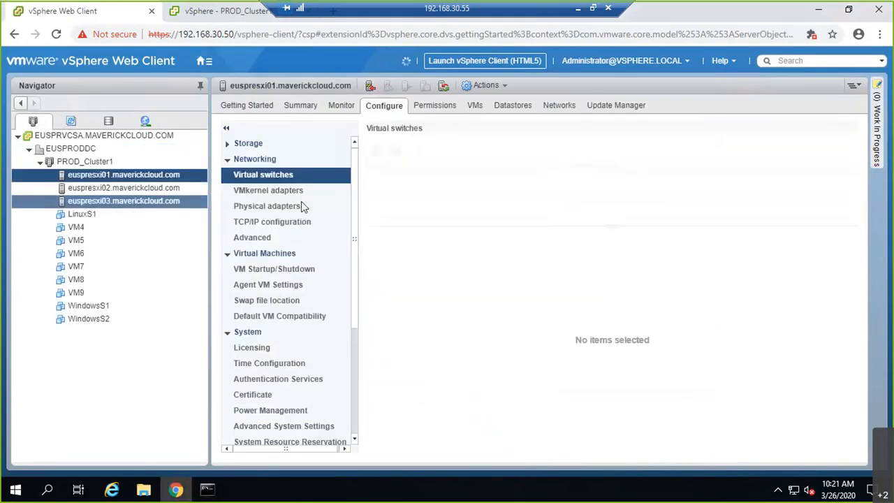
left_click(394, 199)
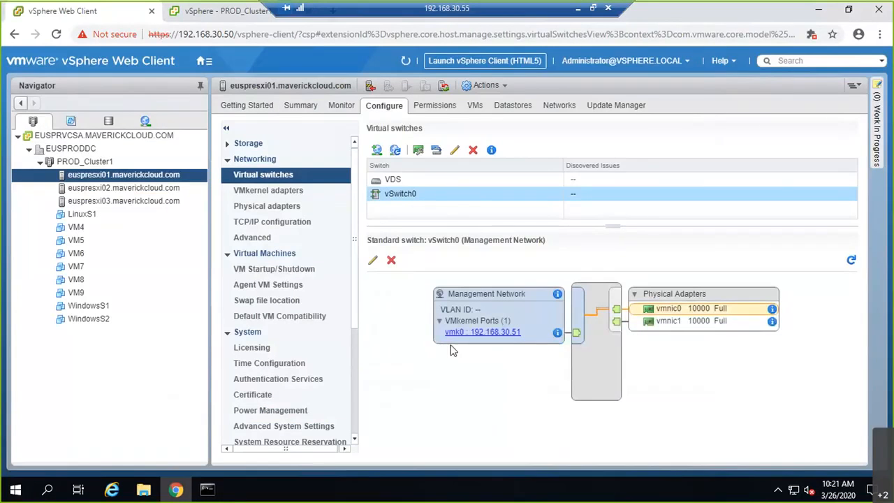
left_click(411, 181)
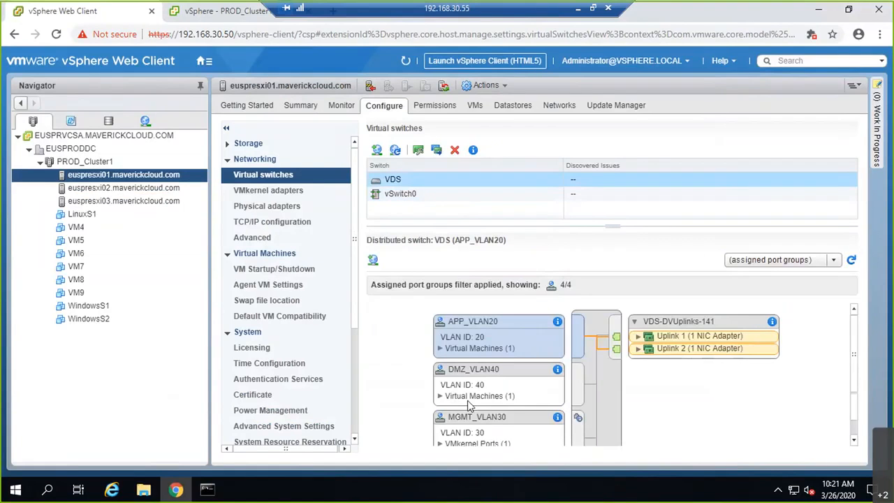
scroll(480, 414, "down", 2)
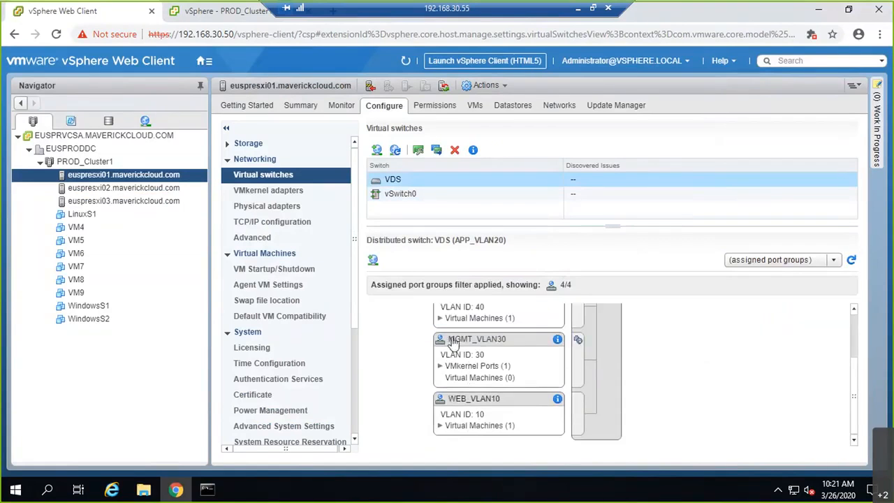
left_click(438, 366)
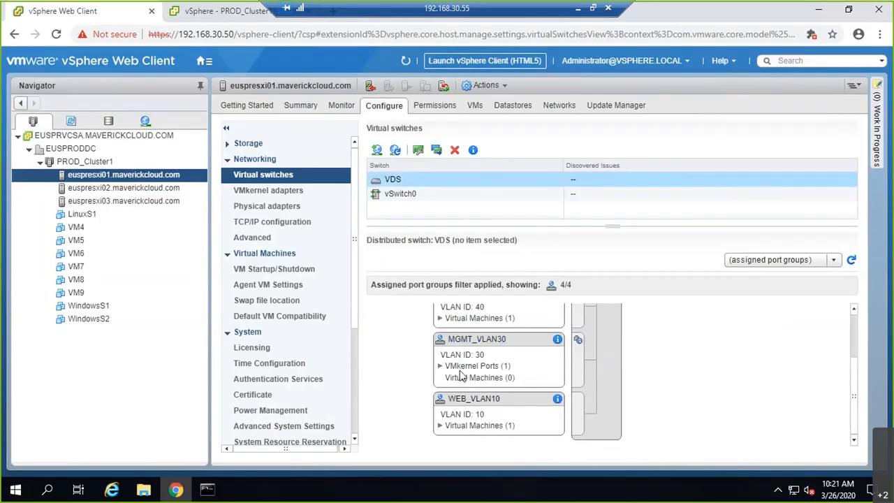
left_click(439, 368)
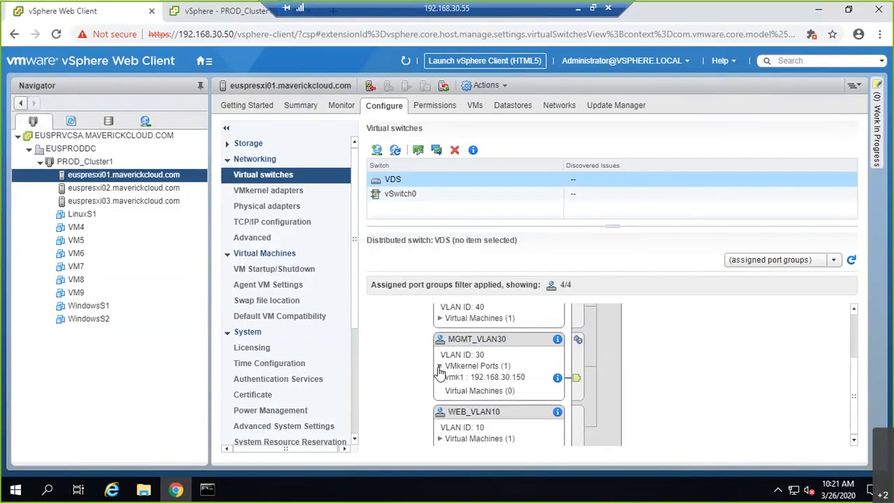
- Remove the VMkernel adapter vmk1 from the MGMT_VLAN30 port group on the VDS
scroll(504, 386, "up", 2)
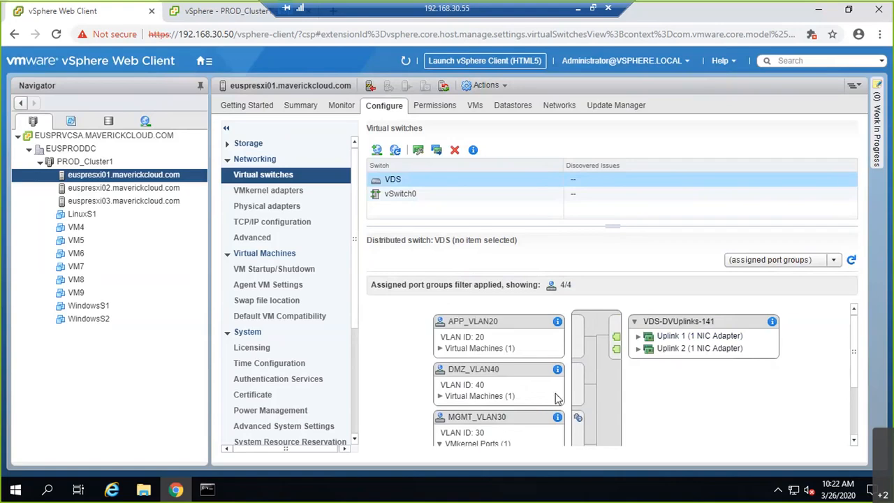
scroll(559, 398, "down", 2)
left_click(514, 402)
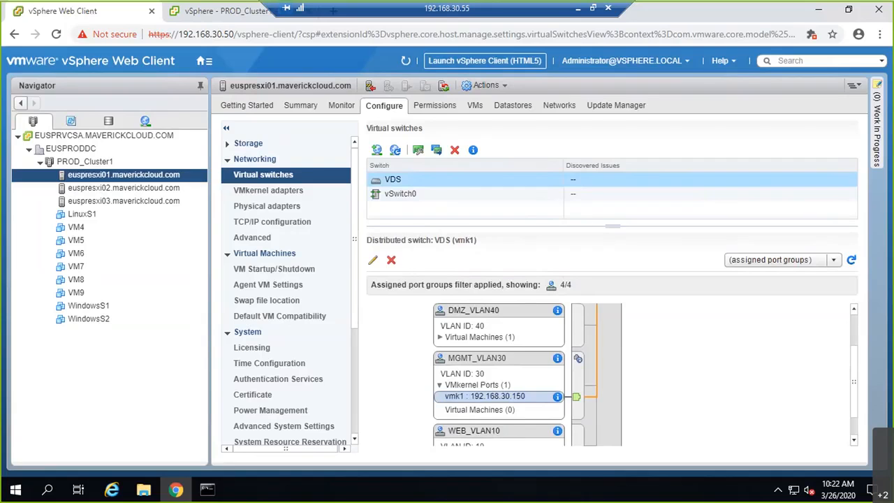
left_click(391, 260)
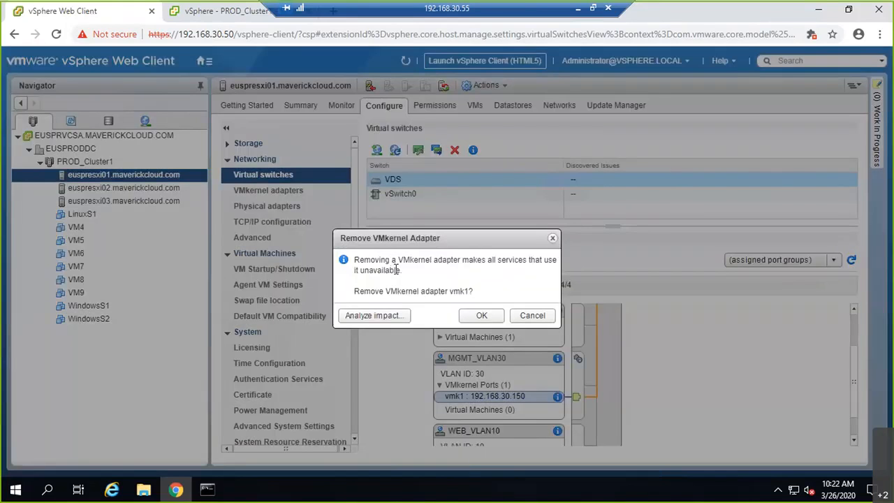
left_click(480, 317)
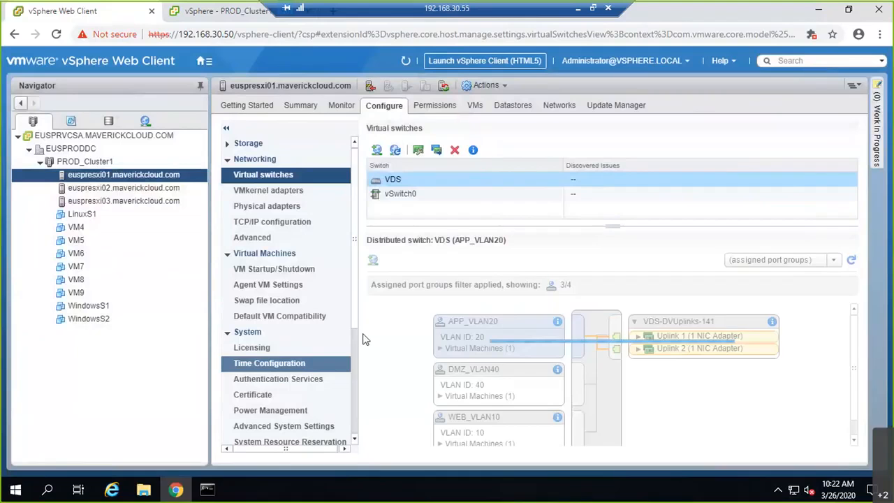
- Review the remaining port groups on the VDS and the Management Network layout on vSwitch0
scroll(498, 438, "down", 1)
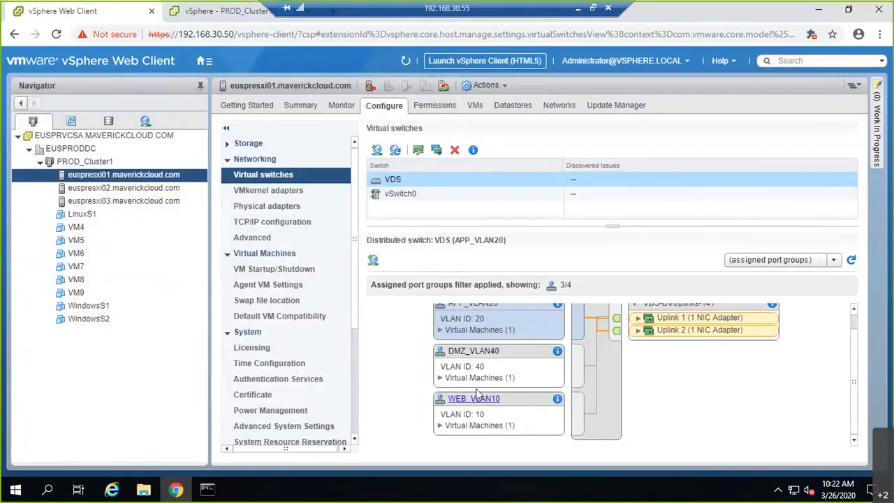
scroll(492, 398, "up", 1)
scroll(502, 370, "down", 1)
scroll(503, 374, "up", 1)
scroll(497, 391, "down", 1)
scroll(495, 405, "up", 1)
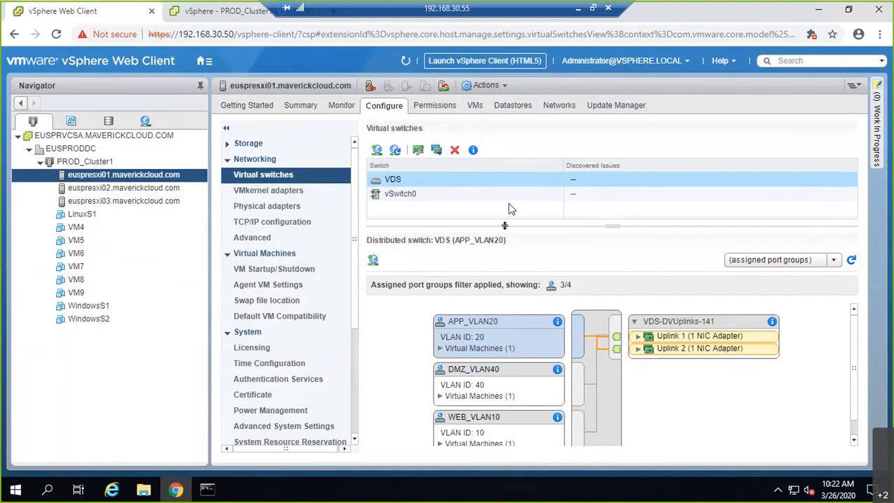
left_click(408, 198)
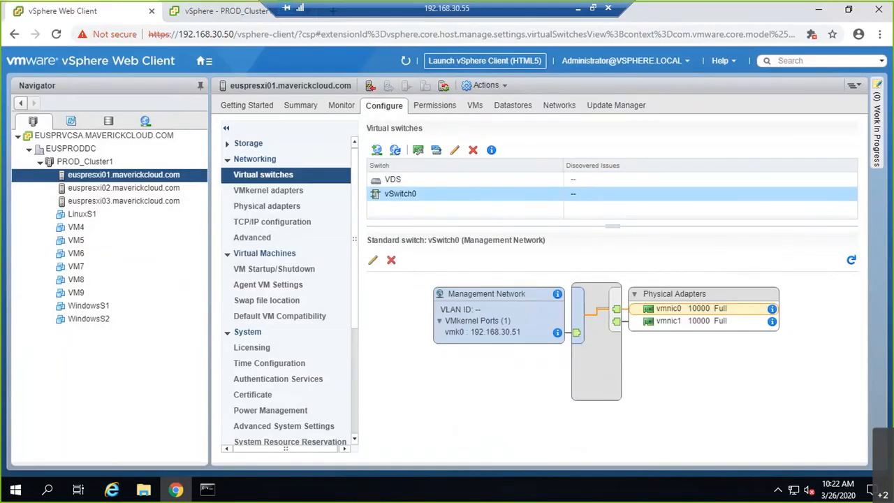
- Minimize the remote session, switch to Microsoft Whiteboard, and clear the existing drawing from the canvas
left_click(578, 9)
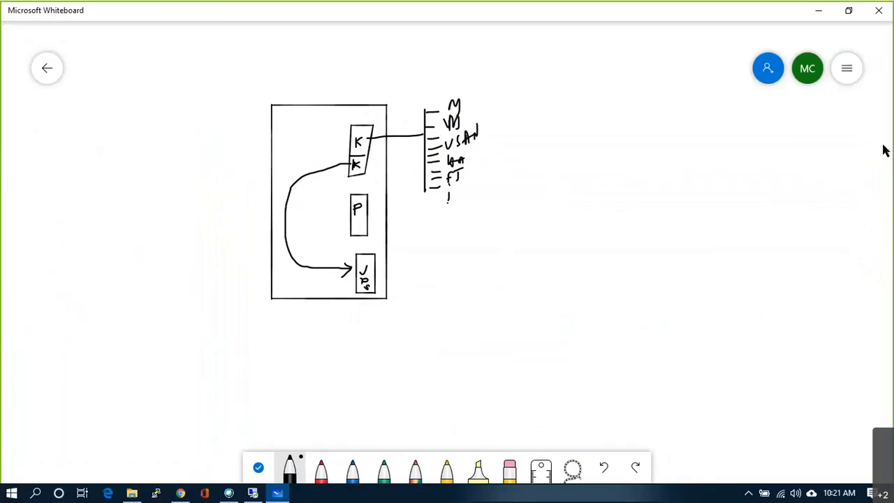
left_click(850, 72)
left_click(642, 323)
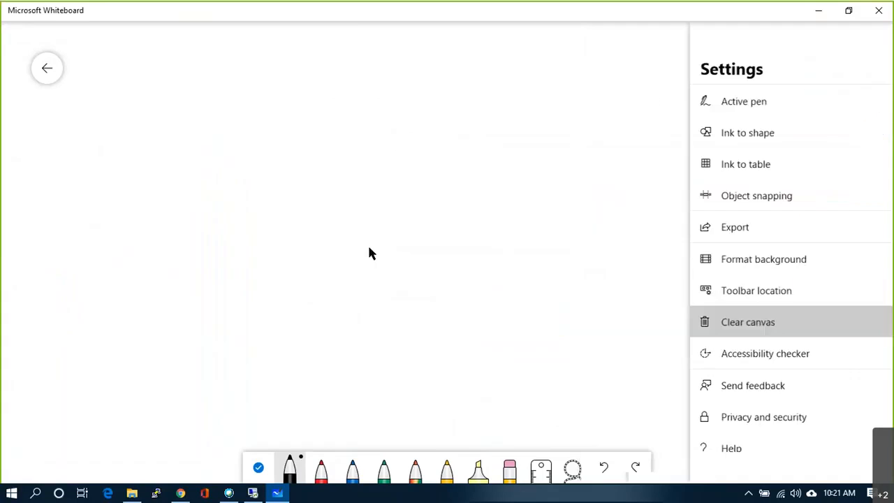
mouse_move(253, 49)
left_mouse_down()
mouse_move(245, 177)
mouse_move(315, 207)
mouse_move(333, 56)
mouse_move(247, 53)
left_mouse_up()
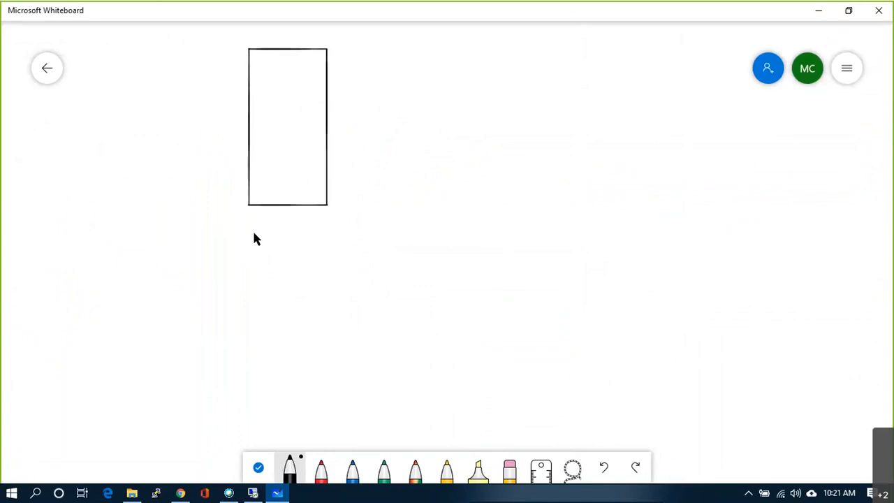
key("ctrl+z")
key("ctrl+z")
- Draw three rectangles stacked vertically on the whiteboard to represent the ESXi hosts
mouse_move(272, 40)
left_mouse_down()
mouse_move(358, 169)
mouse_move(359, 37)
mouse_move(273, 40)
left_mouse_up()
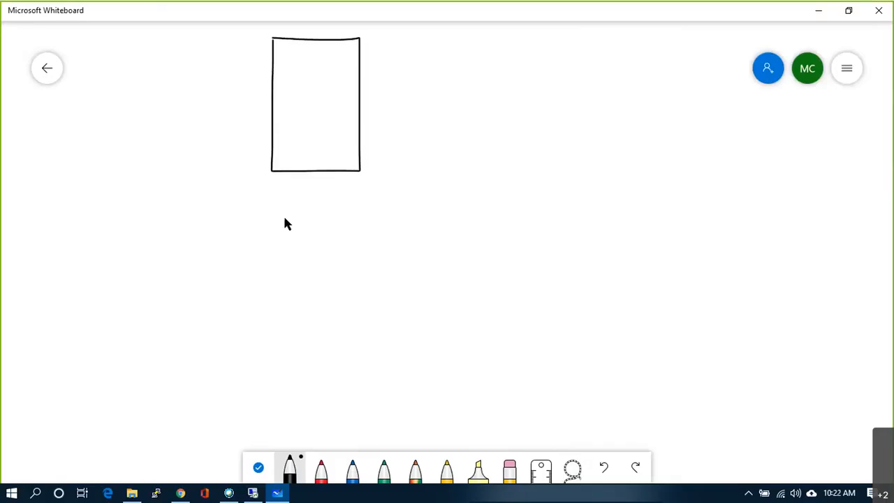
mouse_move(276, 198)
left_mouse_down()
mouse_move(267, 301)
mouse_move(372, 312)
mouse_move(376, 208)
mouse_move(275, 201)
left_mouse_up()
left_click_drag(271, 332, 275, 450)
left_click_drag(387, 450, 389, 344)
scroll(419, 307, "down", 3)
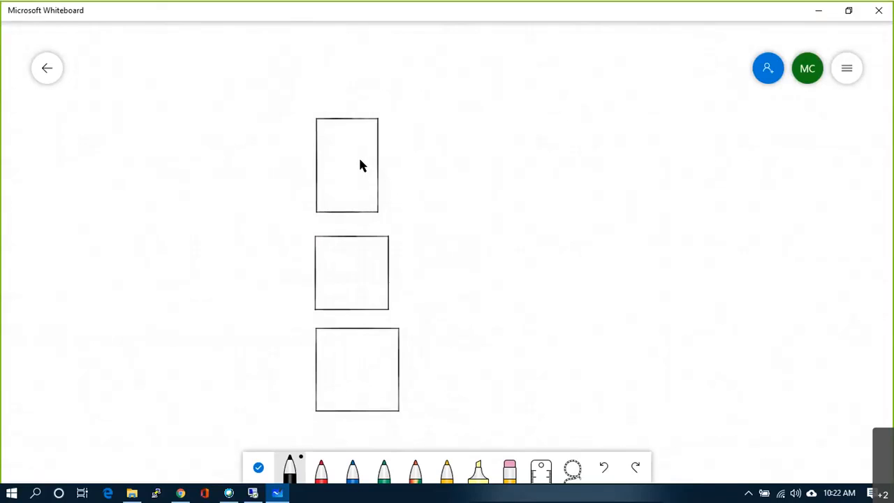
- Sketch a small switch box inside each of the three hosts with two uplink lines leading out of it
mouse_move(369, 264)
left_mouse_down()
mouse_move(379, 284)
mouse_move(370, 264)
left_mouse_up()
left_click_drag(381, 375, 379, 361)
mouse_move(397, 146)
left_mouse_down()
mouse_move(365, 155)
mouse_move(396, 164)
left_mouse_up()
left_click_drag(379, 270, 412, 275)
mouse_move(388, 367)
left_mouse_down()
mouse_move(419, 354)
mouse_move(426, 377)
left_mouse_up()
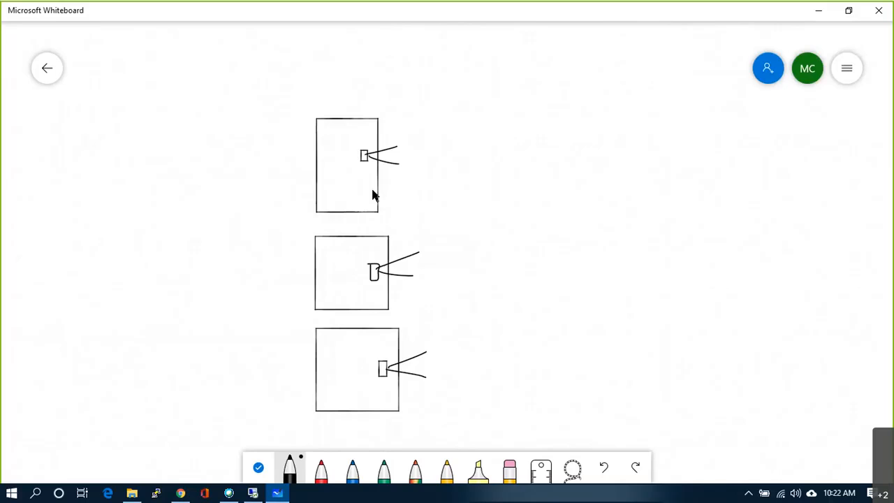
- Add a second switch box below the first in each host, with two more uplink lines each
mouse_move(361, 178)
left_mouse_down()
mouse_move(369, 210)
mouse_move(373, 175)
mouse_move(361, 177)
left_mouse_up()
left_click_drag(373, 192, 399, 202)
mouse_move(370, 293)
left_mouse_down()
mouse_move(367, 310)
mouse_move(379, 295)
mouse_move(370, 292)
mouse_move(412, 293)
mouse_move(420, 308)
left_mouse_up()
mouse_move(378, 390)
left_mouse_down()
mouse_move(383, 407)
mouse_move(389, 393)
mouse_move(378, 391)
mouse_move(455, 391)
left_mouse_up()
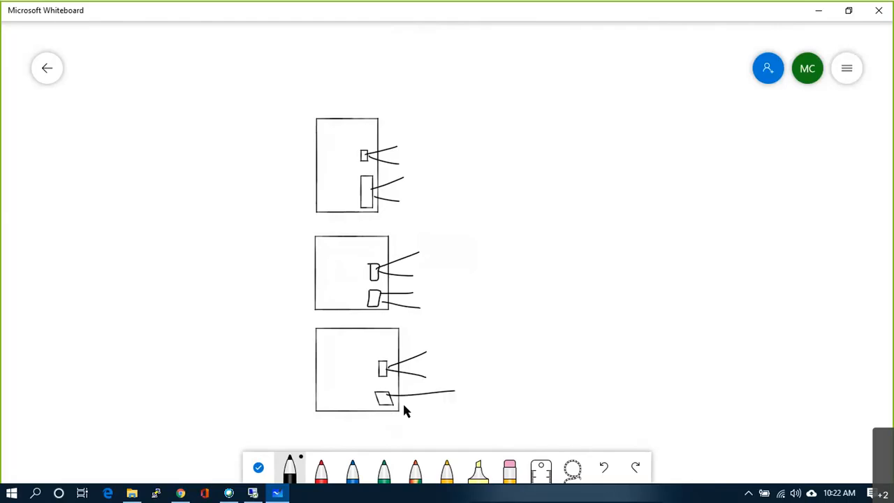
left_click_drag(393, 398, 452, 421)
- Switch to Chrome and open the physical switch's management page at 192.168.1.100 in the new tab
left_click(180, 493)
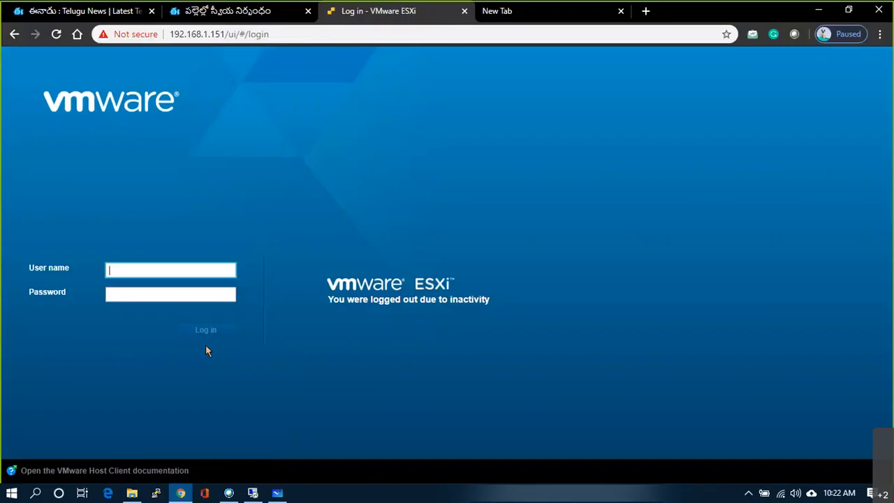
left_click(595, 12)
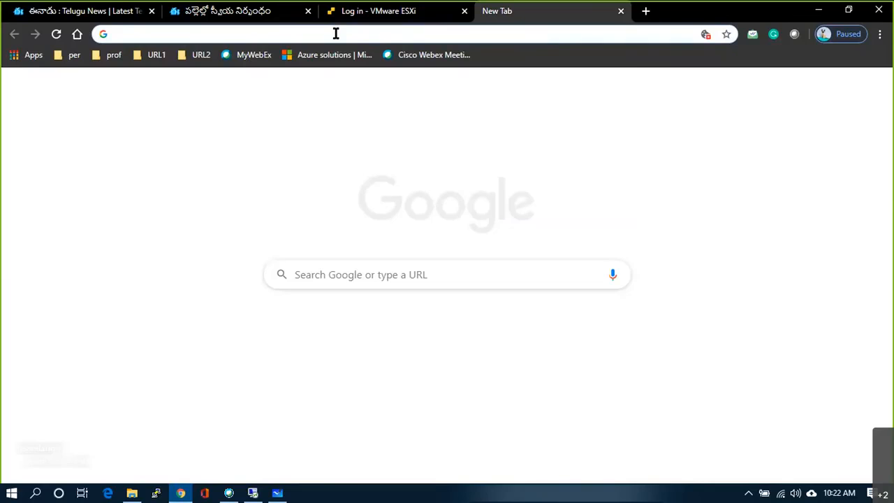
type("192.168.1.100")
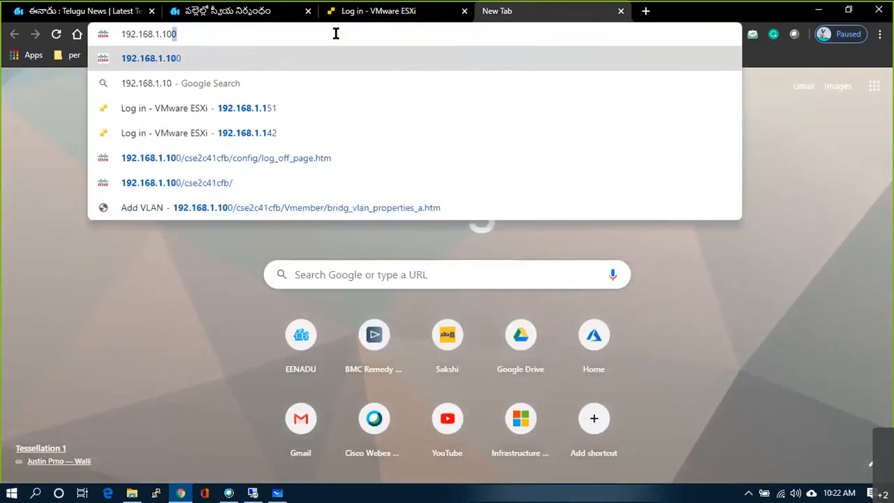
key("Return")
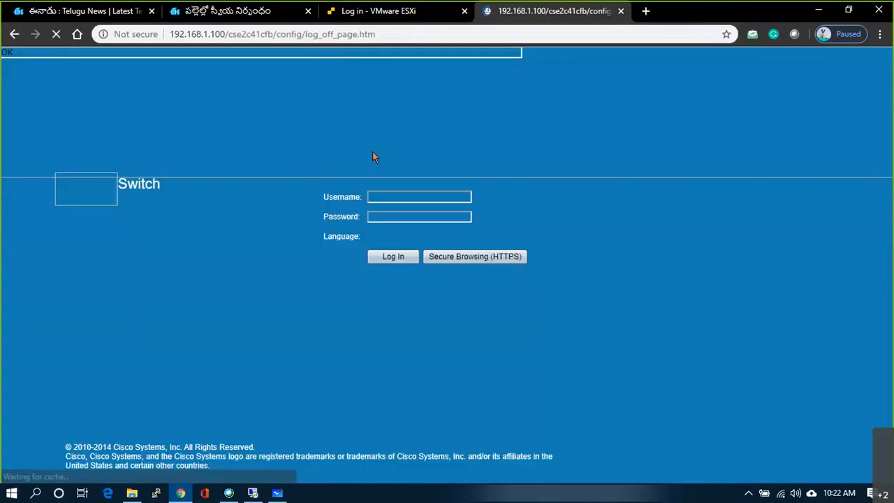
- Log in to the Cisco SG300-10PP switch and open its IPv4 interface table
left_click(381, 229)
left_click(385, 255)
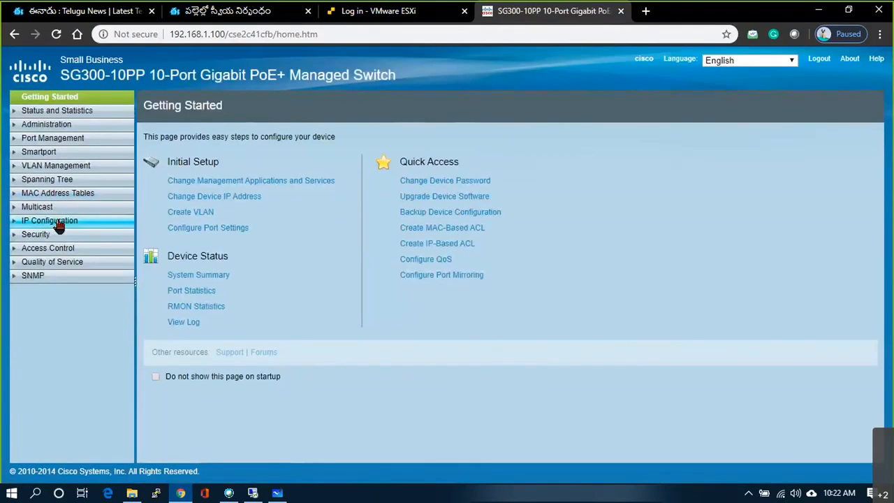
left_click(60, 225)
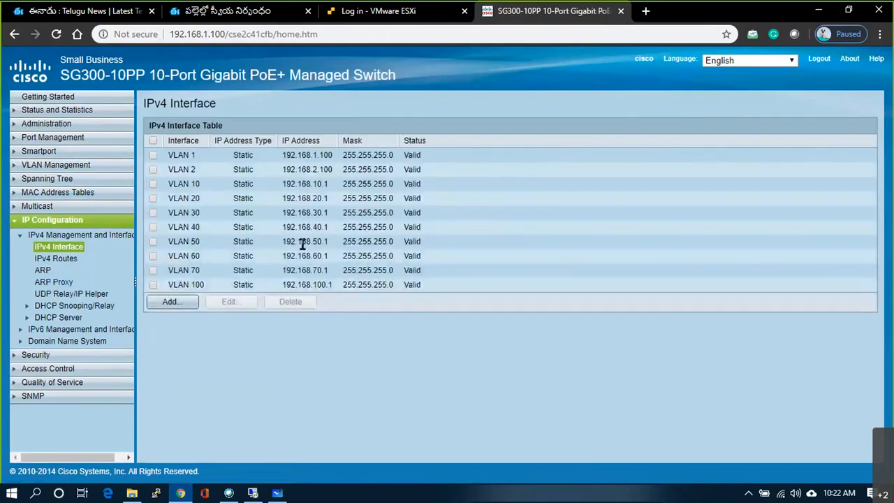
- Highlight the VLAN 50 entry's address details in the IPv4 interface table, then switch to the remote vSphere Web Client session
left_click_drag(278, 241, 423, 242)
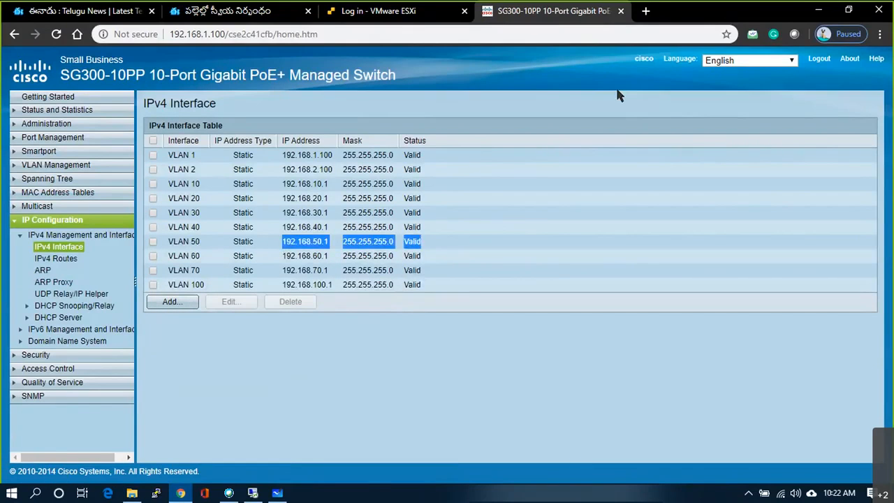
left_click(818, 10)
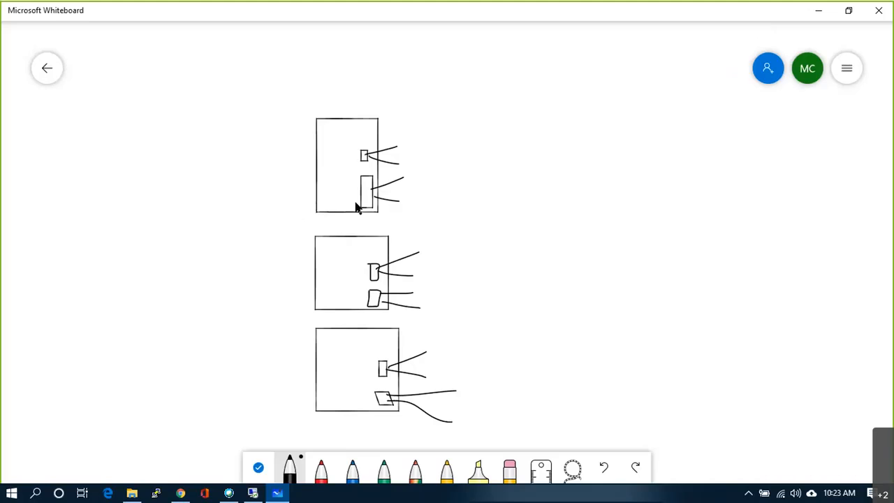
left_click(259, 493)
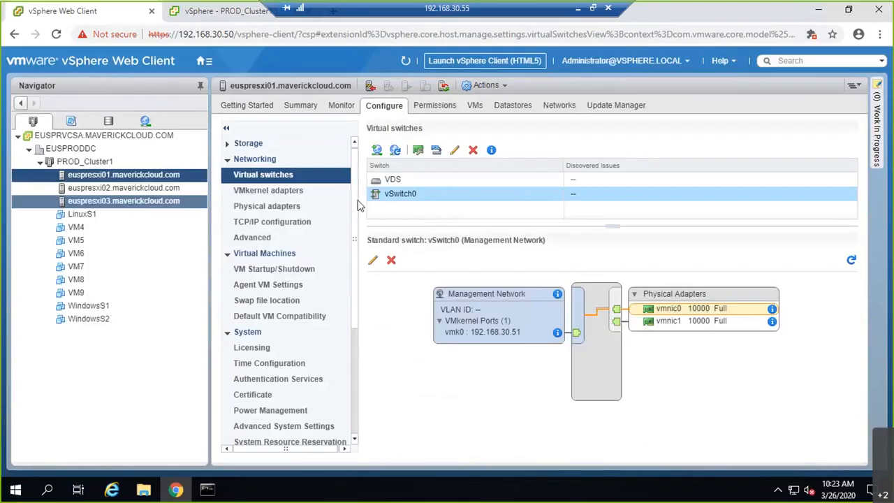
- Start adding a VMkernel network adapter on euspresxi01 using a new standard switch with vmnic2 and vmnic3 as active adapters
left_click(377, 149)
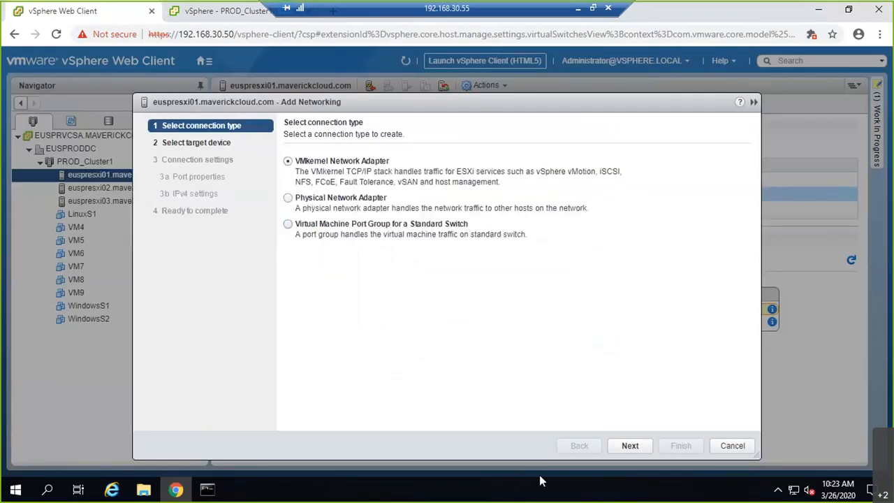
left_click(626, 445)
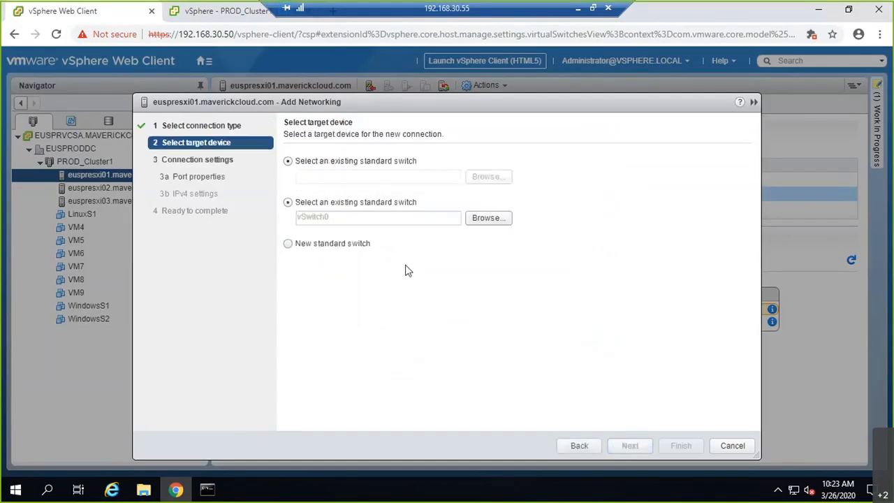
left_click(287, 243)
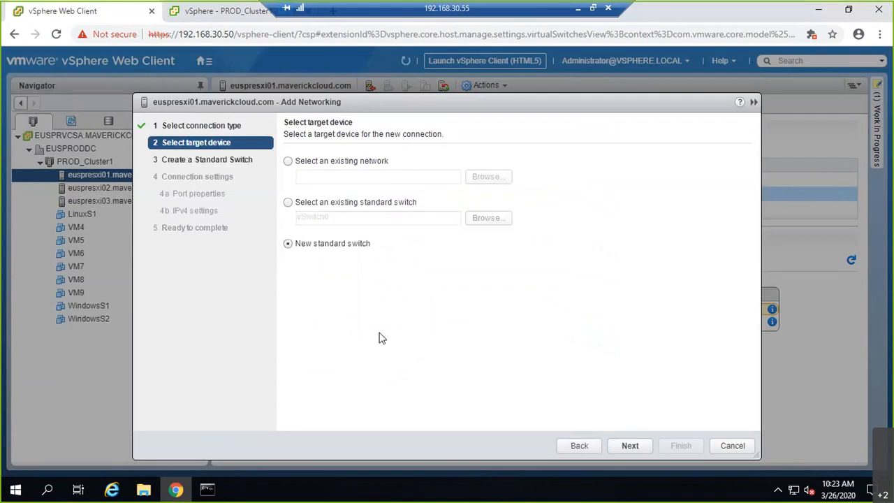
left_click(643, 453)
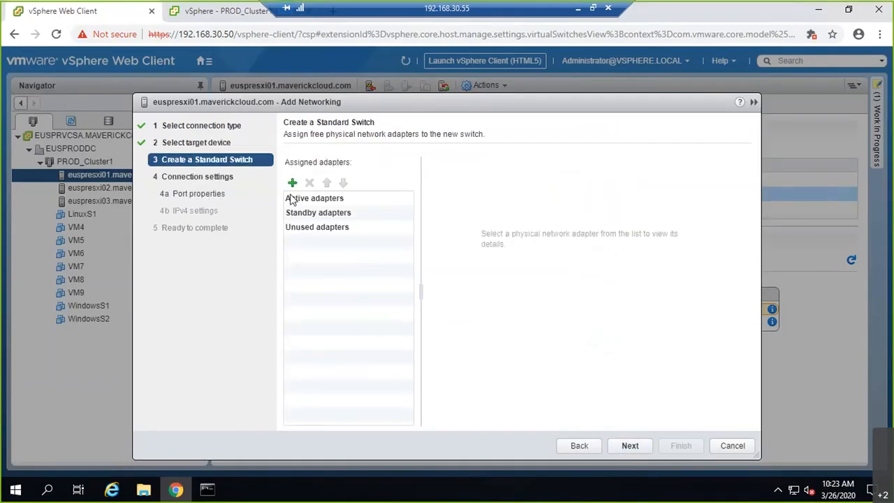
left_click(292, 182)
left_click(327, 216, "shift")
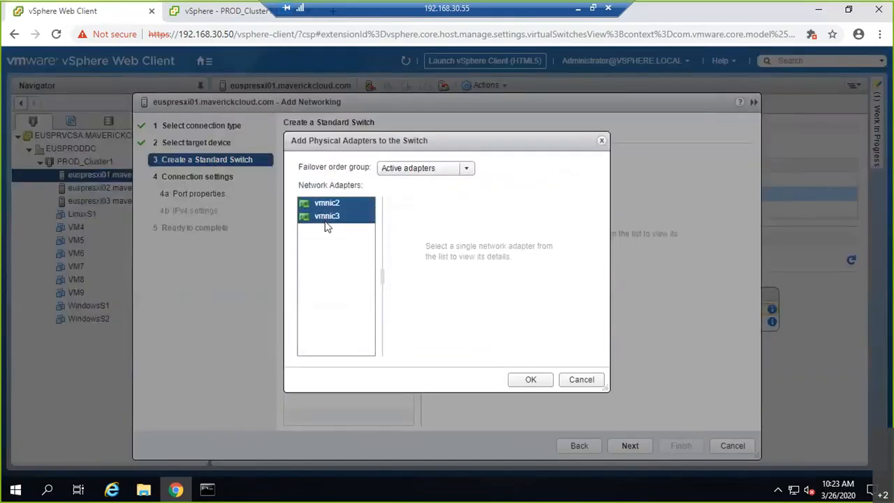
left_click(531, 379)
left_click(630, 446)
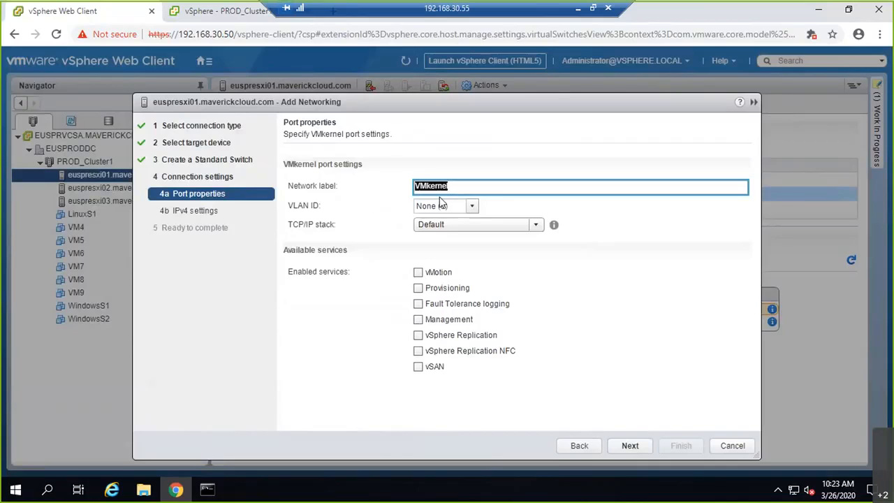
- Set the VMkernel port's network label to vMotion and its VLAN ID to 50, then continue to the IPv4 settings
type("vMotion")
key("Tab")
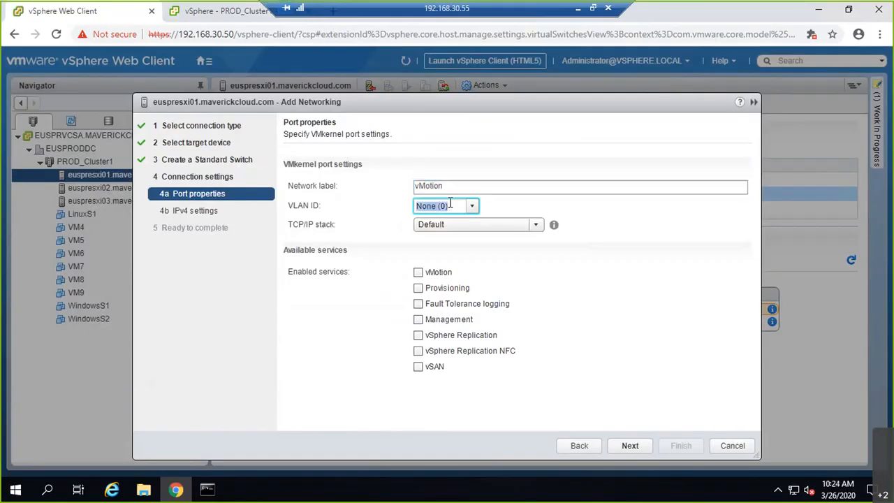
type("50")
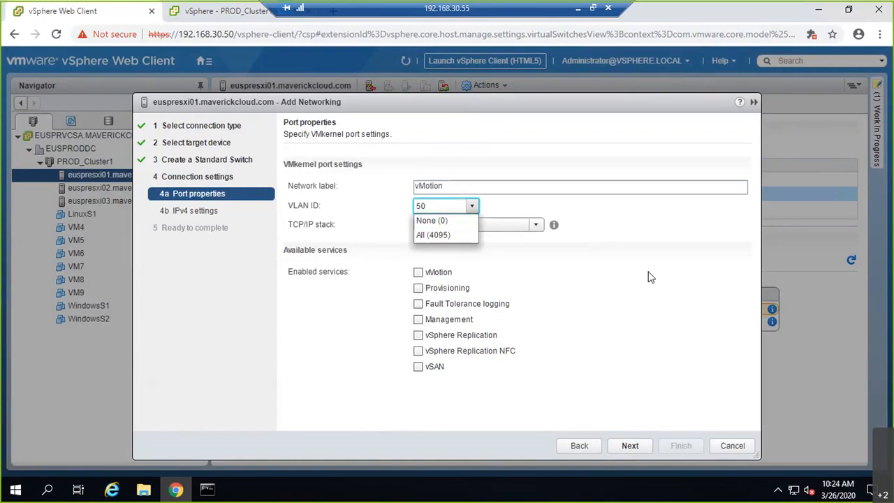
left_click(648, 272)
left_click(629, 445)
- Give the VMkernel port the static IPv4 address 192.168.50.51 with subnet mask 255.255.255.0
left_click(342, 180)
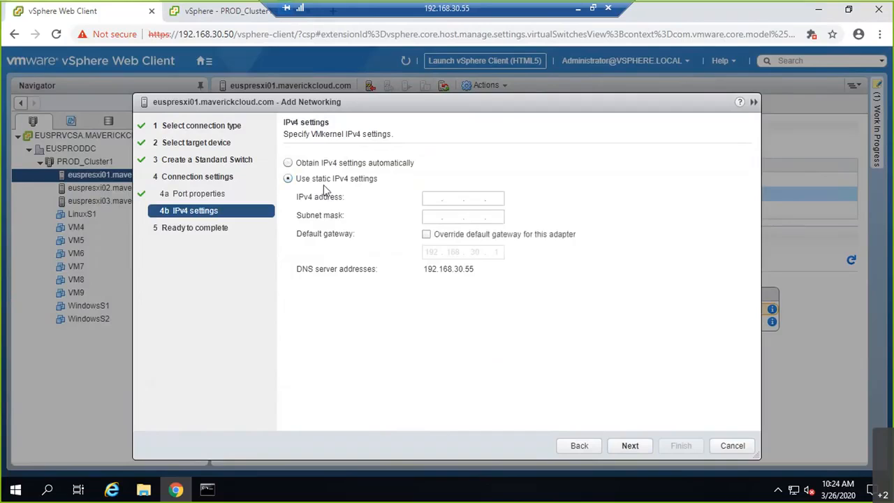
left_click(438, 198)
type("192 . 168 . 50 . 51")
left_click(428, 213)
type("255.255.255.")
key("Tab")
key("shift+Tab")
key("Right")
key("Right")
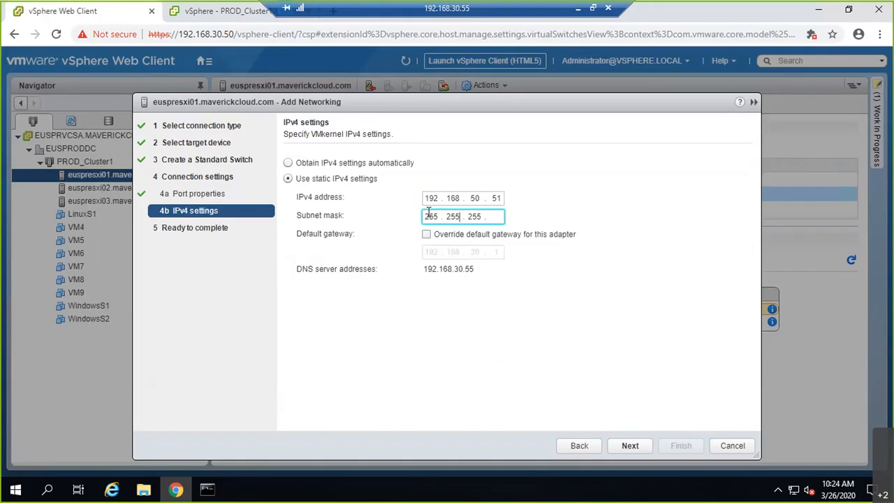
type("0")
- Override the adapter's default gateway with 192.168.50.1, finish adding the networking, and display the new vSwitch1's diagram
left_click(426, 234)
left_click(471, 254)
key("Left")
key("Delete")
type("5")
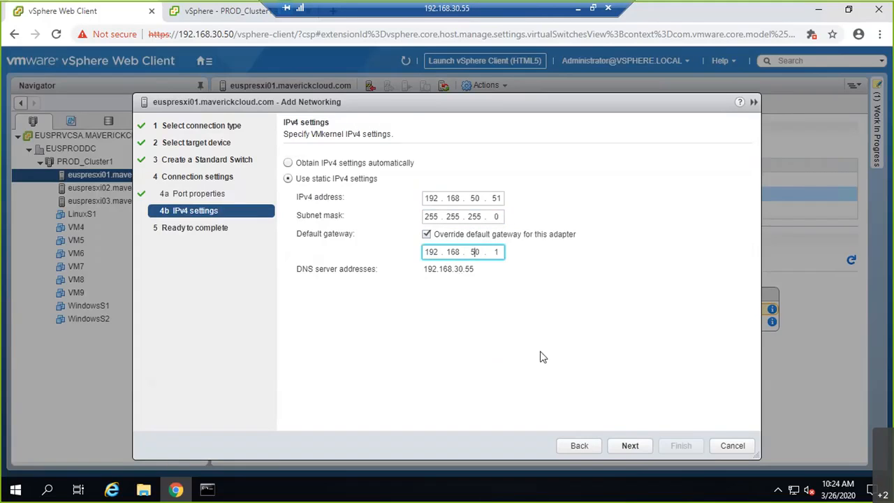
left_click(629, 445)
left_click(679, 446)
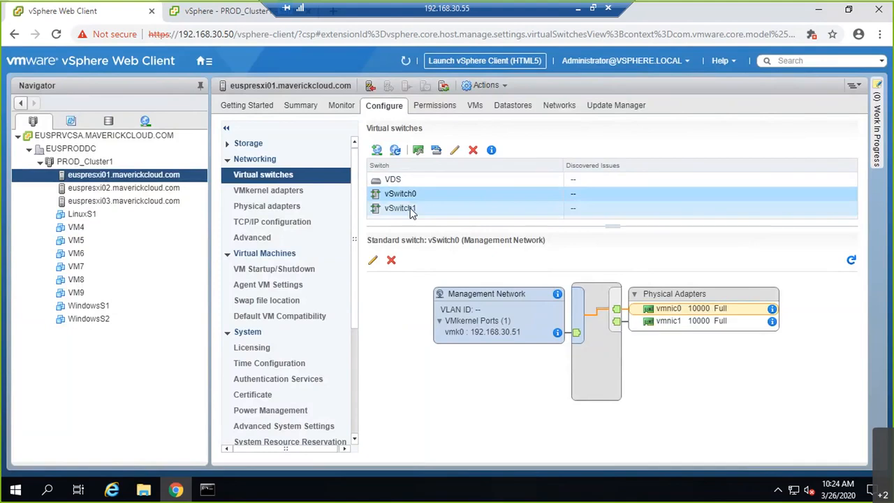
left_click(410, 209)
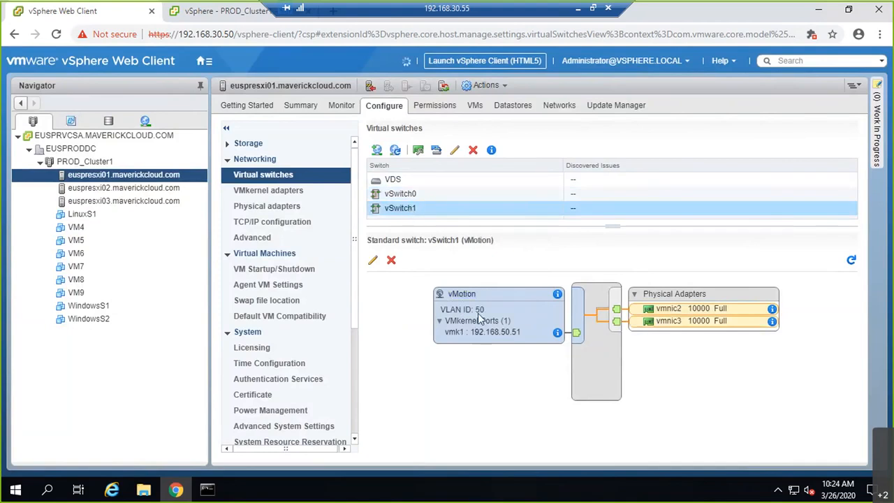
- Run a continuous ping to 192.168.50.51 in the Command Prompt
left_click(207, 488)
key("Up")
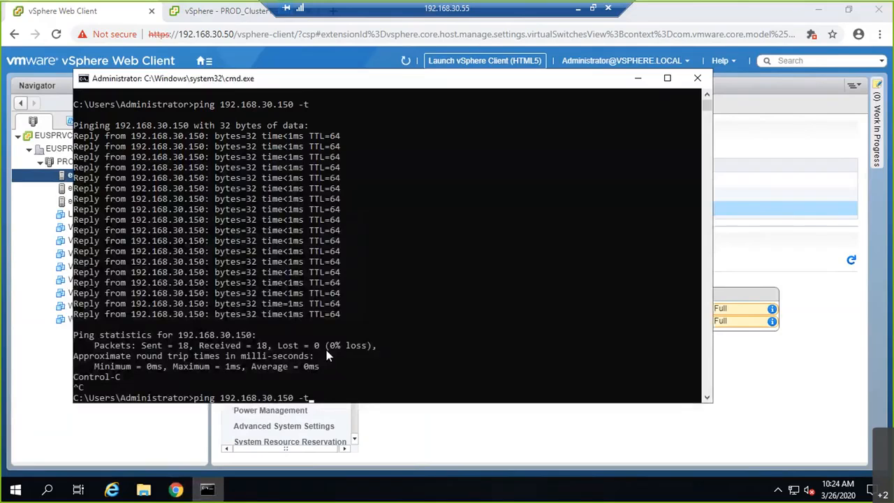
key("Left")
key("Left")
key("Left")
key("BackSpace")
key("BackSpace")
key("BackSpace")
key("BackSpace")
key("BackSpace")
key("BackSpace")
type("50.51")
key("Return")
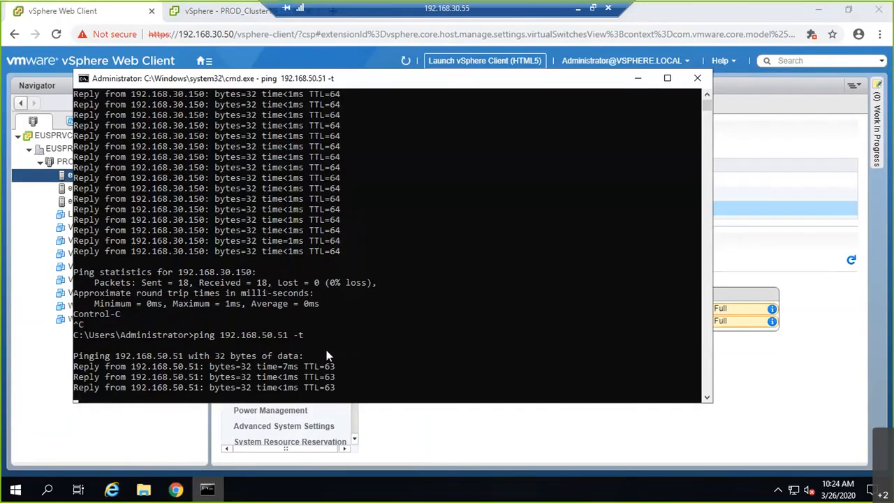
- Stop the running ping and start a continuous ping to 192.168.50.52
key("ctrl+c")
key("Up")
key("BackSpace")
key("BackSpace")
key("BackSpace")
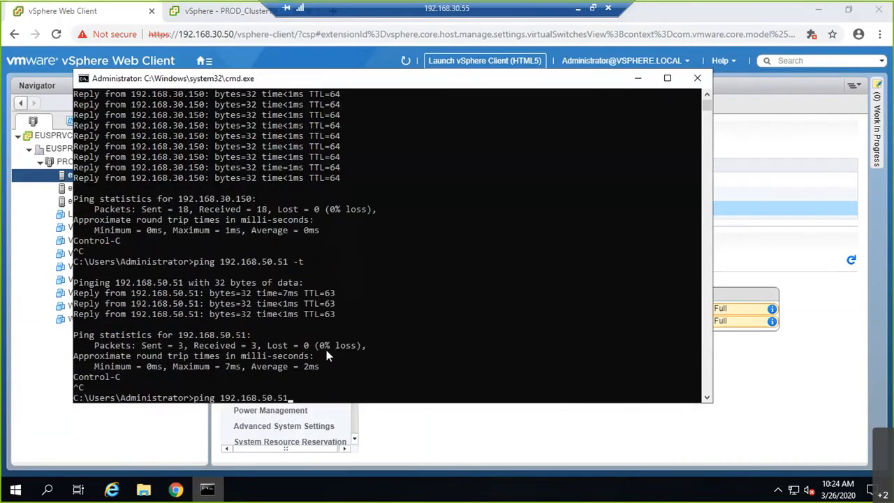
key("BackSpace")
key("BackSpace")
key("BackSpace")
key("BackSpace")
key("BackSpace")
type("50.52 -t")
key("Return")
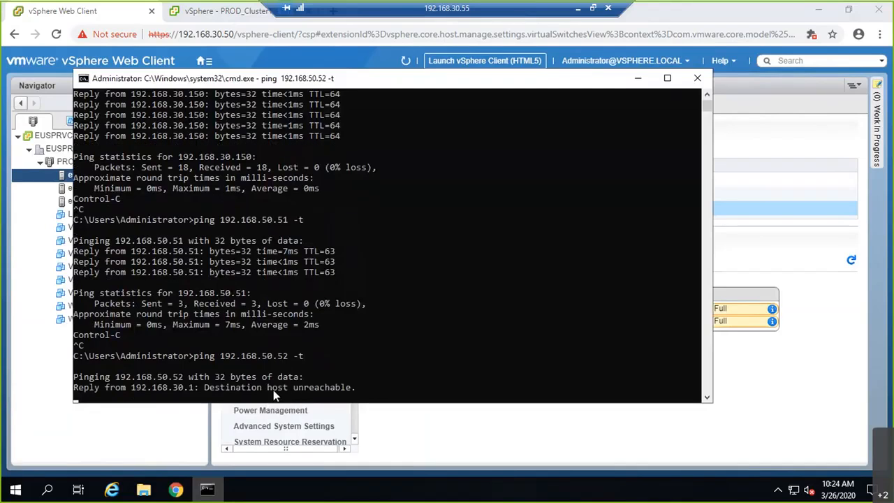
- Start adding a VMkernel network adapter on euspresxi02 using a new standard switch with vmnic2 and vmnic3 as active adapters
left_click(68, 201)
left_click(87, 189)
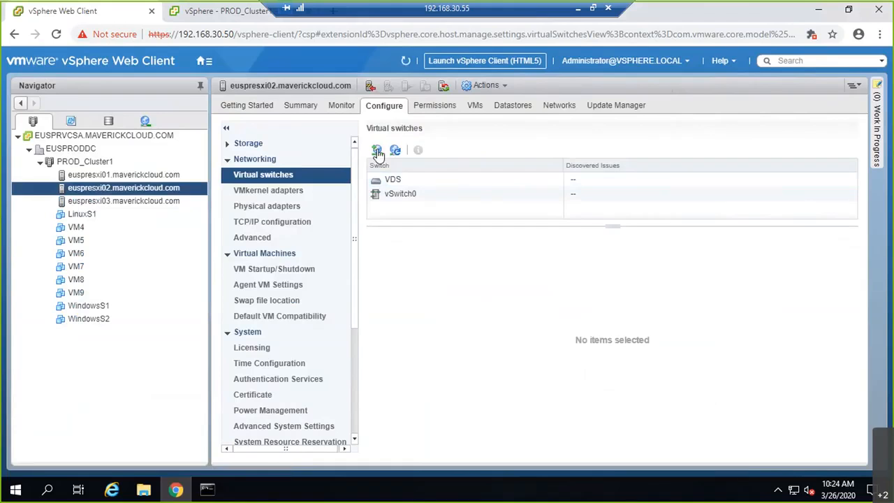
left_click(377, 151)
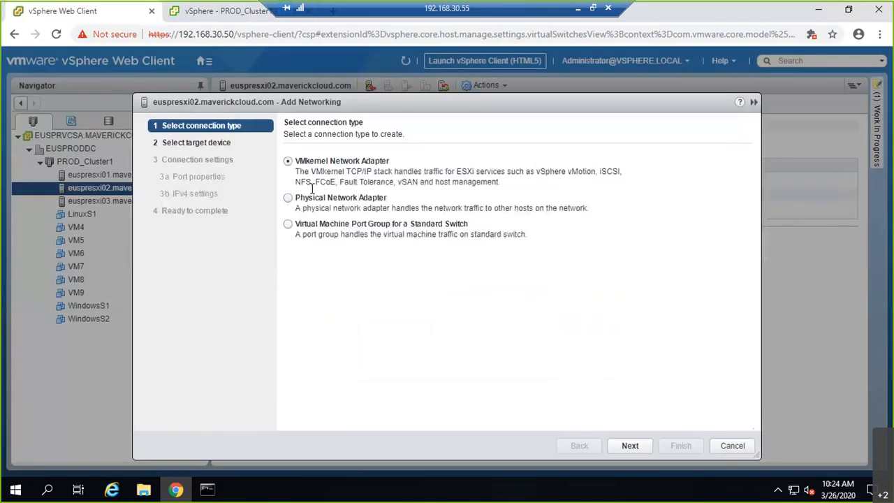
left_click(630, 445)
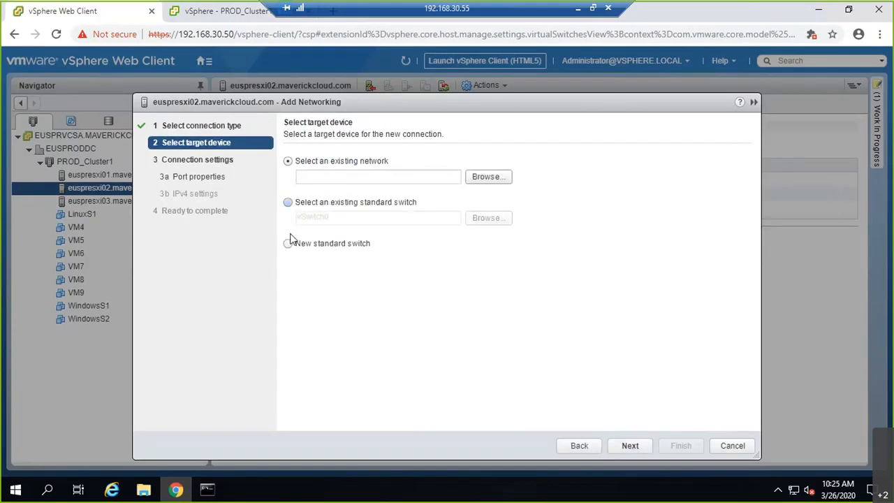
left_click(288, 242)
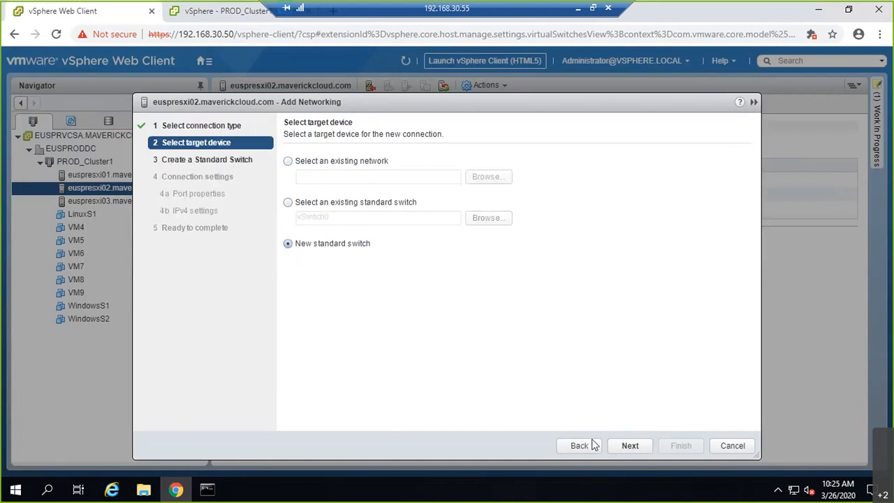
left_click(628, 447)
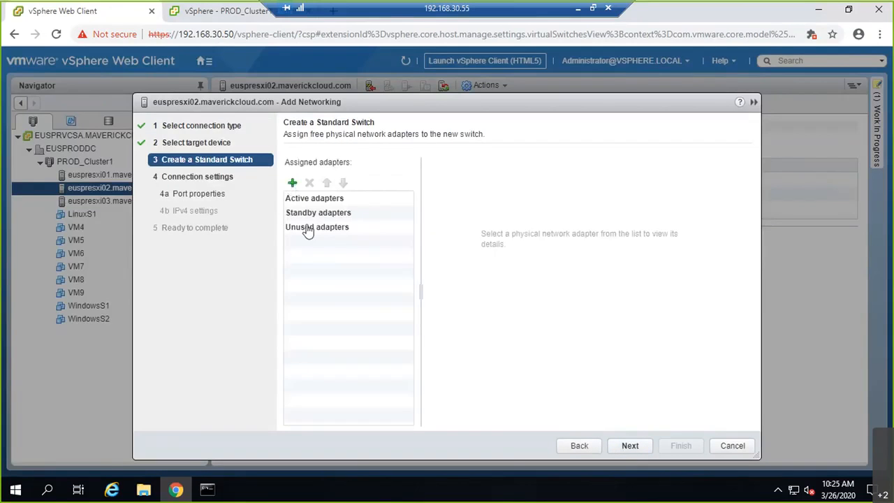
left_click(293, 183)
left_click(321, 219, "shift")
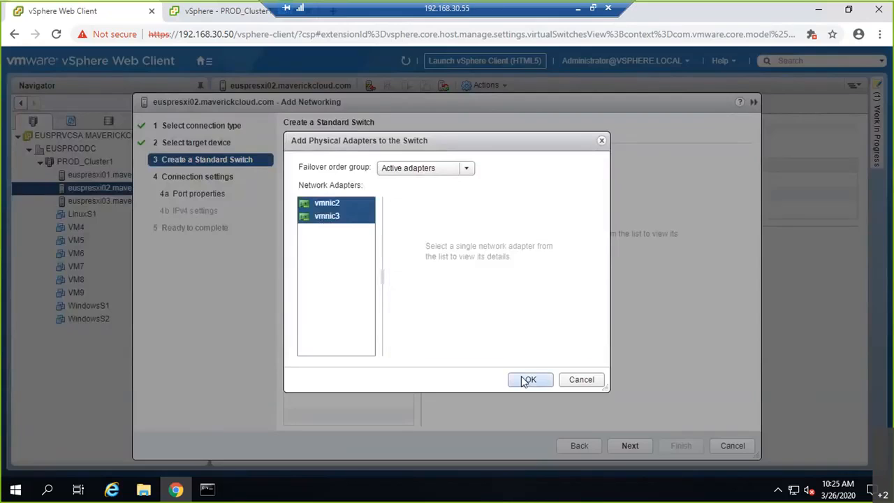
left_click(528, 379)
left_click(644, 450)
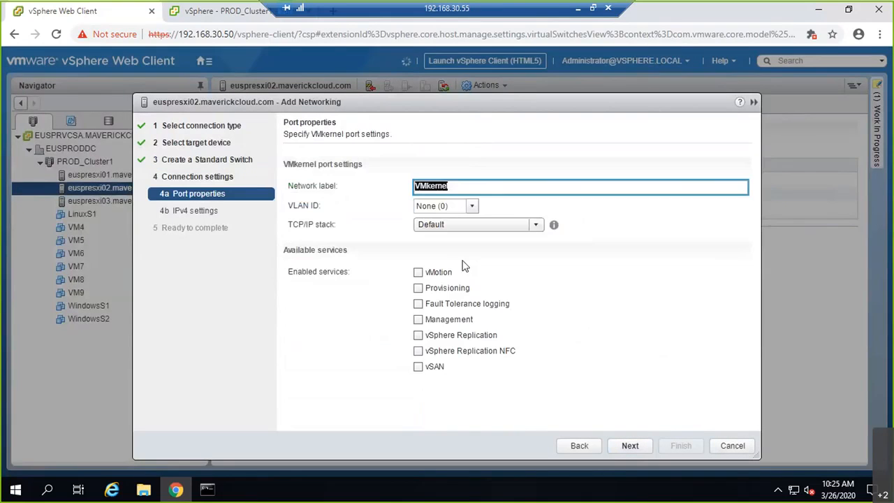
- Label the euspresxi02 VMkernel port vMotion, set its VLAN ID to 50, and enable the vMotion service
type("vMiti")
key("BackSpace")
key("BackSpace")
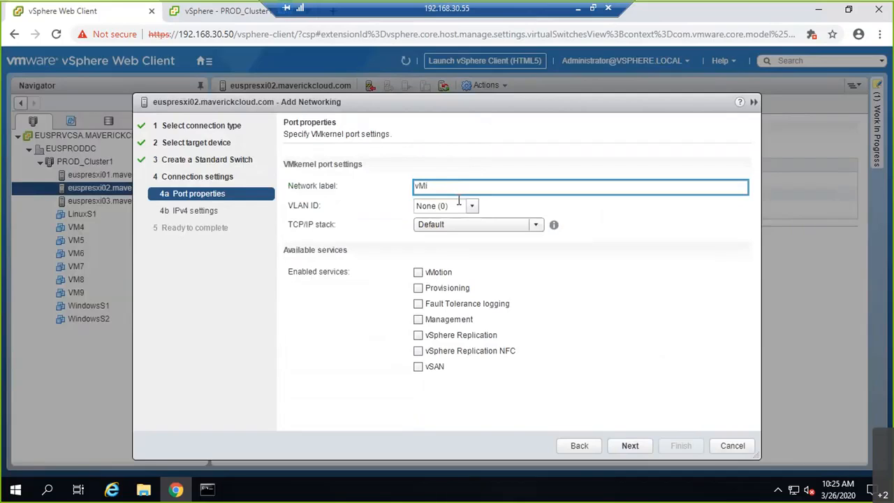
type("tion")
key("Tab")
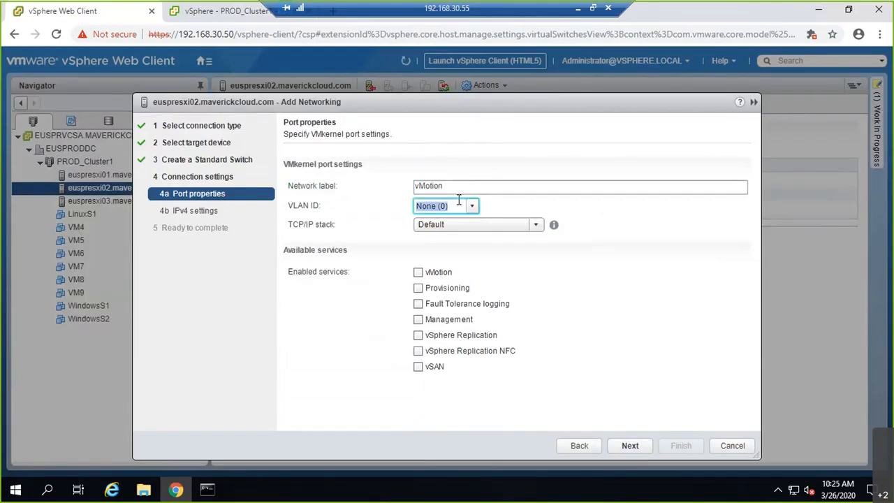
type("50")
key("Tab")
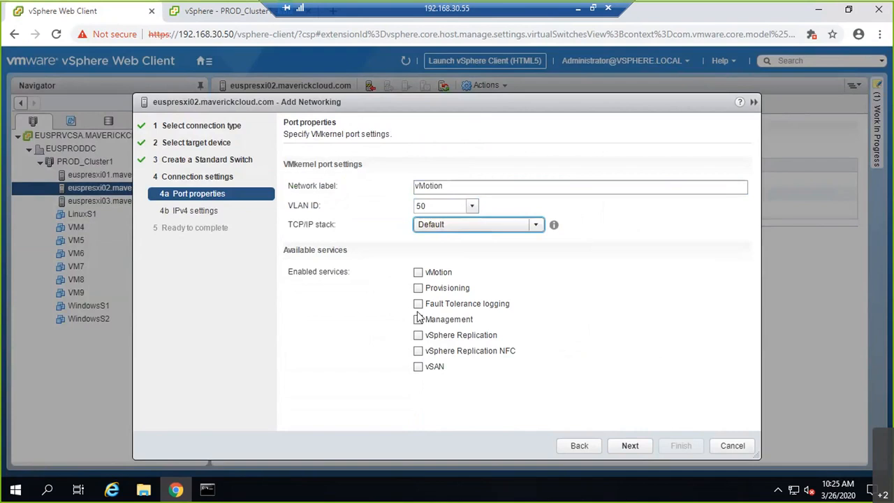
left_click(417, 272)
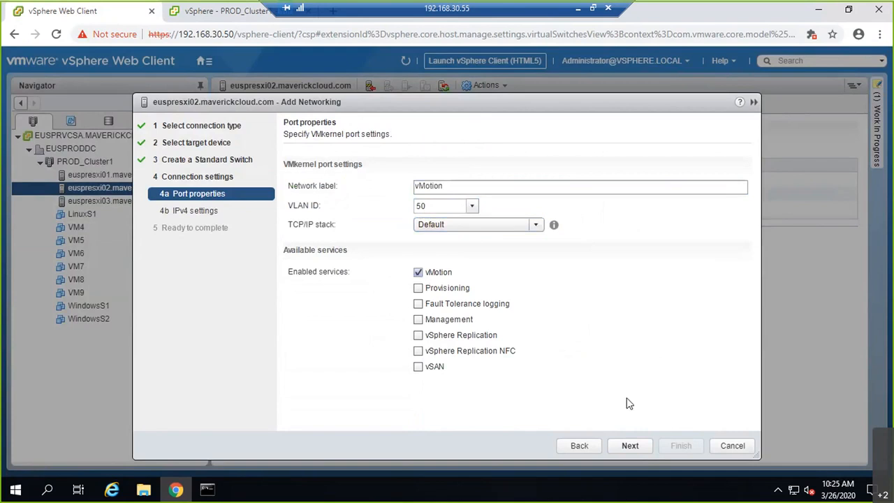
left_click(644, 450)
- Assign euspresxi02's adapter static IPv4 address 192.168.50.52 and subnet mask 255.255.255.0, override its default gateway, and finish the wizard
left_click(353, 179)
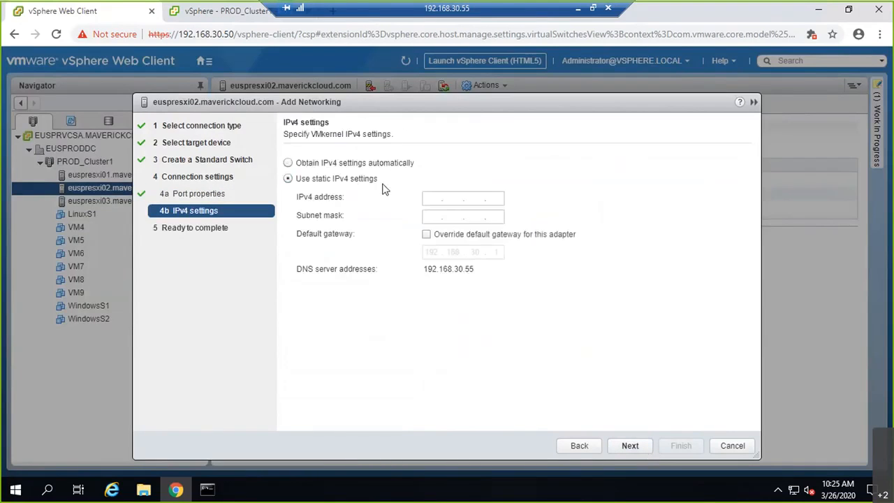
left_click(428, 196)
type("192 . 168 . 50 . 52")
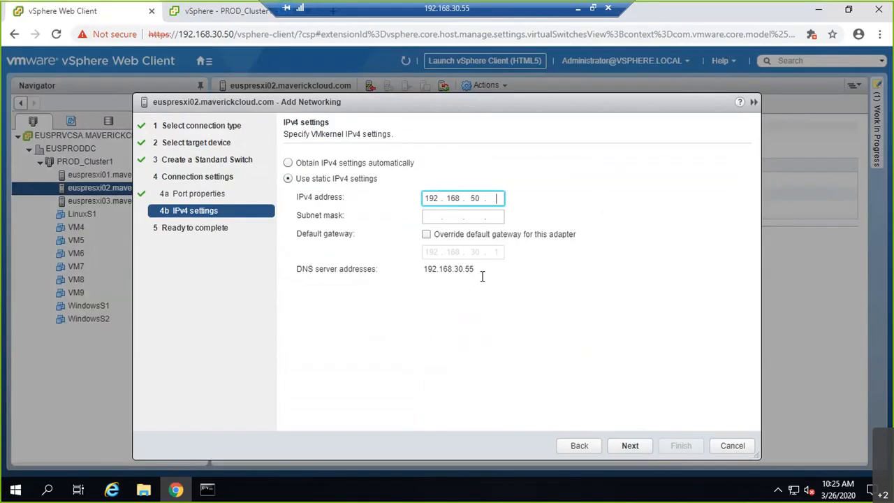
key("Tab")
type("255 . 255 . 255 . ")
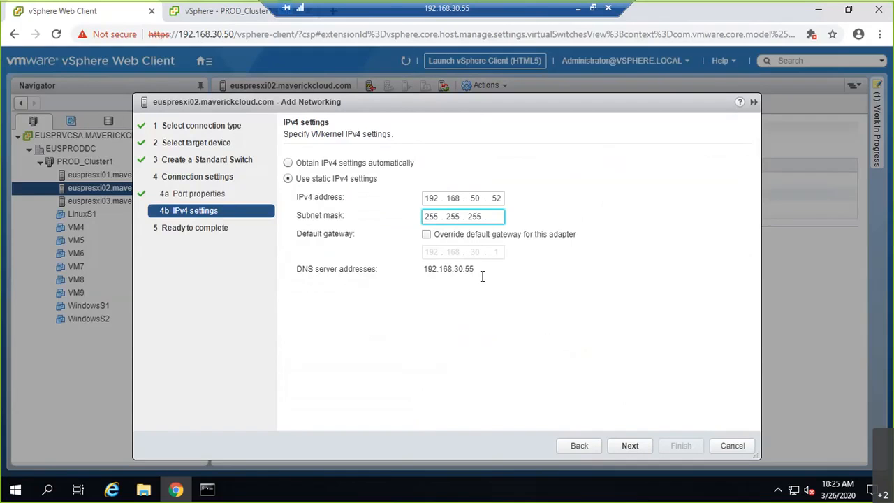
type("0")
key("Tab")
key("space")
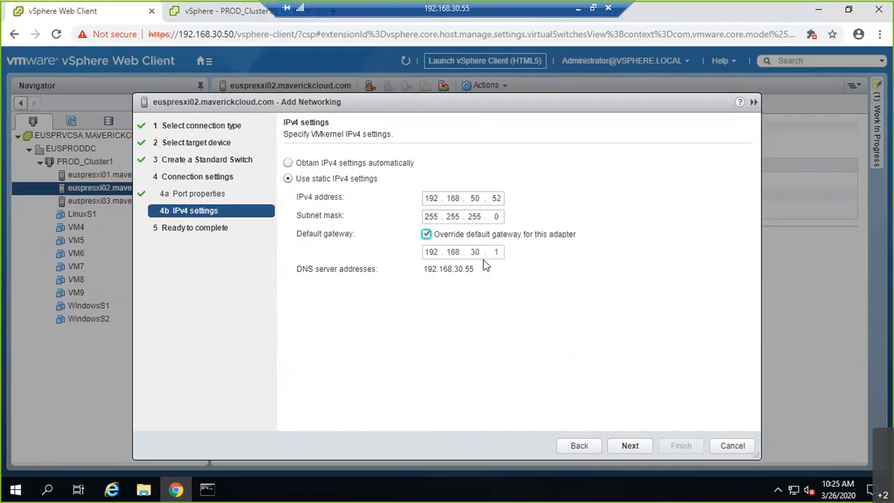
left_click(480, 252)
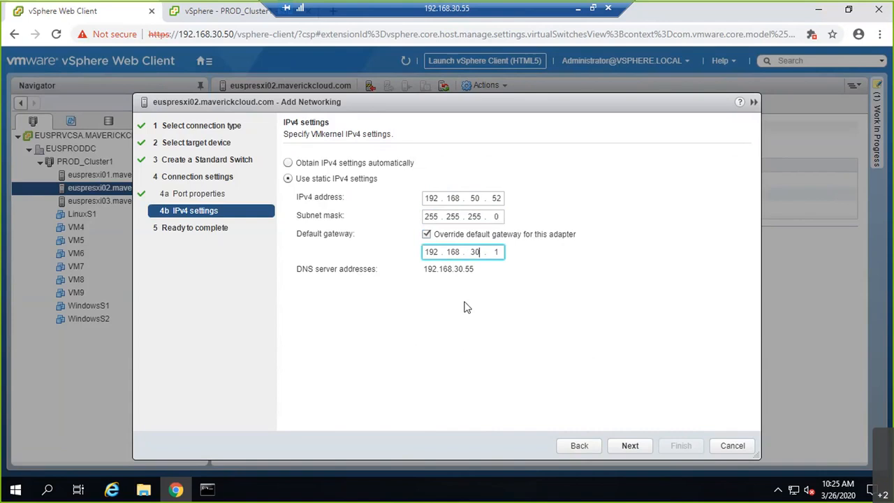
left_click(613, 446)
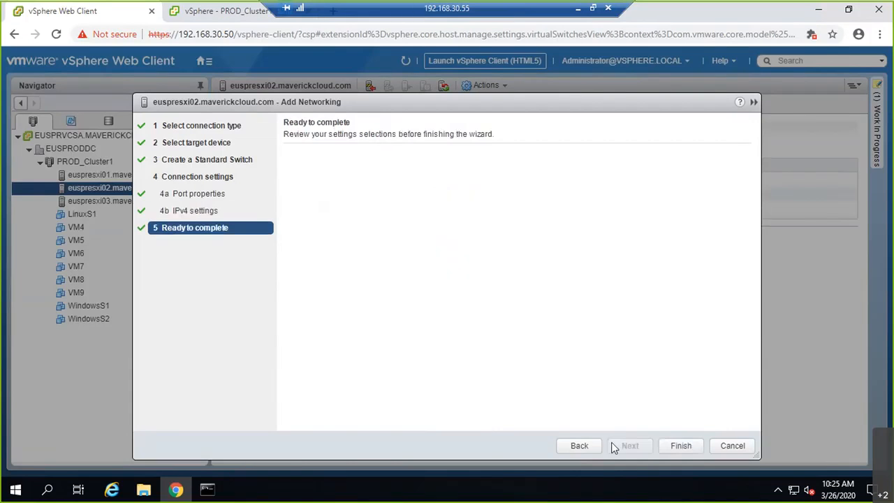
left_click(671, 446)
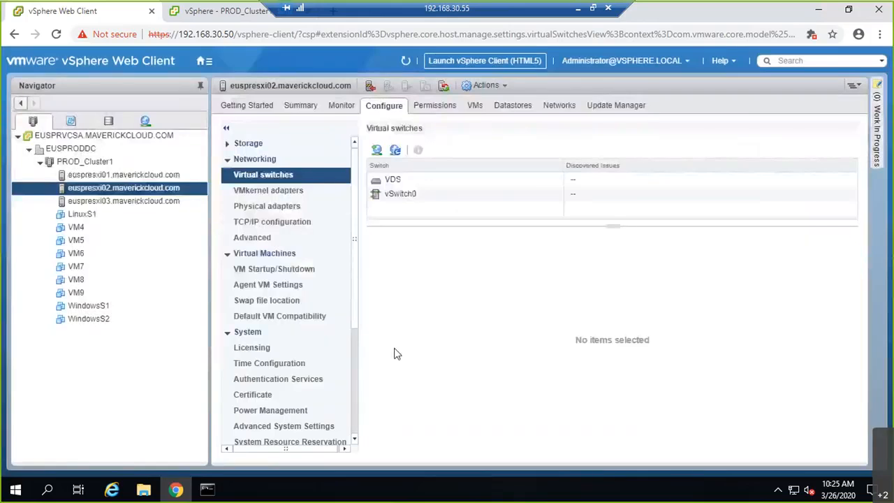
- Check the running ping to 192.168.50.52 in the Command Prompt, stop it, and return to the vSphere Web Client
key("alt+Tab")
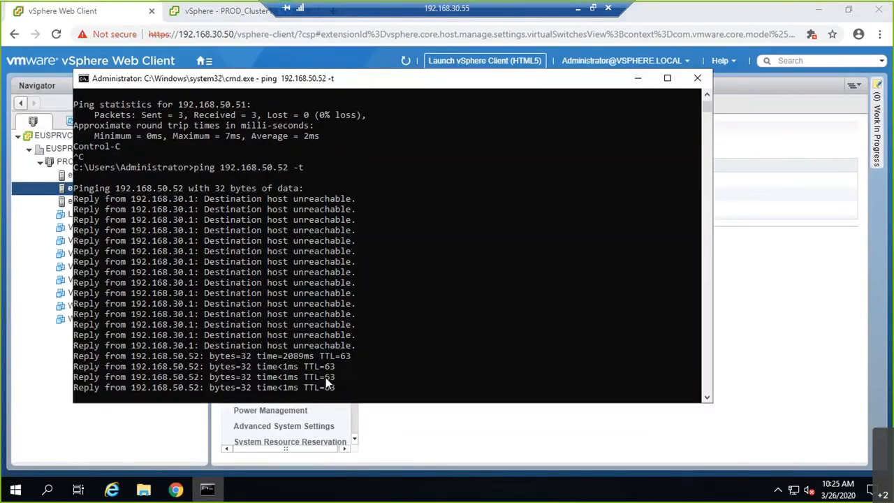
key("ctrl+c")
key("alt+Tab")
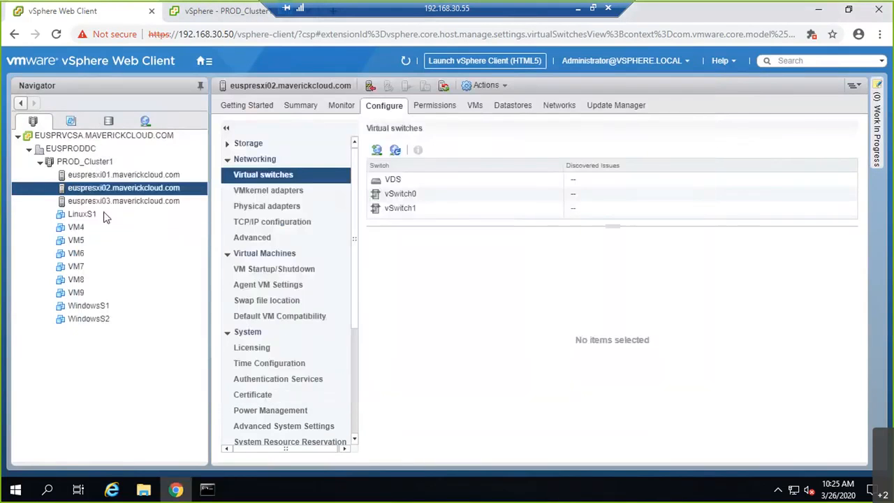
- Start adding a VMkernel network adapter on euspresxi03 using a new standard switch with vmnic2 and vmnic3 as active adapters
left_click(106, 201)
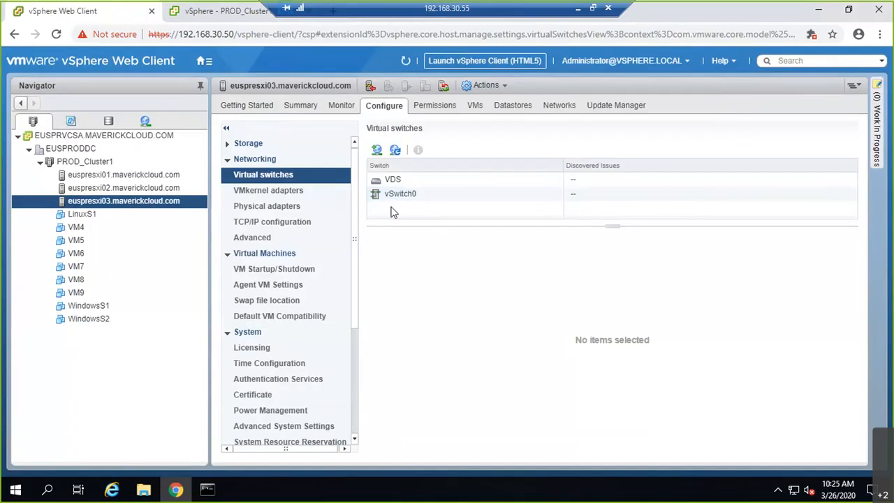
left_click(377, 149)
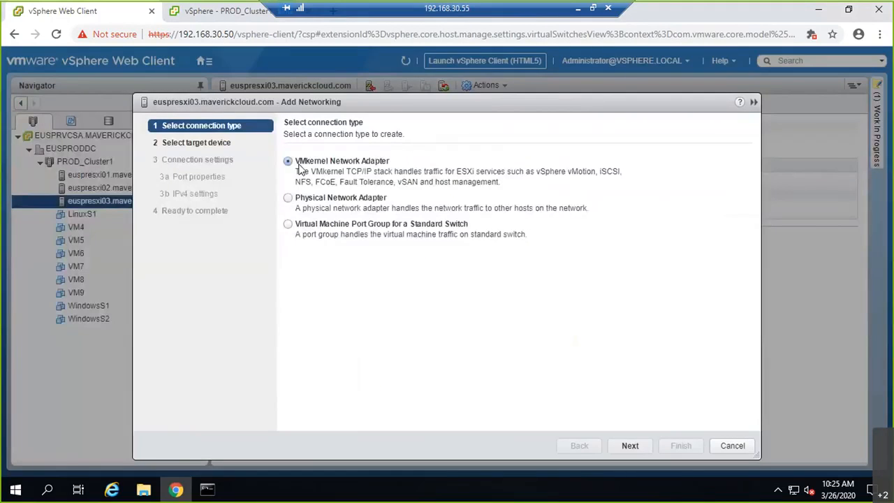
left_click(631, 447)
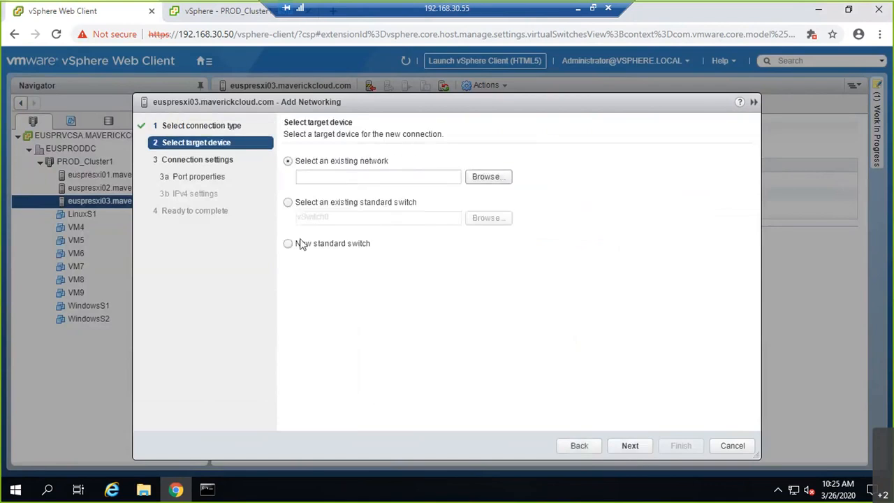
left_click(301, 244)
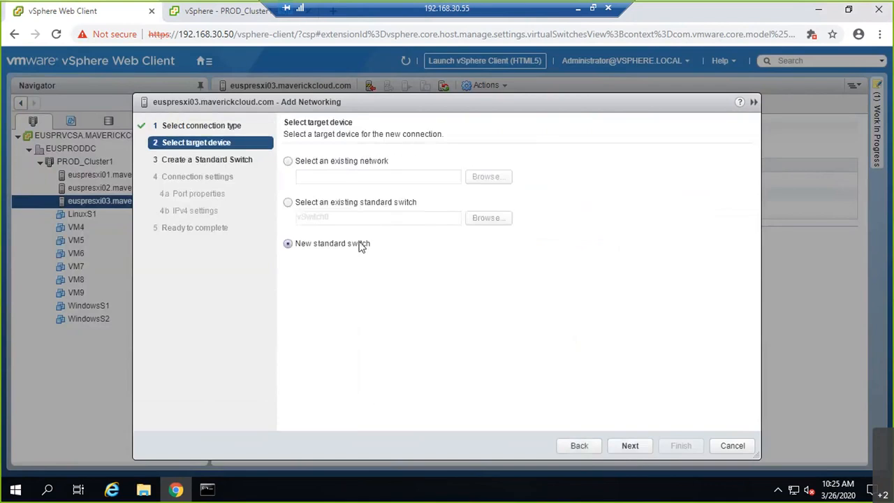
left_click(628, 445)
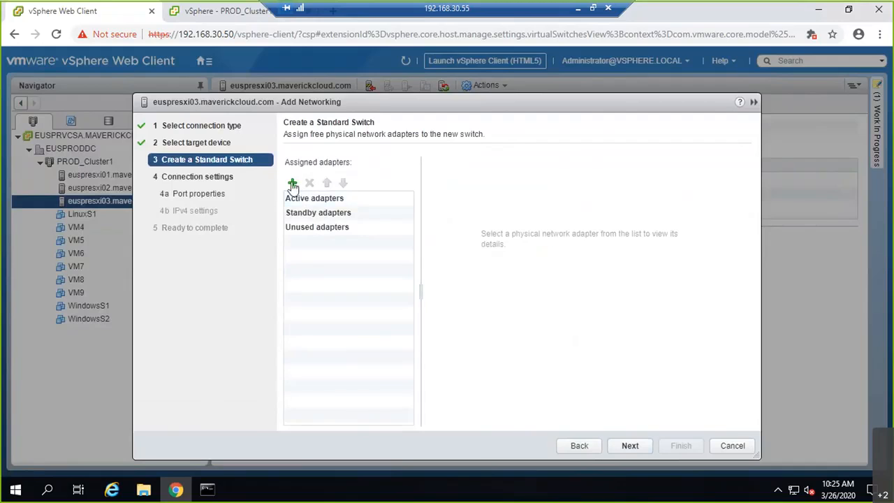
left_click(293, 183)
left_click(320, 217, "shift")
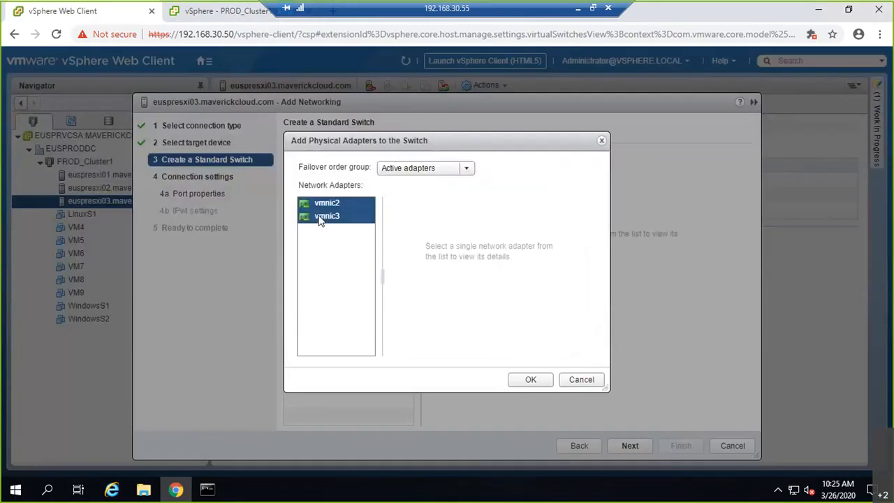
left_click(530, 379)
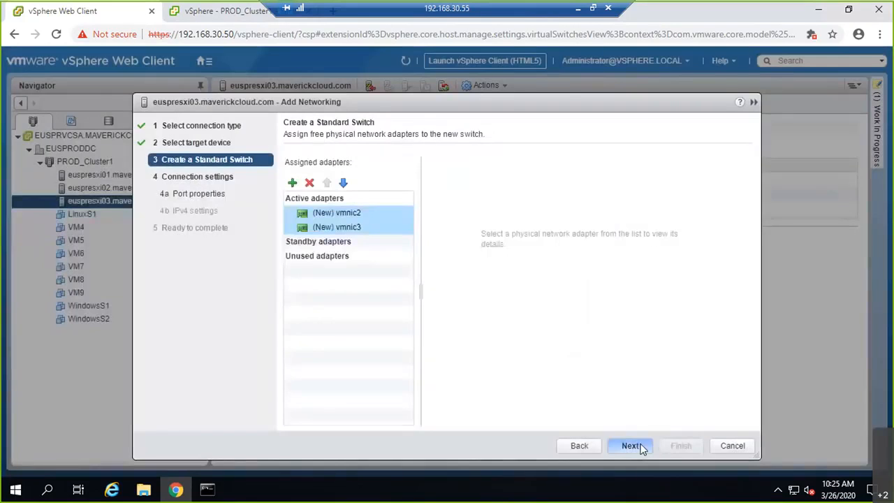
left_click(630, 446)
- Label the euspresxi03 VMkernel port vMotion, set its VLAN ID to 50, and enable the vMotion service
type("vMitio")
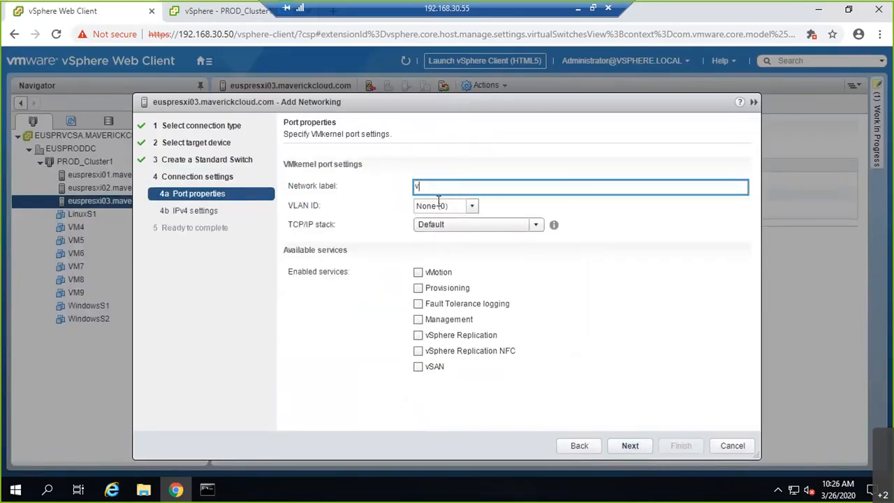
key("BackSpace")
key("BackSpace")
key("BackSpace")
key("BackSpace")
type("oit")
type("on")
key("Tab")
type("50")
key("Tab")
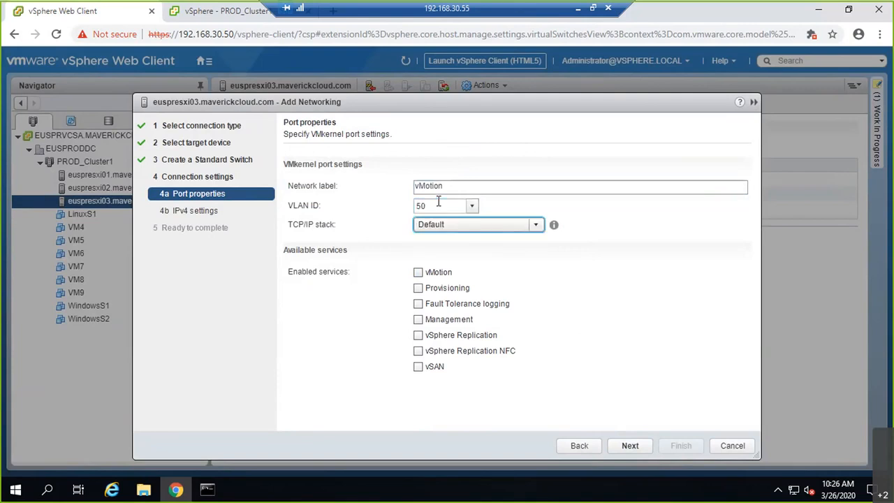
left_click(418, 273)
left_click(625, 443)
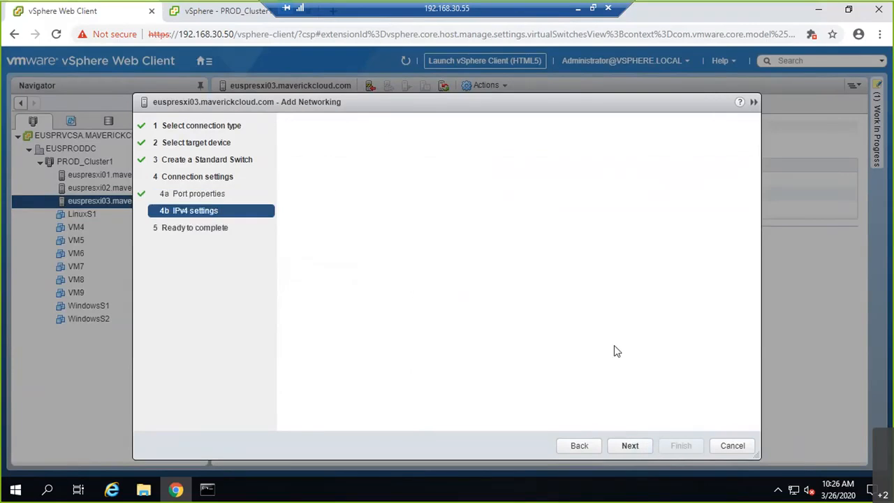
- Assign euspresxi03's VMkernel adapter the static IPv4 address 192.168.50.53 with subnet mask 255.255.255.0
left_click(333, 180)
left_click(432, 200)
type("192 . 168 . ")
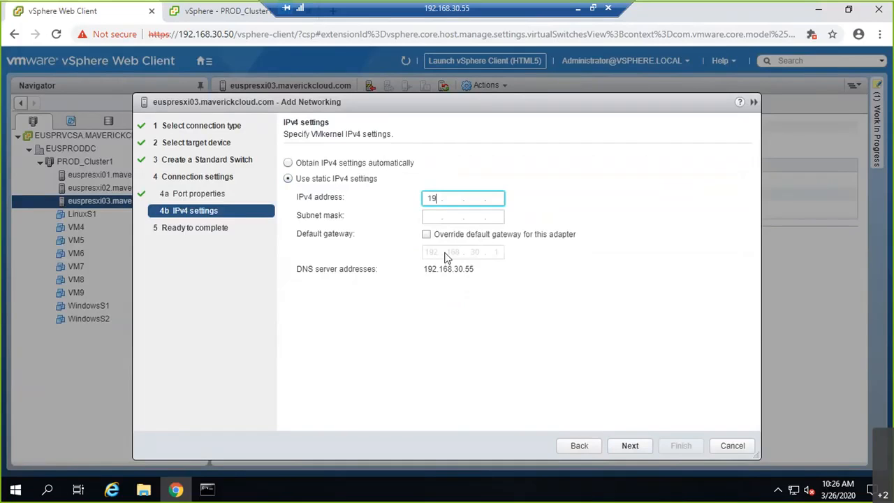
type("50 . 53")
key("Tab")
type("25")
type("5 . 255 . 255 . 0")
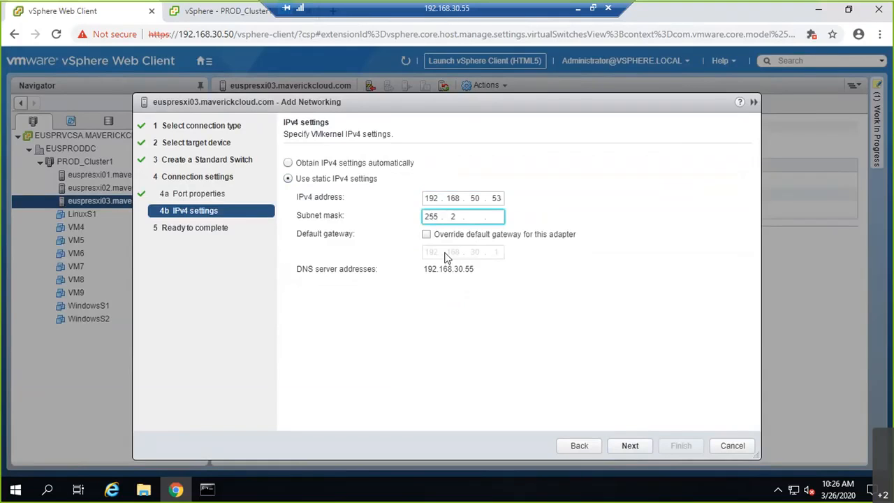
key("Tab")
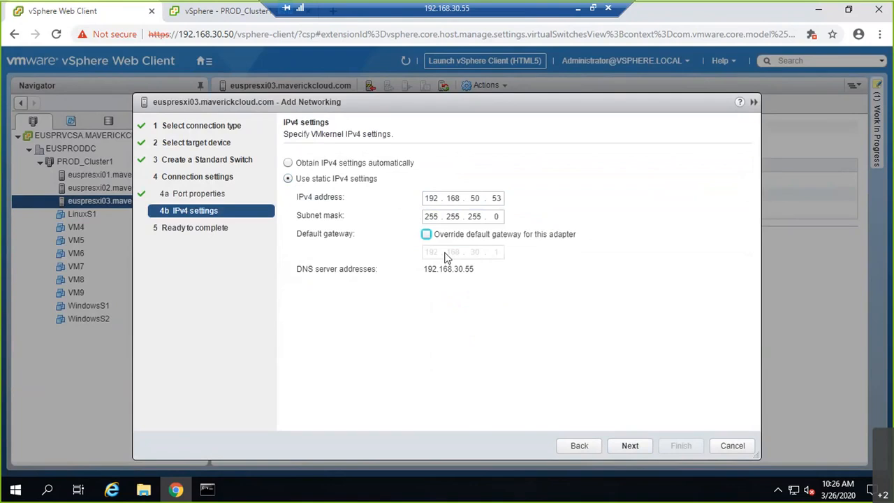
- Override the euspresxi03 adapter's default gateway with 192.168.50.1 and finish the Add Networking wizard
left_click(426, 235)
key("Tab")
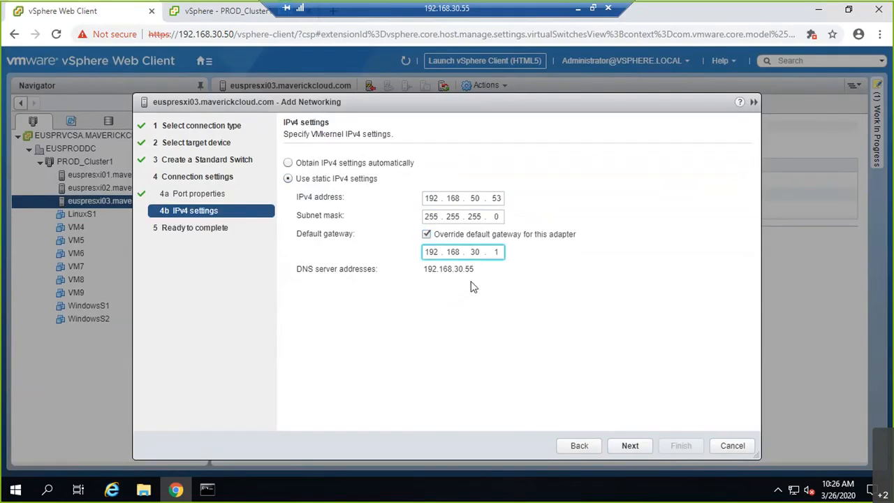
left_click(475, 254)
key("BackSpace")
type("5")
left_click(623, 446)
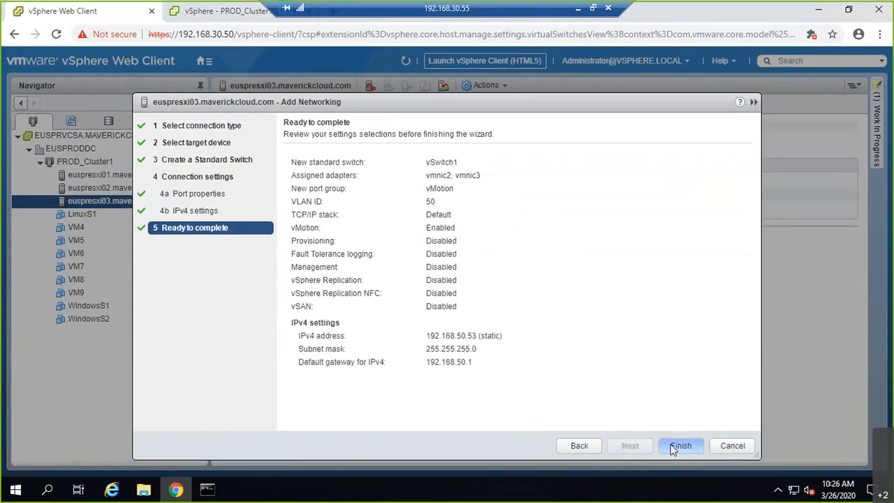
left_click(677, 445)
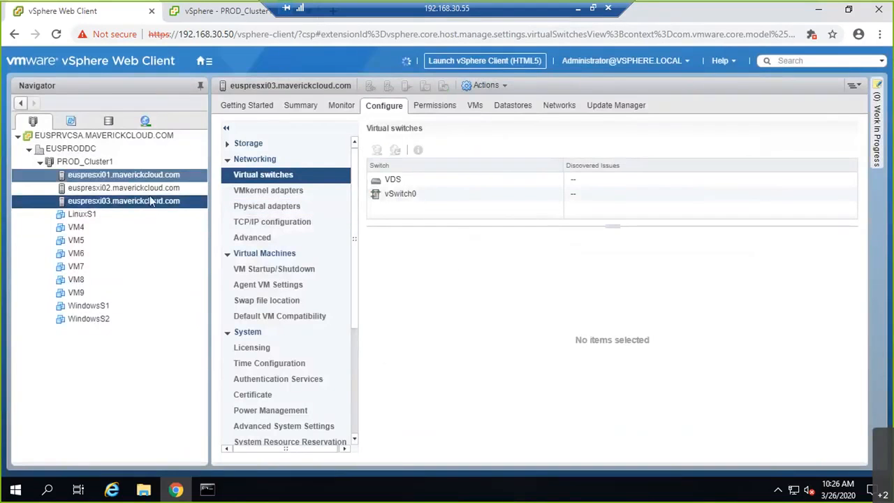
- Review the virtual switches across the ESXi hosts and examine the vSwitch1 diagram on euspresxi03
left_click(385, 210)
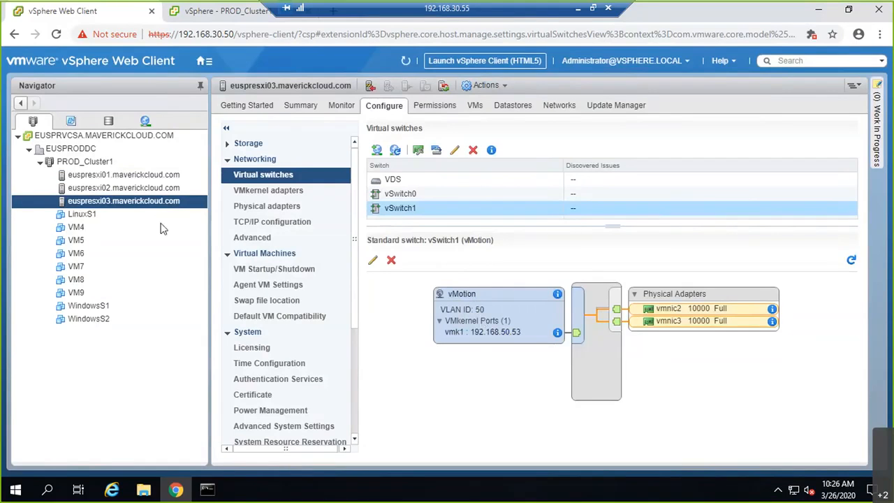
left_click(140, 175)
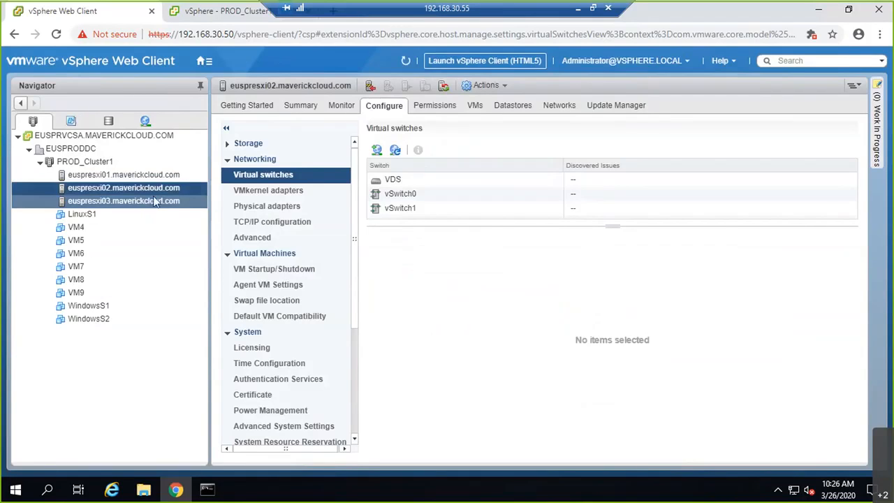
left_click(140, 174)
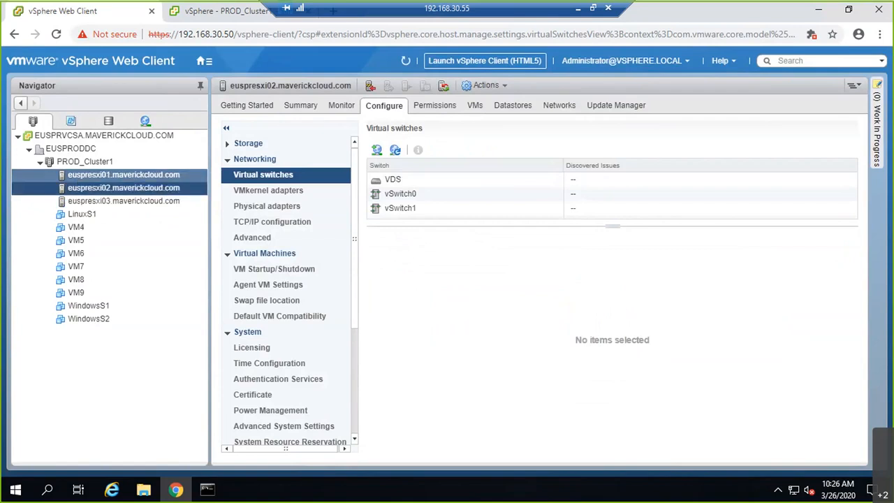
left_click(168, 200)
left_click(426, 209)
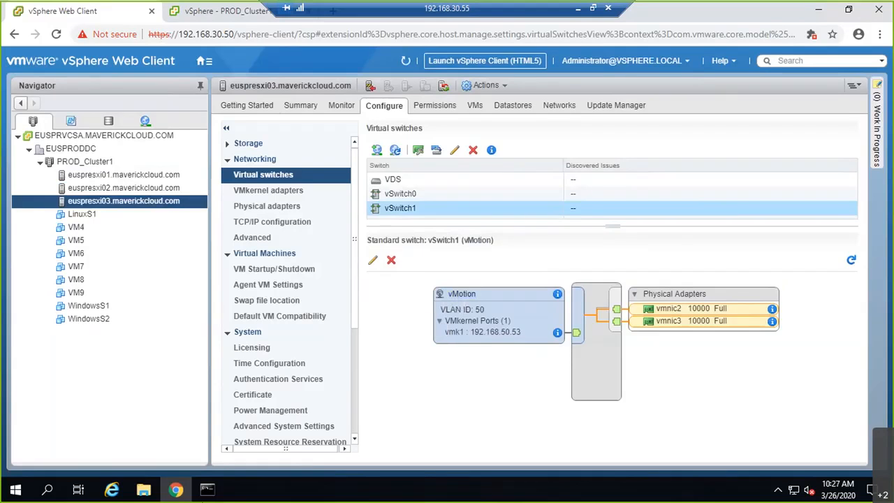
- Switch to Microsoft Whiteboard and handwrite numbered notes "S.S" and "10 VDS" beside the host diagrams, joined by a curved arrow
left_click(577, 8)
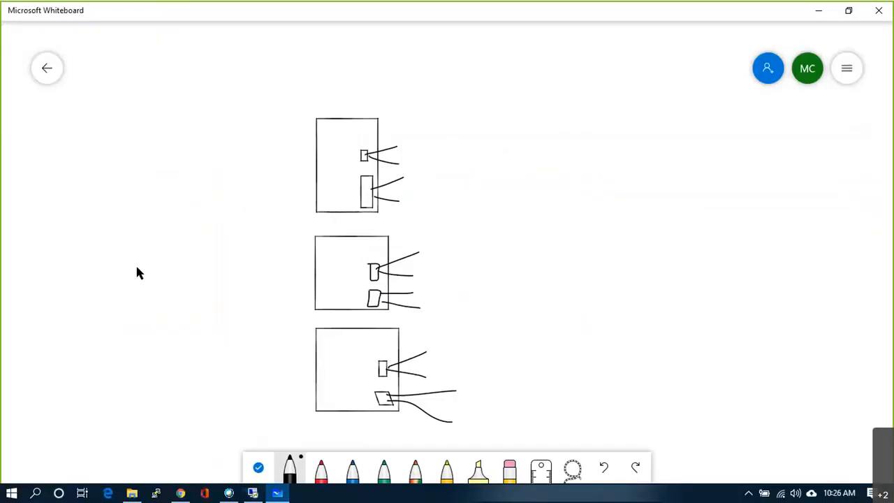
left_click_drag(53, 287, 89, 280)
left_click_drag(46, 307, 44, 323)
left_click_drag(49, 312, 46, 325)
left_click(88, 307)
left_click_drag(94, 302, 123, 310)
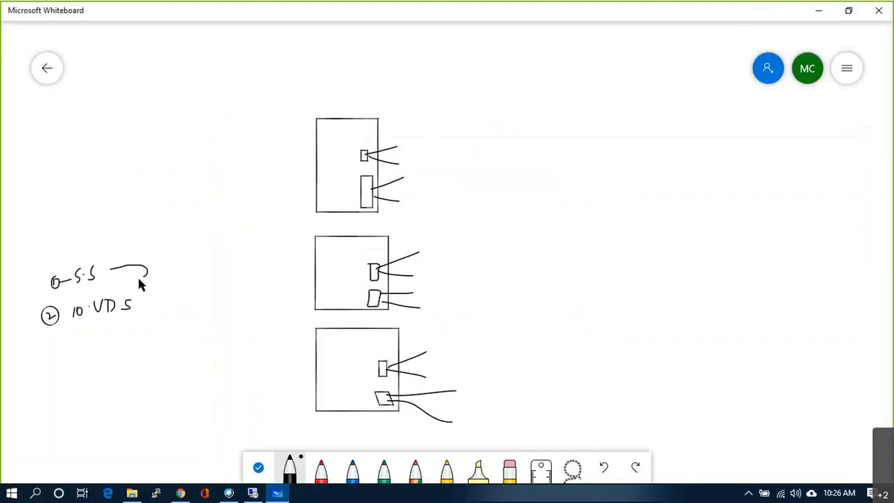
left_click_drag(138, 297, 146, 301)
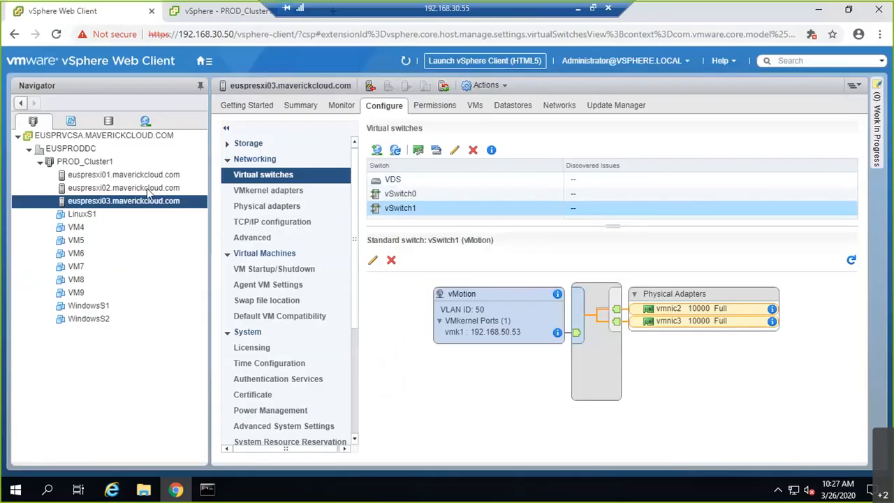
- Display the VDS distributed switch and its port groups in the networking inventory, and view the actions available for VDS
left_click(145, 121)
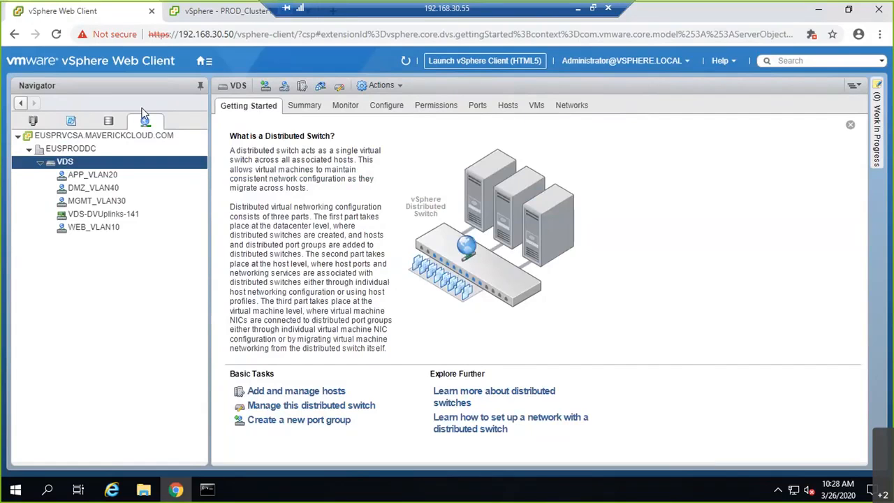
right_click(68, 162)
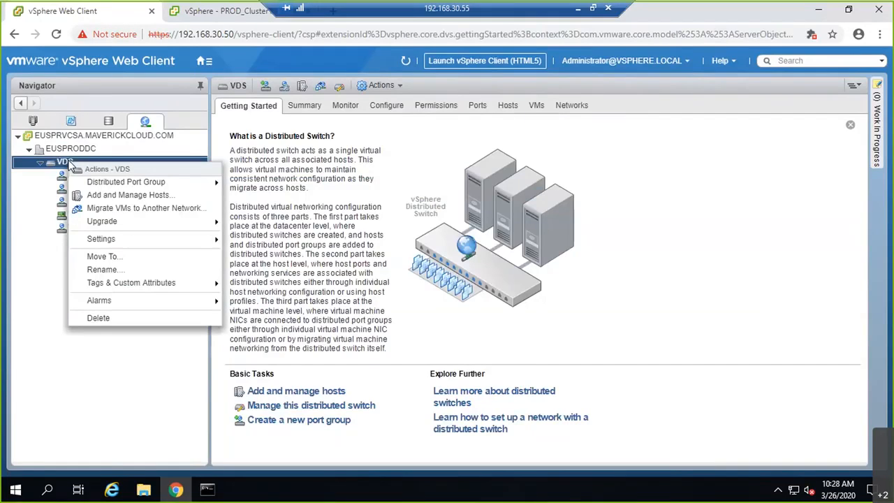
left_click(133, 352)
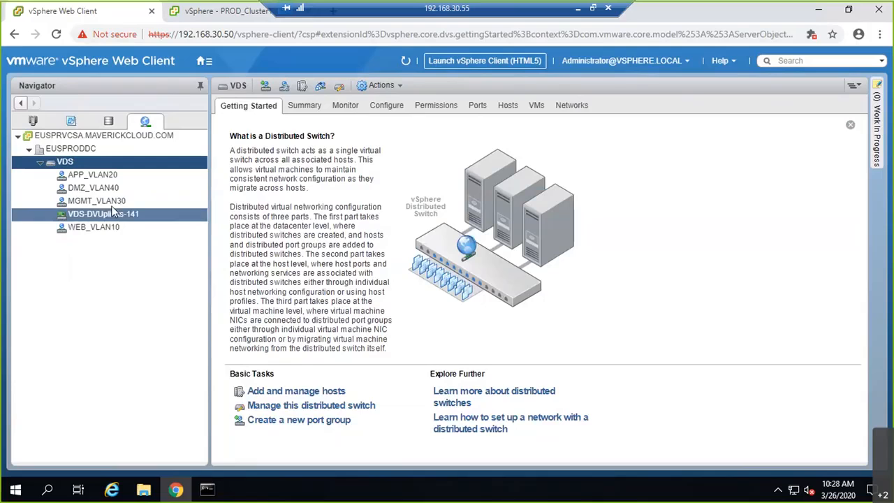
- Start a new distributed port group on VDS and name it vMotion
right_click(51, 162)
mouse_move(80, 184)
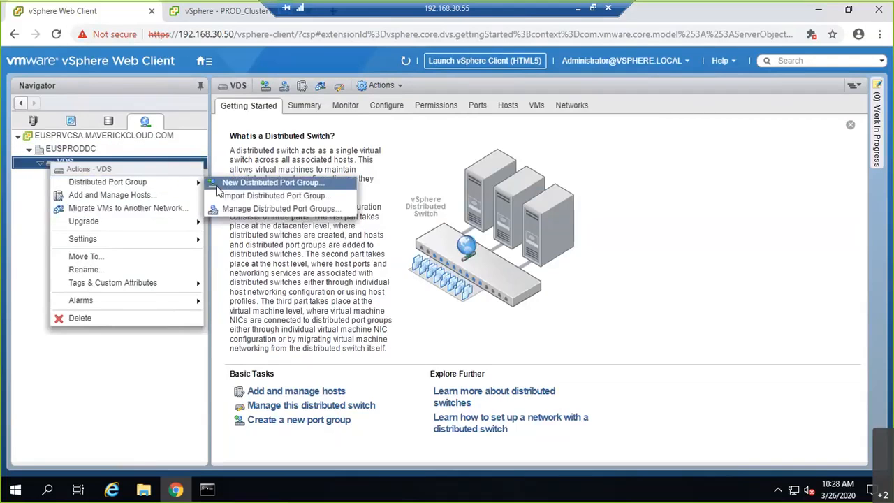
left_click(218, 187)
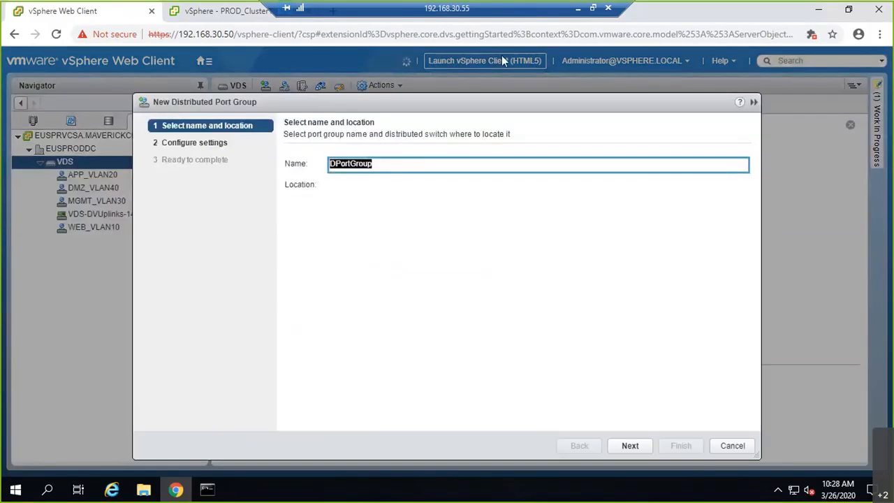
type("vM")
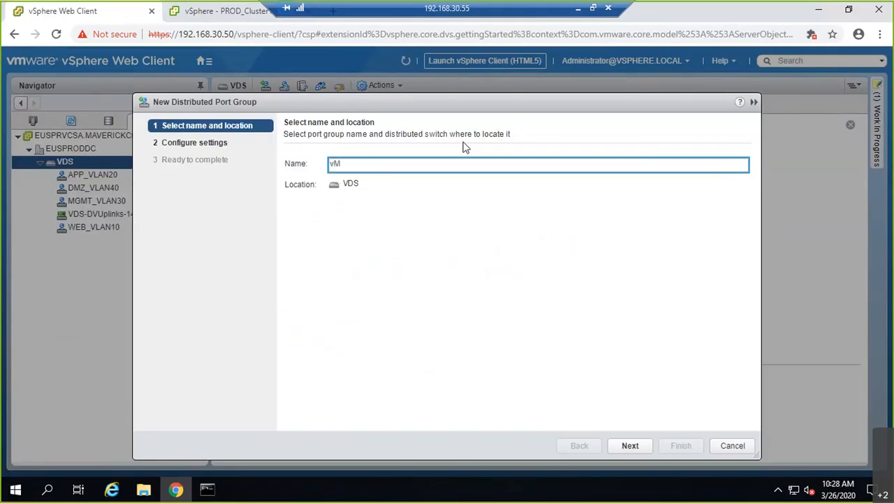
type("otion")
left_click(624, 447)
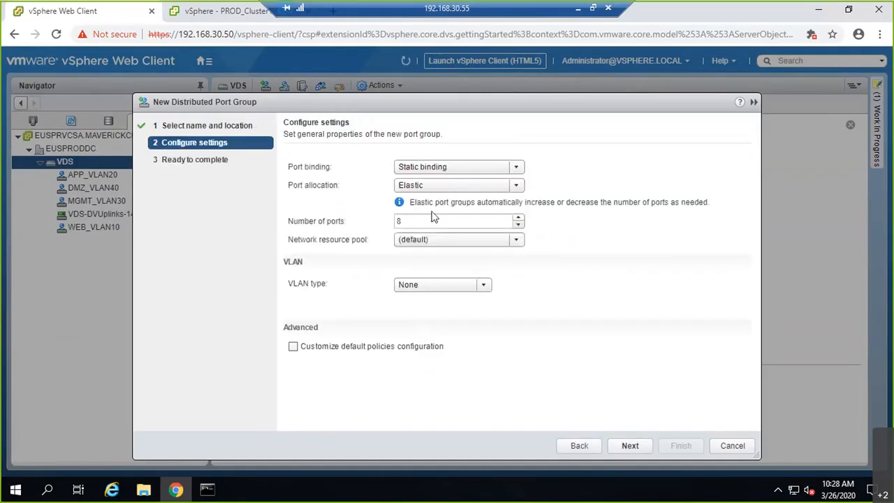
- Set the new port group to 128 ports with VLAN type VLAN and ID 50, and finish creating it
double_click(453, 222)
type("128")
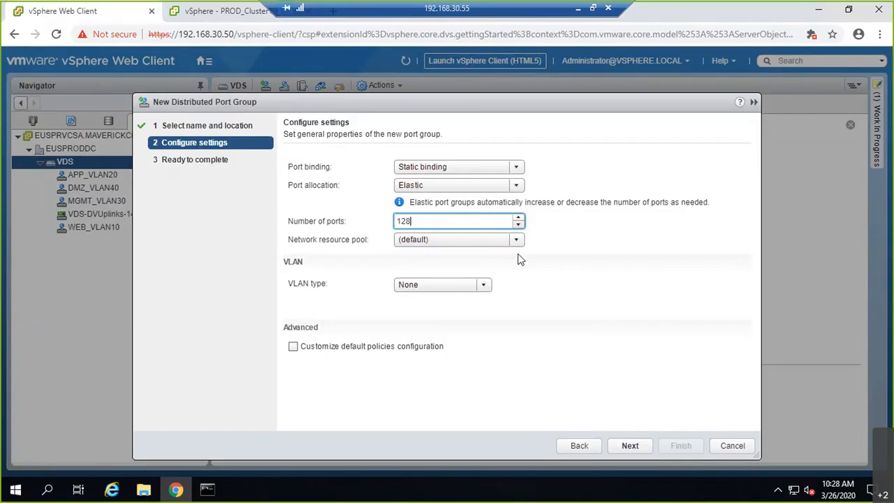
left_click(482, 289)
left_click(431, 315)
left_click(429, 303)
key("BackSpace")
type("50")
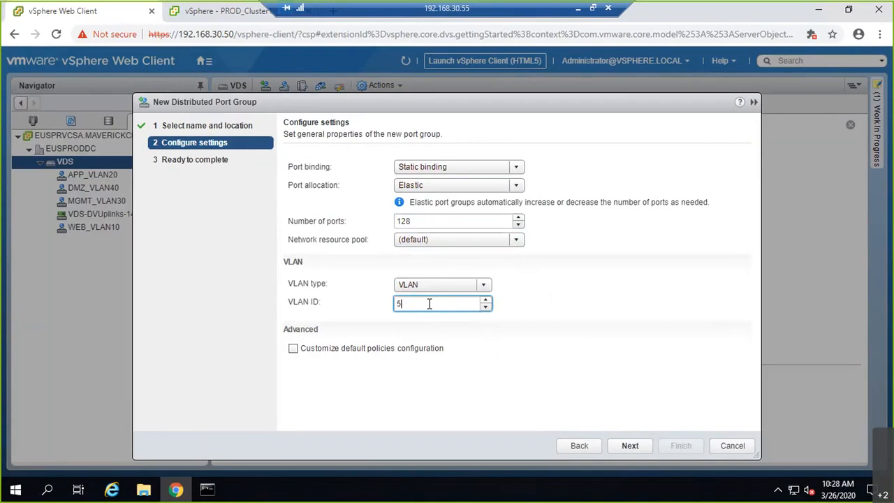
left_click(632, 449)
left_click(675, 447)
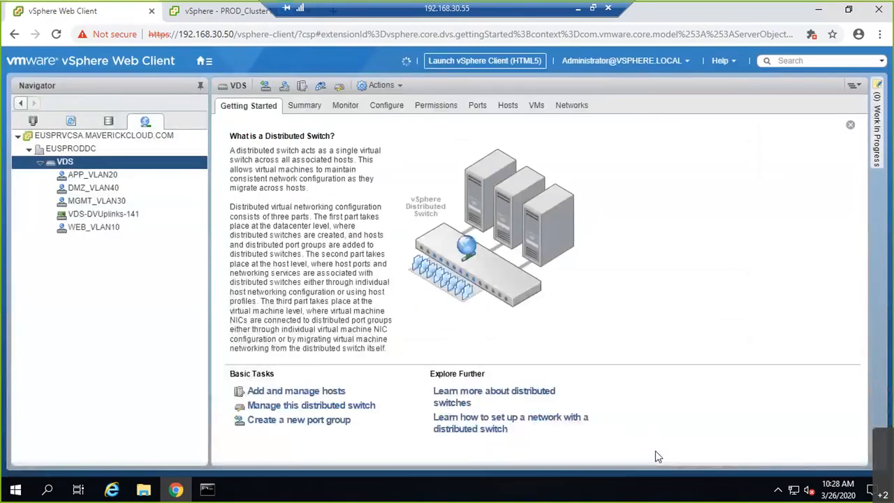
- Rename the vMotion distributed port group as vMotion_VLAN50
left_click(127, 245)
left_click(88, 230)
right_click(87, 230)
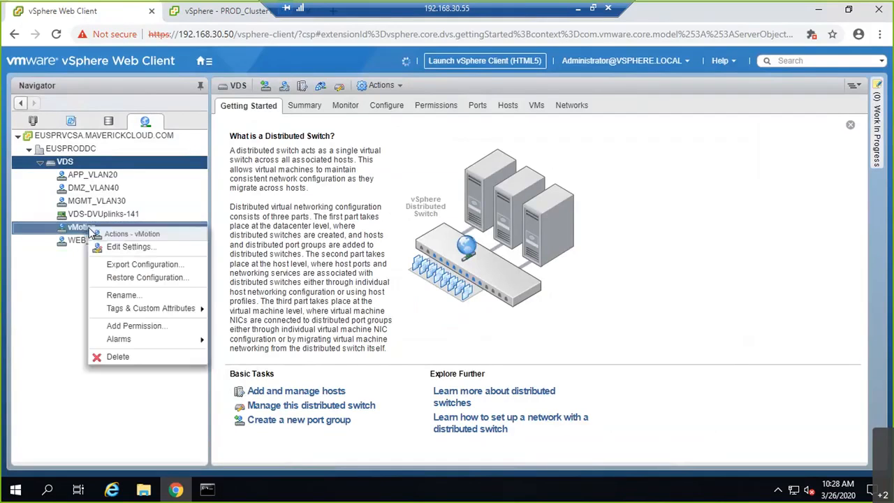
left_click(104, 246)
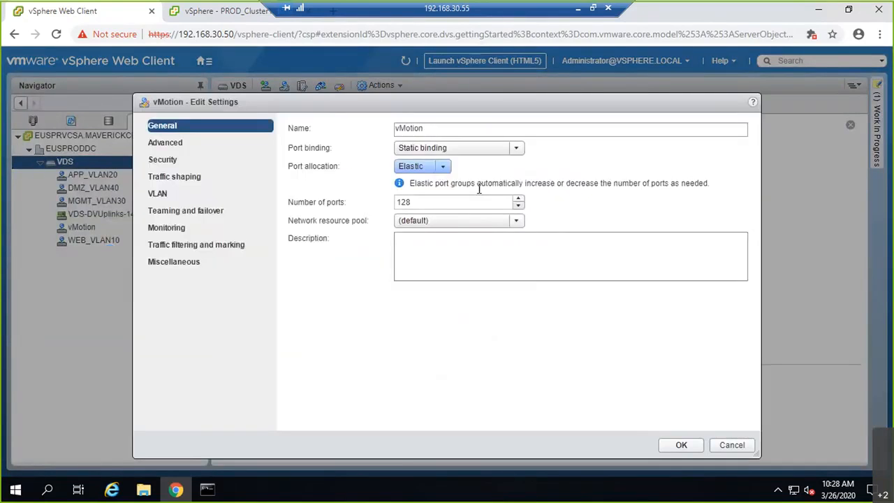
left_click(443, 129)
key("ctrl+a")
type("vM")
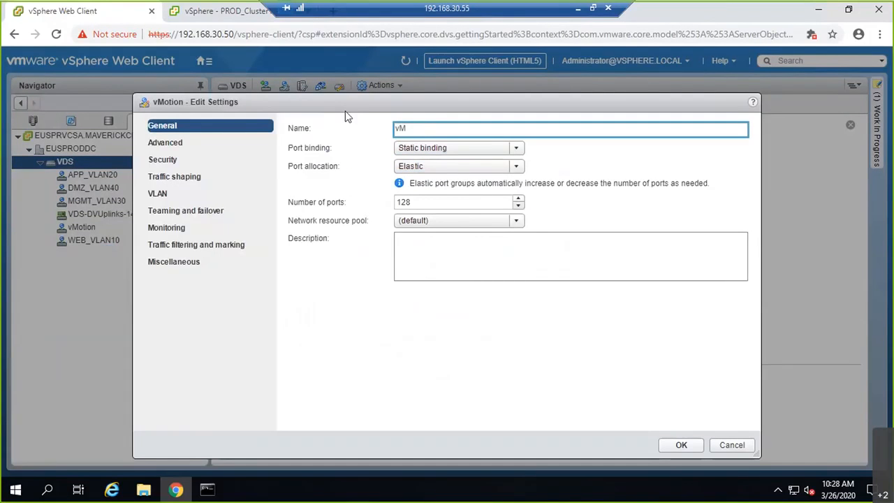
type("otion_VLAN50")
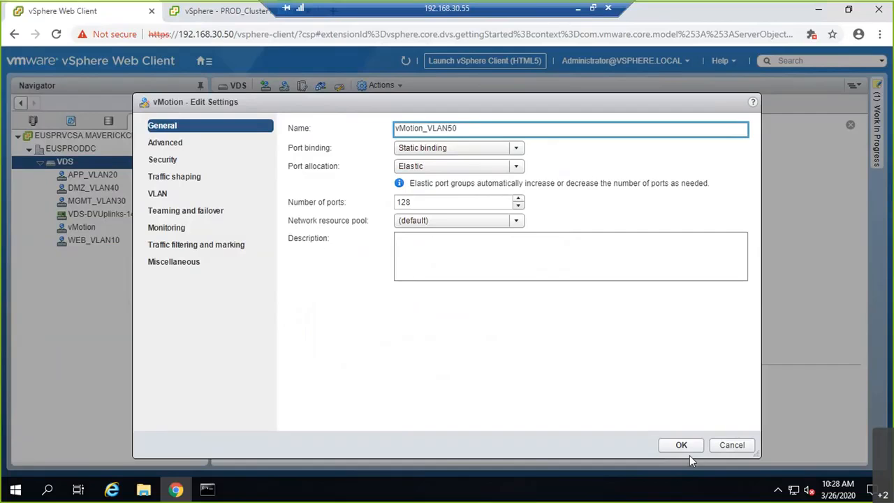
left_click(694, 450)
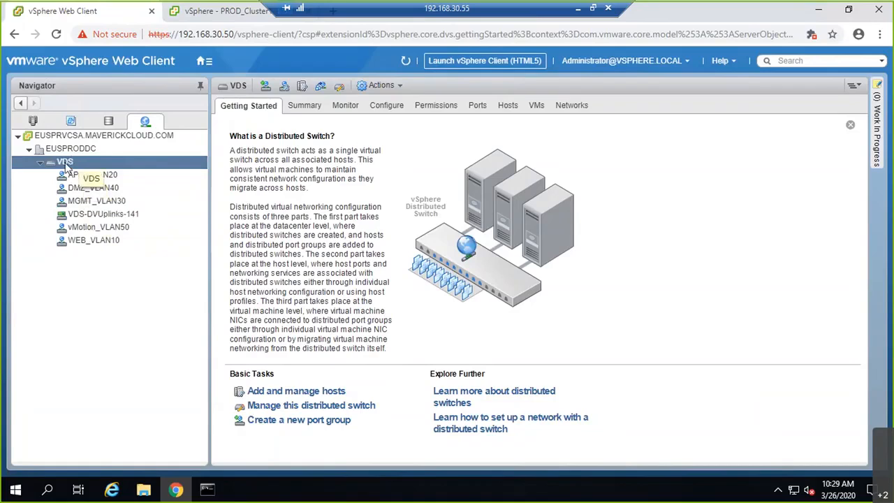
- Start managing host networking on VDS and select all attached hosts, euspresxi01, euspresxi02 and euspresxi03
right_click(68, 164)
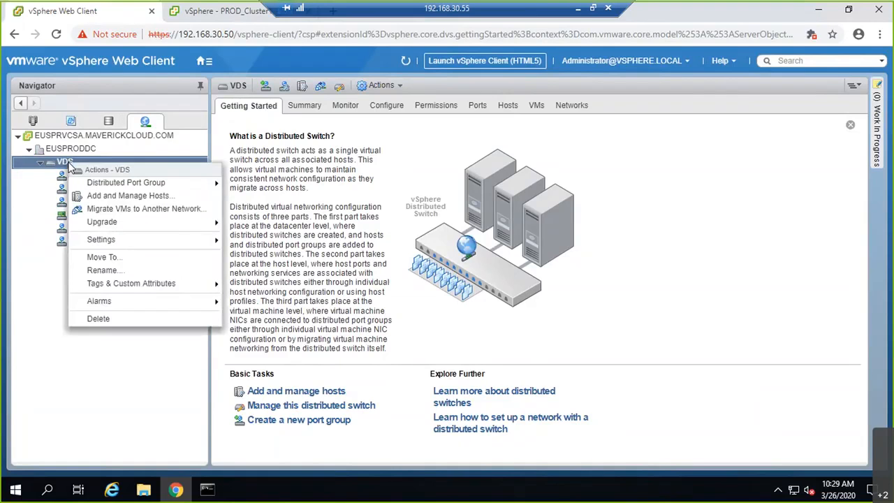
left_click(112, 199)
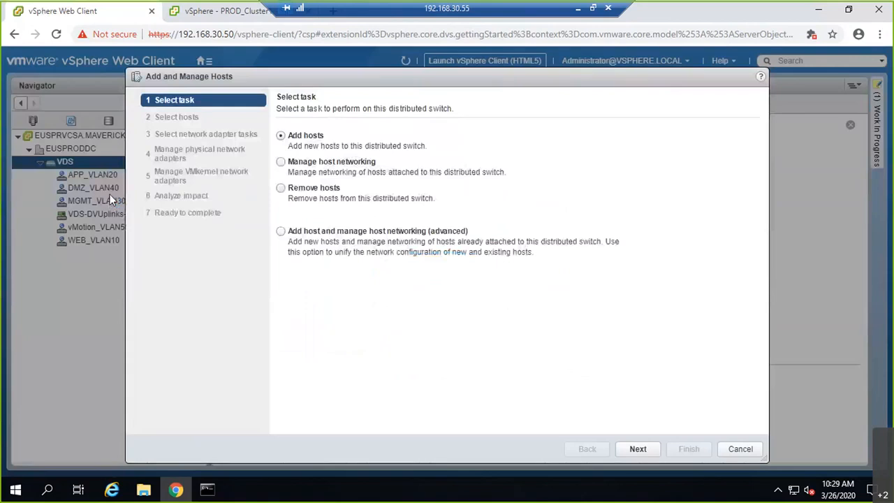
left_click(311, 162)
left_click(653, 452)
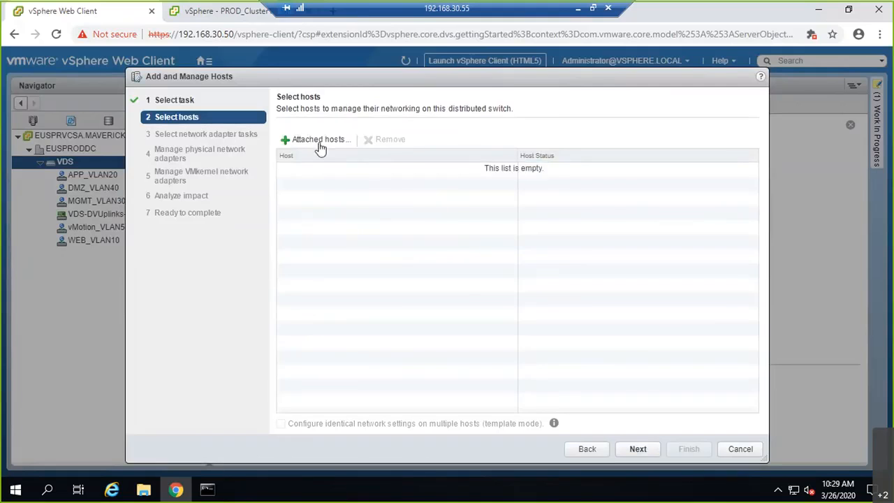
left_click(319, 145)
left_click(243, 183)
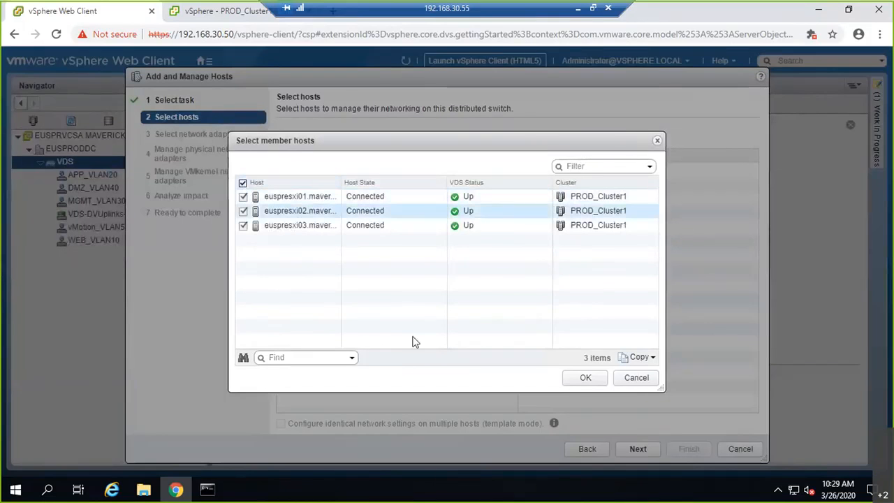
left_click(565, 383)
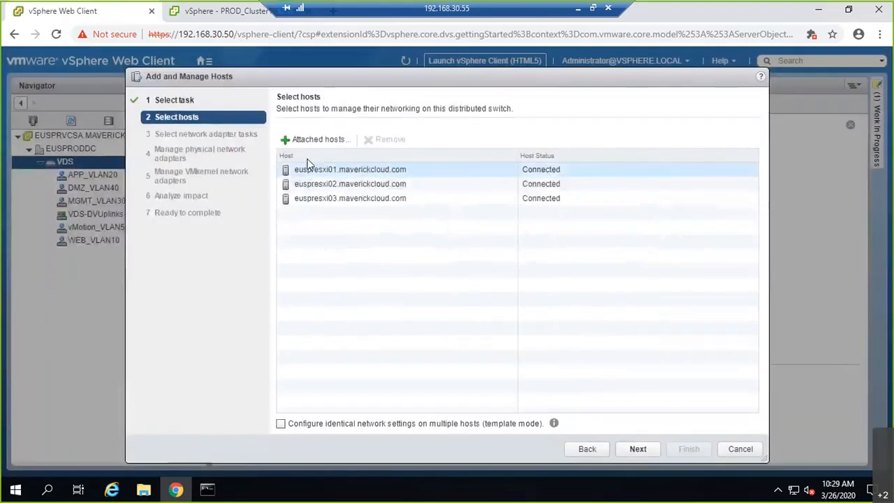
- Limit the network adapter tasks to managing VMkernel adapters, excluding physical adapters
left_click(637, 449)
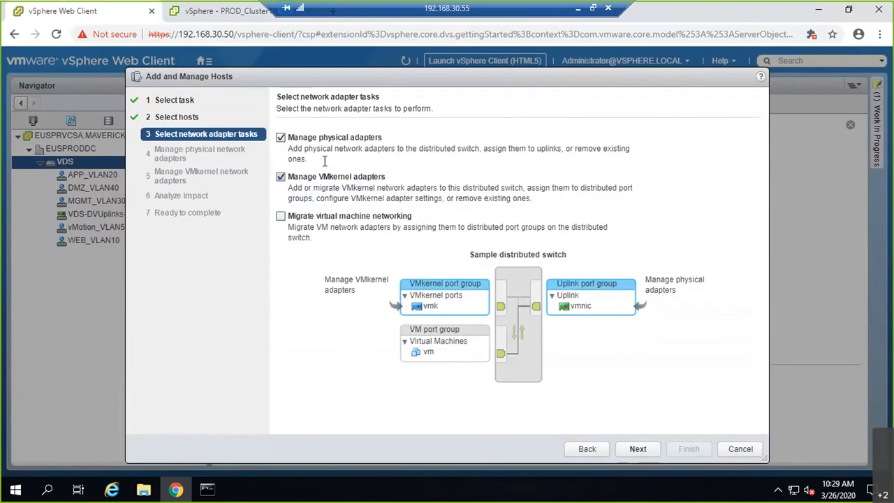
left_click(321, 138)
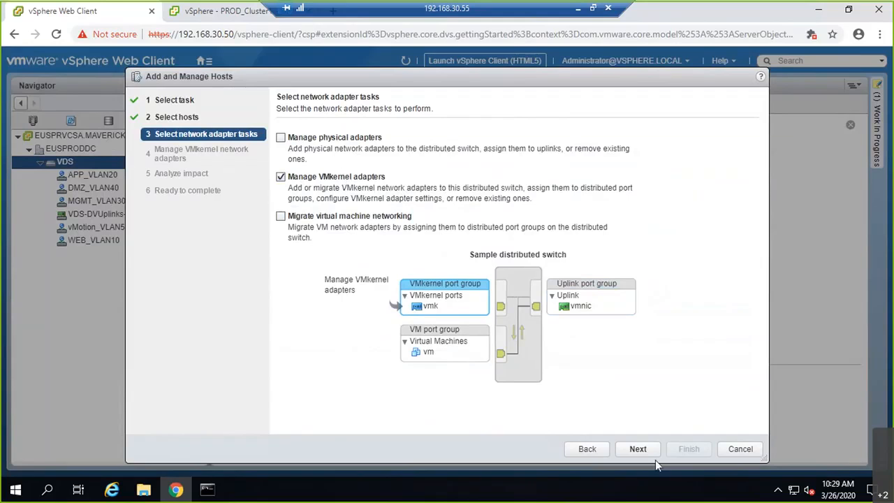
left_click(637, 450)
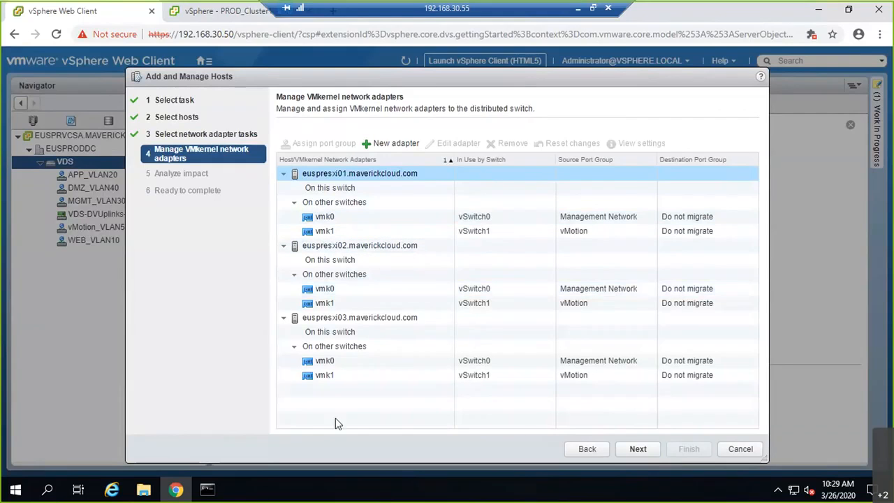
- Assign vmk1 of euspresxi01 to the destination port group vMotion_VLAN50
left_click(593, 375)
left_click(584, 303)
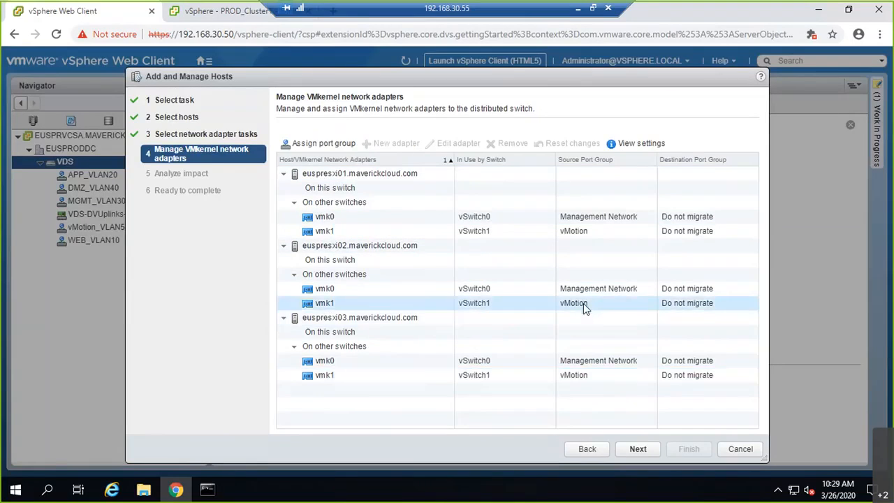
left_click(584, 231)
left_click(589, 218, "ctrl")
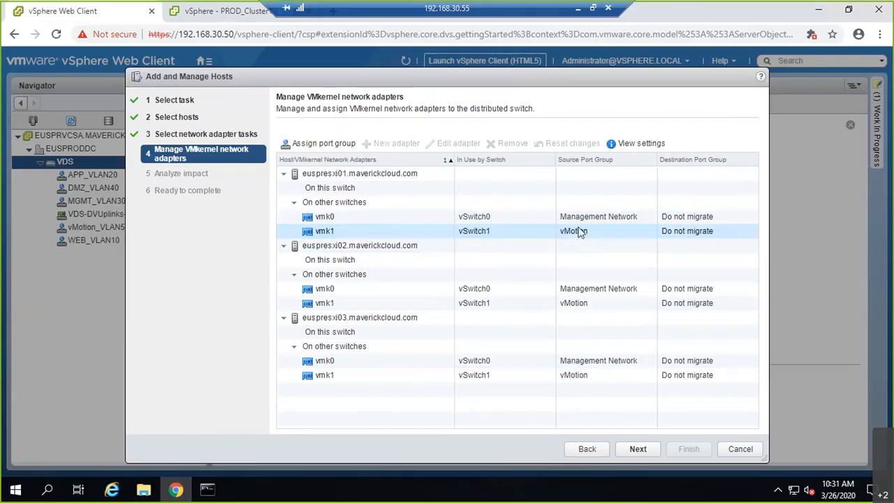
left_click(694, 233)
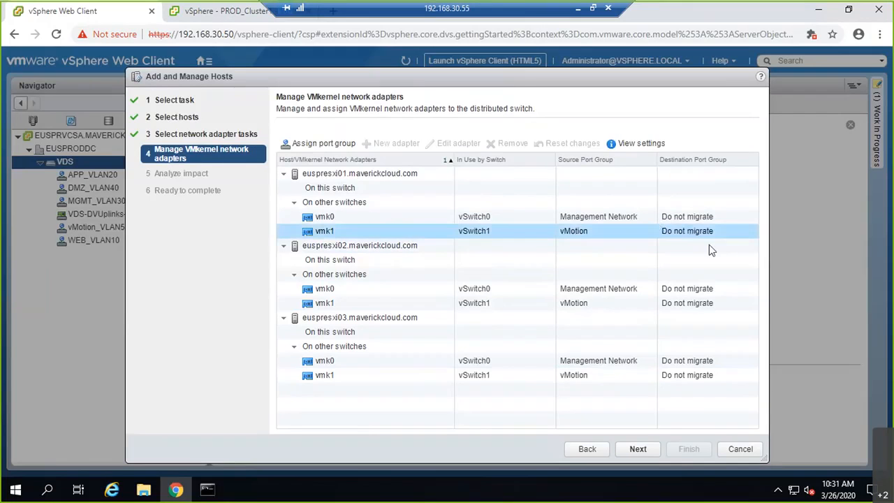
left_click(339, 143)
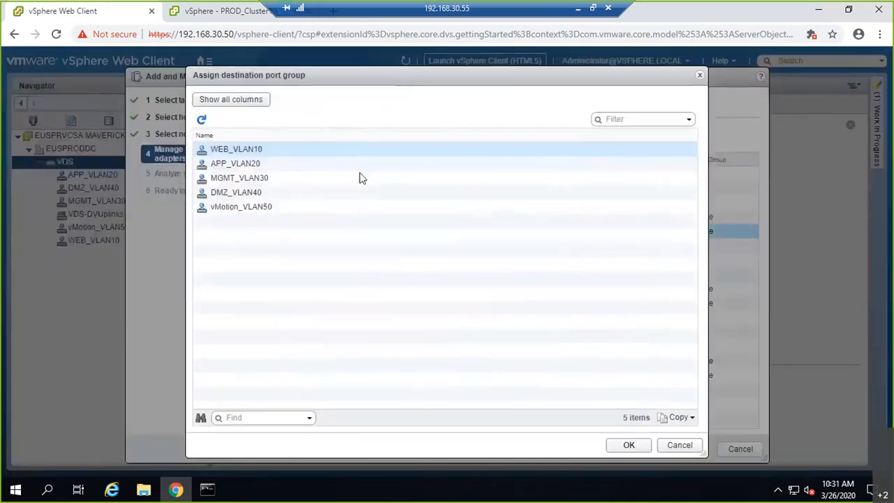
left_click(225, 209)
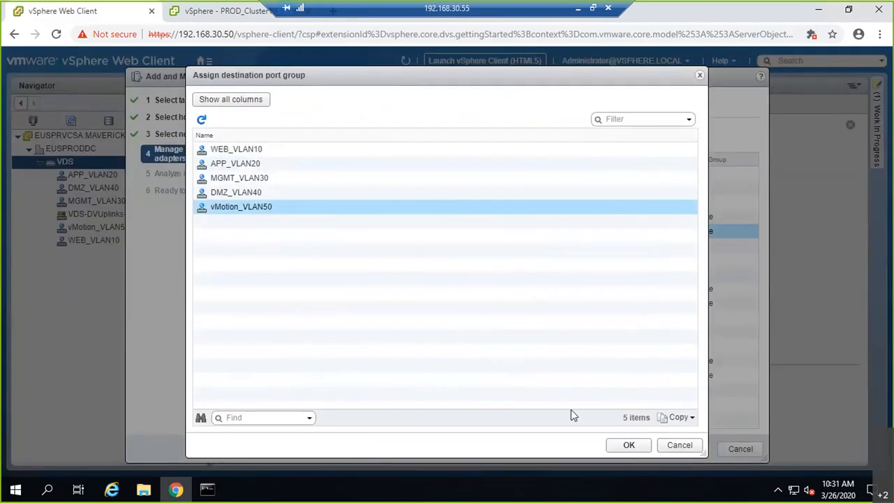
left_click(627, 446)
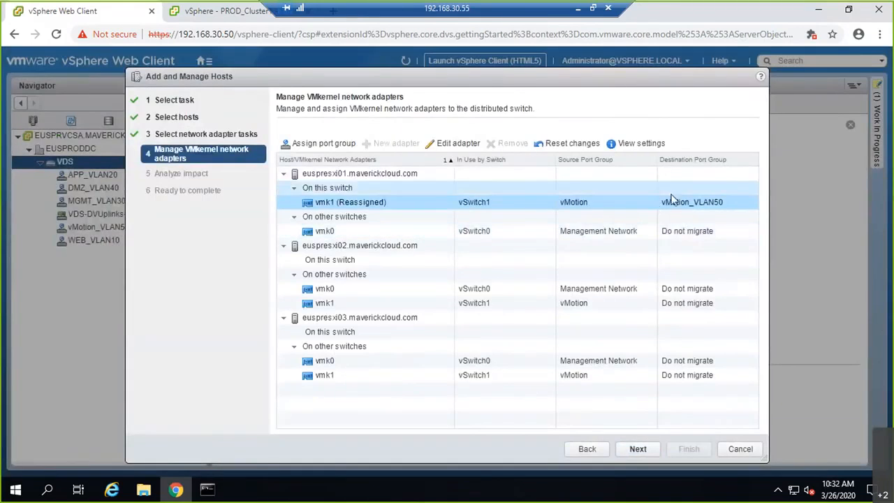
- Assign vmk1 of euspresxi02 and vmk1 of euspresxi03 to the destination port group vMotion_VLAN50
left_click(351, 303)
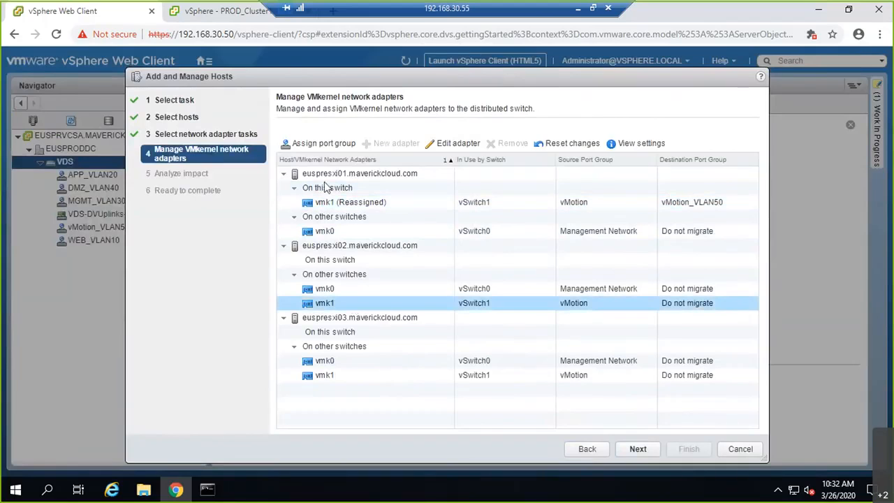
left_click(320, 144)
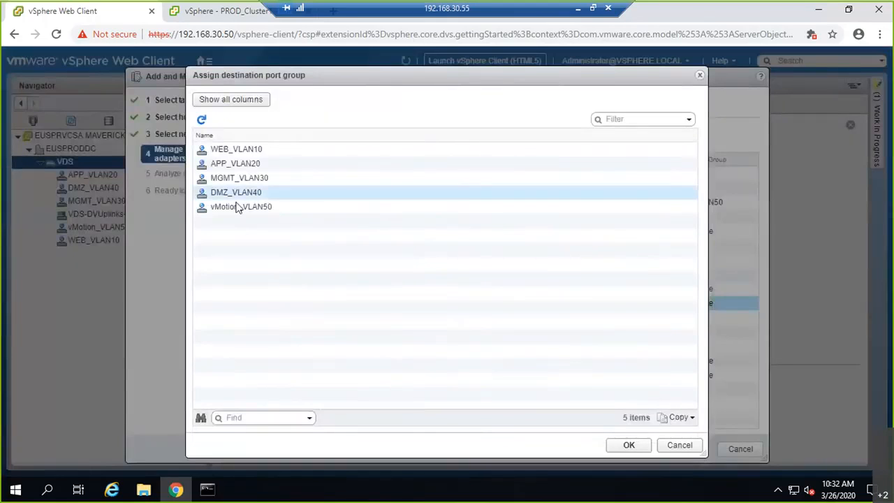
left_click(237, 207)
left_click(629, 445)
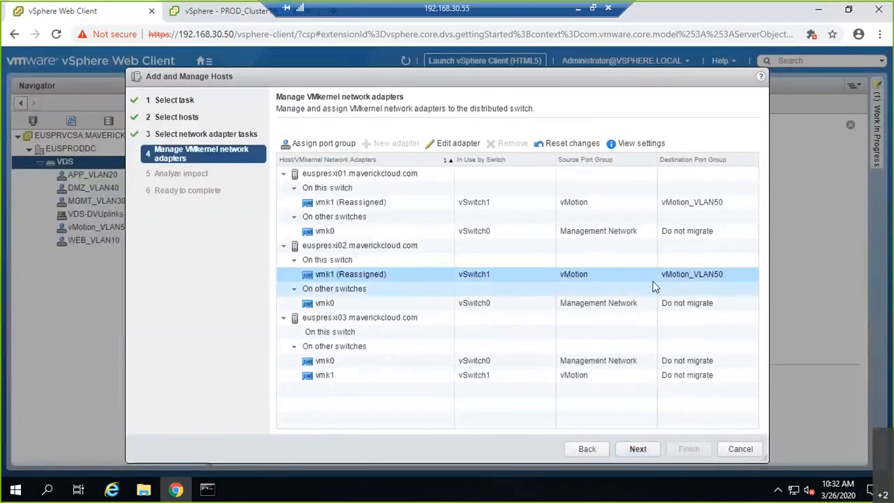
left_click(319, 383)
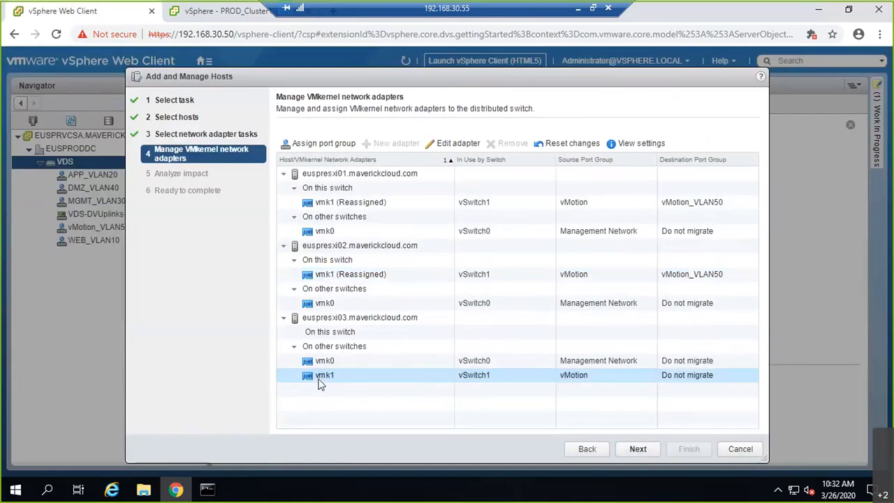
left_click(320, 144)
left_click(244, 206)
left_click(627, 444)
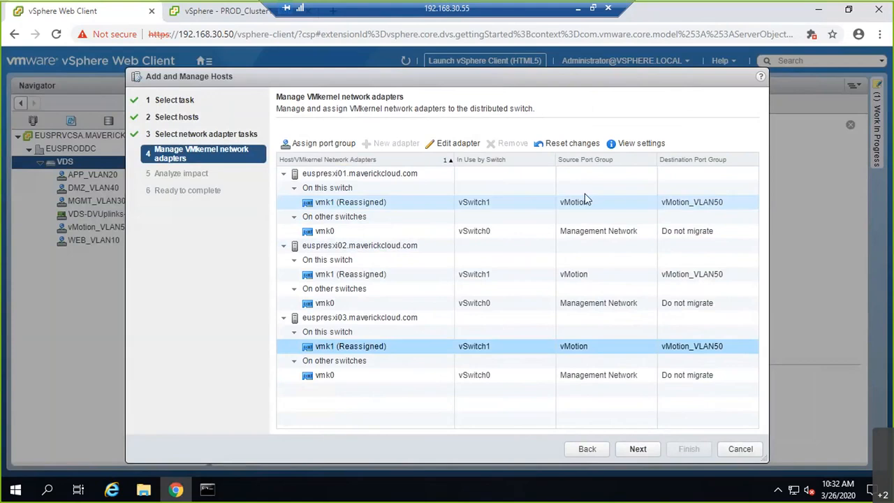
- Review the impact analysis and complete the Add and Manage Hosts wizard to apply the VMkernel reassignments
left_click(635, 448)
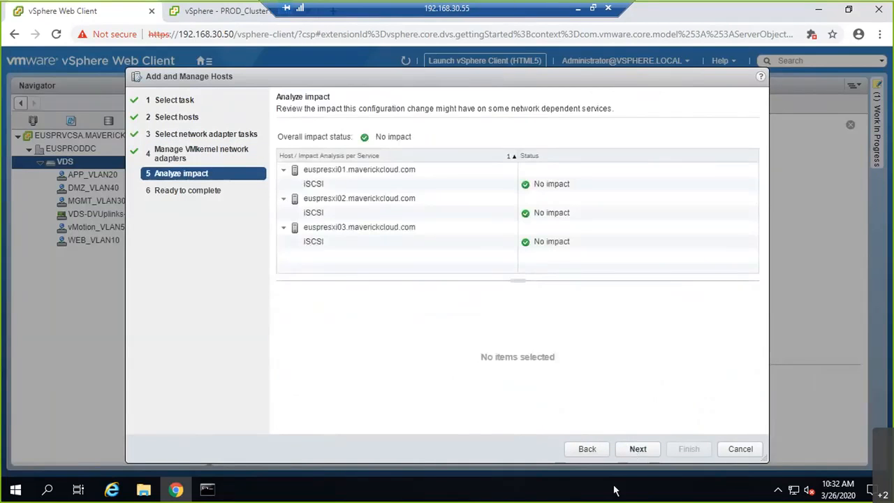
left_click(635, 450)
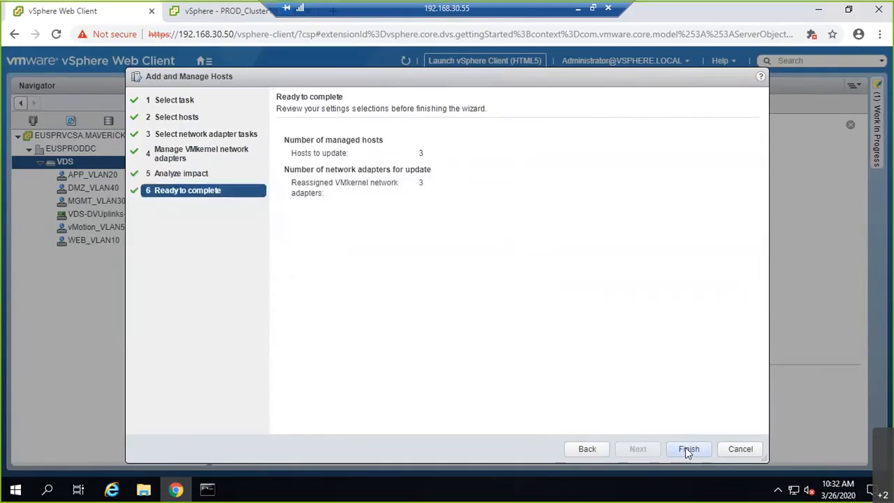
left_click(688, 450)
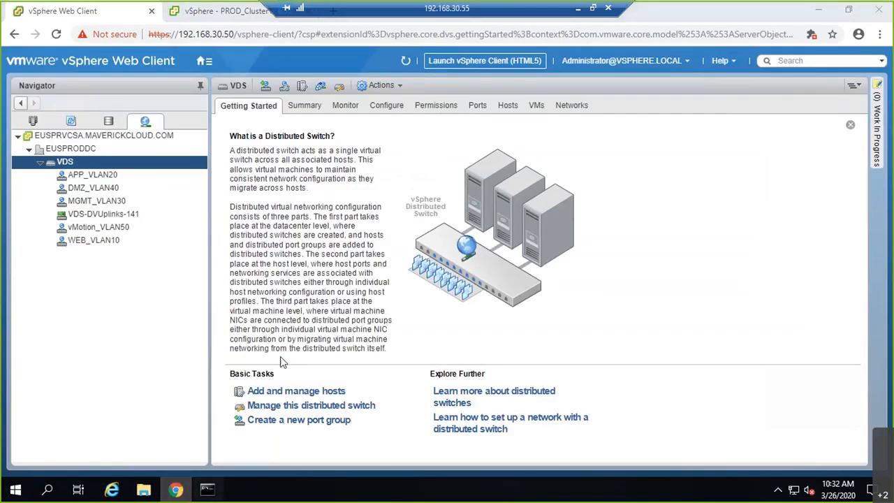
- Switch to the Command Prompt and run a continuous ping to the vMotion address 192.168.50.52
key("alt+Tab")
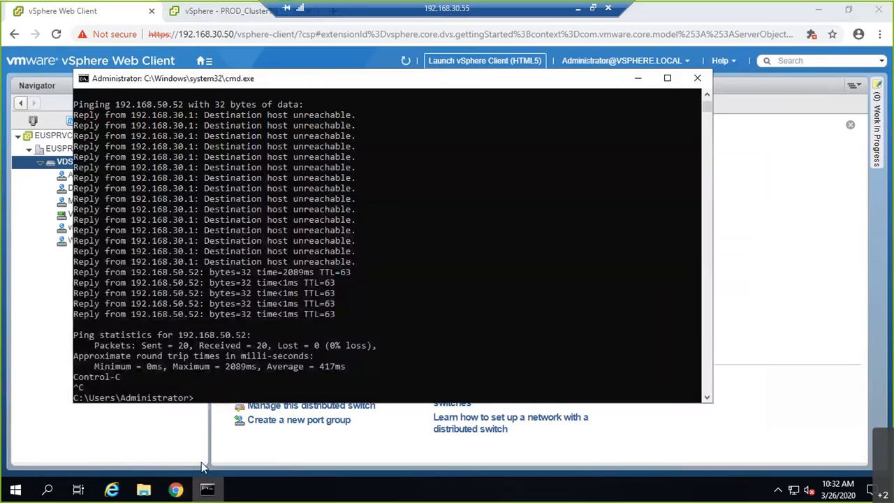
key("Up")
key("Return")
- Run a continuous ping to the vMotion address 192.168.50.51 and stop it after a few replies
key("Up")
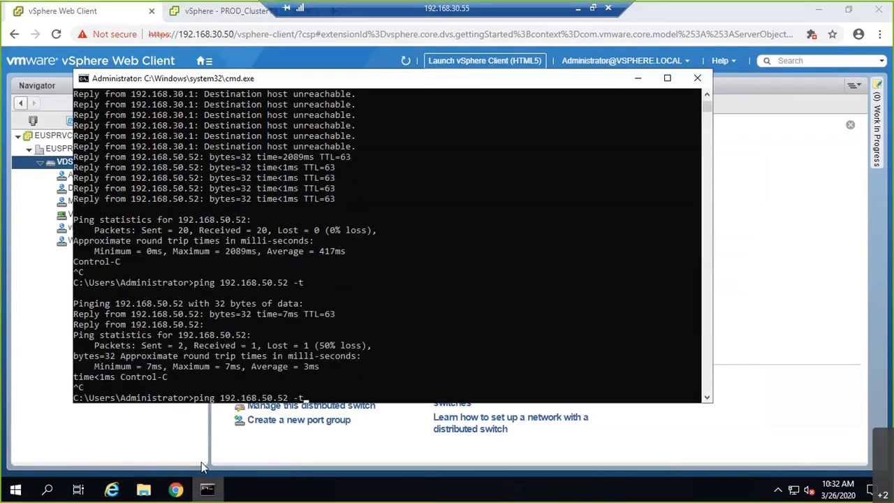
key("BackSpace")
key("BackSpace")
key("BackSpace")
key("BackSpace")
type("1 -t")
key("Return")
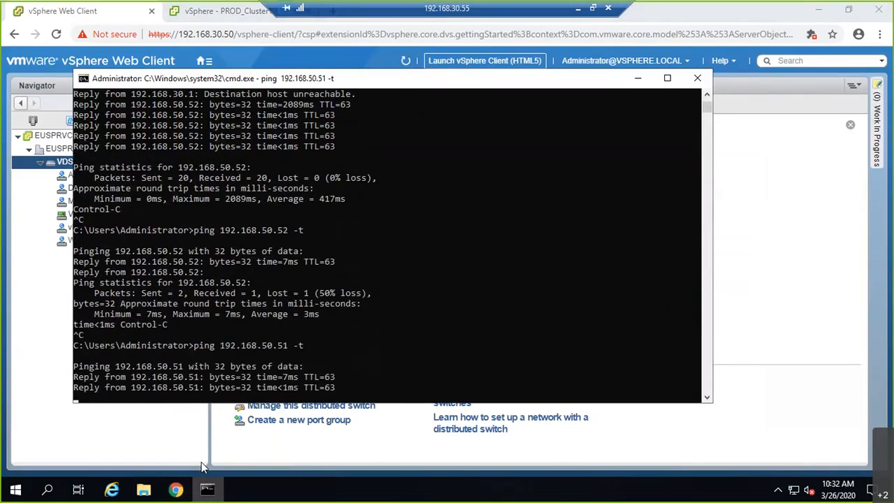
key("ctrl+c")
- Run a continuous ping to the vMotion address 192.168.50.53 and stop it after a few replies
key("Up")
key("BackSpace")
key("BackSpace")
key("BackSpace")
key("BackSpace")
type("3 -t")
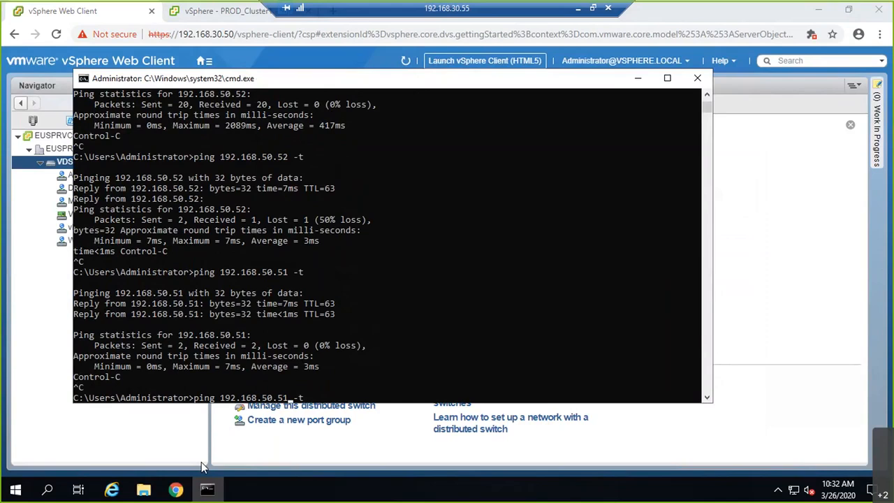
key("Return")
key("ctrl+c")
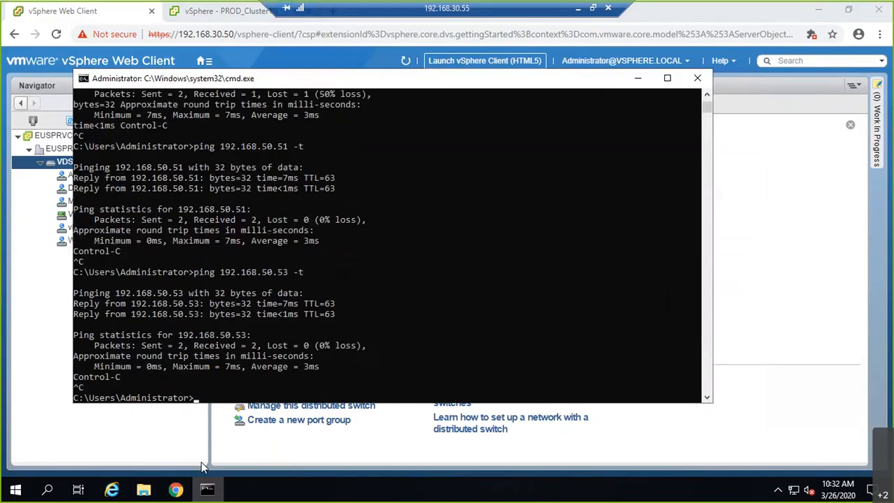
- Return to the vSphere Web Client and examine vSwitch1 and the VDS vMotion_VLAN50 VMkernel ports on euspresxi03
left_click(201, 461)
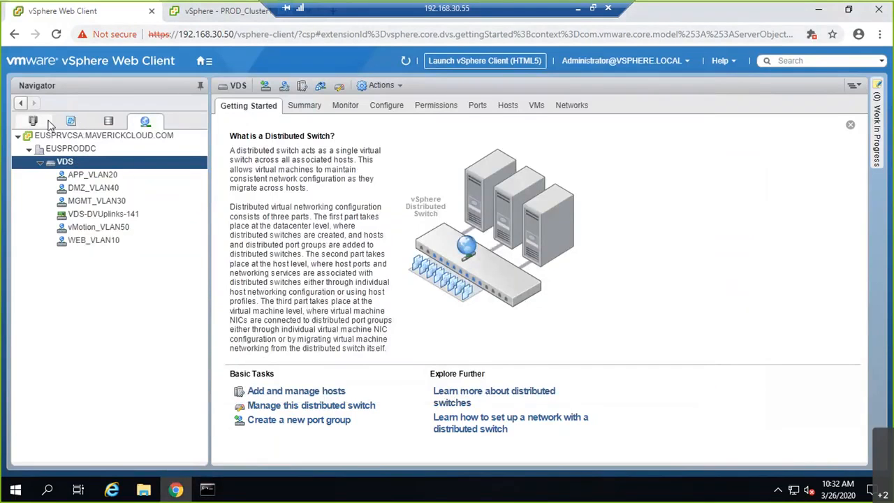
left_click(35, 122)
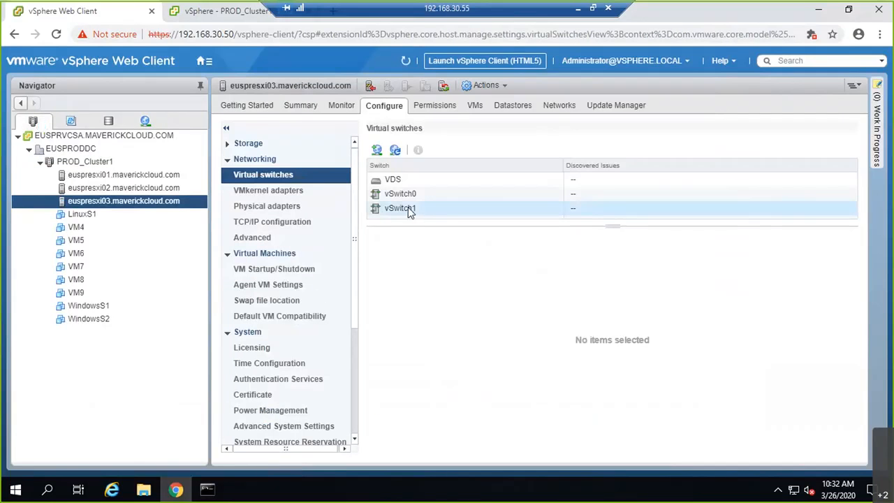
left_click(409, 210)
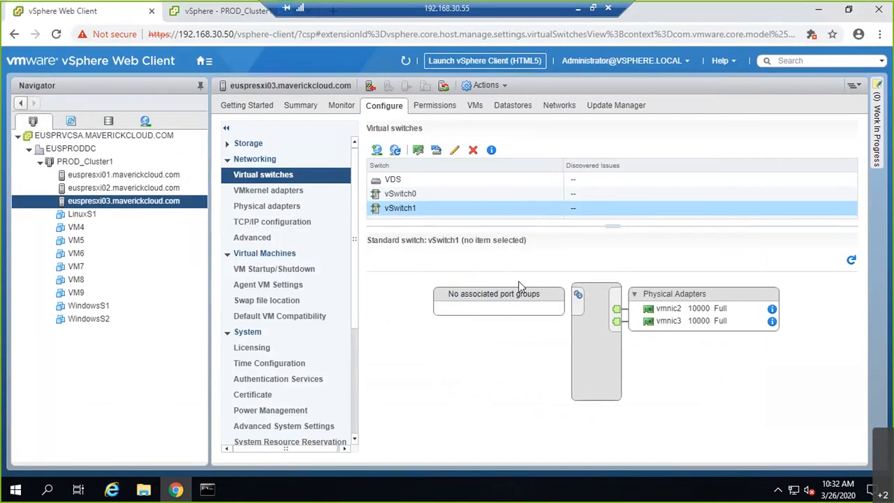
left_click(419, 184)
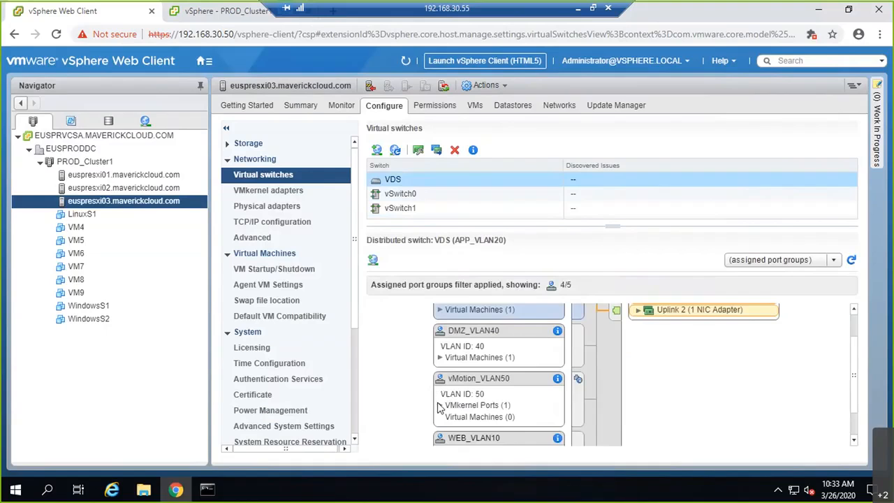
left_click(439, 405)
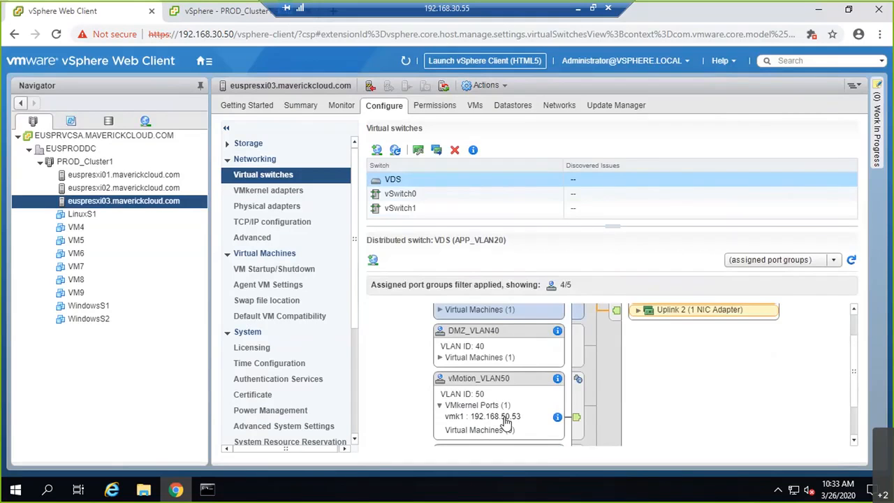
scroll(558, 423, "up", 1)
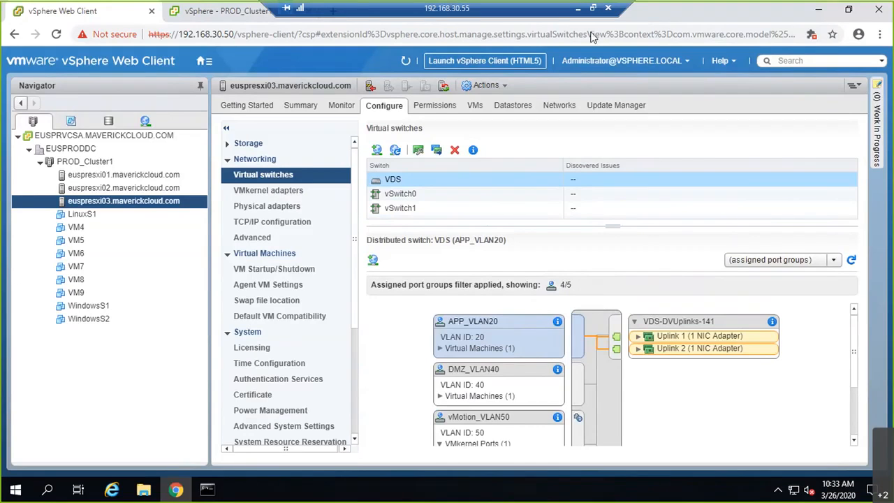
- Remove the standard switch vSwitch1 from host euspresxi03
left_click(421, 208)
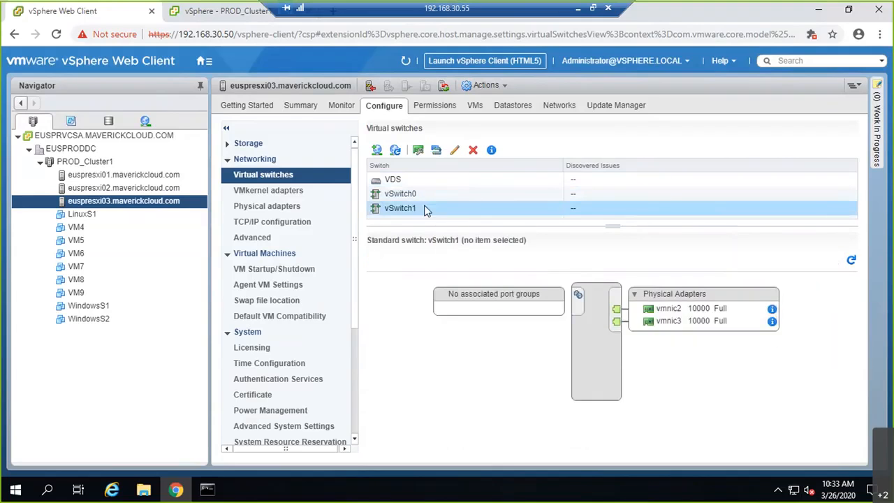
left_click(473, 152)
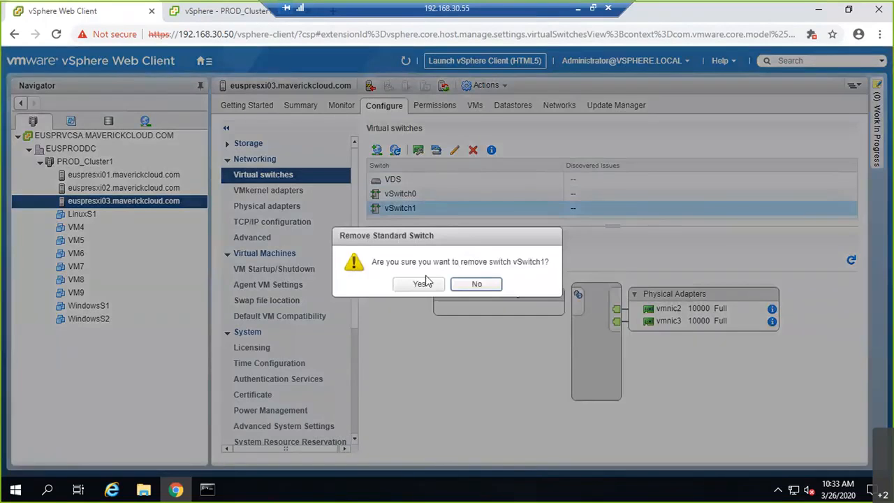
left_click(421, 283)
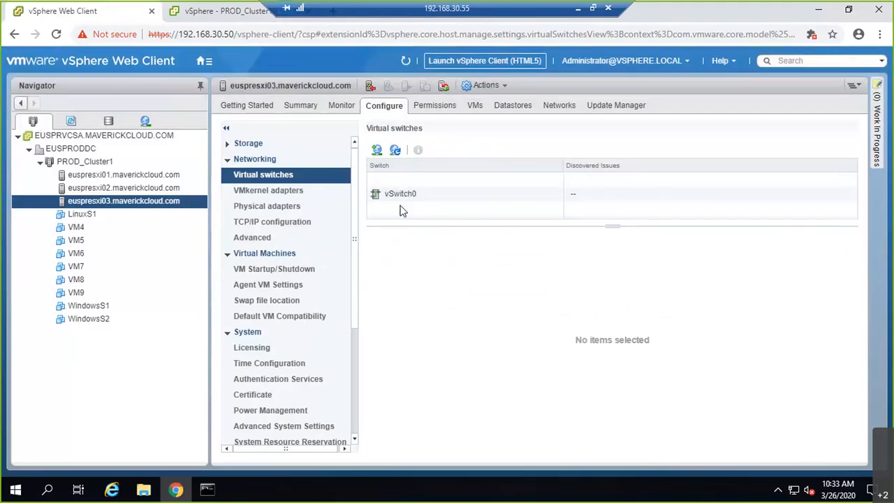
- Remove the standard switch vSwitch1 from host euspresxi02
left_click(148, 188)
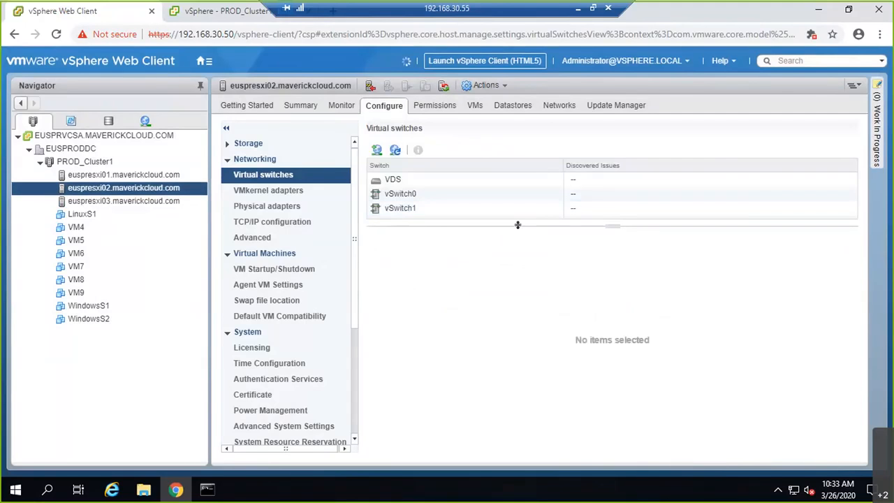
left_click(410, 205)
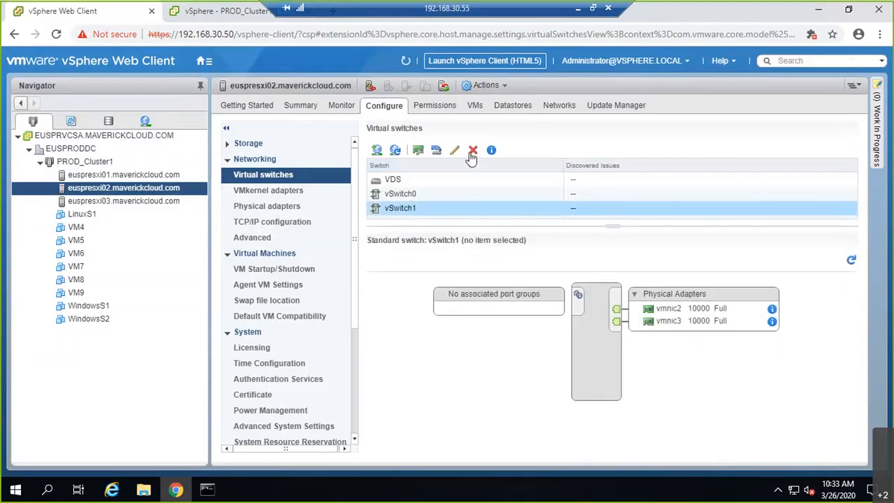
left_click(473, 151)
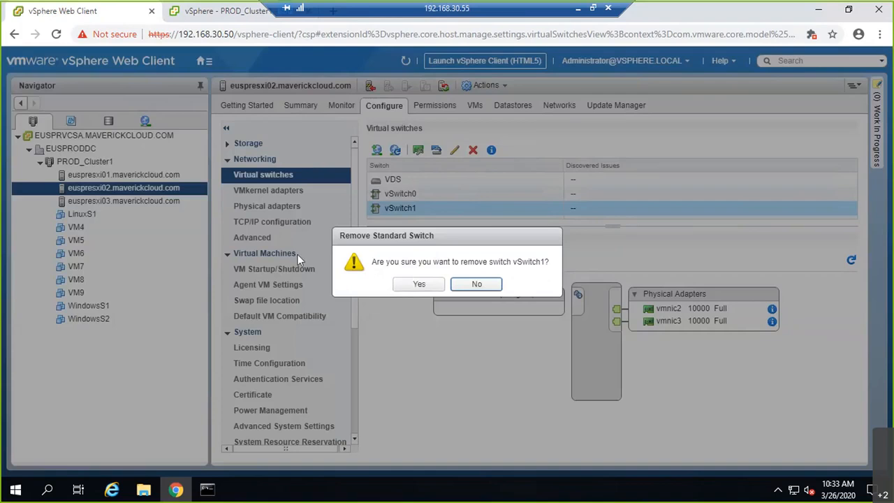
left_click(417, 284)
- Remove the standard switch vSwitch1 from host euspresxi01
left_click(140, 176)
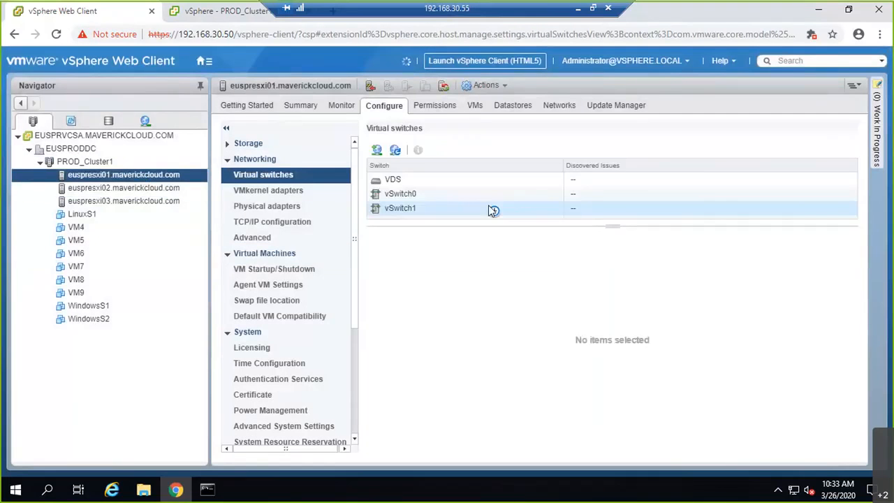
left_click(494, 209)
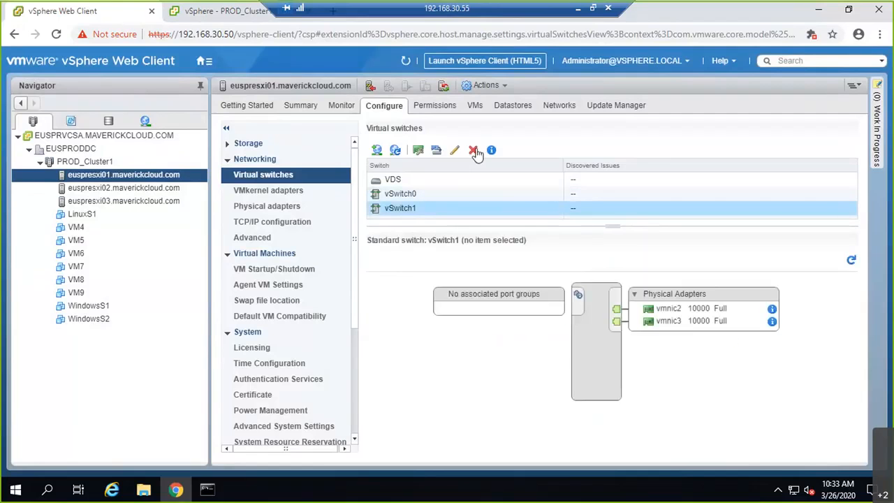
left_click(475, 152)
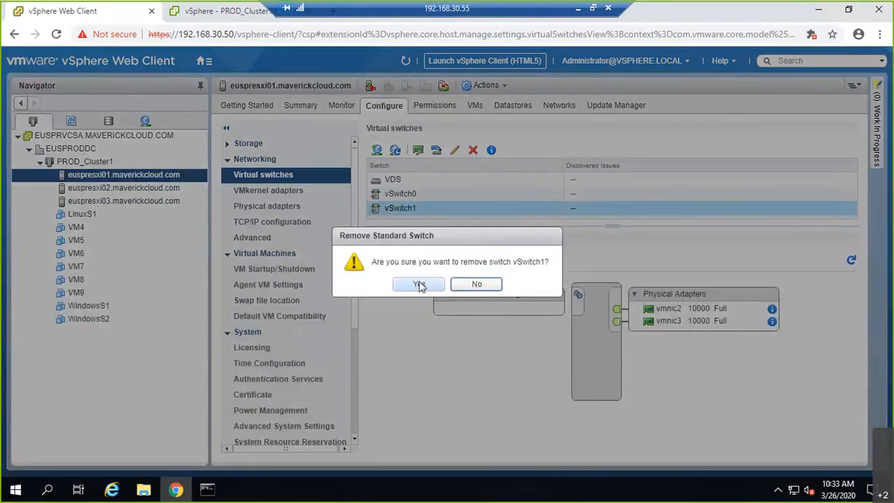
left_click(418, 284)
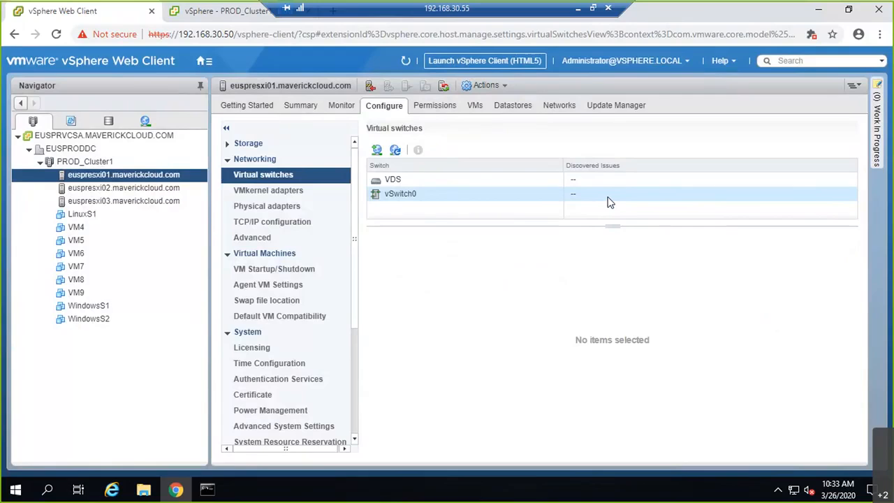
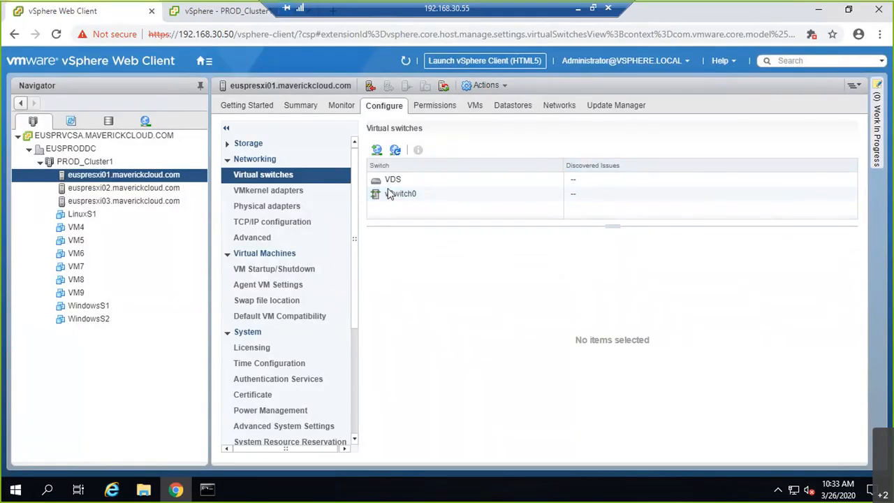
- Start managing host networking on VDS for member host euspresxi01, limiting the tasks to VMkernel adapters without physical adapters
left_click(145, 120)
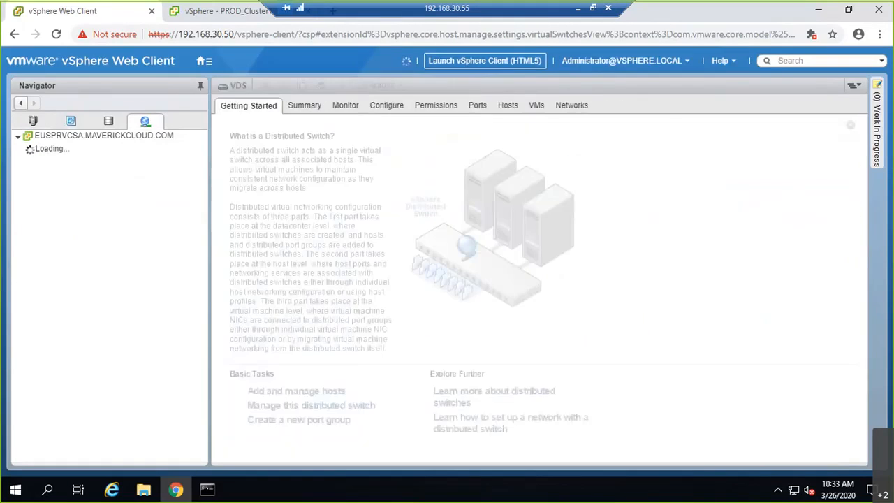
right_click(86, 162)
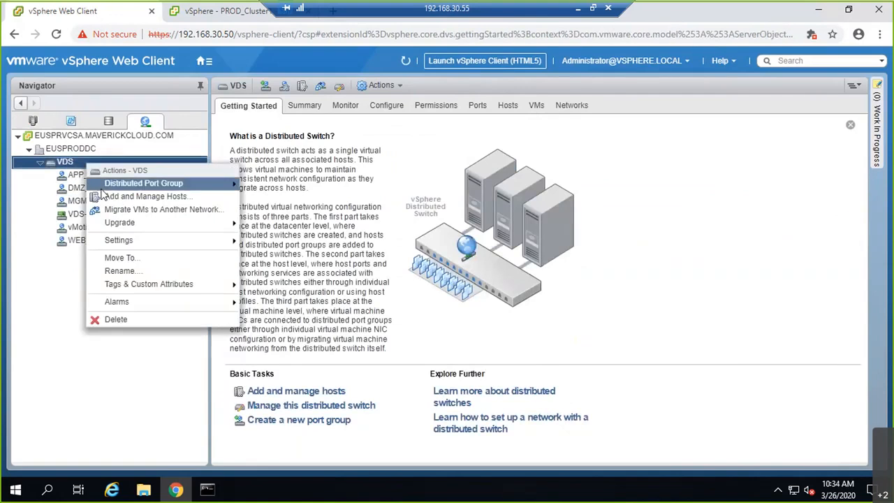
left_click(102, 196)
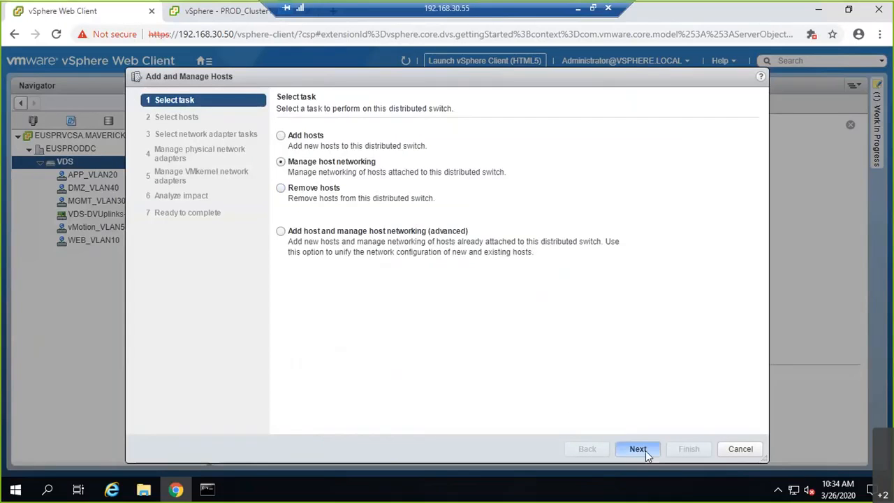
left_click(637, 449)
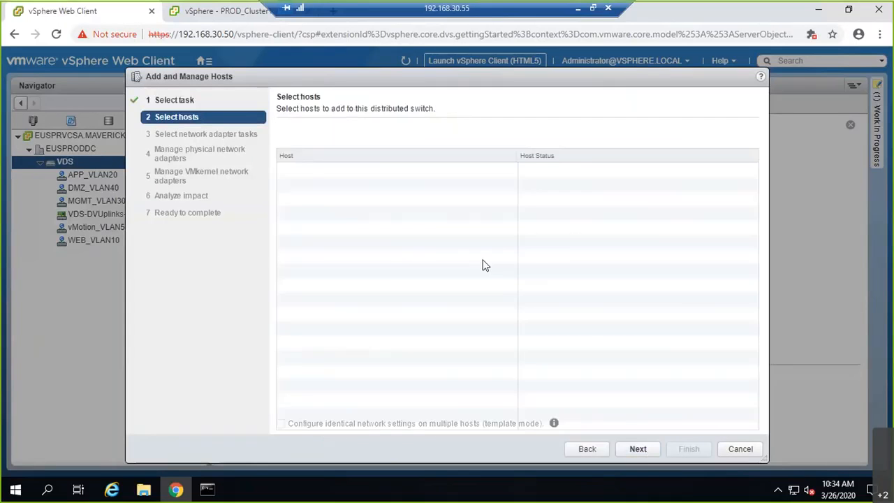
left_click(316, 139)
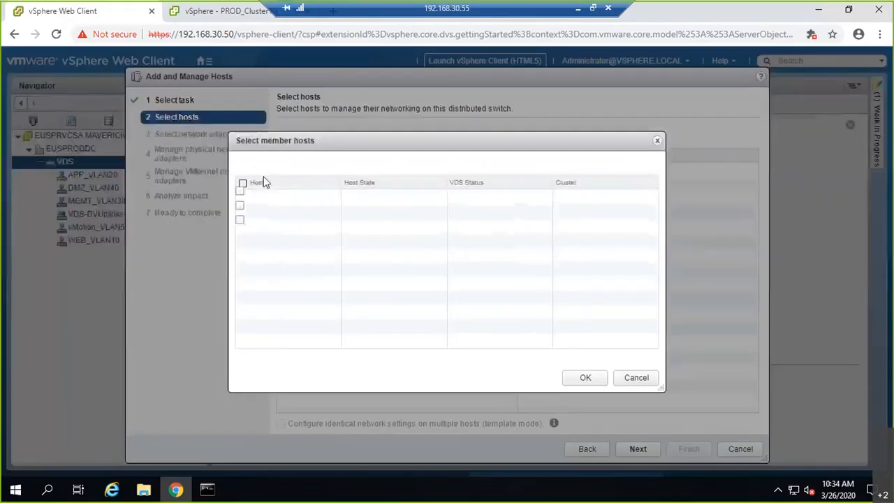
left_click(243, 196)
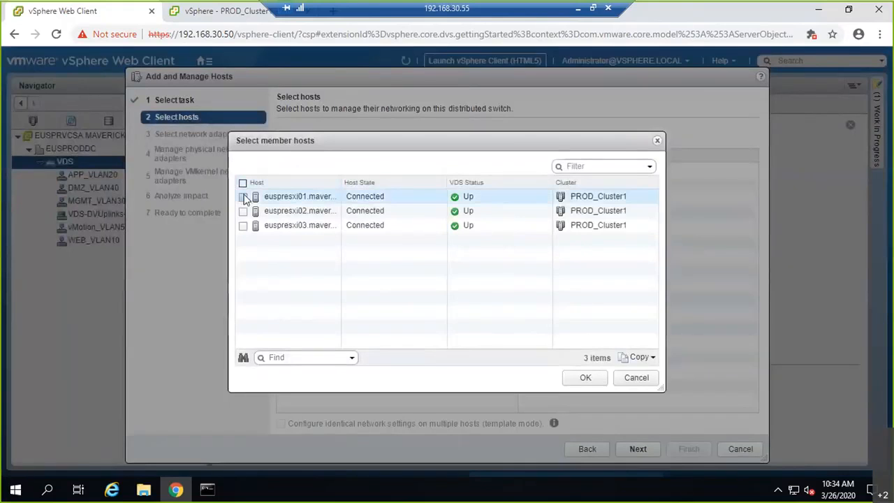
left_click(595, 380)
left_click(631, 448)
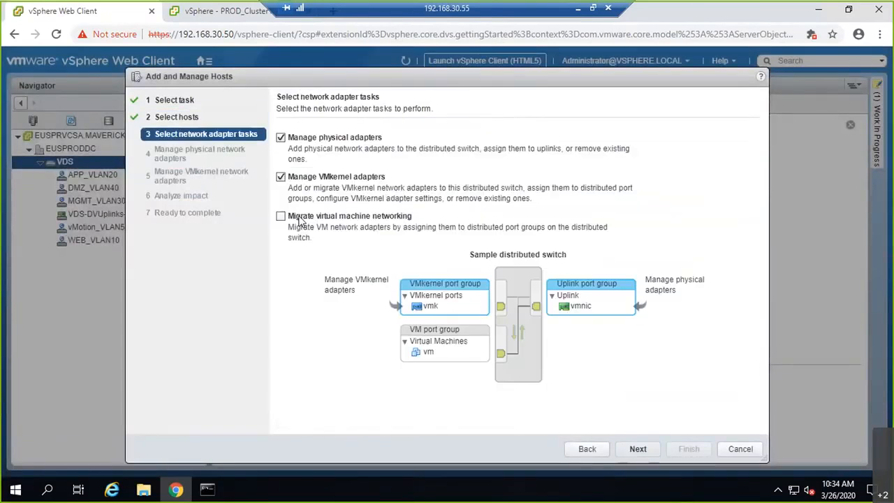
left_click(281, 138)
left_click(633, 447)
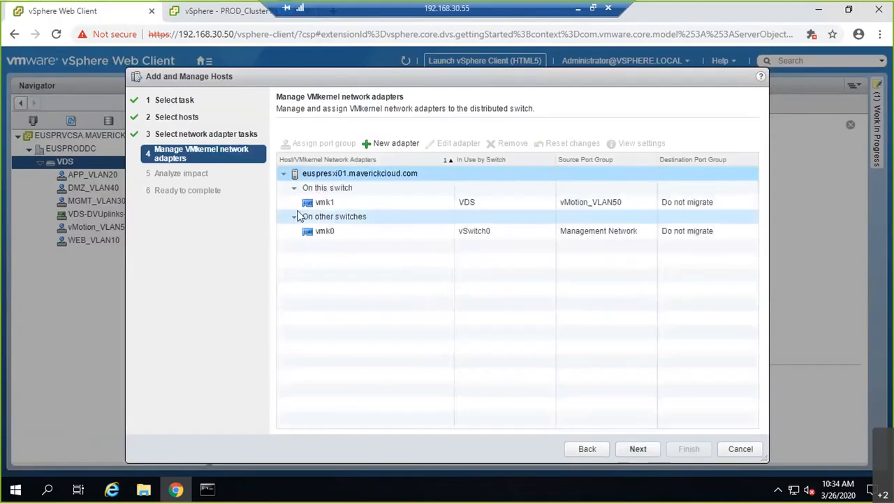
- Examine the destination port groups offered for vmk1 of euspresxi01 without assigning one
left_click(330, 202)
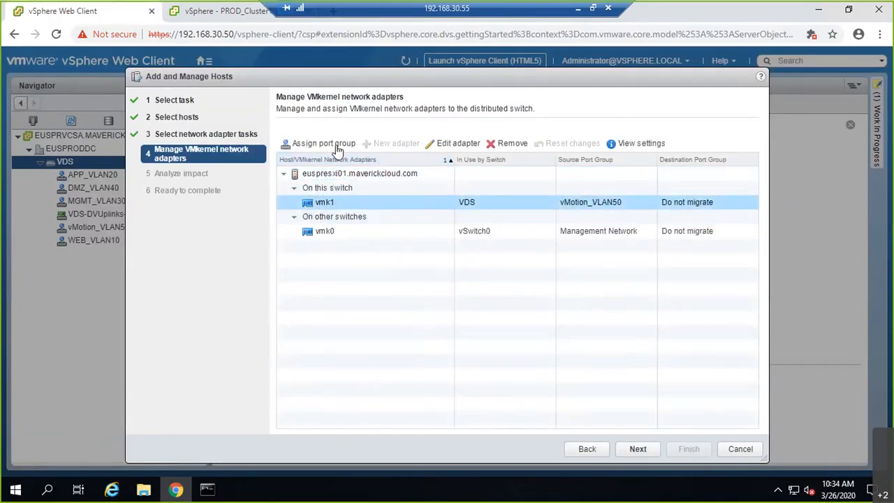
left_click(336, 149)
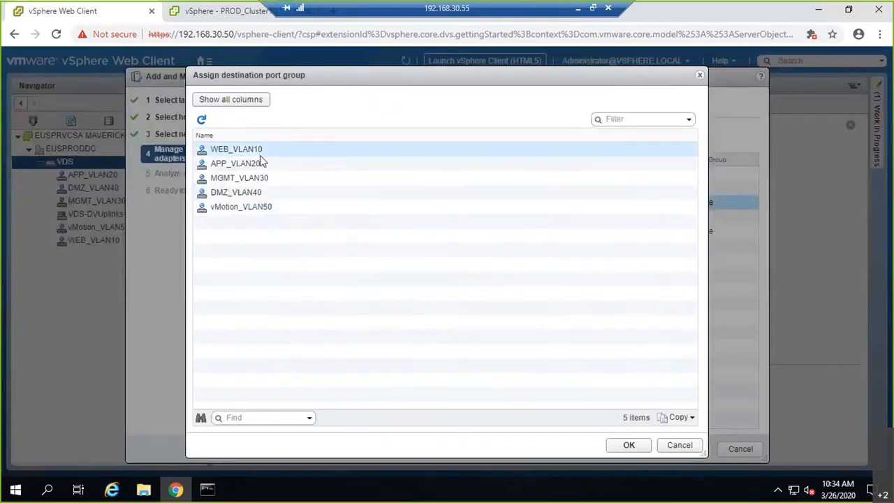
left_click(680, 451)
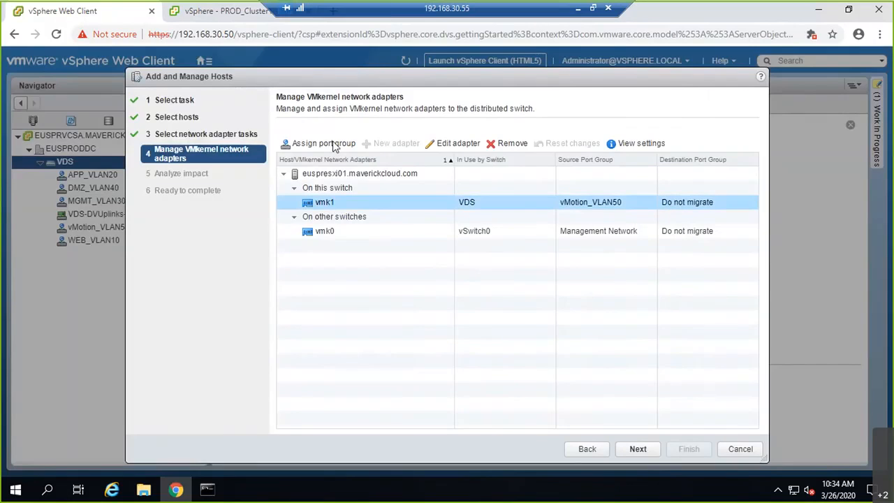
left_click(327, 144)
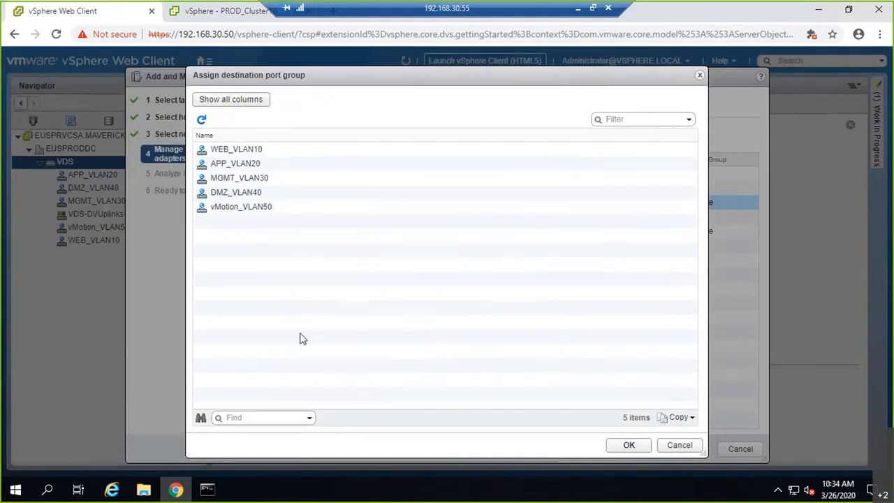
left_click(678, 445)
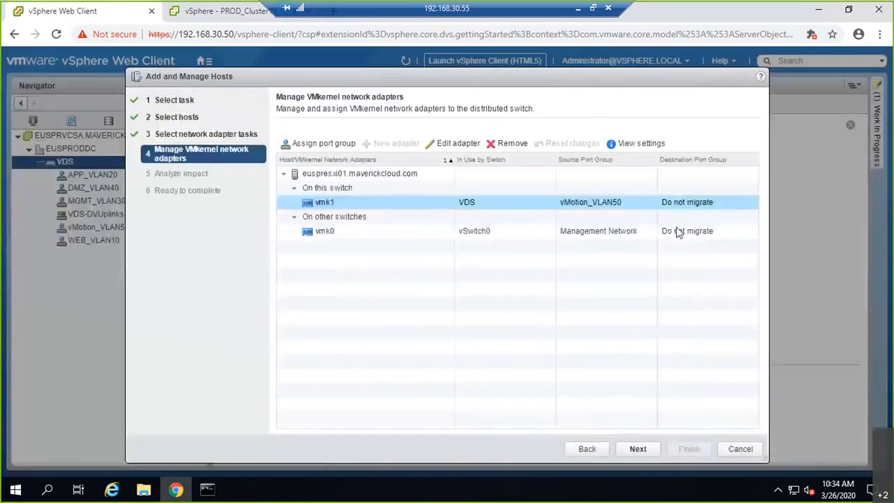
- Discard the VDS host management wizard, start adding a VMkernel network adapter to euspresxi01, and examine the existing networks offered as target
left_click(735, 449)
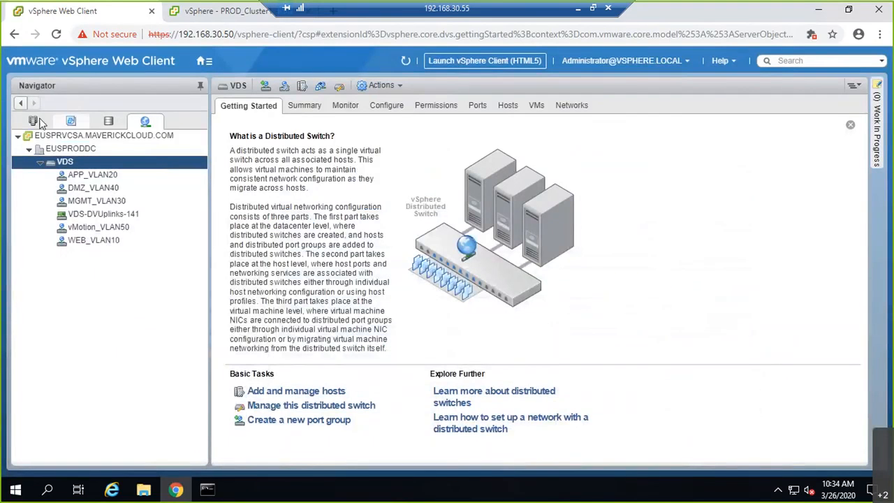
left_click(33, 121)
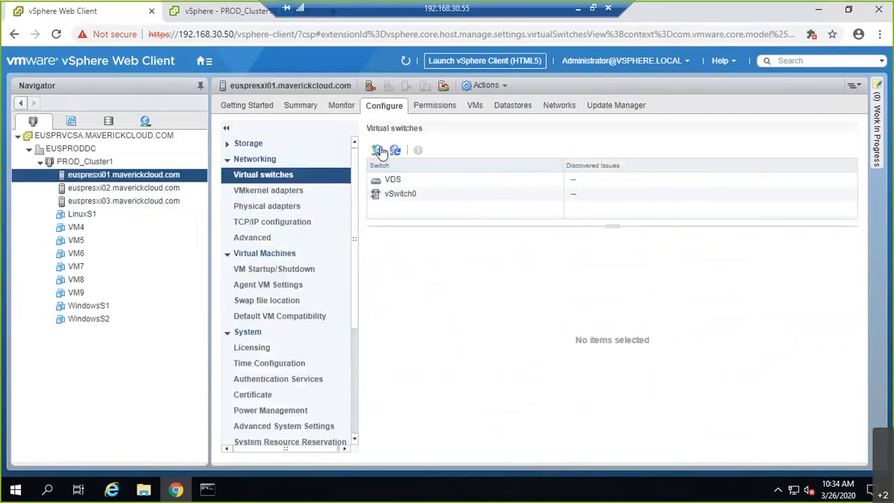
left_click(376, 150)
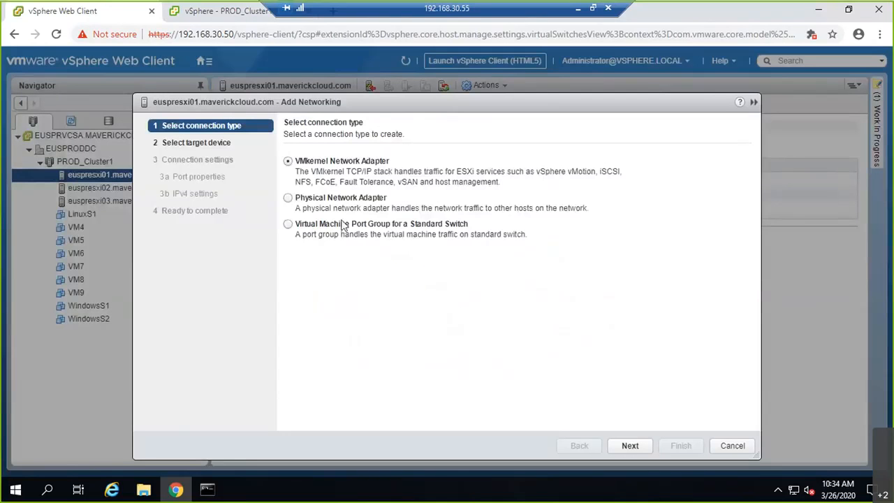
left_click(636, 445)
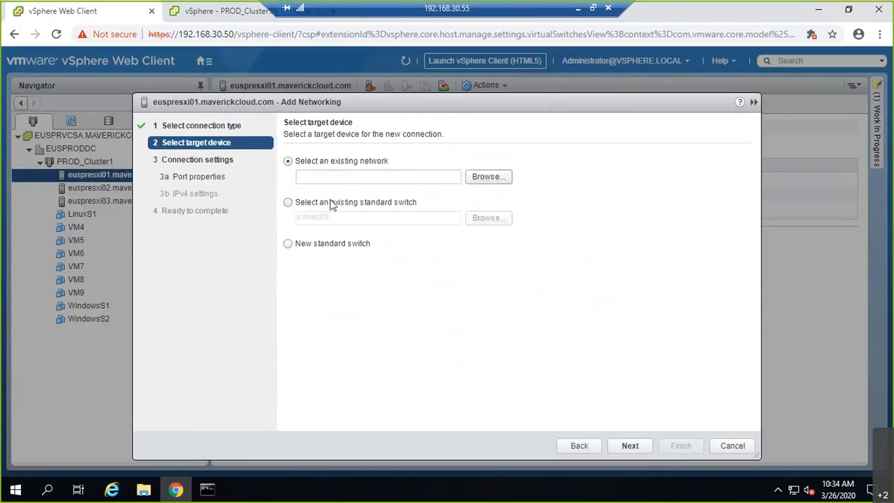
left_click(481, 180)
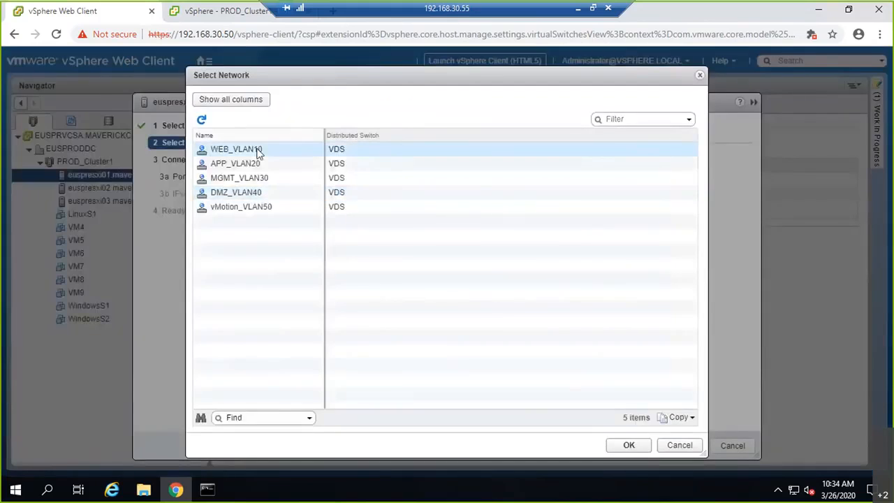
left_click(266, 213)
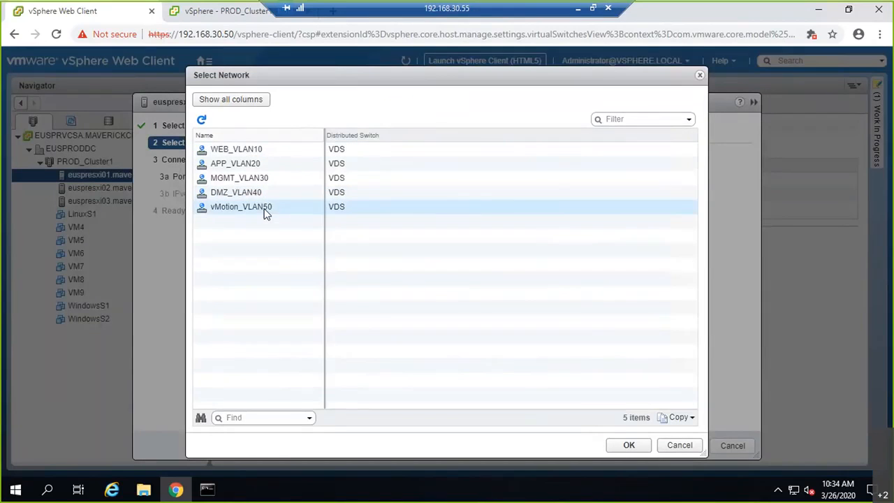
left_click(679, 445)
- Try a new standard switch with vmnic2 and vmnic3 as active adapters as the target for the VMkernel adapter
left_click(319, 245)
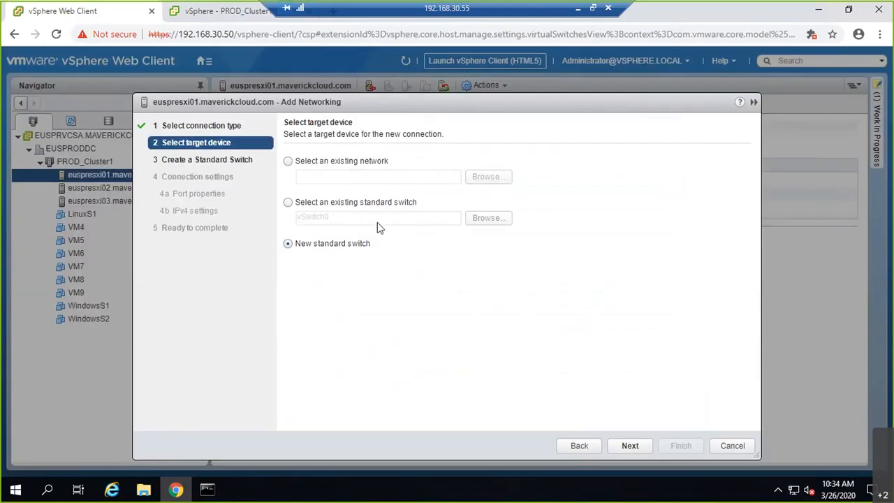
left_click(630, 446)
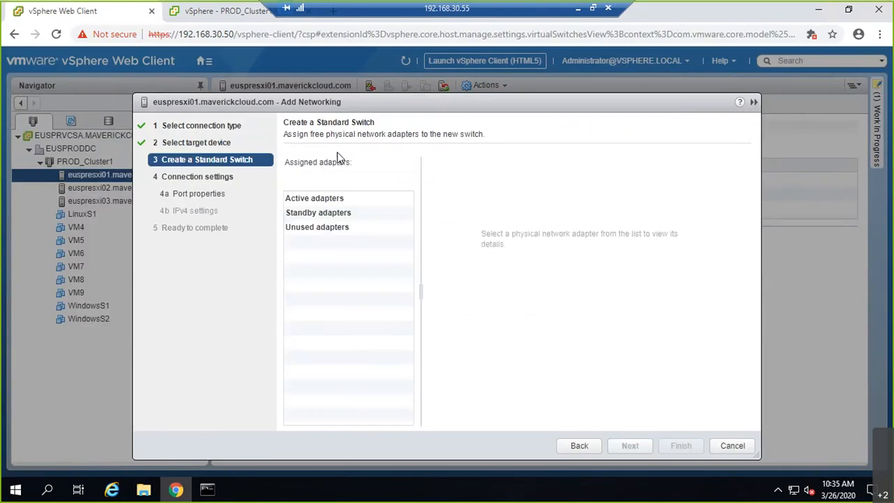
left_click(293, 183)
left_click(321, 215, "shift")
left_click(530, 379)
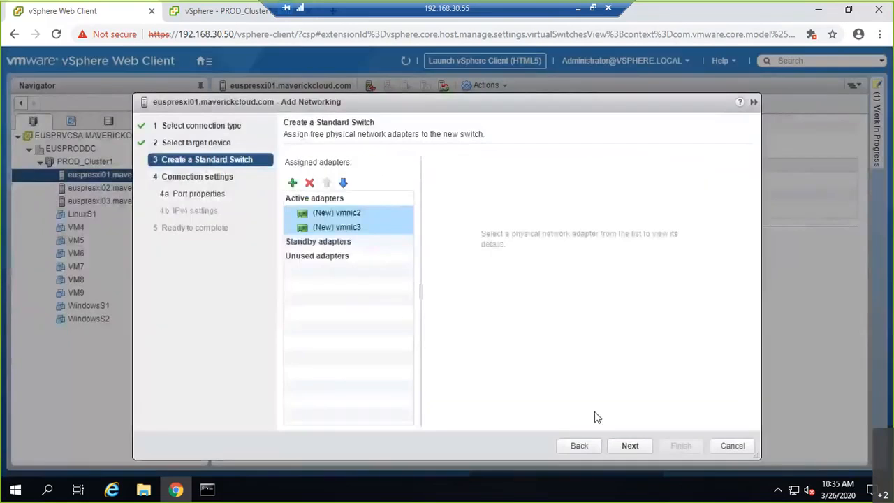
left_click(630, 446)
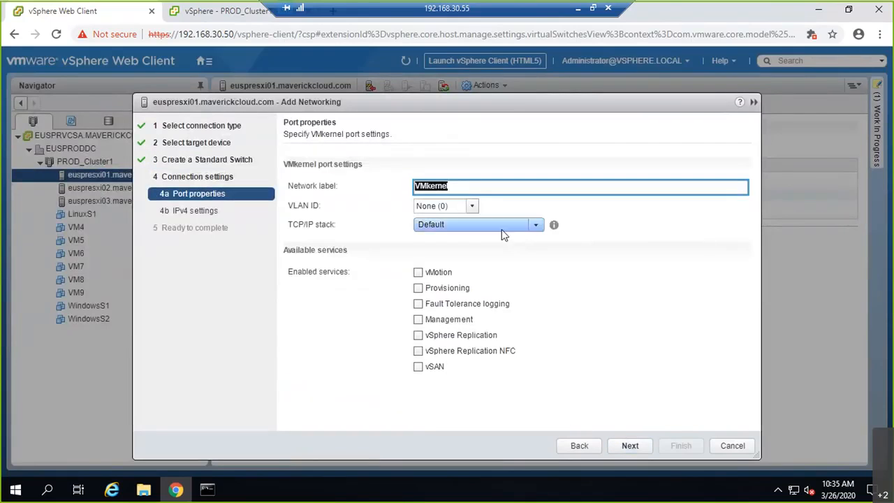
left_click(592, 444)
left_click(579, 447)
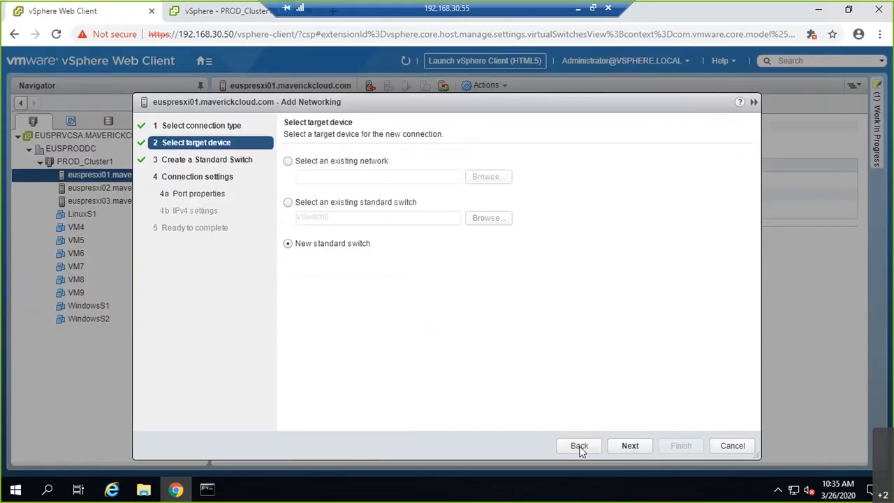
- Try adding a VMkernel adapter on the existing network vMotion_VLAN50 with the vMotion service enabled, without finishing it
left_click(289, 162)
left_click(488, 176)
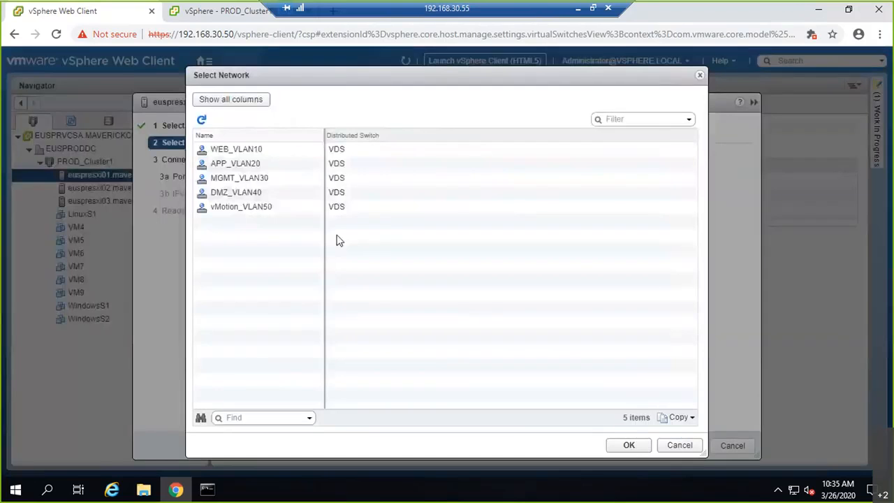
left_click(259, 208)
left_click(631, 445)
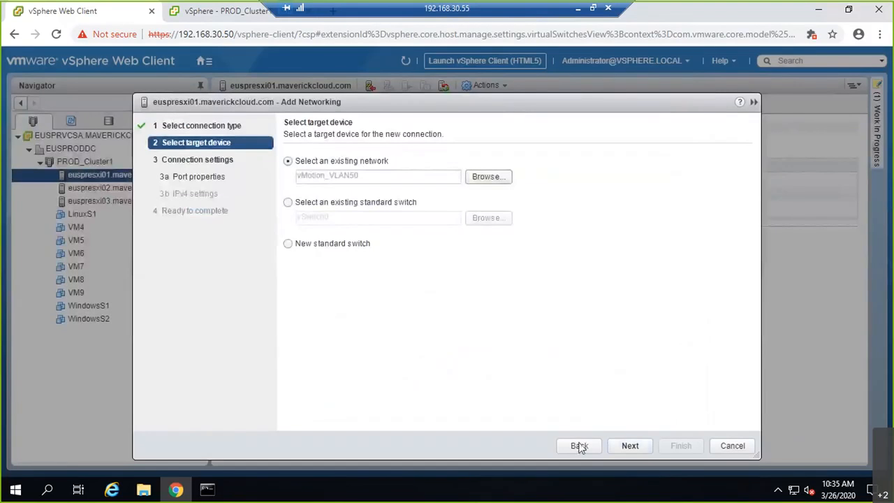
left_click(629, 447)
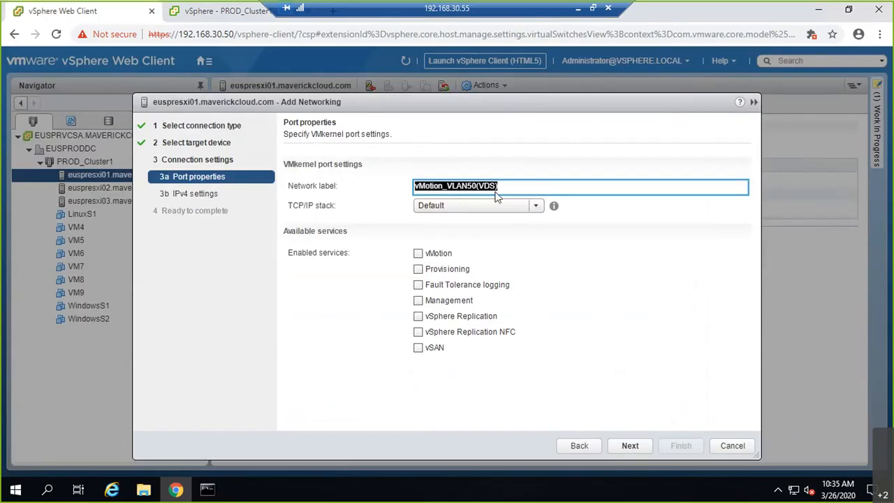
left_click(418, 253)
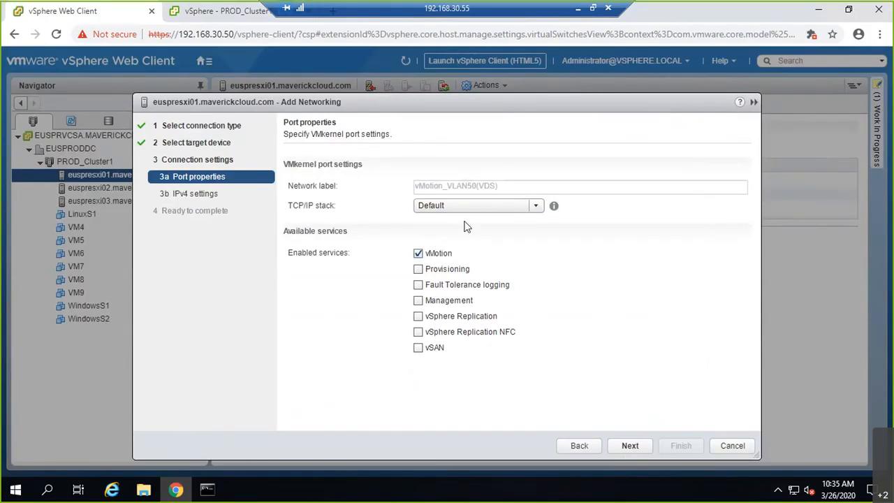
left_click(629, 445)
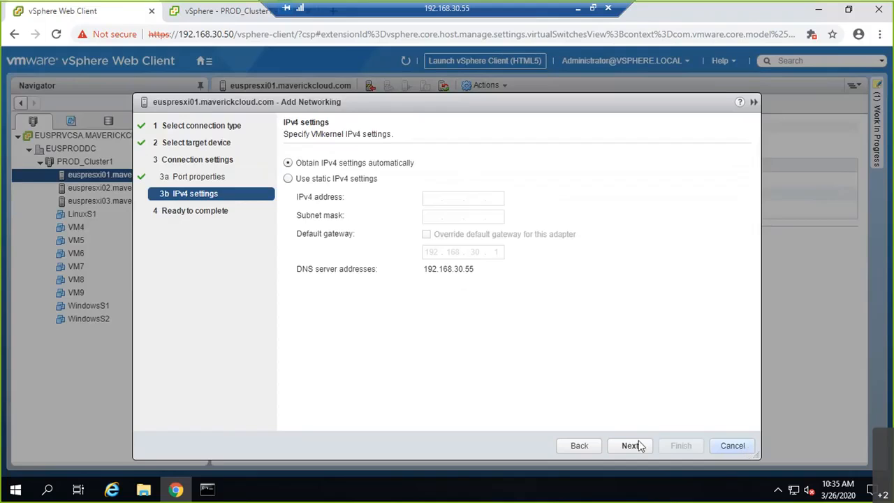
left_click(589, 440)
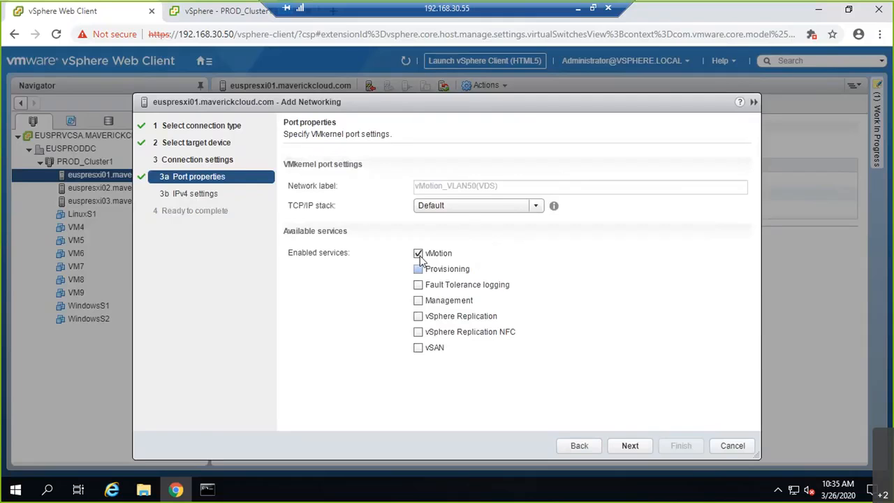
left_click(572, 445)
left_click(583, 444)
left_click(728, 445)
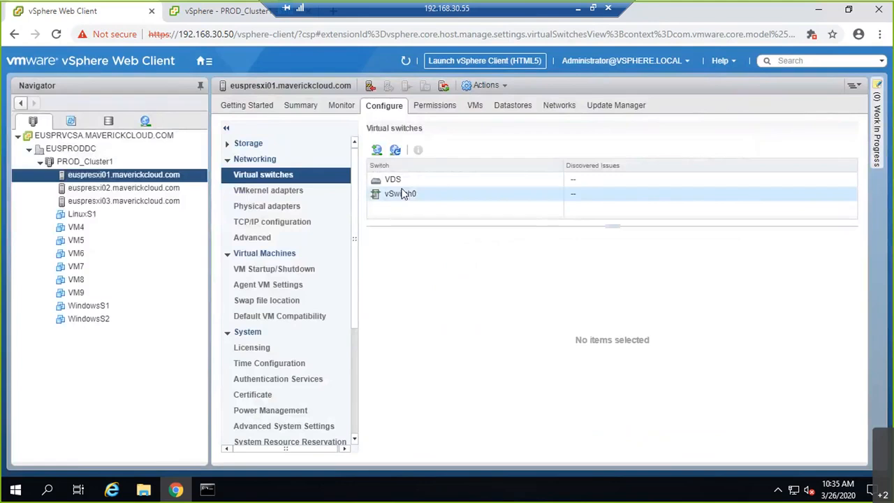
- Inspect the VMkernel port vmk1 in the vMotion_VLAN50 port group of the distributed switch VDS
left_click(398, 179)
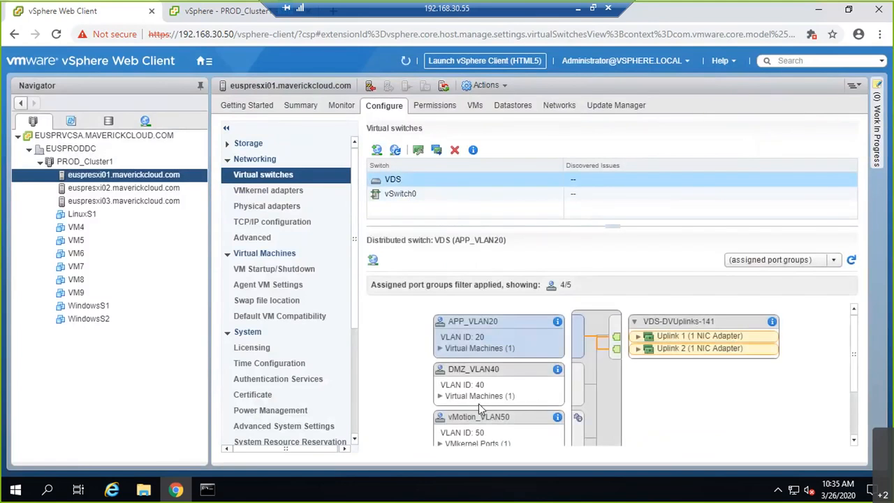
left_click(480, 433)
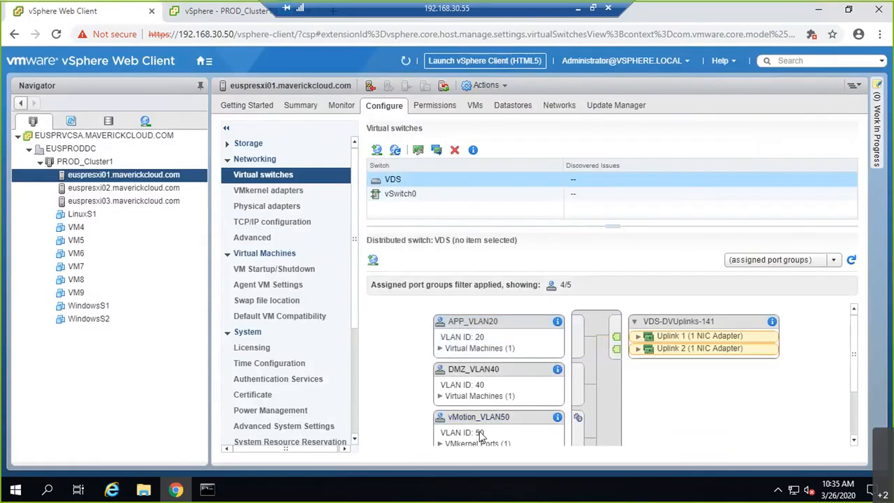
scroll(480, 433, "down", 2)
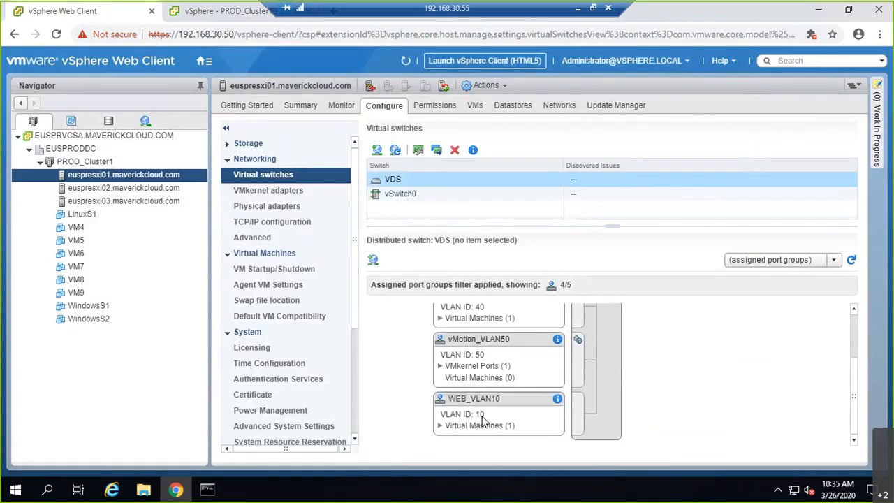
left_click(440, 366)
left_click(477, 378)
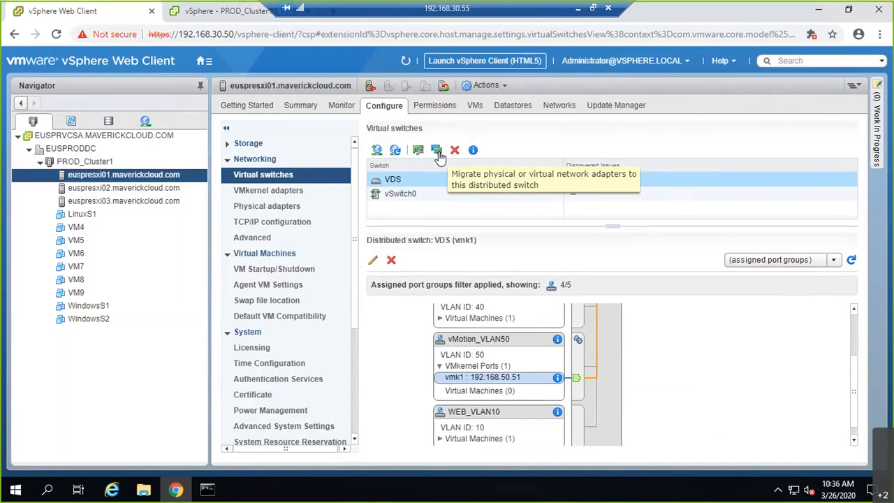
- Start migrating networking to VDS on euspresxi01, limiting the tasks to VMkernel adapters without physical adapters
left_click(437, 151)
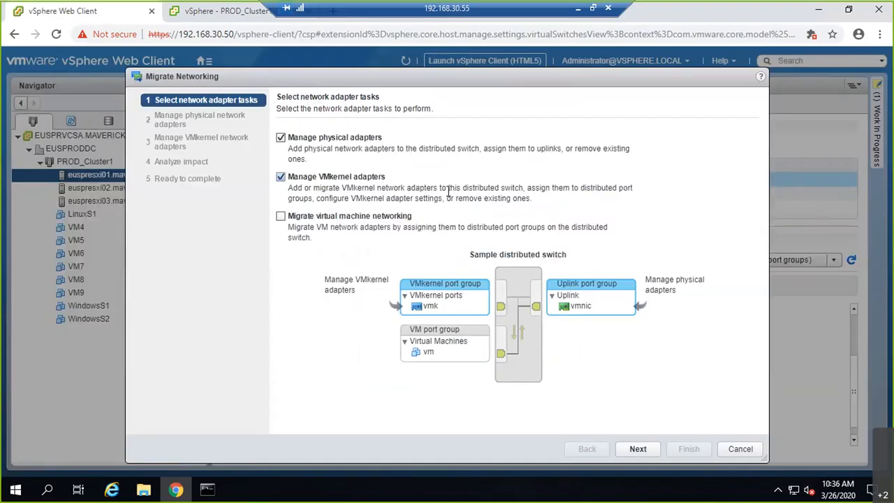
left_click(280, 137)
left_click(638, 449)
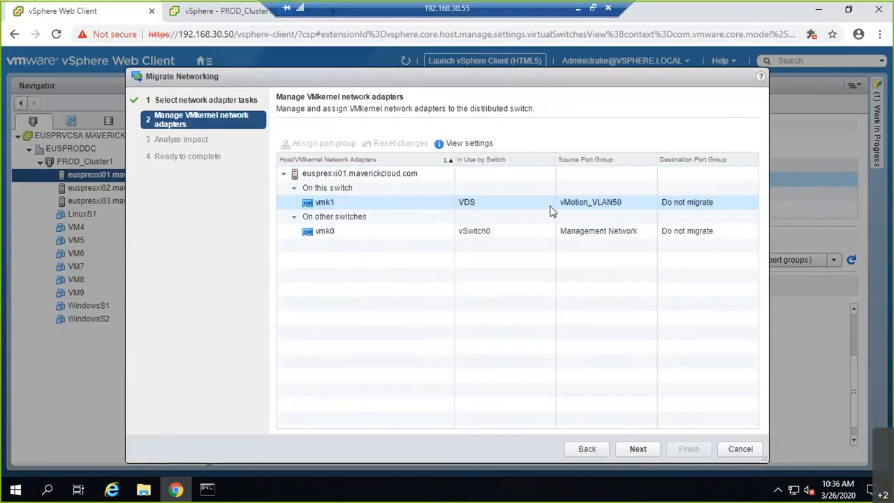
- Examine the destination port groups offered for vmk1 with all columns shown, and leave the migration without assigning one
left_click(550, 205)
left_click(290, 143)
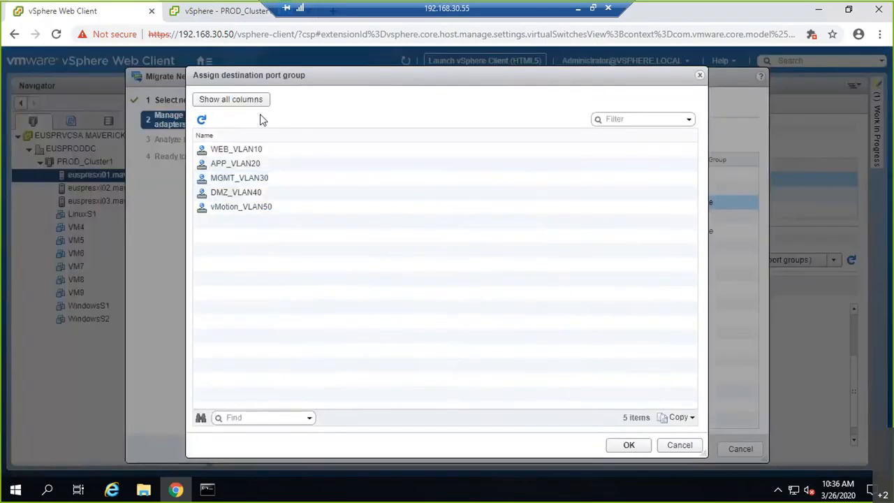
left_click(690, 123)
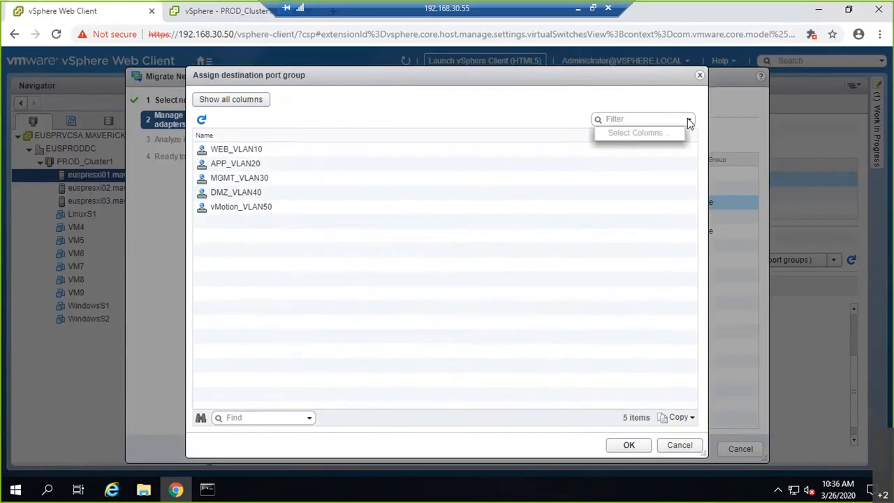
left_click(468, 292)
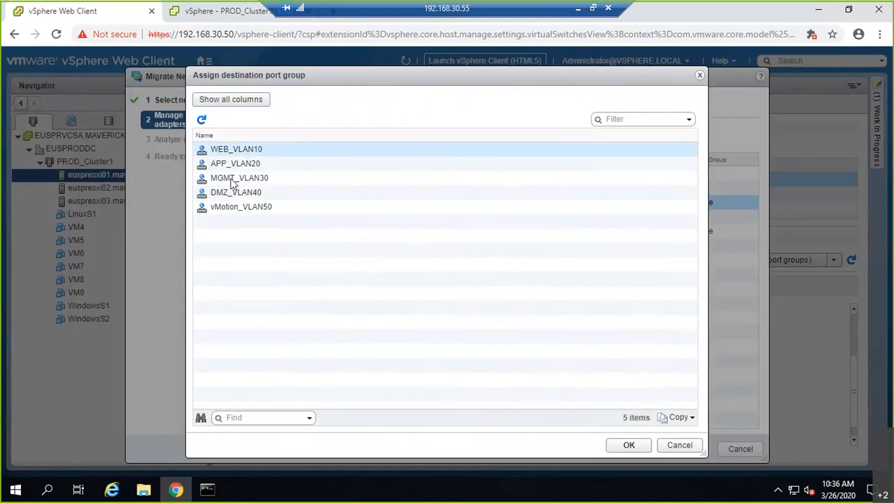
left_click(239, 102)
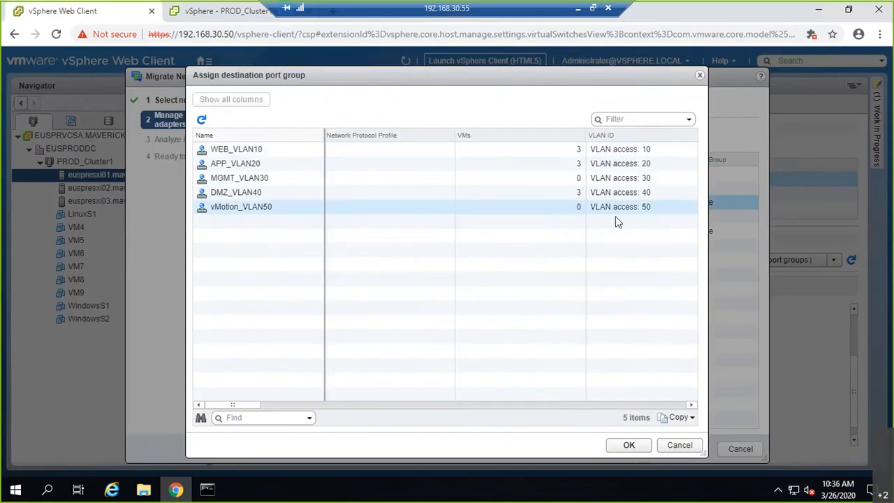
left_click(667, 447)
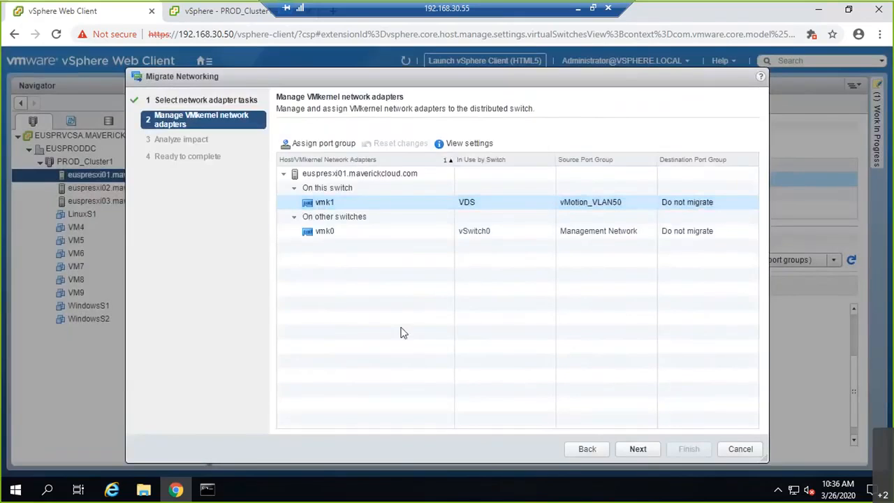
left_click(323, 233)
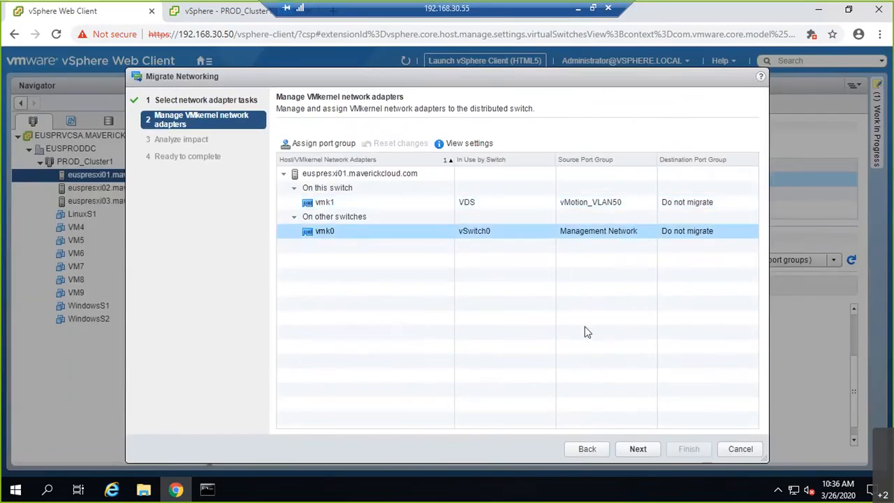
left_click(762, 453)
- Review the standard switch vSwitch0 and the properties of the VMkernel adapters vmk0 and vmk1 on euspresxi01
left_click(404, 193)
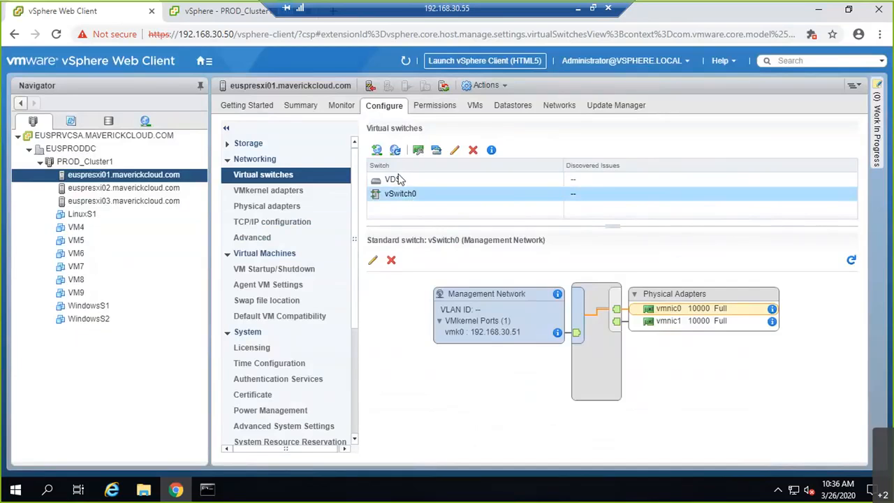
left_click(268, 191)
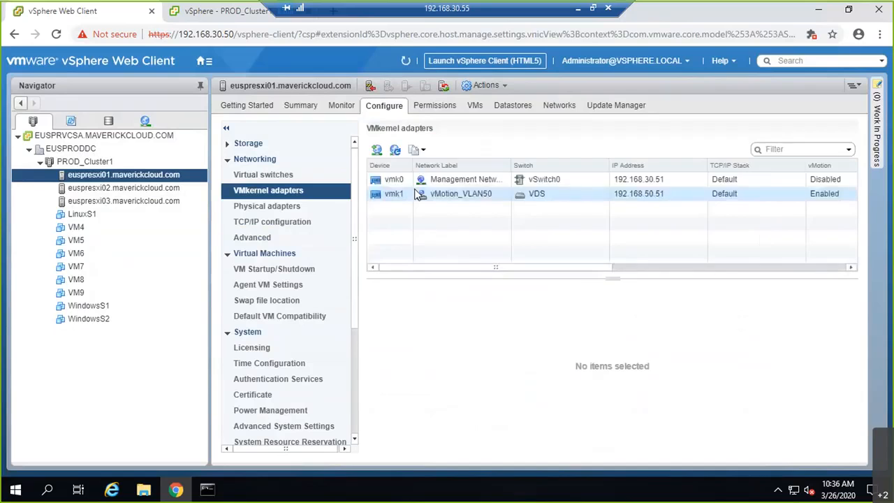
left_click(389, 181)
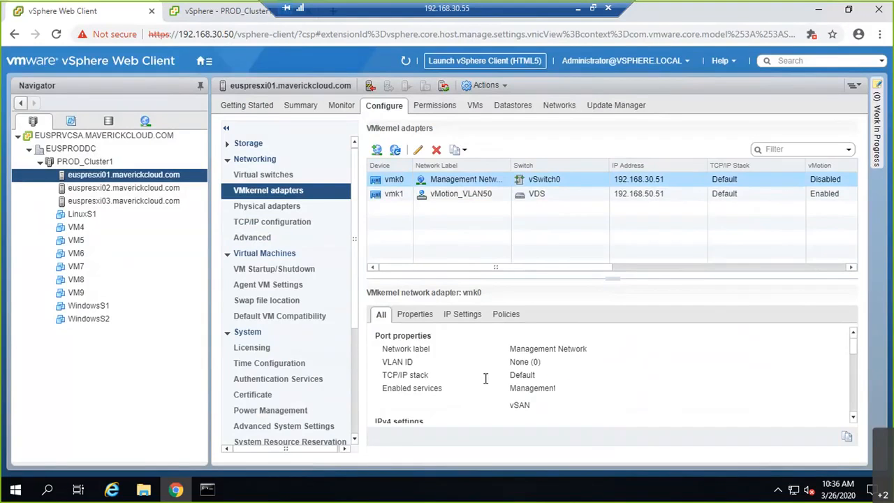
scroll(513, 380, "down", 3)
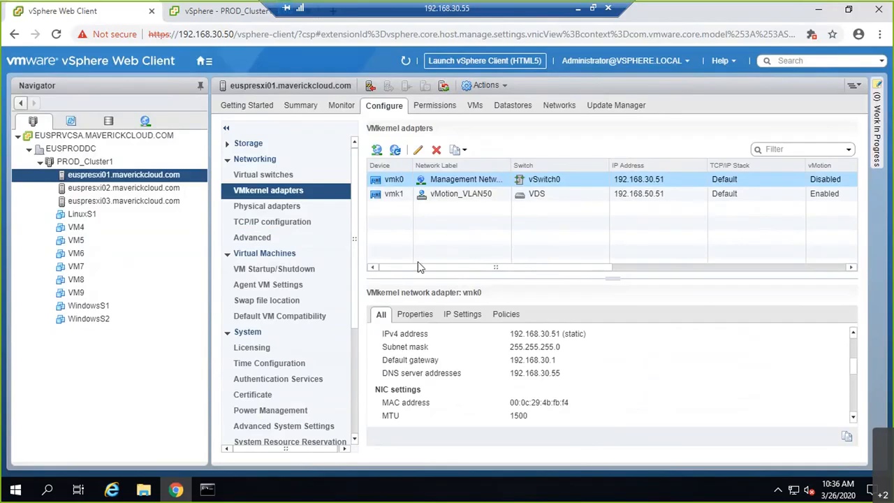
left_click(423, 195)
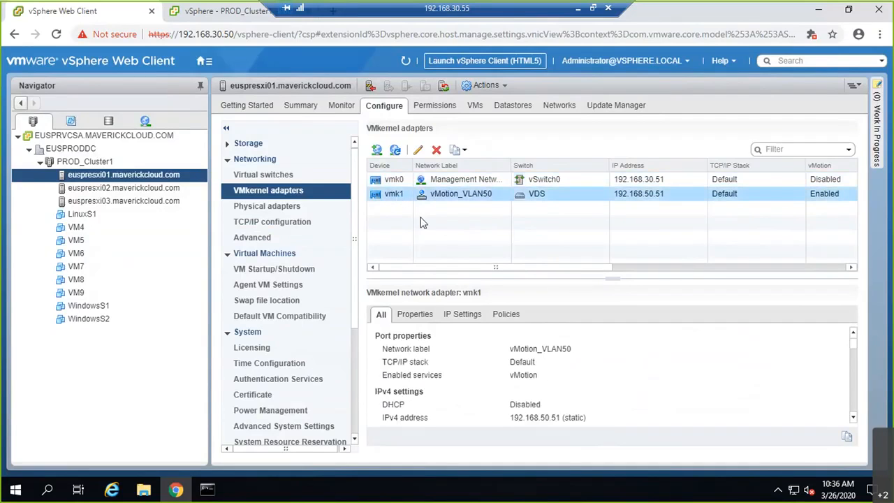
- Review the details of VMkernel adapter vmk1 on euspresxi01 and its enabled services in the edit settings
scroll(573, 416, "down", 2)
scroll(566, 415, "up", 4)
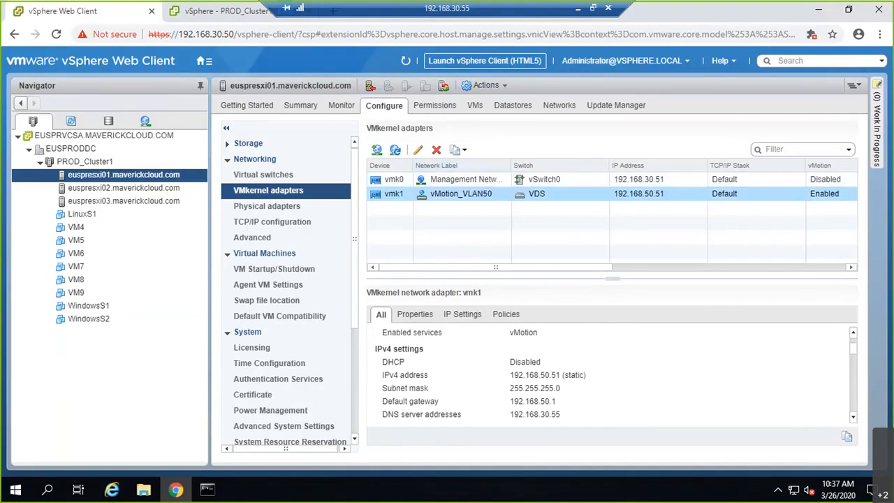
left_click(418, 150)
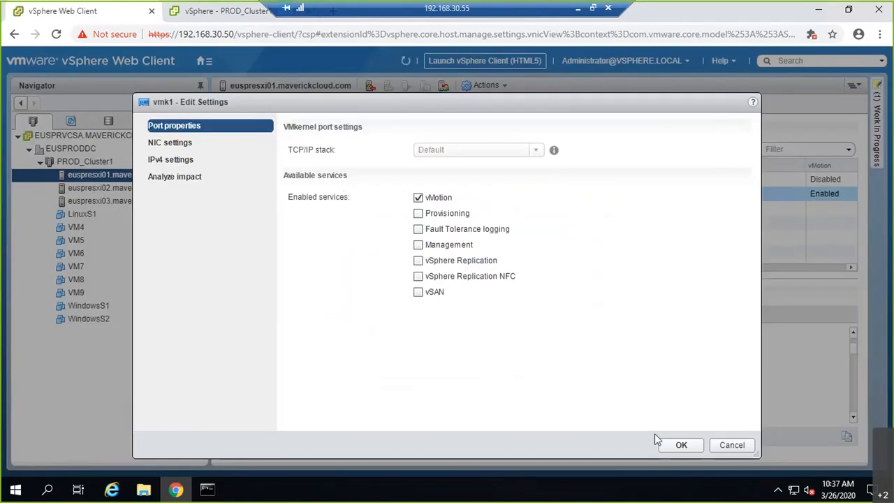
left_click(676, 447)
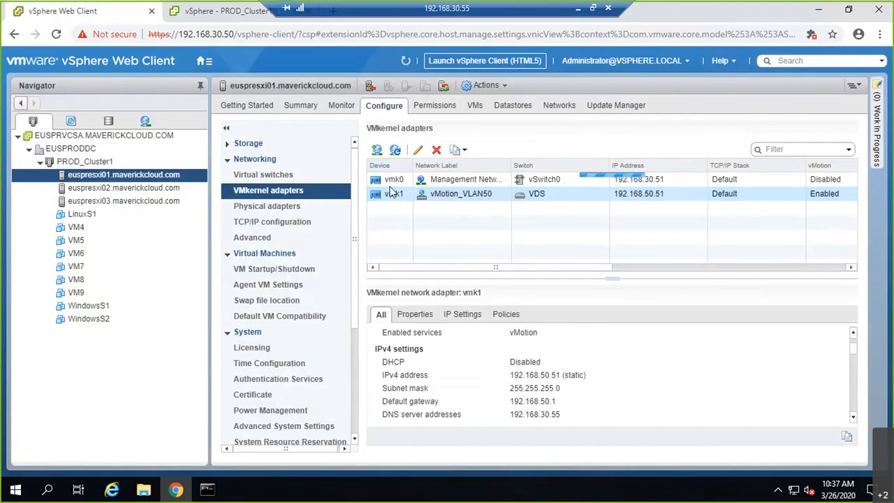
- Start adding a VMkernel network adapter to euspresxi01, targeting the existing standard switch vSwitch0
left_click(377, 150)
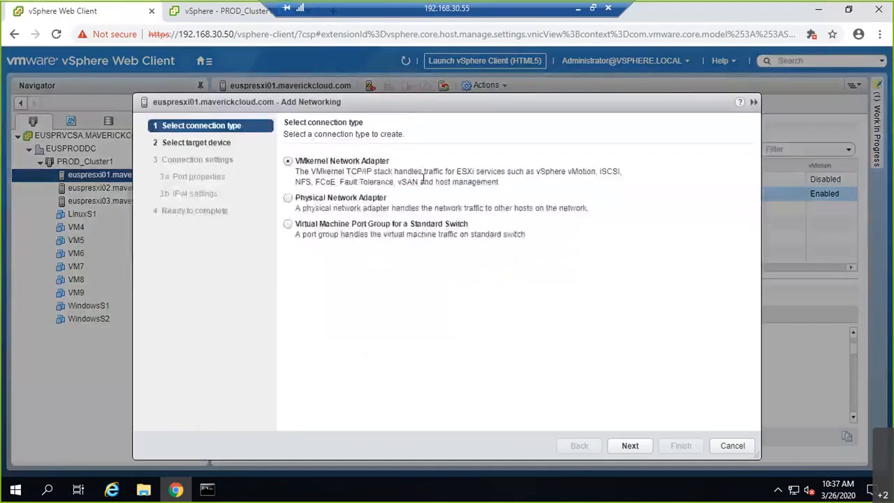
left_click(625, 445)
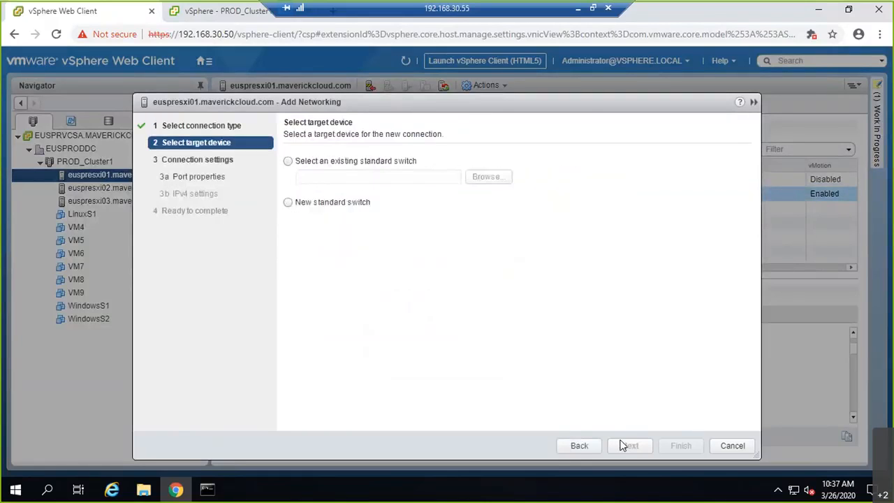
left_click(332, 161)
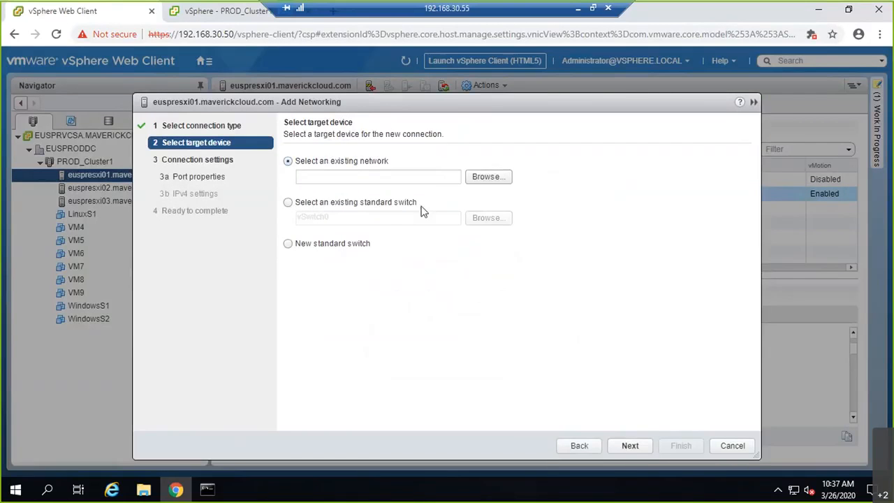
left_click(489, 177)
left_click(663, 445)
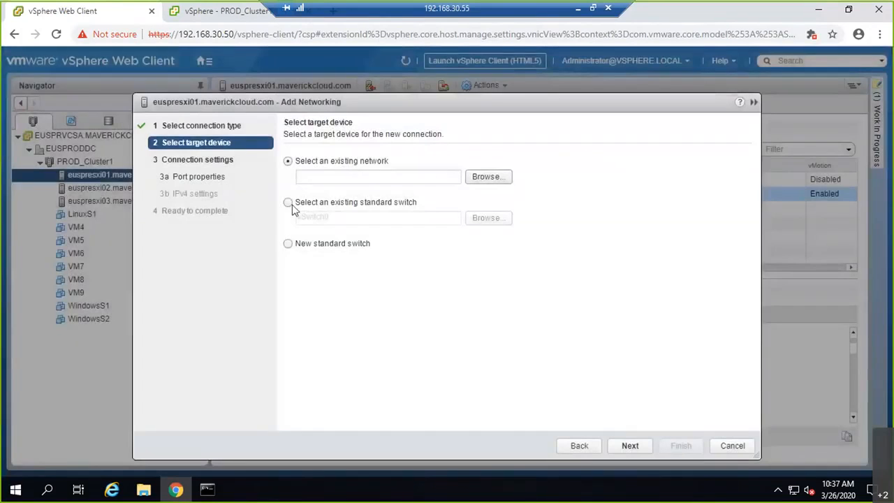
left_click(289, 203)
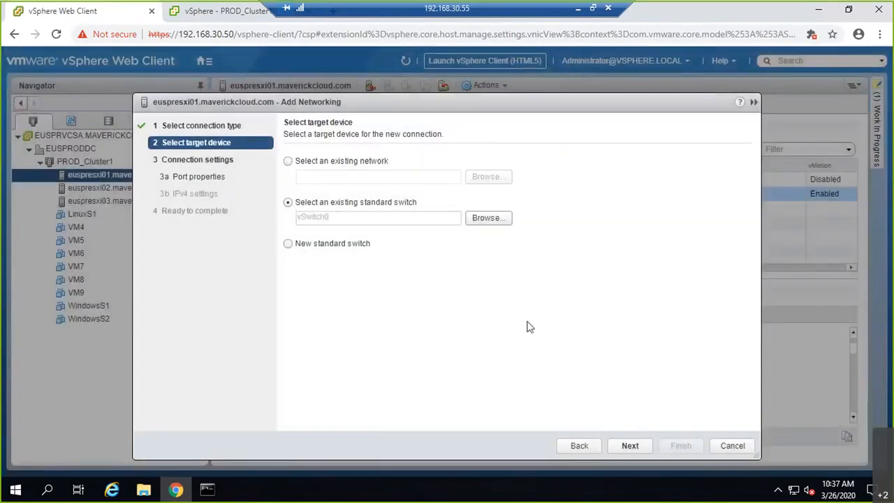
left_click(628, 446)
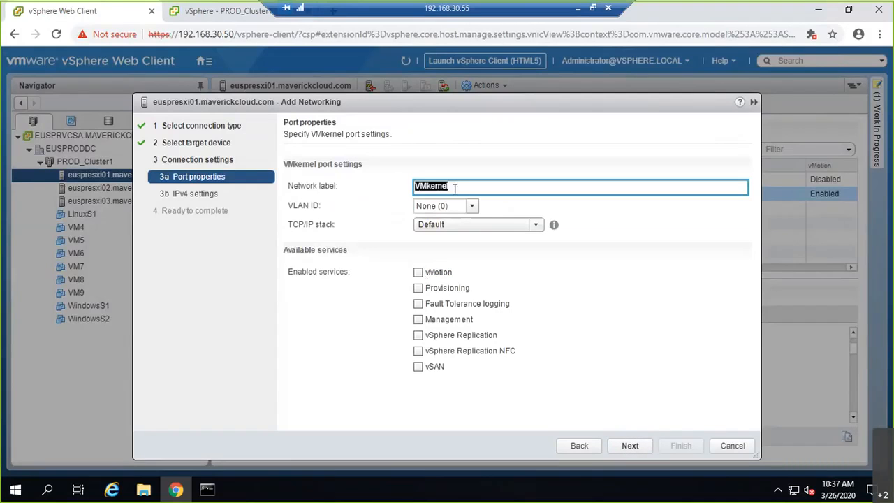
- Try VLAN ID 50 with the vMotion service for the new VMkernel adapter, then cancel at the IPv4 settings
left_click(470, 207)
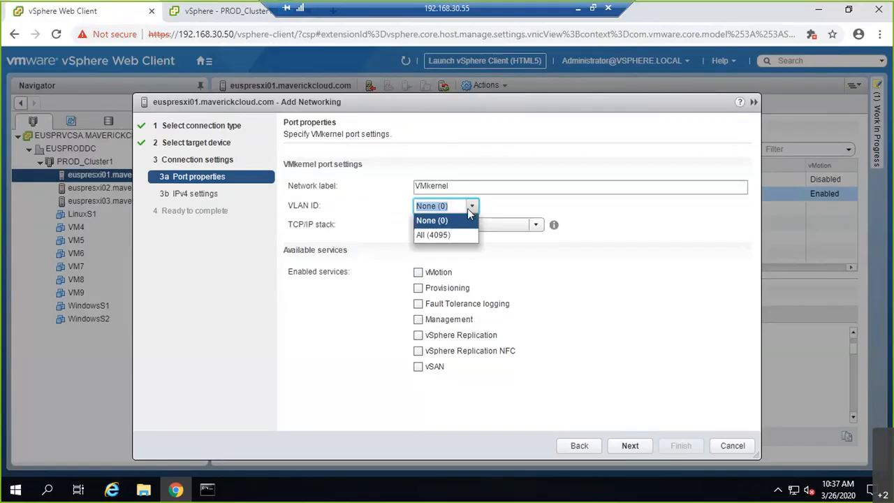
left_click(516, 282)
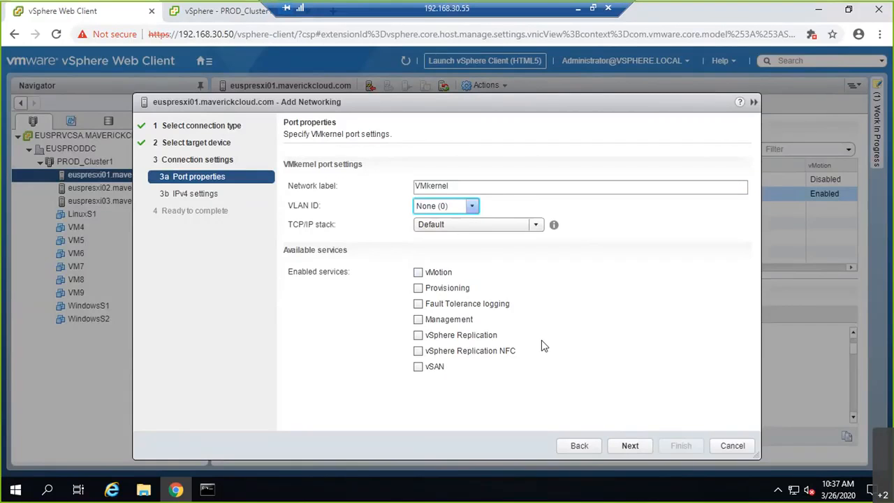
left_click(417, 272)
left_click(454, 205)
key("ctrl+a")
type("50")
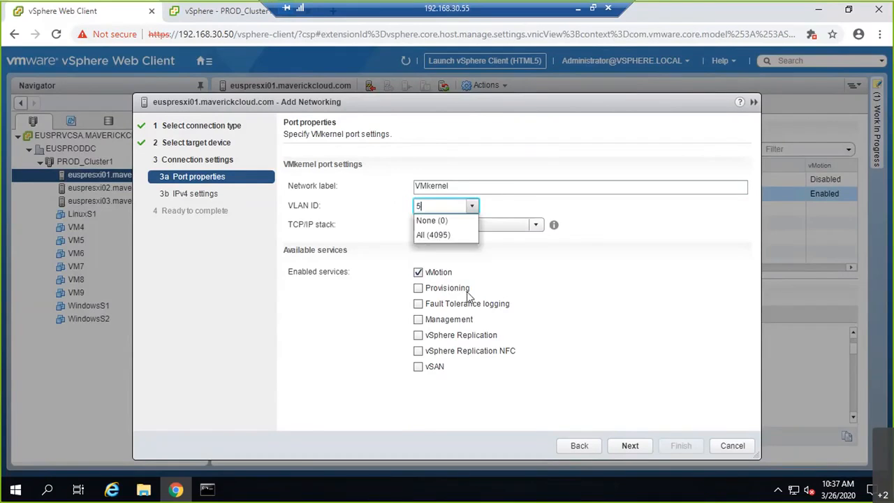
left_click(632, 446)
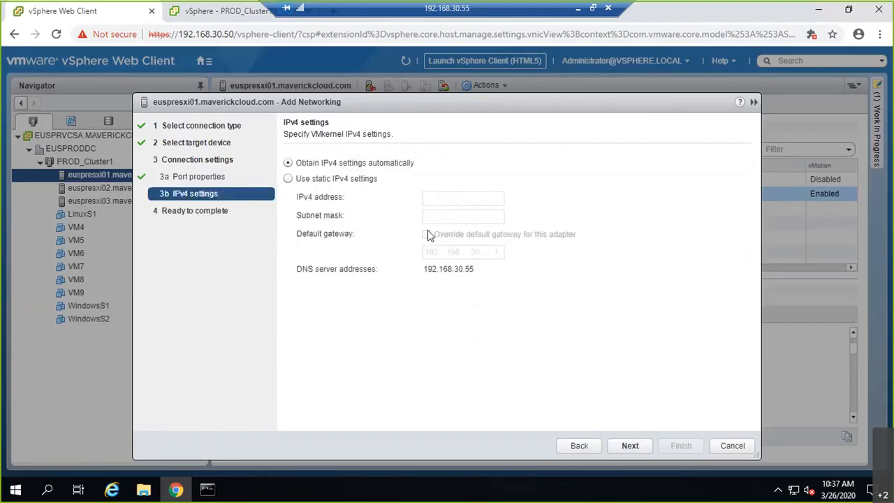
left_click(732, 446)
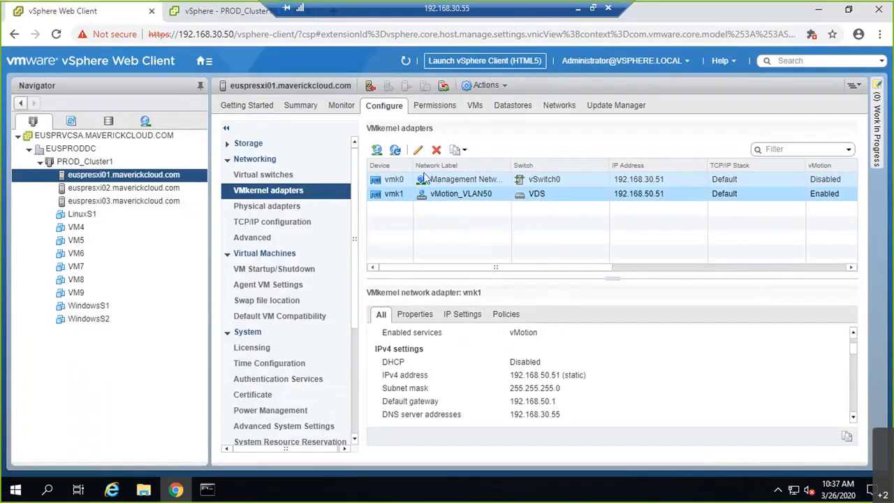
- Start managing the networking of hosts attached to the distributed switch VDS
left_click(264, 175)
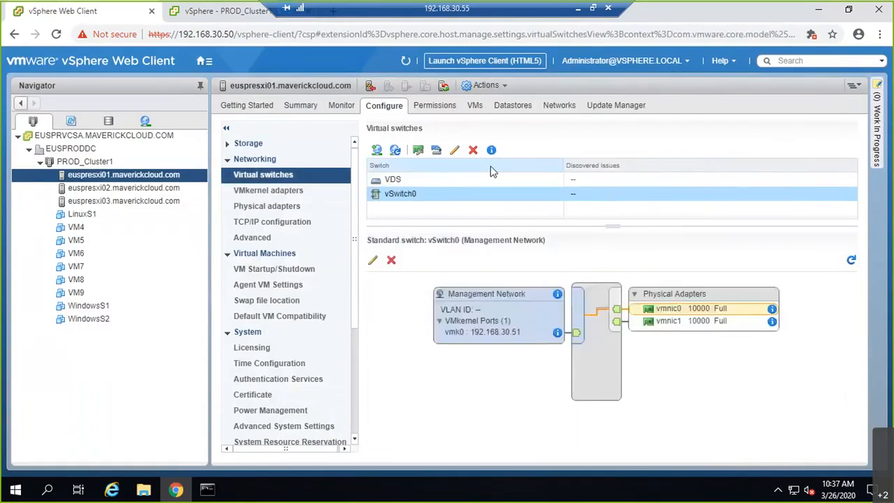
left_click(145, 121)
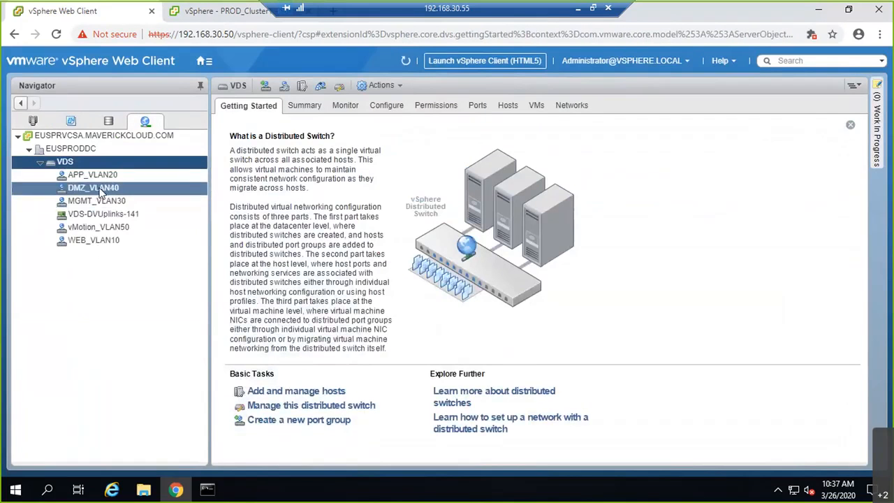
right_click(68, 163)
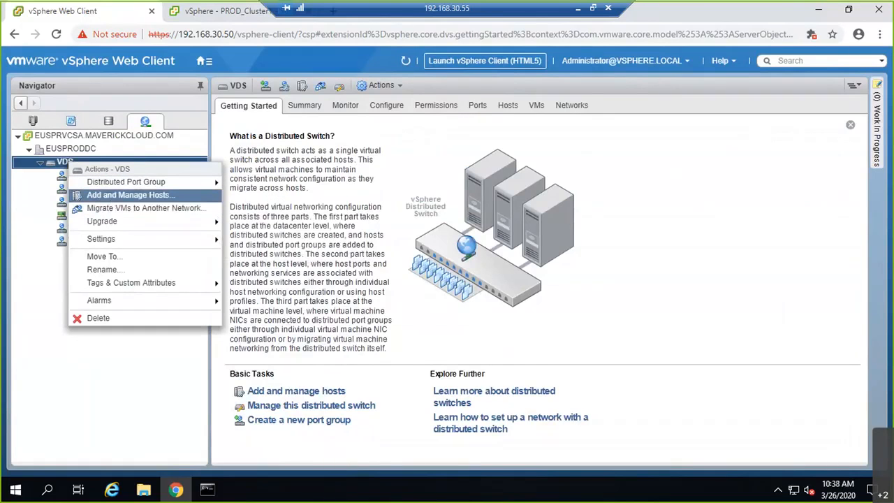
left_click(112, 196)
left_click(319, 167)
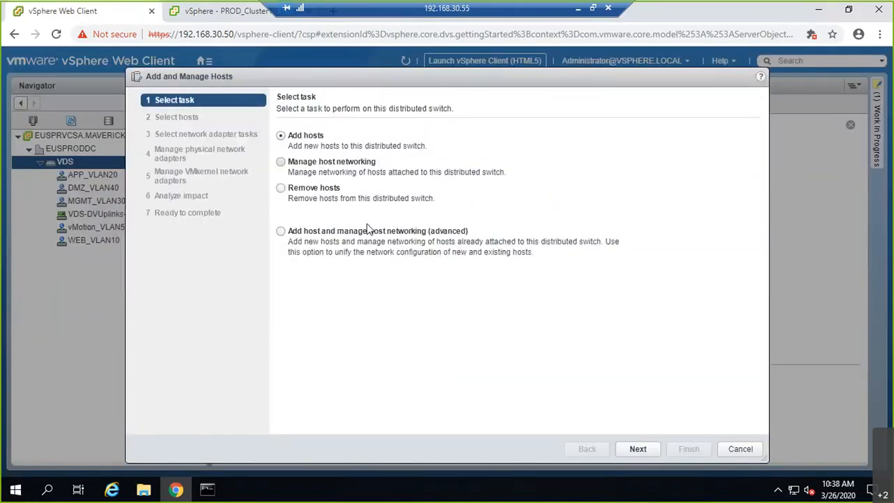
left_click(643, 451)
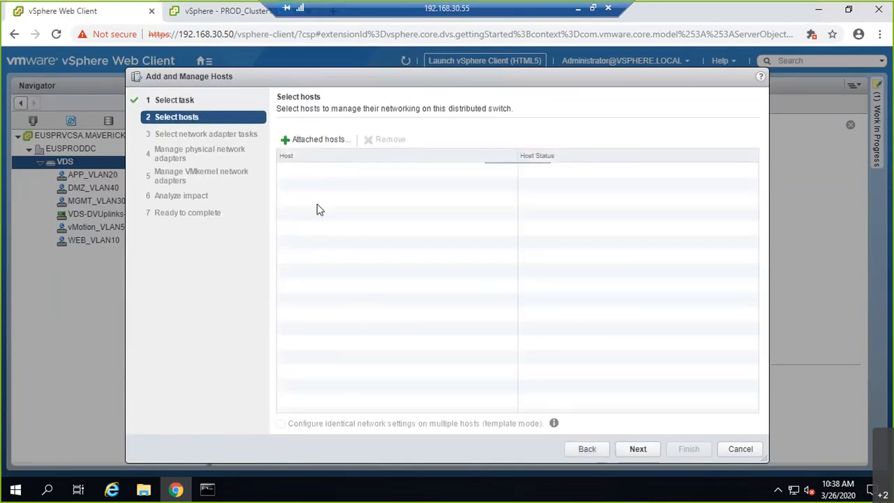
- Select euspresxi01 as the host to manage and limit the network adapter tasks to VMkernel adapters
left_click(317, 143)
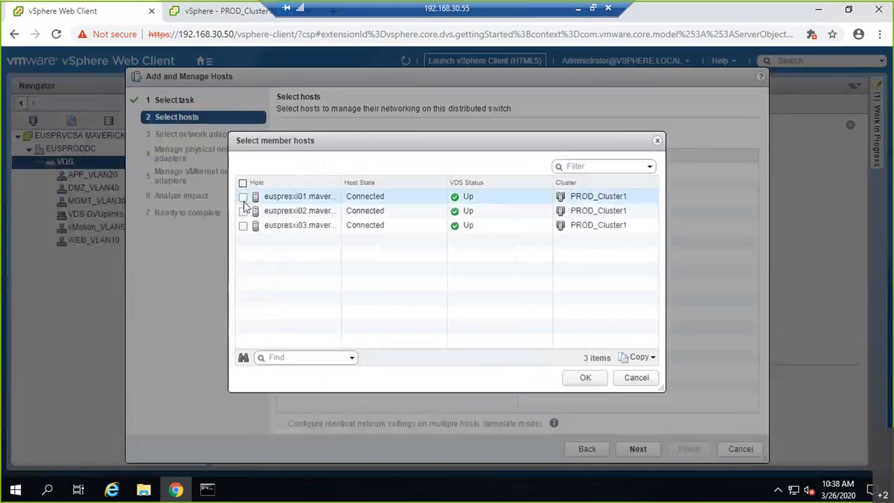
left_click(243, 196)
left_click(585, 380)
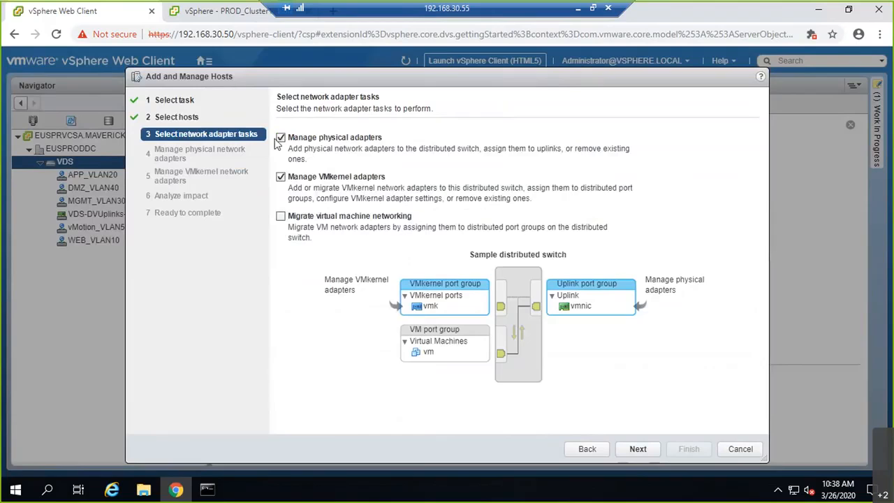
left_click(281, 138)
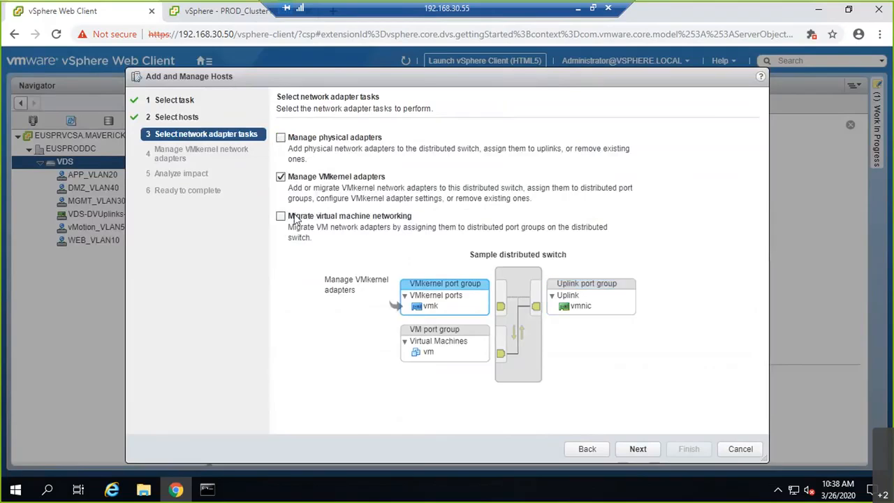
left_click(655, 448)
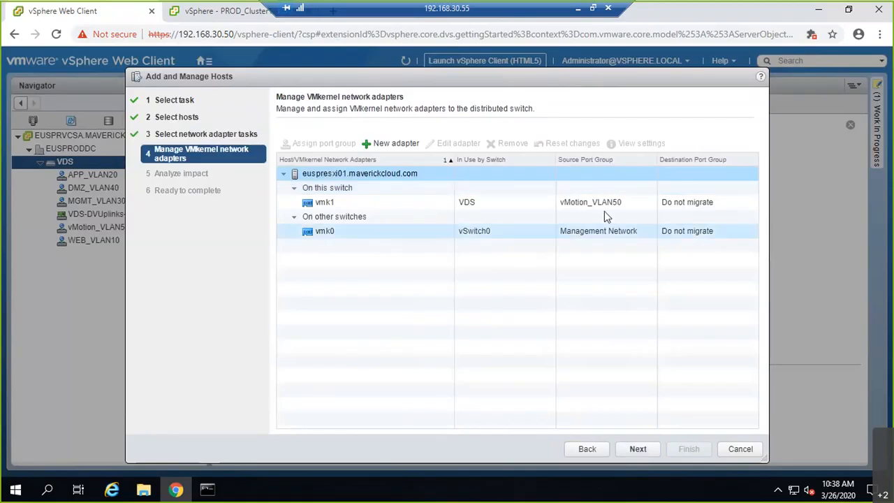
- Examine the port, NIC and IPv4 settings of vmk1 without changing them
left_click(334, 202)
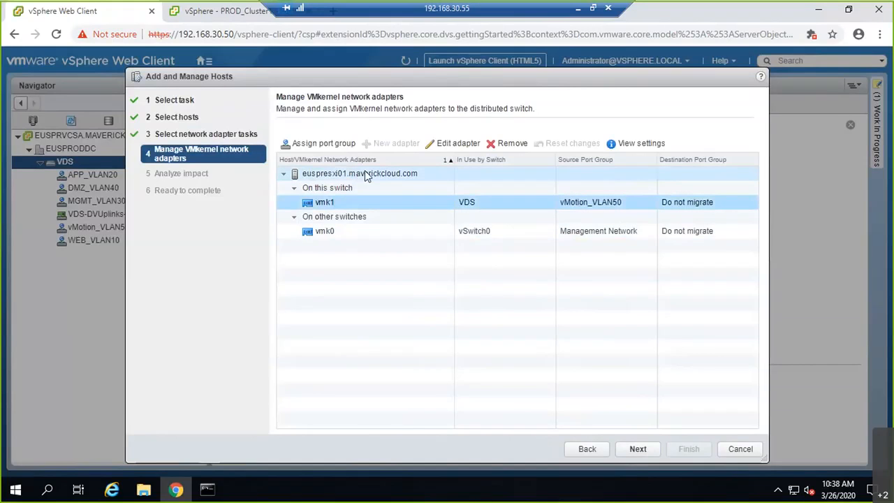
left_click(459, 143)
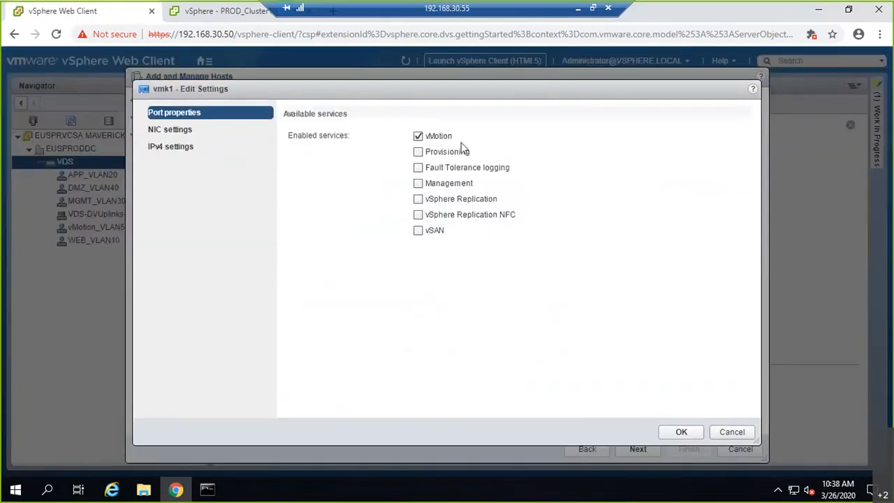
left_click(188, 131)
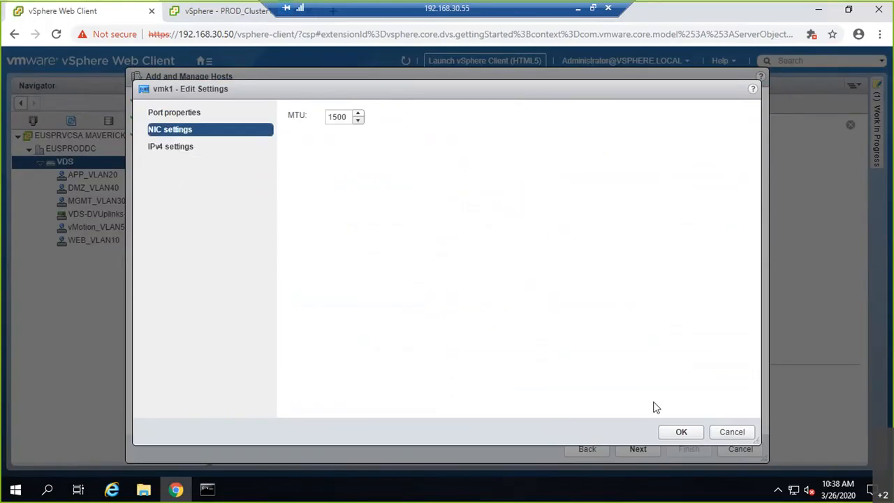
left_click(732, 433)
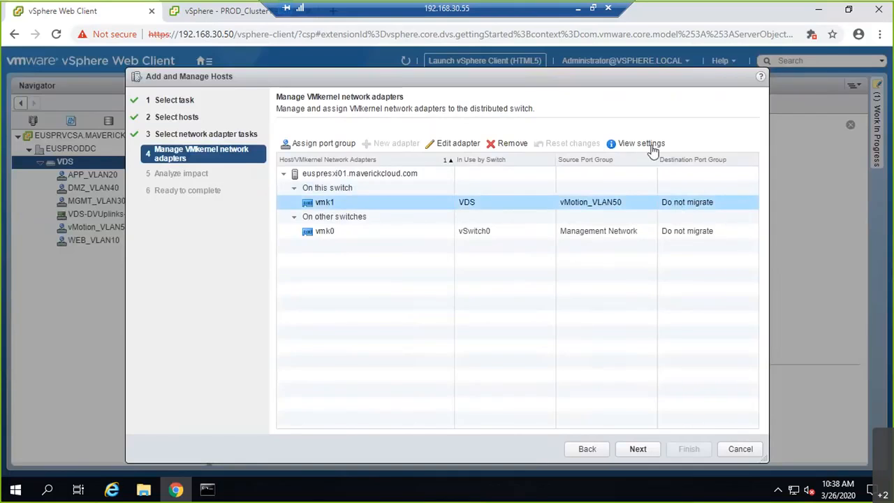
left_click(649, 144)
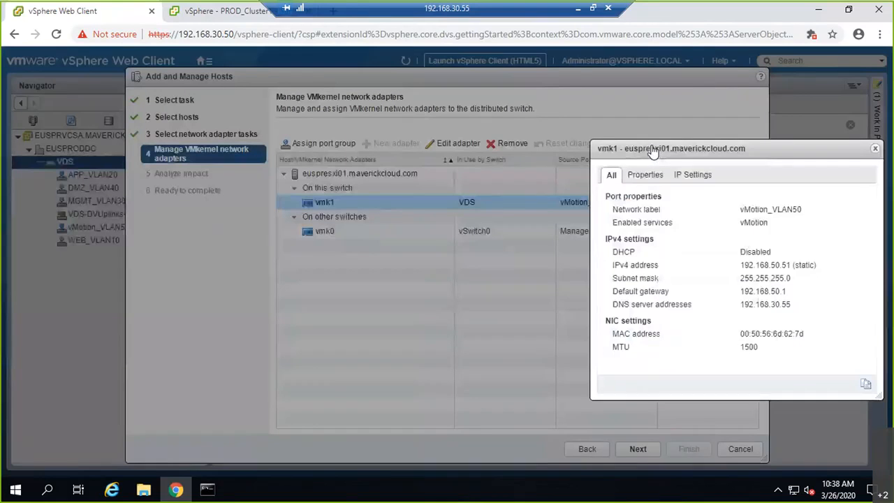
left_click(297, 137)
- Examine the destination port groups that can be assigned to vmk1, leaving without assigning one
left_click(305, 147)
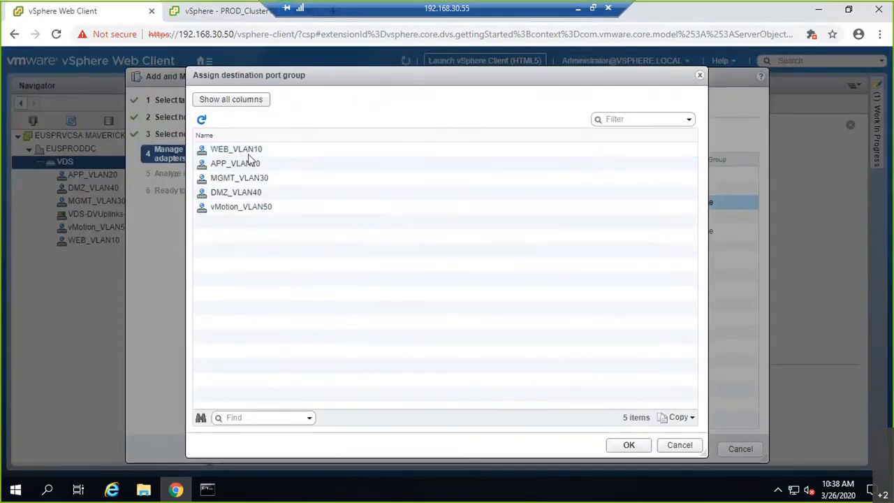
left_click(695, 447)
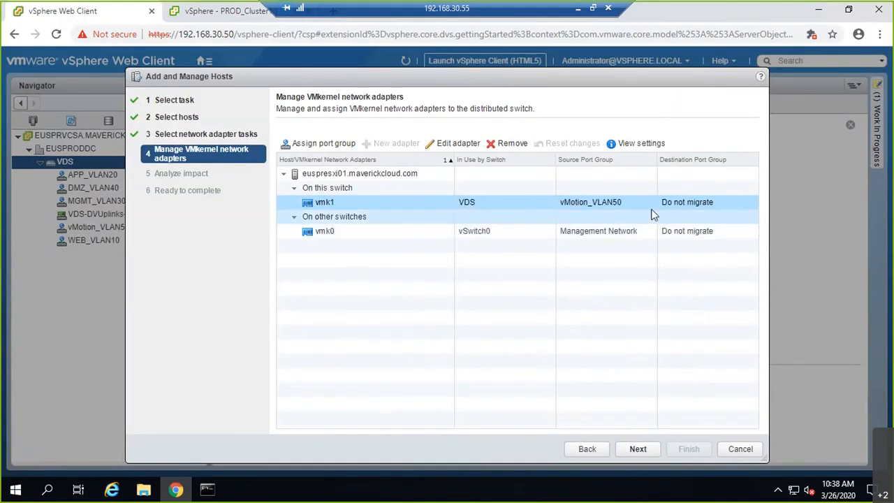
left_click(620, 205)
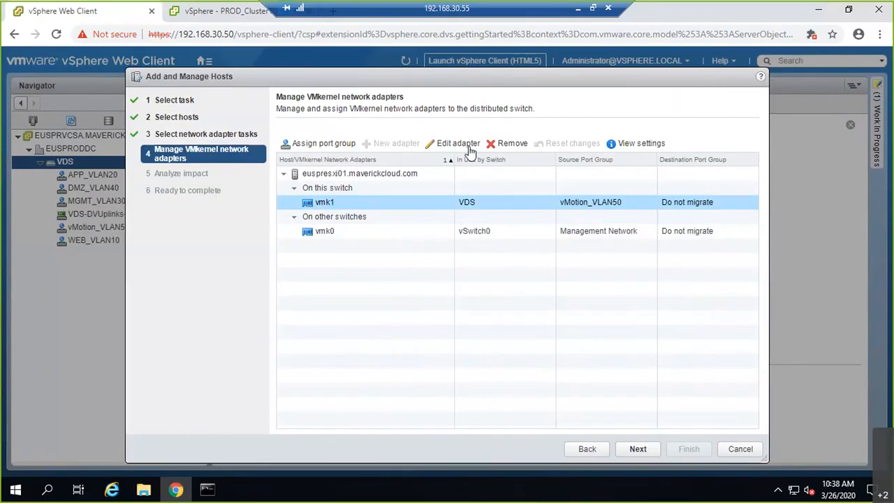
- Examine the existing networks available for a new VMkernel adapter on euspresxi01, leaving without adding one
left_click(375, 175)
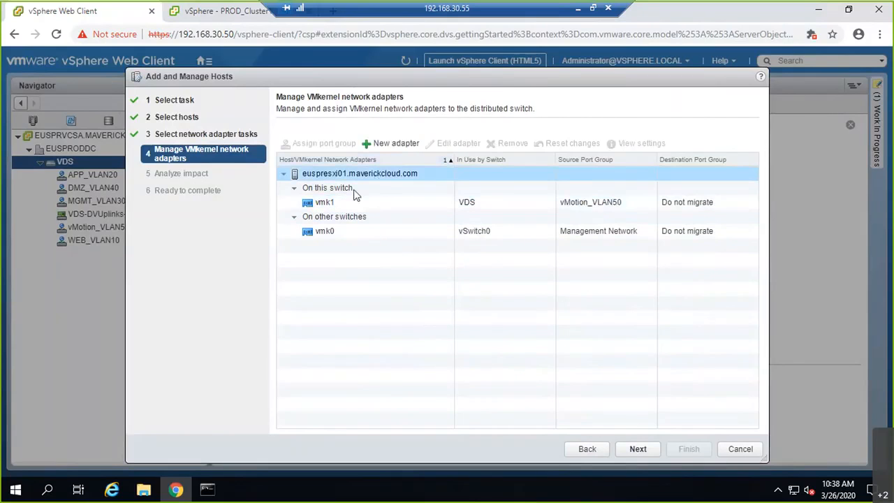
left_click(392, 144)
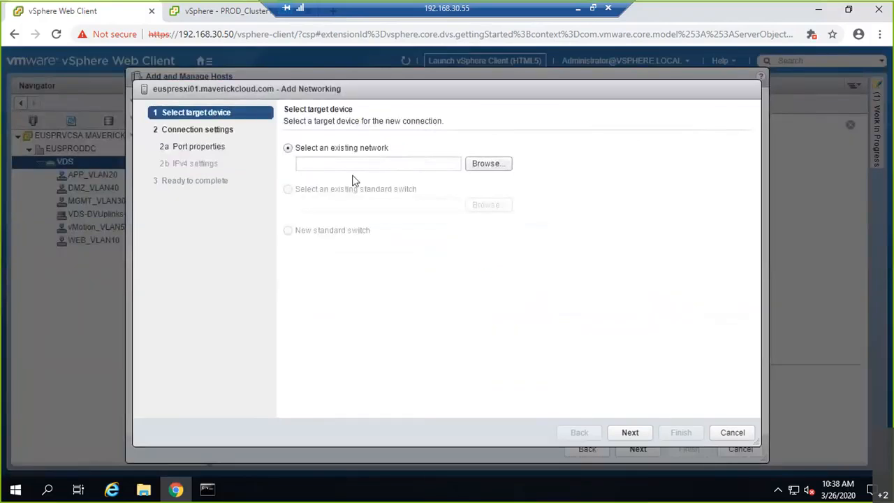
left_click(479, 168)
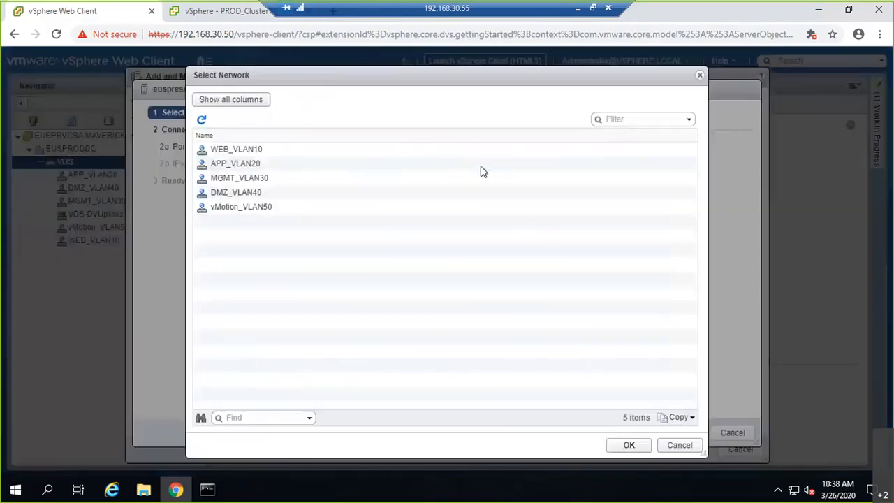
left_click(678, 445)
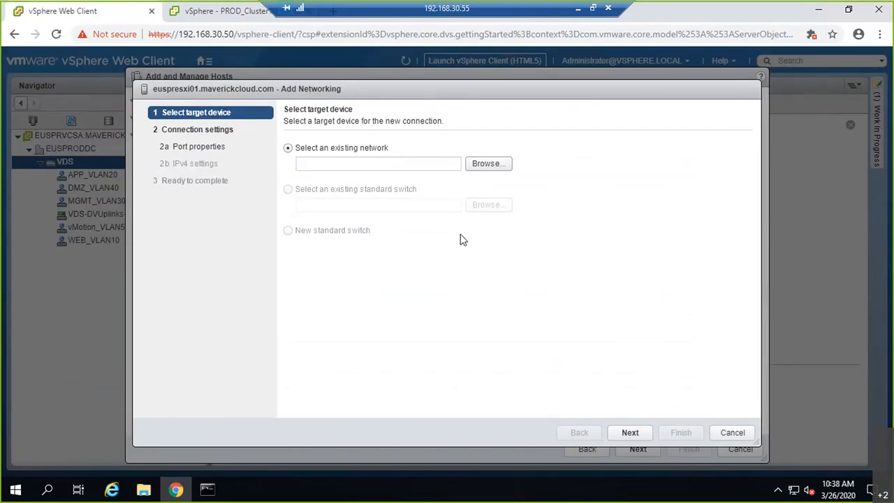
left_click(733, 432)
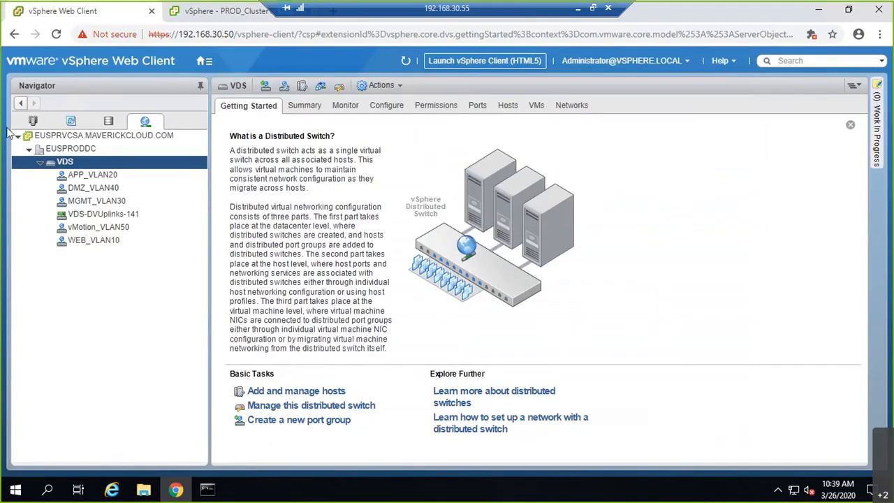
- Display the vSwitch0 diagram of host euspresxi01 and switch to Microsoft Whiteboard
left_click(33, 121)
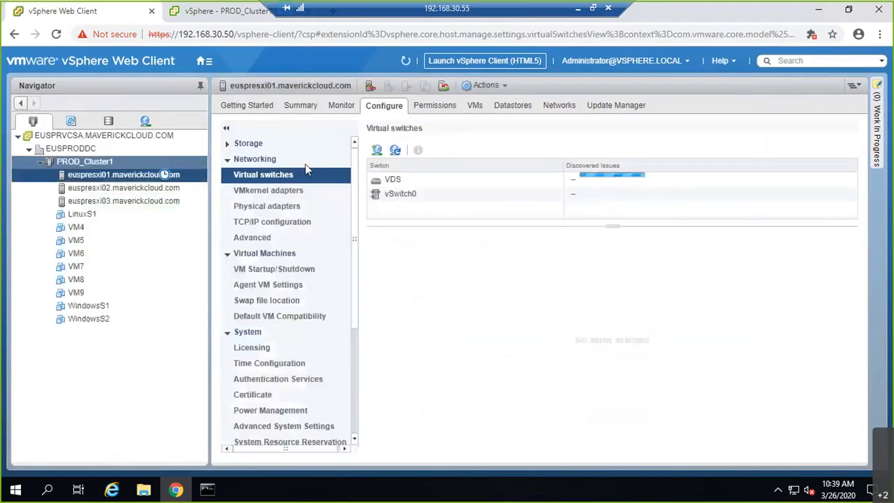
left_click(435, 195)
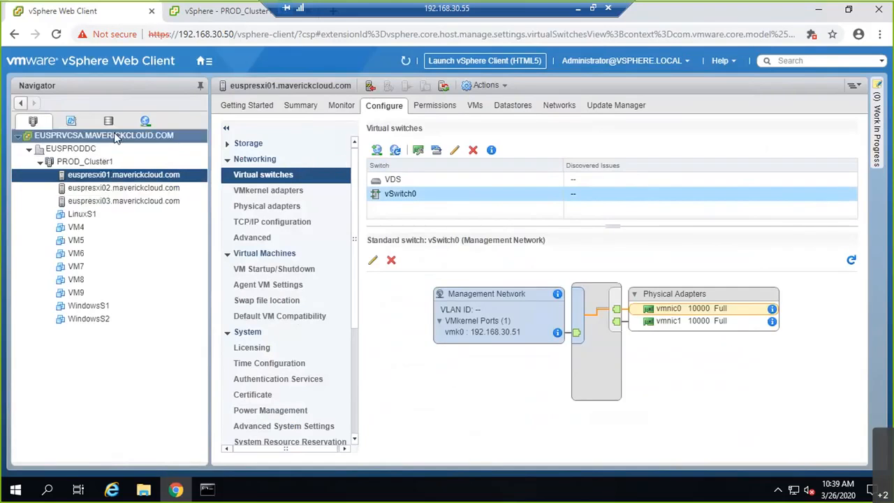
left_click(578, 9)
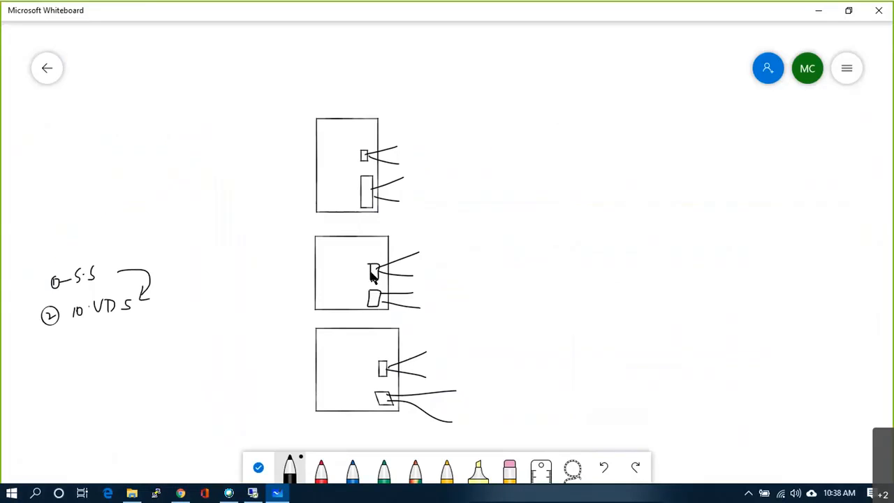
- Sketch a curved arrow from the upper to the lower switch box inside the middle host
mouse_move(371, 270)
left_mouse_down()
mouse_move(357, 296)
mouse_move(366, 307)
left_mouse_up()
mouse_move(346, 304)
left_mouse_down()
mouse_move(347, 274)
mouse_move(362, 270)
left_mouse_up()
key("ctrl+z")
key("ctrl+z")
- Clear the canvas and draw a large square host with two small adapter boxes across its right edge
left_click(850, 70)
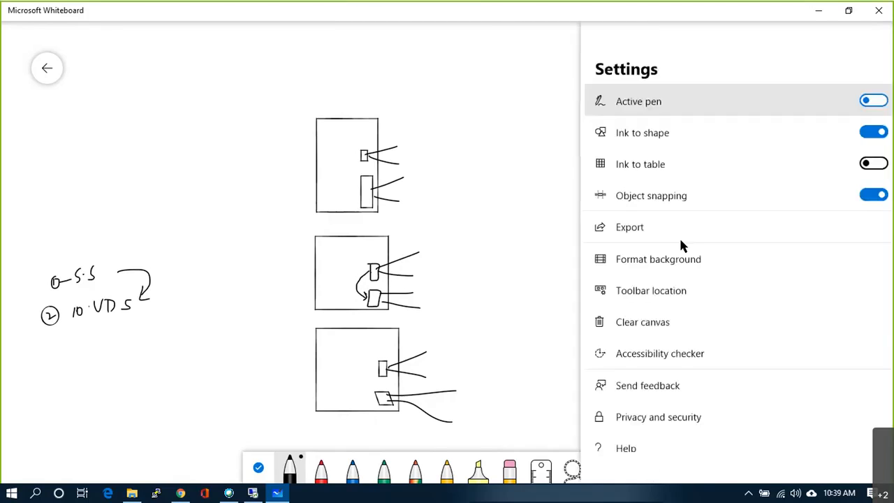
left_click(673, 324)
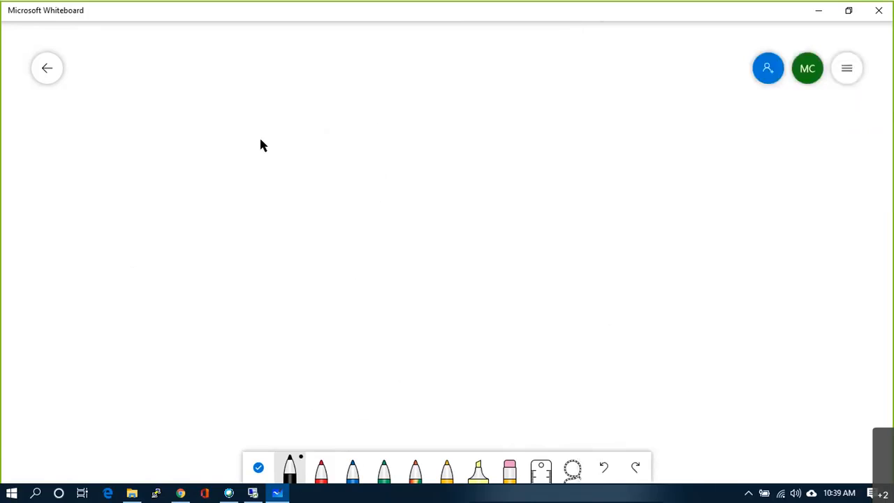
mouse_move(308, 87)
left_mouse_down()
mouse_move(289, 292)
mouse_move(447, 286)
mouse_move(461, 93)
mouse_move(321, 87)
left_mouse_up()
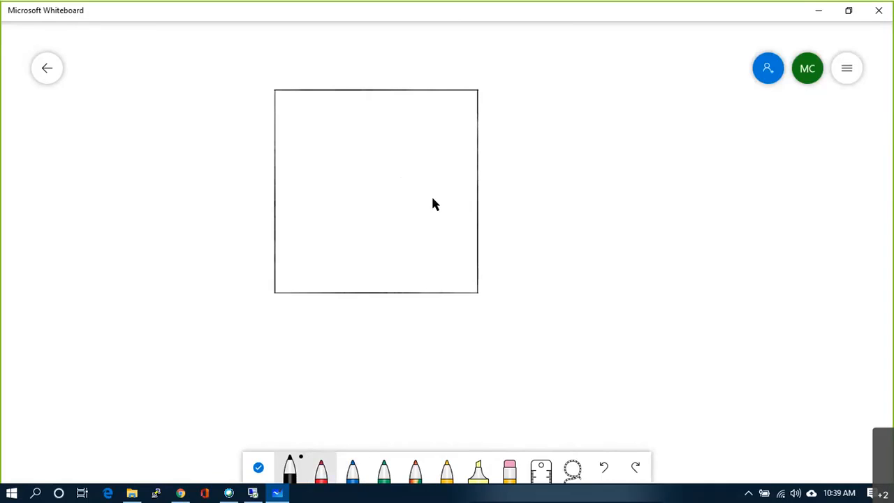
mouse_move(461, 197)
left_mouse_down()
mouse_move(491, 215)
mouse_move(461, 216)
mouse_move(461, 201)
left_mouse_up()
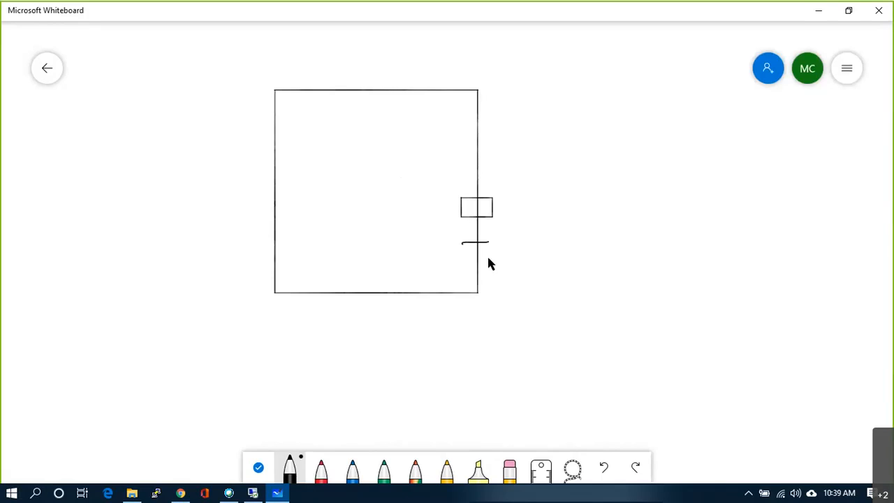
mouse_move(472, 265)
left_mouse_down()
mouse_move(459, 261)
mouse_move(461, 247)
left_mouse_up()
- Write a boxed VM label inside the large square and draw a line leading out of each adapter box
mouse_move(355, 132)
left_mouse_down()
mouse_move(356, 142)
mouse_move(326, 147)
mouse_move(326, 121)
mouse_move(361, 120)
mouse_move(362, 144)
left_mouse_up()
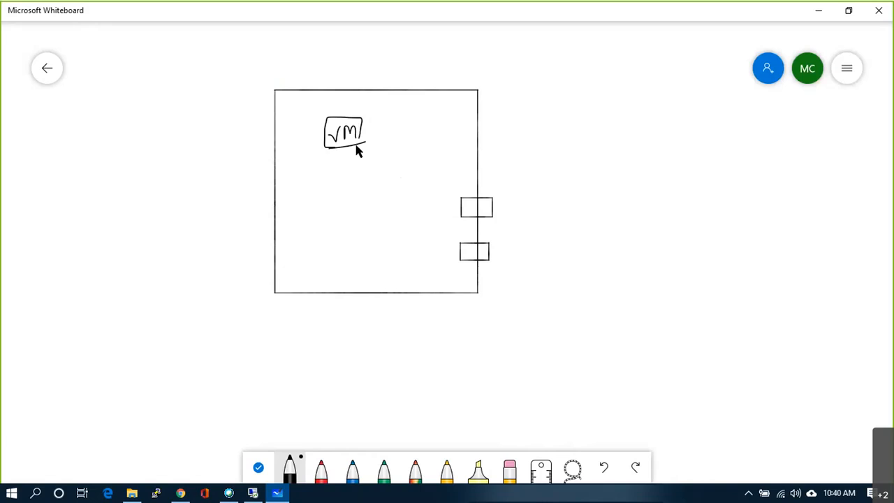
mouse_move(480, 207)
left_mouse_down()
mouse_move(513, 201)
mouse_move(528, 183)
left_mouse_up()
mouse_move(472, 253)
left_mouse_down()
mouse_move(510, 260)
mouse_move(517, 271)
left_mouse_up()
- Add the text 192.168.10.51 beside the line of the upper adapter
right_click(544, 171)
left_click(558, 140)
scroll(550, 183, "up", 3)
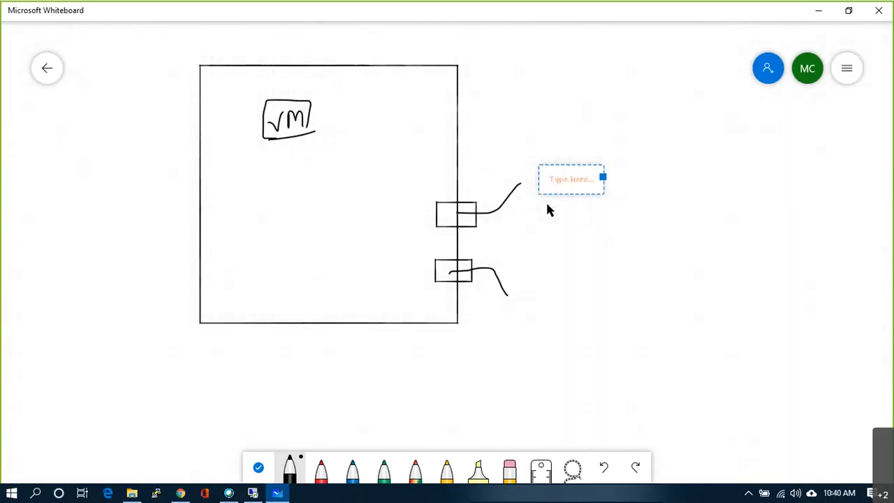
type("192.1")
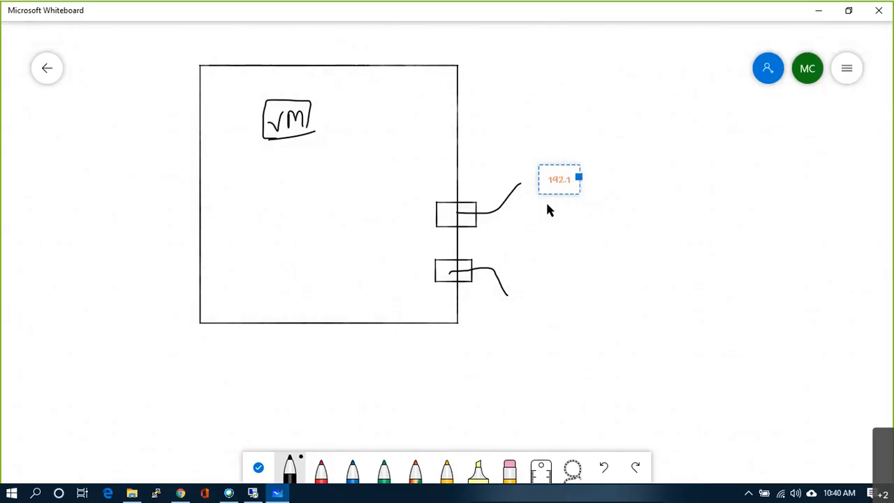
type("68.50.")
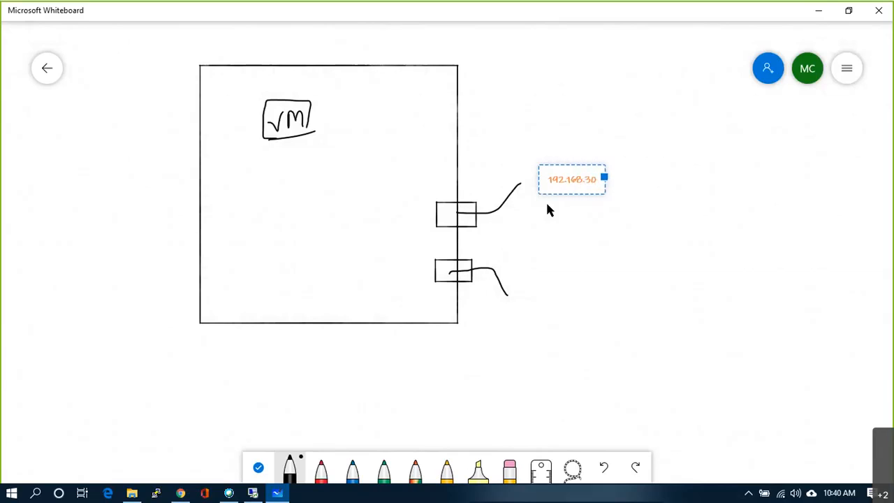
key("BackSpace")
key("BackSpace")
key("BackSpace")
type("10.51")
left_click(546, 230)
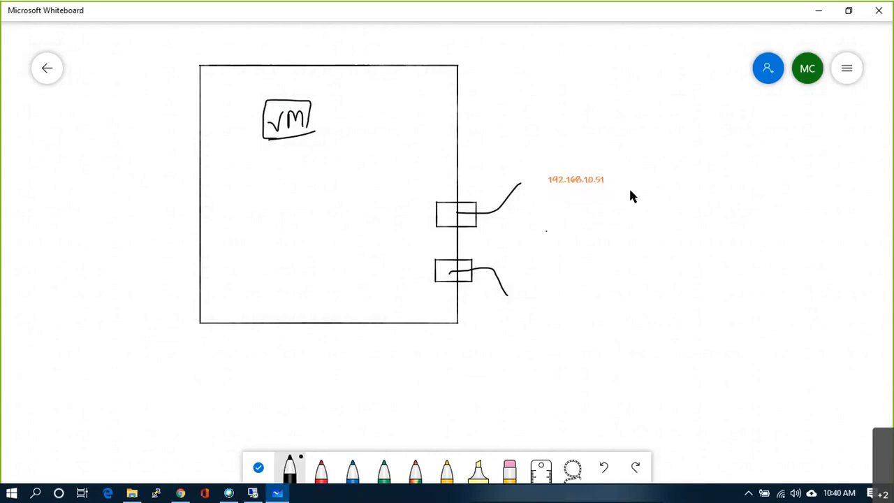
- Add the text label Production beside the upper adapter's IP address
right_click(635, 182)
left_click(650, 154)
type("Production")
left_click(579, 252)
- Add the text 192.168.60.51 beside the line of the lower adapter
right_click(524, 292)
left_click(533, 267)
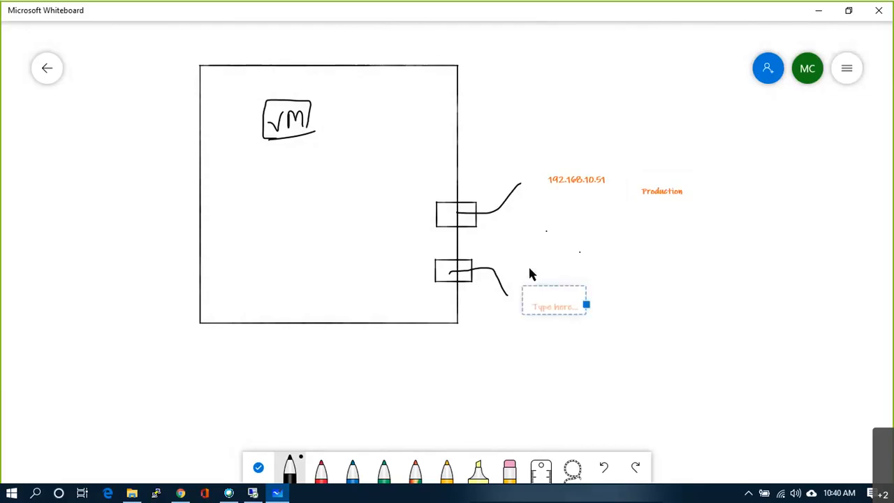
type("192.16")
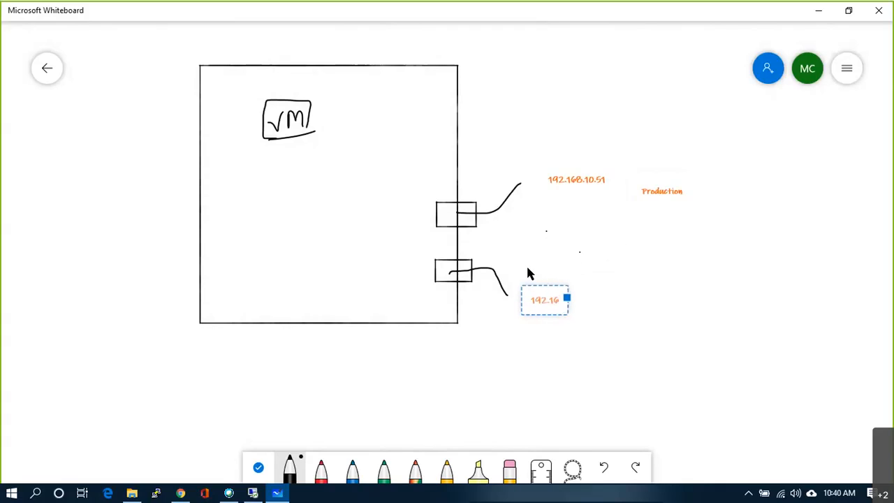
type("8.5")
key("BackSpace")
type("60.")
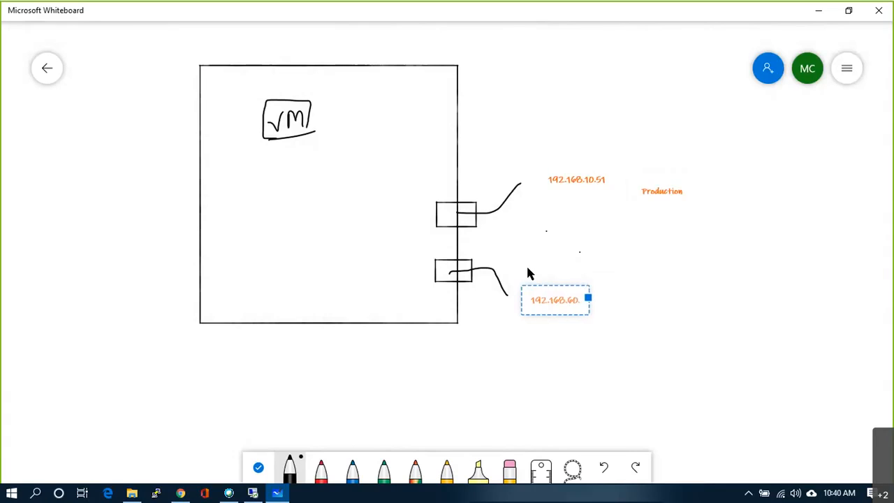
type("51")
left_click(600, 322)
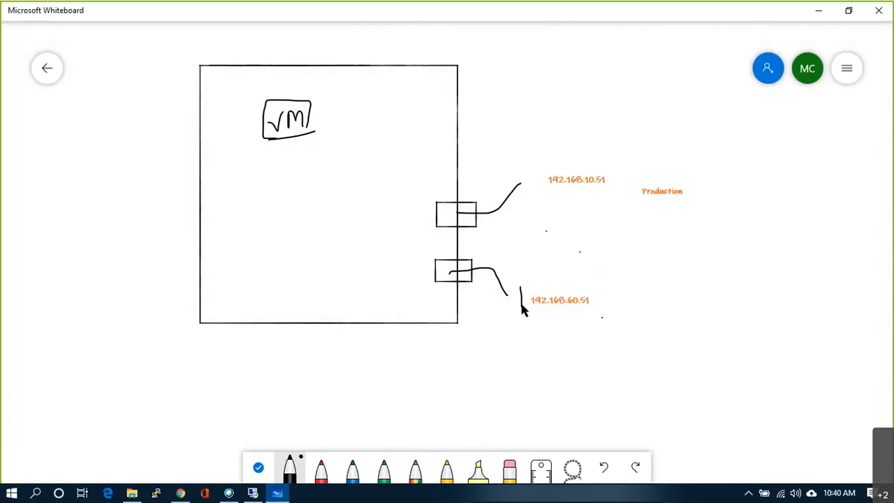
- Frame the lower adapter's IP address with a rectangle and add the text label Backup beside it
mouse_move(585, 317)
left_mouse_down()
mouse_move(594, 293)
mouse_move(521, 286)
left_mouse_up()
right_click(615, 302)
left_click(629, 272)
type("Backup")
left_click(628, 273)
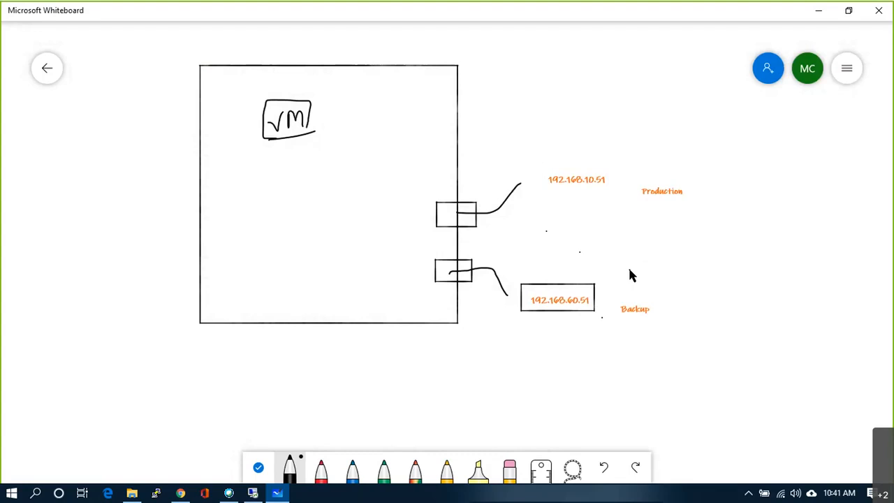
- Draw a path from inside the host through the lower adapter to a new upright server box
mouse_move(394, 227)
left_mouse_down()
mouse_move(399, 253)
mouse_move(473, 279)
mouse_move(553, 345)
mouse_move(752, 351)
left_mouse_up()
left_click_drag(758, 315, 752, 383)
left_click_drag(805, 402, 812, 308)
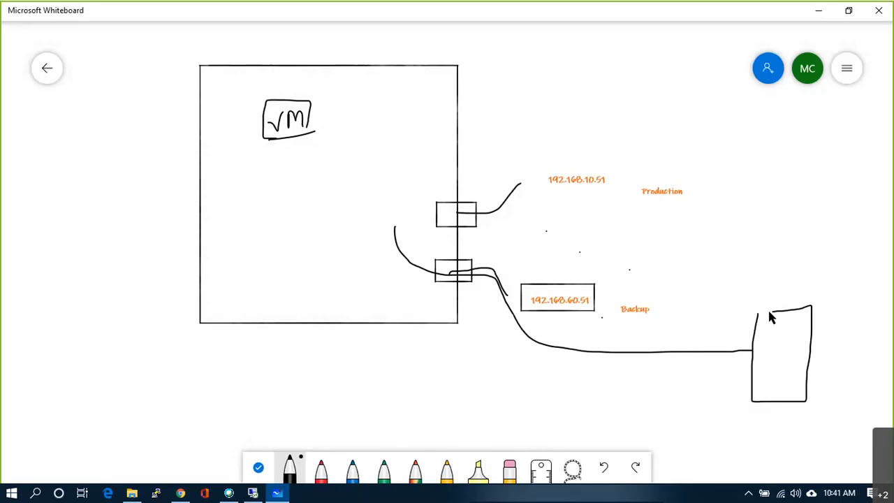
- Label the new server box BKUP SErver, with the letters B, K, U and P stacked vertically
left_click(779, 316)
left_click(785, 307)
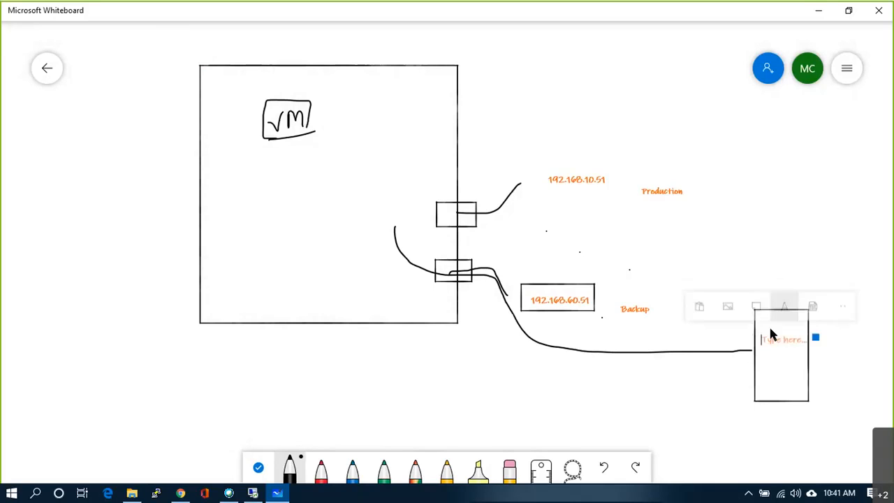
type("B")
key("Return")
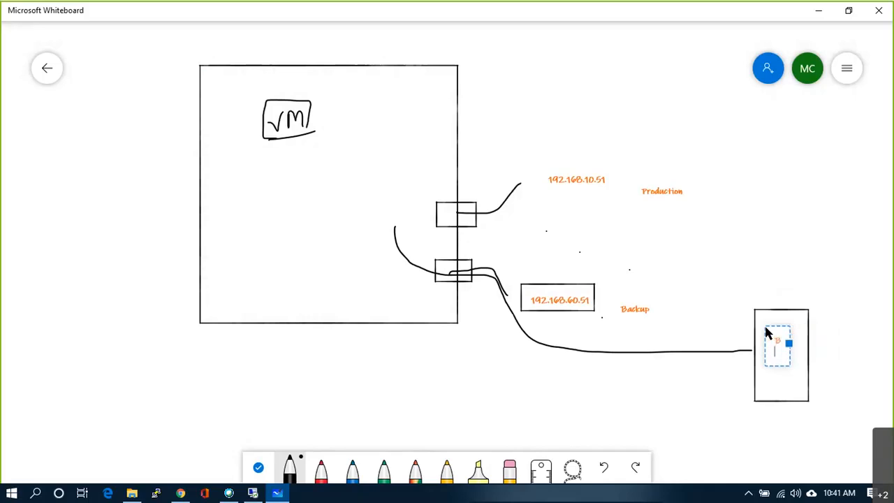
type("K")
key("Return")
type("IU")
key("Return")
key("BackSpace")
key("BackSpace")
key("BackSpace")
type("U")
key("Return")
type("P")
key("Return")
type("SErver")
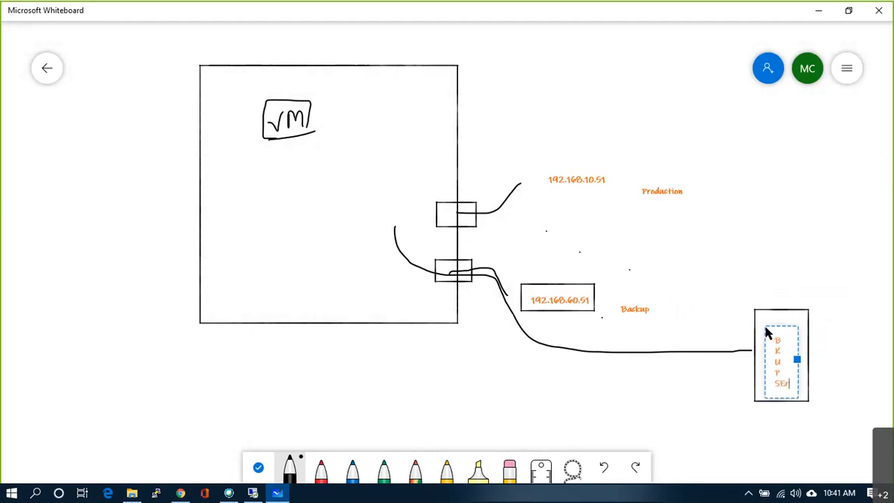
- Append the IP address 192.168.60.2 to the backup server's label
type(" 192.1")
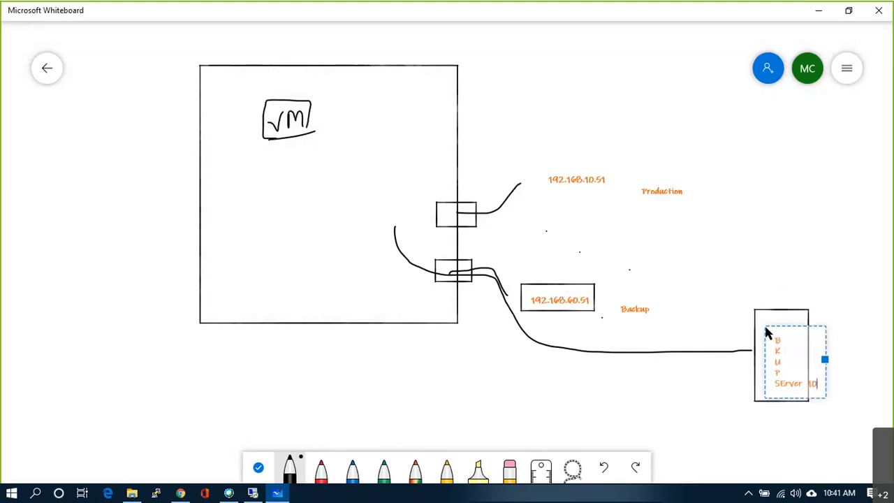
type("6")
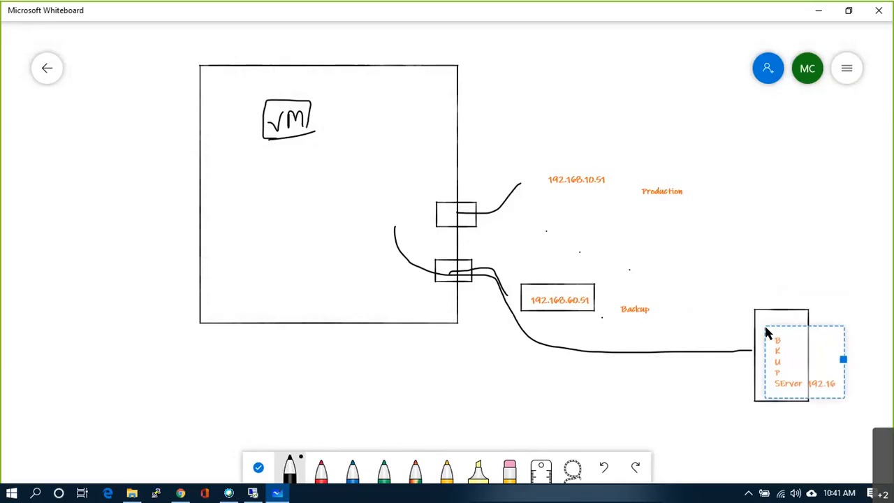
type("8.50")
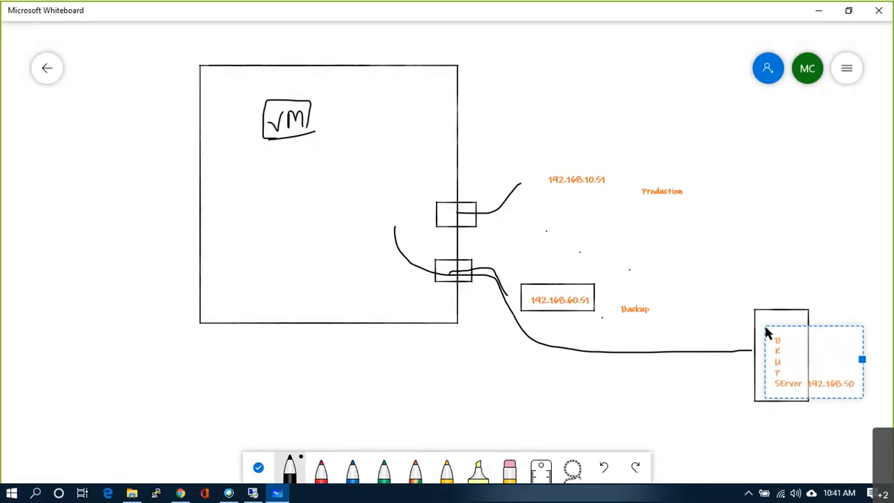
key("BackSpace")
key("BackSpace")
type("60.2")
left_click(707, 415)
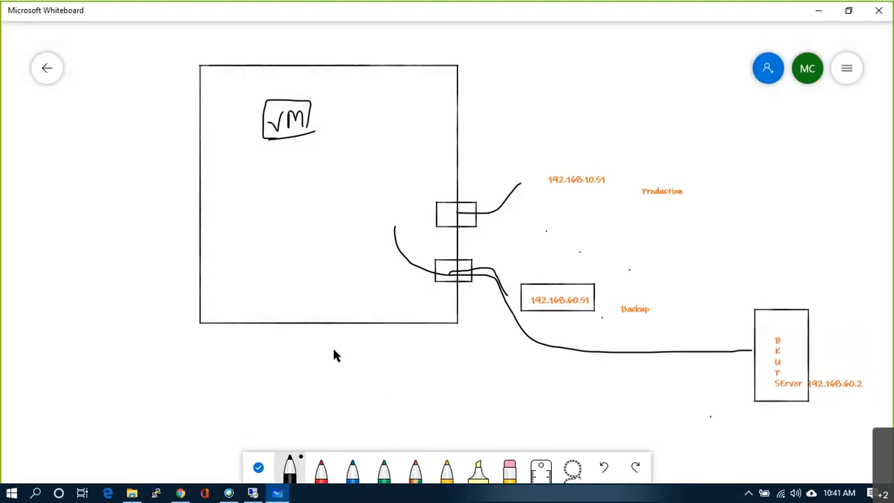
- Extend the production line to a new small box and draw an arrow pointing at that box from outside
scroll(332, 345, "down", 3)
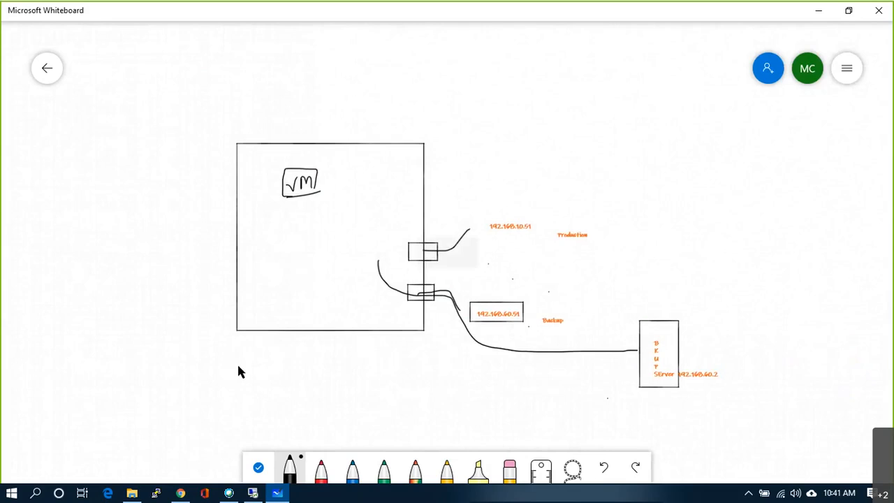
scroll(237, 362, "up", 2)
left_click_drag(570, 169, 758, 143)
left_click_drag(781, 108, 757, 111)
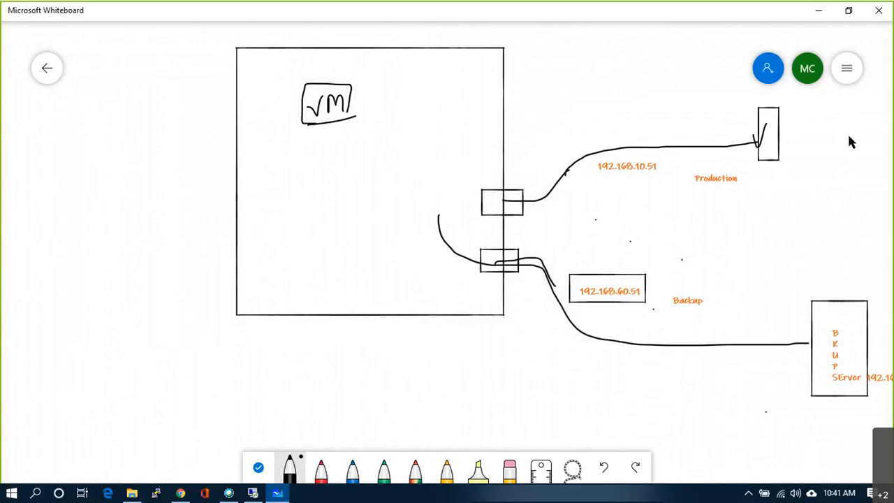
mouse_move(810, 145)
left_mouse_down()
mouse_move(791, 140)
mouse_move(805, 147)
left_mouse_up()
- Draw drives C, D and E below the VM and an arrow through the lower adapter to the backup server
mouse_move(338, 140)
left_mouse_down()
mouse_move(355, 172)
mouse_move(336, 183)
left_mouse_up()
mouse_move(340, 162)
left_mouse_down()
mouse_move(332, 167)
mouse_move(353, 188)
mouse_move(343, 221)
mouse_move(354, 245)
mouse_move(344, 236)
mouse_move(349, 264)
left_mouse_up()
left_click(338, 253)
mouse_move(353, 176)
left_mouse_down()
mouse_move(415, 209)
mouse_move(475, 260)
mouse_move(523, 272)
mouse_move(585, 336)
mouse_move(662, 346)
mouse_move(807, 339)
left_mouse_up()
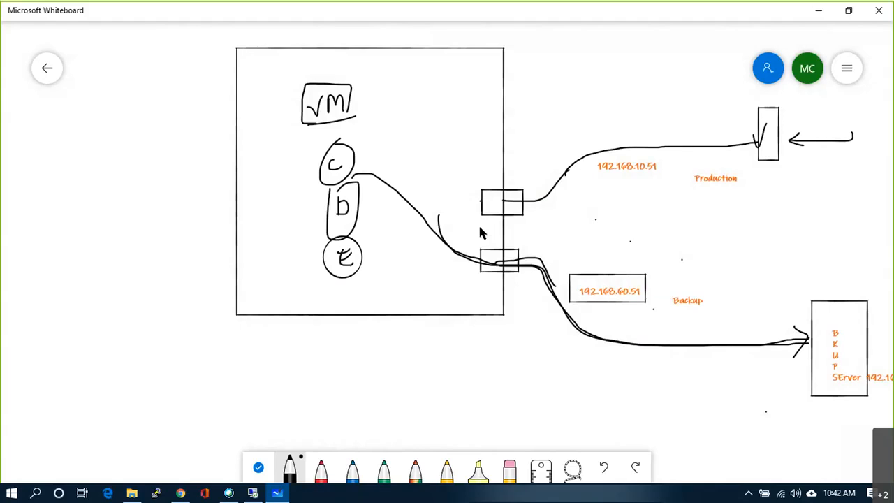
- Underline the production IP address with a curve and handwrite 10.1 below it
left_click(495, 252)
mouse_move(624, 194)
left_mouse_down()
mouse_move(623, 205)
mouse_move(656, 180)
left_mouse_up()
left_click(637, 199)
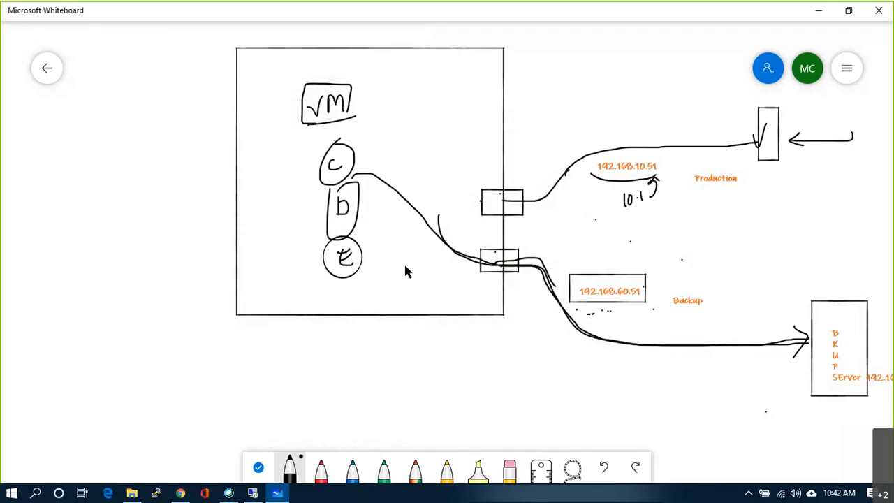
- Sketch marks and a line near drive E leading toward the lower adapter, and switch back to the vSphere Web Client
mouse_move(355, 292)
left_mouse_down()
mouse_move(357, 305)
mouse_move(370, 296)
mouse_move(378, 306)
left_mouse_up()
left_click_drag(373, 297, 382, 302)
mouse_move(389, 292)
left_mouse_down()
mouse_move(386, 300)
mouse_move(437, 276)
left_mouse_up()
left_click(253, 492)
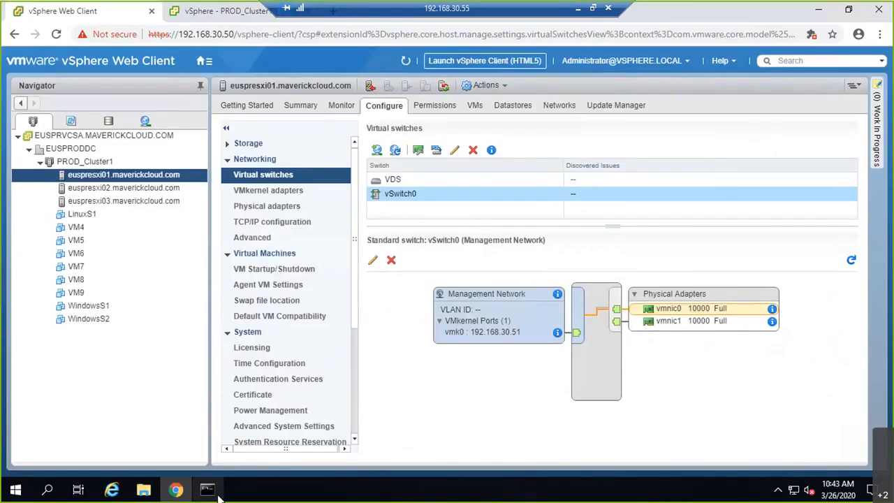
- Switch to the Command Prompt, show the usage help of the route command and highlight its route ADD example
type("route")
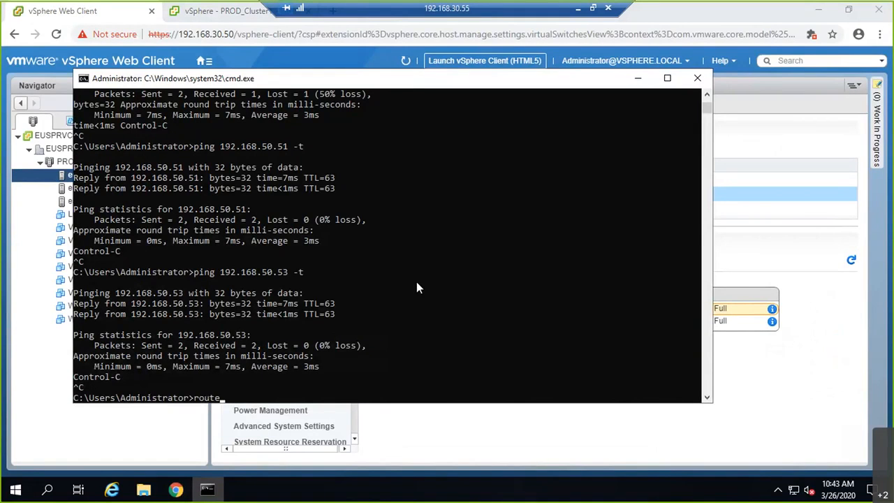
key("Return")
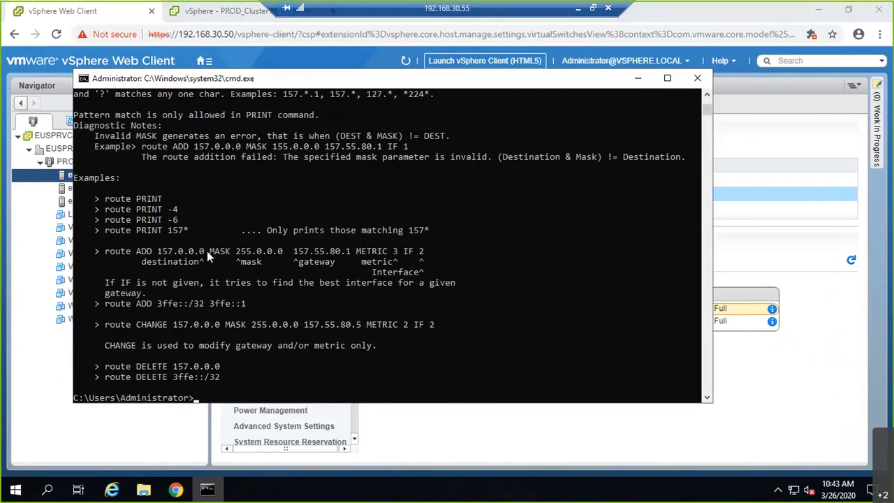
left_click_drag(160, 253, 419, 241)
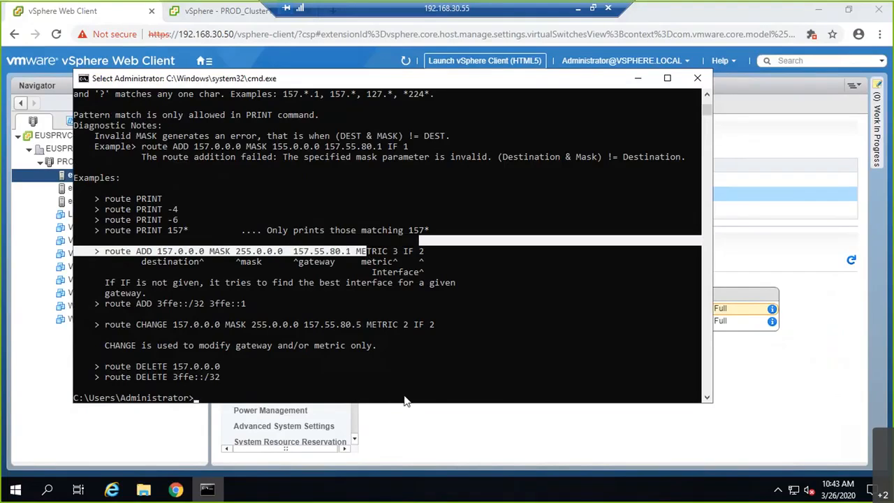
left_click(428, 314)
- Add several blank prompt lines below the help output and list the routing table with route print
key("Return")
key("Return")
key("Return")
key("Return")
key("Return")
key("Return")
key("Return")
key("Return")
key("Return")
type("route print")
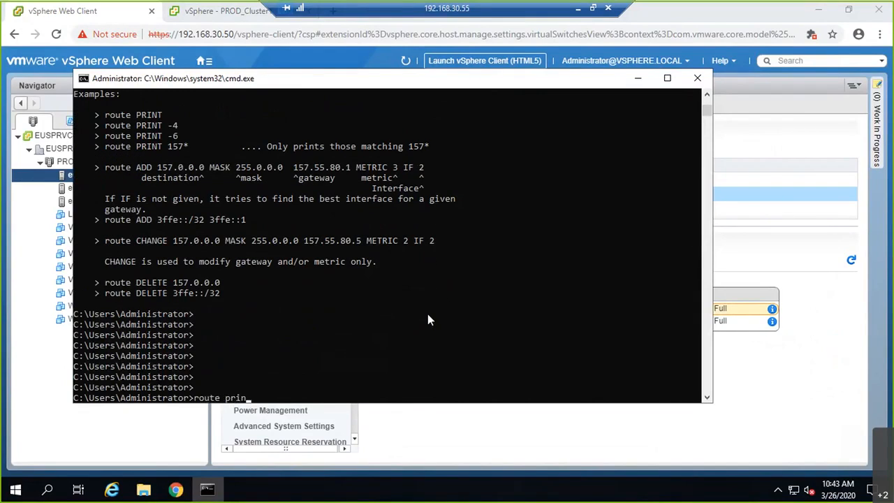
key("Return")
- Review the IPv4 route table and highlight its Persistent Routes section
scroll(167, 232, "up", 3)
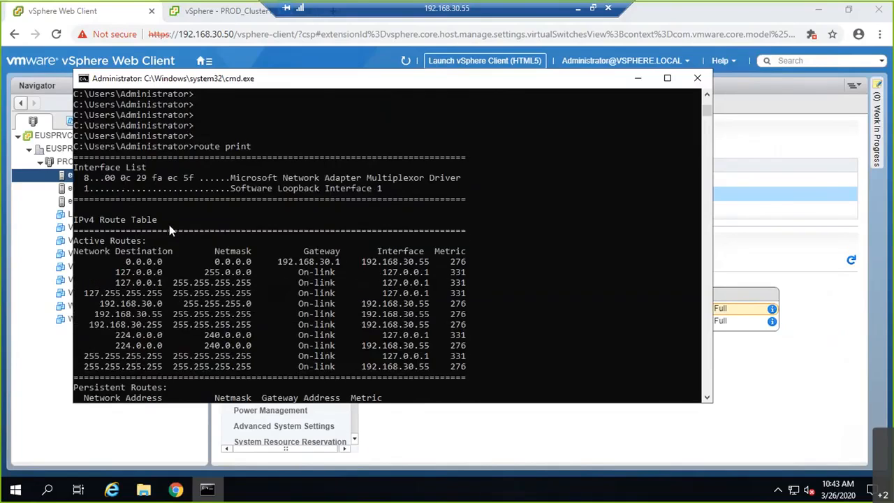
scroll(173, 224, "down", 7)
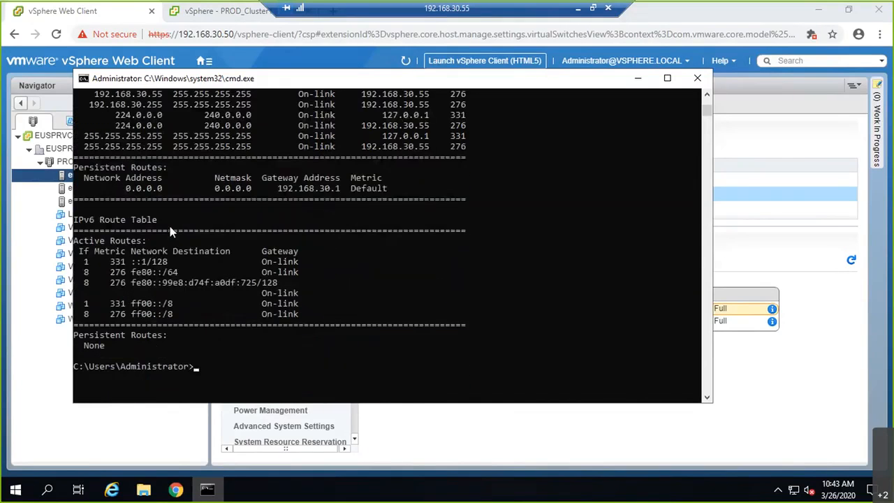
left_click(84, 168)
left_click_drag(83, 168, 477, 207)
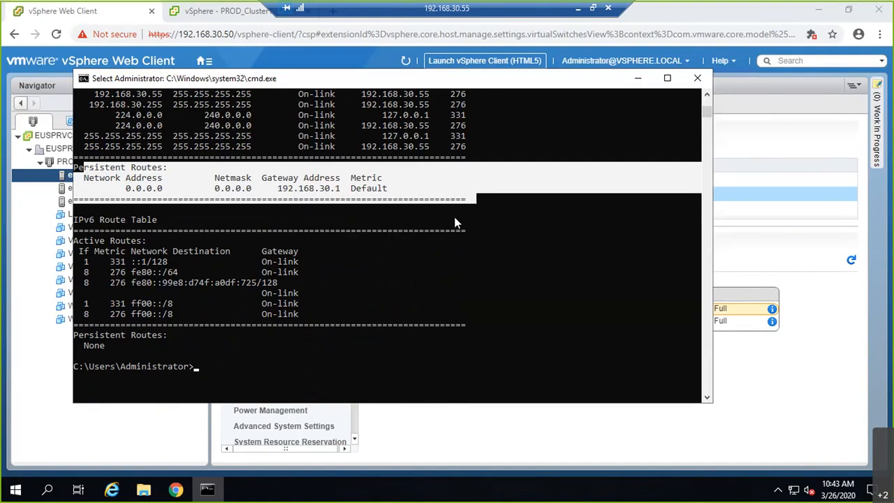
- Switch to Microsoft Whiteboard and add a text box reading "Private VLAN" in the empty area beside the network sketch
left_click(579, 9)
scroll(706, 304, "down", 3)
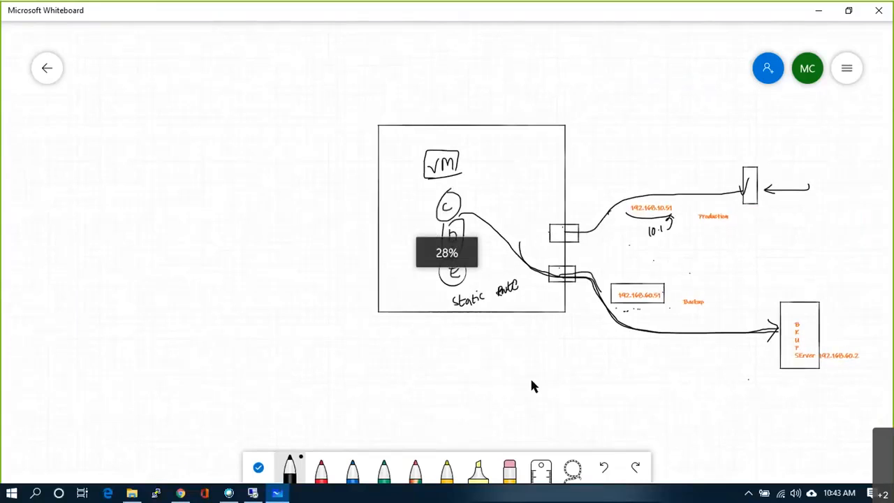
right_click(102, 241)
left_click(114, 204)
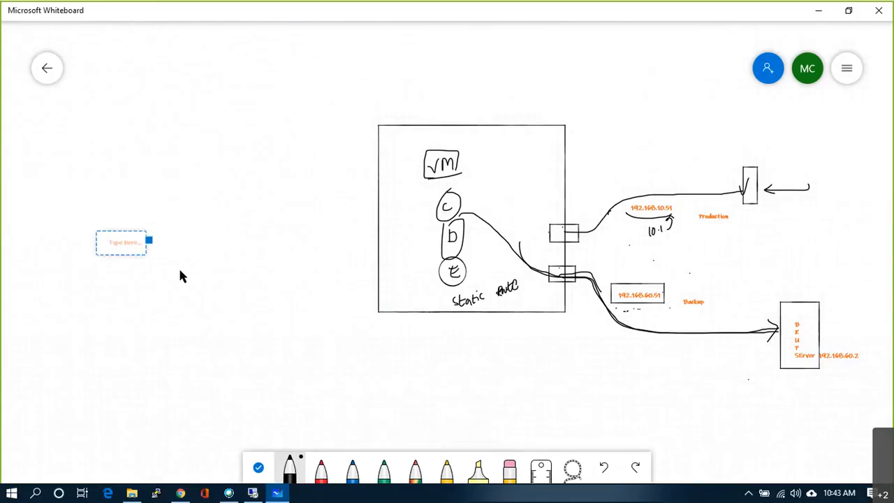
scroll(94, 269, "up", 6)
scroll(132, 279, "up", 4)
scroll(132, 279, "down", 3)
type("Private VLAN")
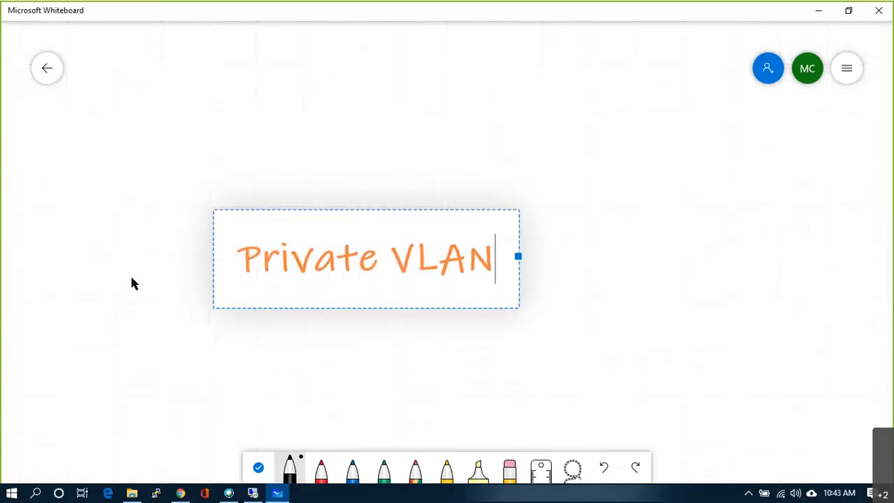
scroll(463, 411, "down", 1)
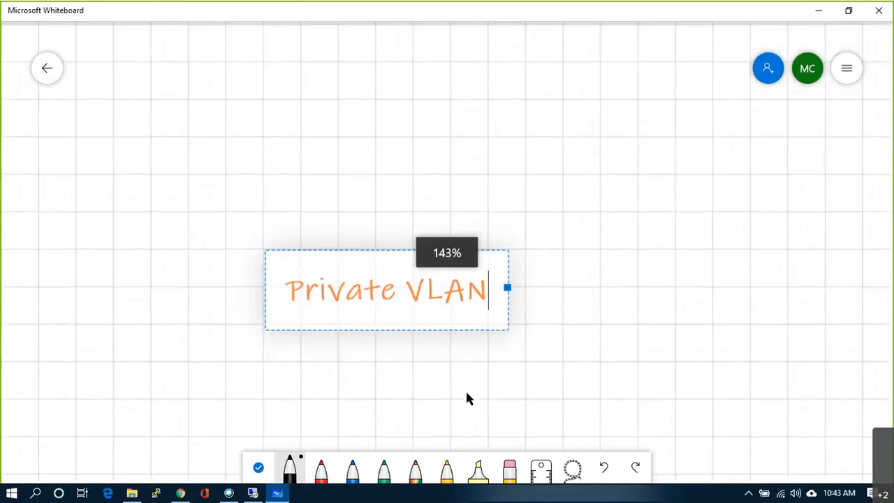
scroll(467, 399, "up", 3)
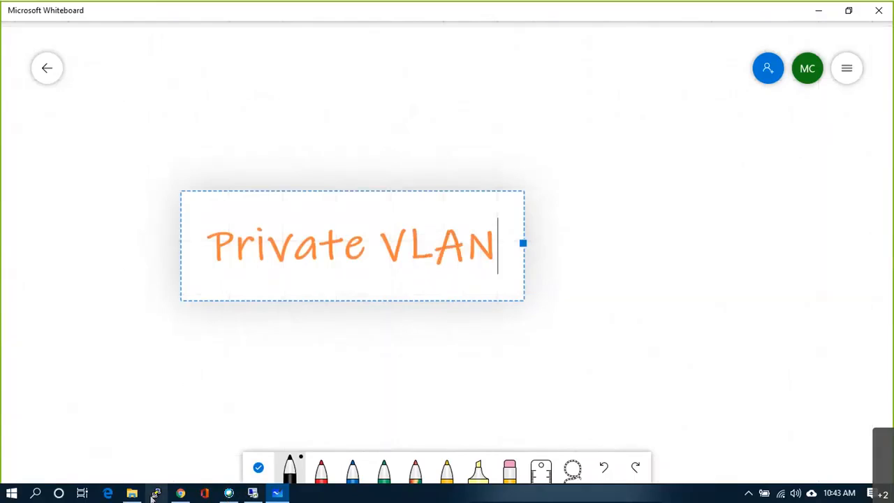
- Switch to the Chrome browser, search Google Images for "private vlan in vmware" and enlarge the VMware vSphere and Private VLANs diagram
left_click(180, 493)
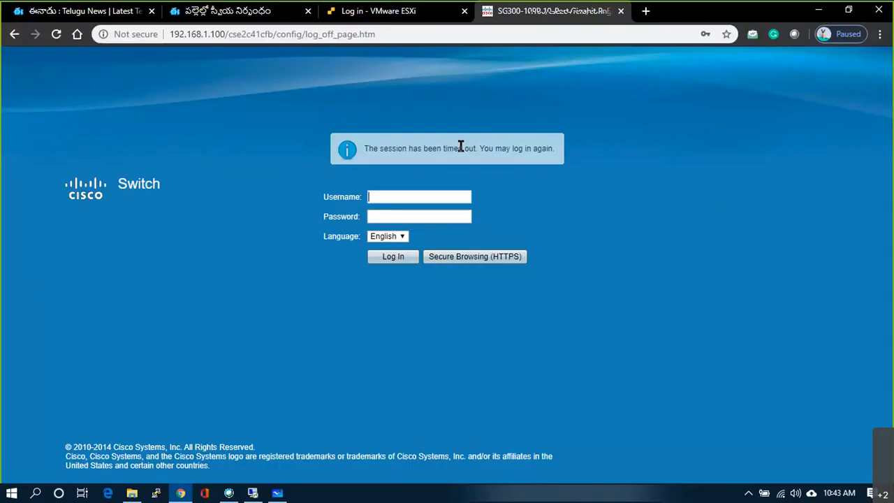
left_click(592, 33)
type("private ")
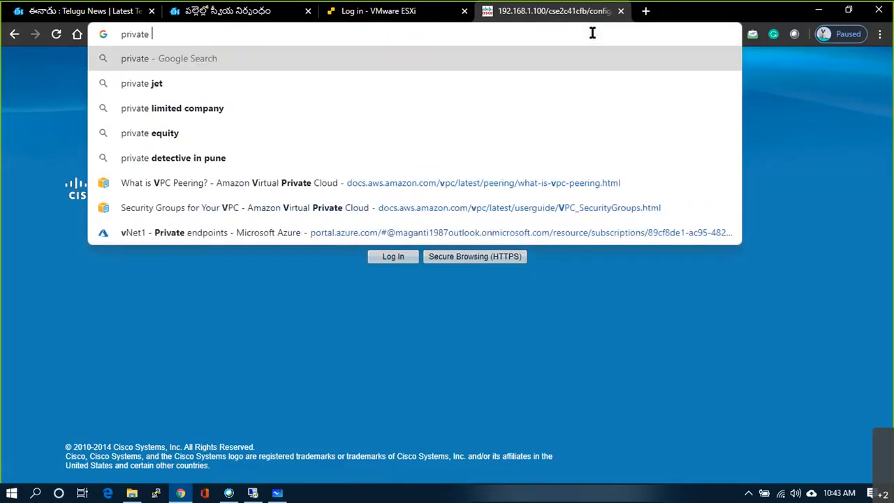
type("VLAN in V")
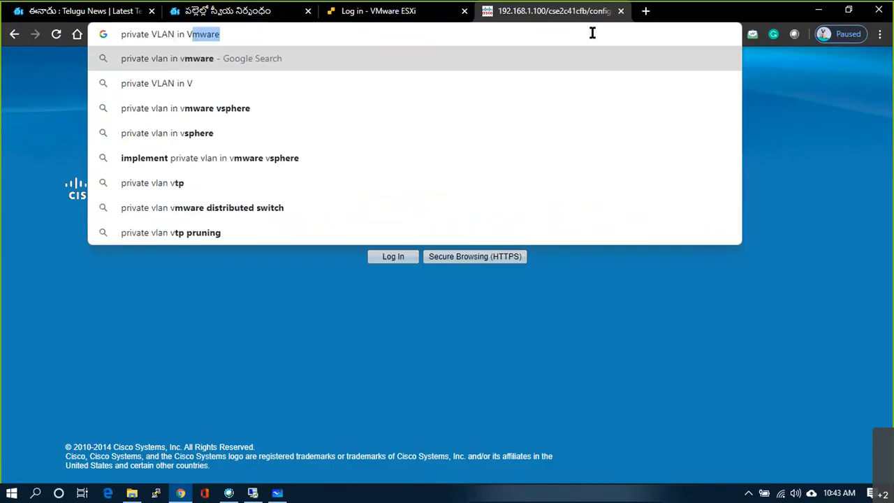
key("Return")
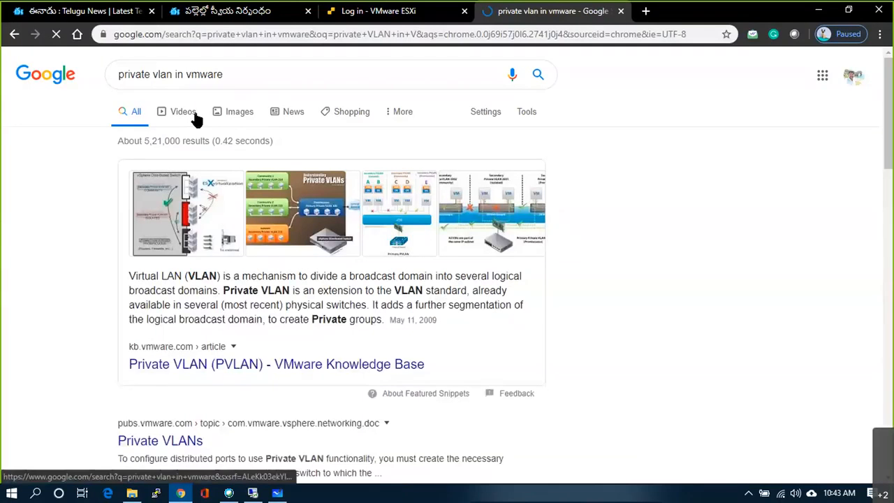
left_click(236, 117)
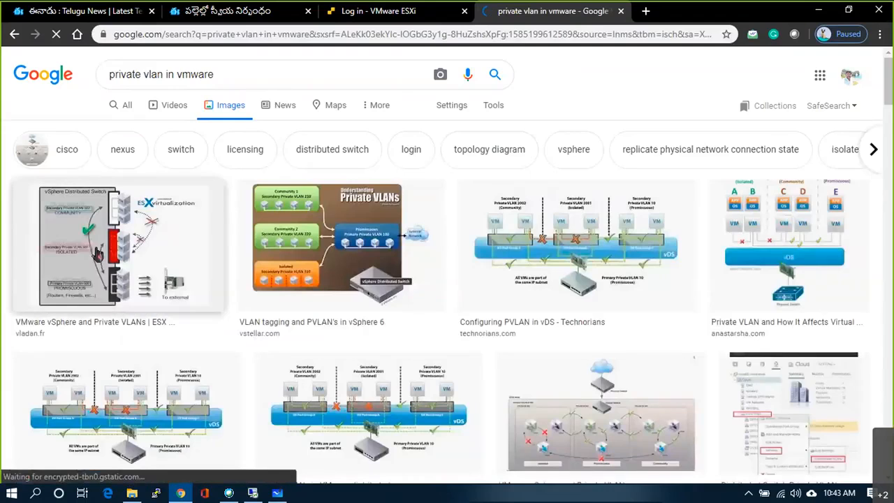
left_click(98, 253)
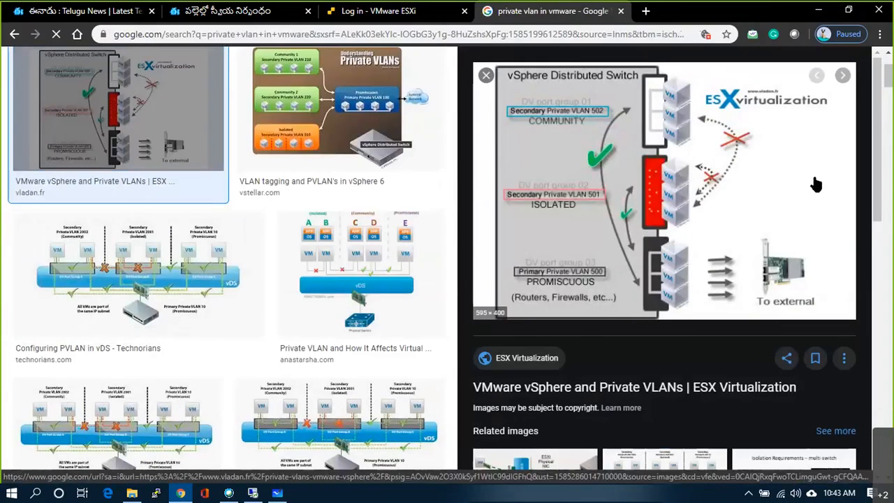
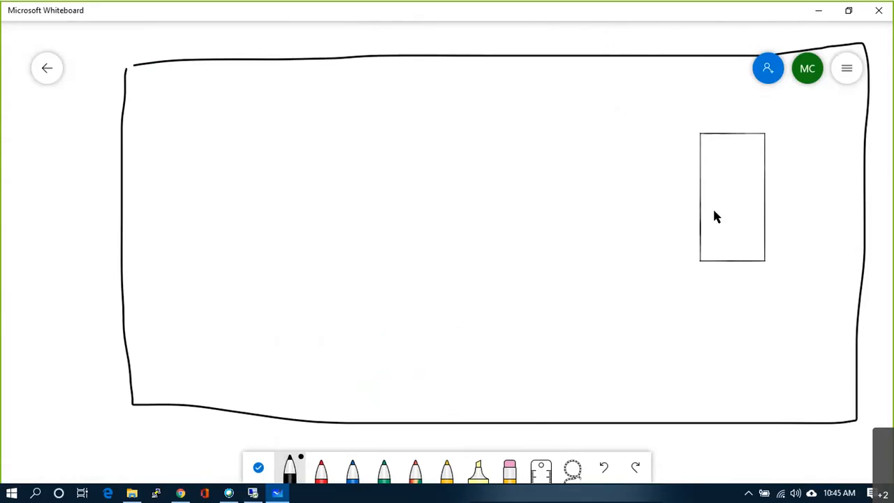
- On the whiteboard, label the tall rectangle inside the large frame "Backup Server"
left_click(720, 155)
left_click(735, 122)
type("Backup String")
type("rver")
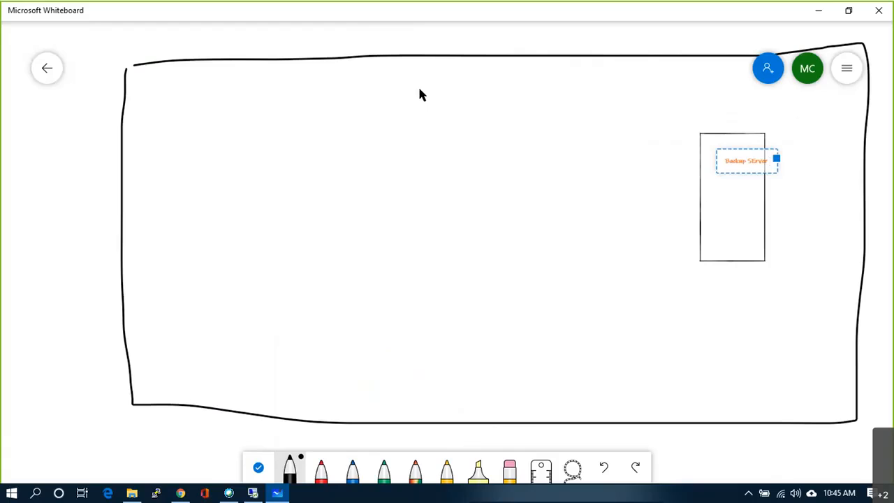
- Draw a vertical column of four server squares in the middle of the large frame
mouse_move(421, 75)
left_mouse_down()
mouse_move(421, 204)
mouse_move(464, 203)
mouse_move(496, 83)
left_mouse_up()
key("ctrl+z")
mouse_move(432, 75)
left_mouse_down()
mouse_move(472, 115)
mouse_move(473, 76)
left_mouse_up()
mouse_move(437, 146)
left_mouse_down()
mouse_move(485, 175)
mouse_move(485, 154)
mouse_move(438, 147)
left_mouse_up()
mouse_move(439, 213)
left_mouse_down()
mouse_move(439, 265)
mouse_move(507, 223)
mouse_move(443, 226)
left_mouse_up()
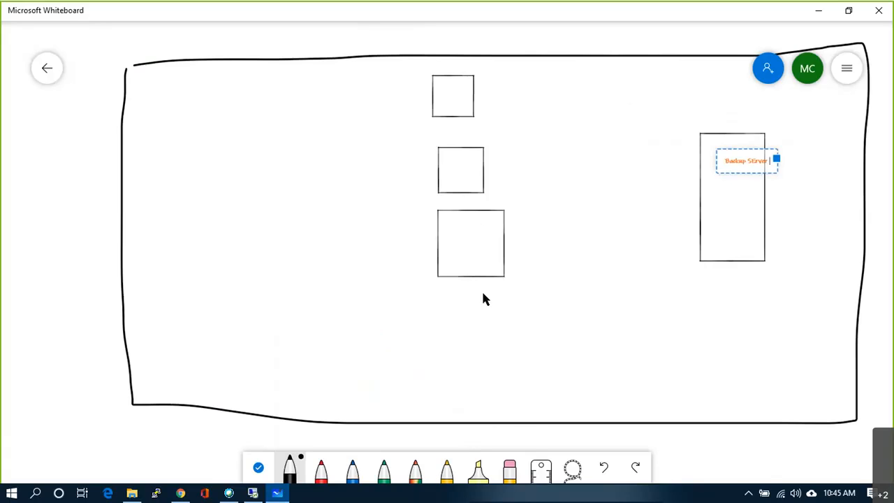
mouse_move(440, 294)
left_mouse_down()
mouse_move(440, 347)
mouse_move(489, 355)
mouse_move(512, 289)
mouse_move(443, 292)
left_mouse_up()
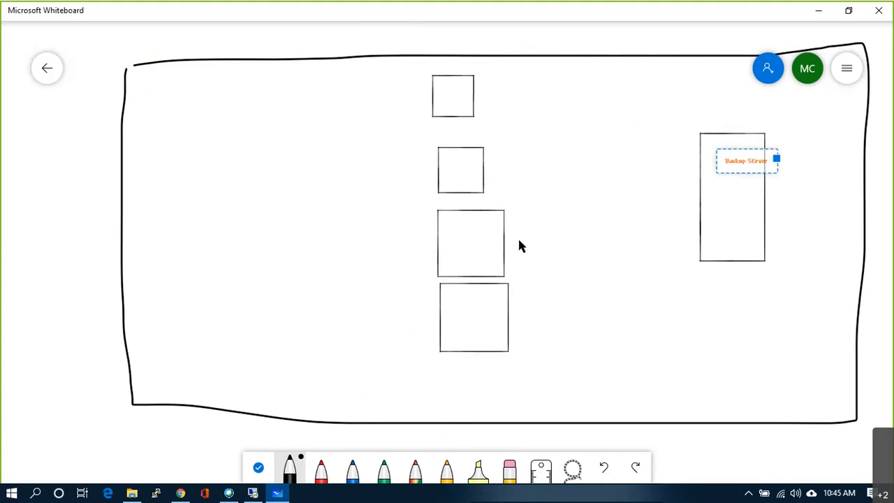
- Bracket the lower two server squares with a boxed E and mark the upper two with a boxed i
mouse_move(517, 283)
left_mouse_down()
mouse_move(536, 270)
mouse_move(525, 280)
mouse_move(526, 256)
left_mouse_up()
mouse_move(496, 108)
left_mouse_down()
mouse_move(497, 133)
mouse_move(519, 114)
mouse_move(496, 109)
mouse_move(506, 130)
left_mouse_up()
left_click(507, 112)
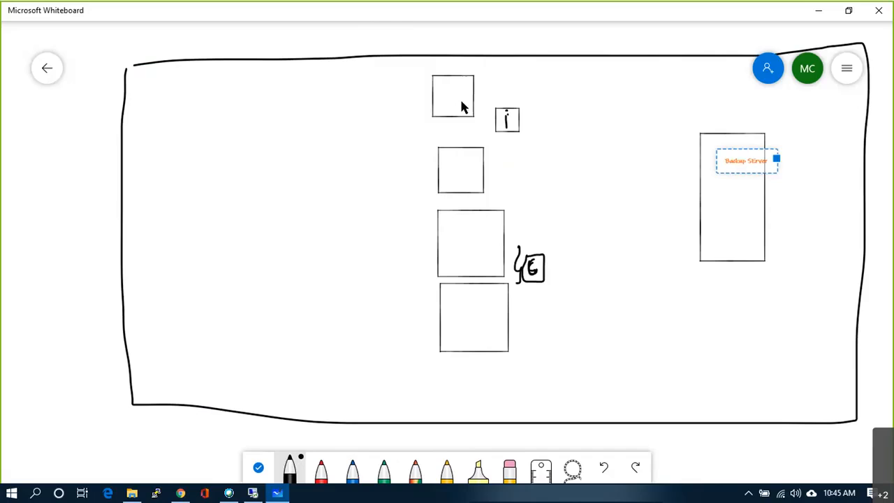
- Draw small network ports on the front and back edges of all four server squares
mouse_move(429, 94)
left_mouse_down()
mouse_move(472, 105)
mouse_move(471, 90)
left_mouse_up()
left_click_drag(434, 168, 434, 167)
left_click_drag(488, 174, 479, 164)
left_click_drag(444, 257, 436, 248)
left_click_drag(498, 223, 498, 229)
mouse_move(433, 318)
left_mouse_down()
mouse_move(434, 326)
mouse_move(447, 322)
left_mouse_up()
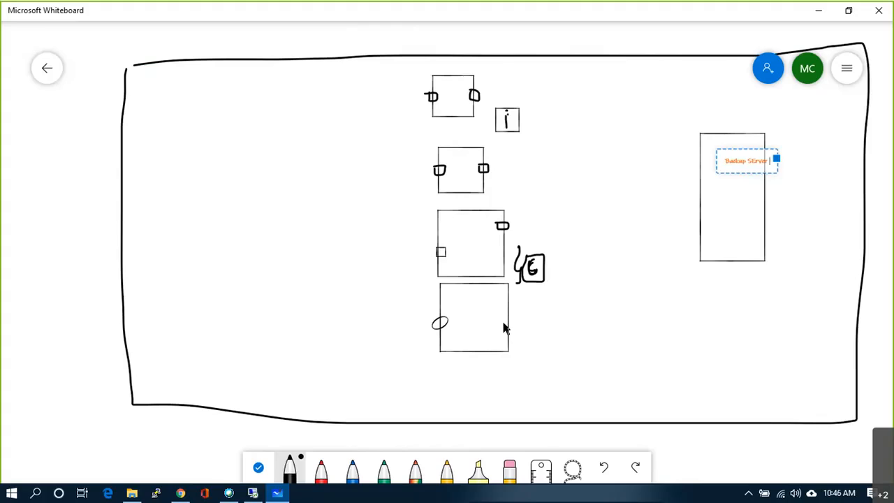
left_click_drag(513, 323, 505, 315)
- Draw a tall switch shape in front of the servers and connect it by lines to their four front ports
left_click_drag(432, 96, 387, 111)
left_click_drag(439, 170, 397, 169)
left_click_drag(438, 252, 404, 248)
left_click_drag(439, 322, 413, 315)
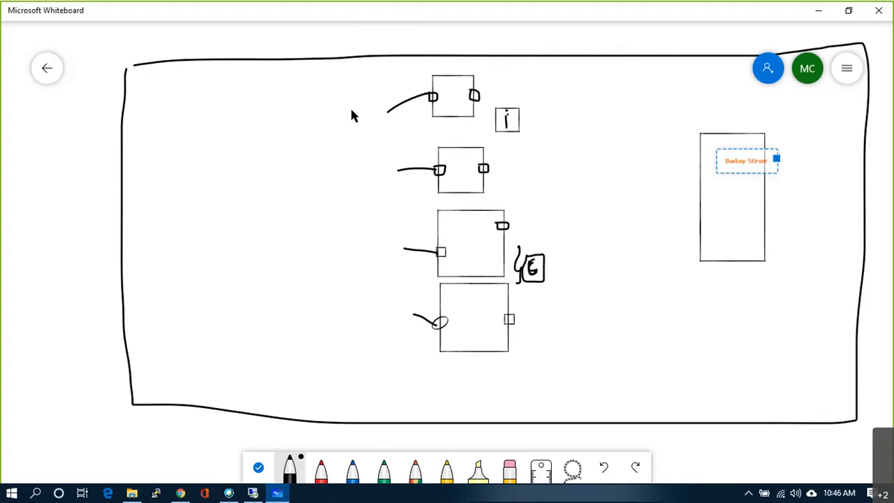
mouse_move(268, 105)
left_mouse_down()
mouse_move(272, 304)
mouse_move(310, 294)
mouse_move(319, 105)
mouse_move(274, 108)
left_mouse_up()
left_click_drag(383, 113, 332, 127)
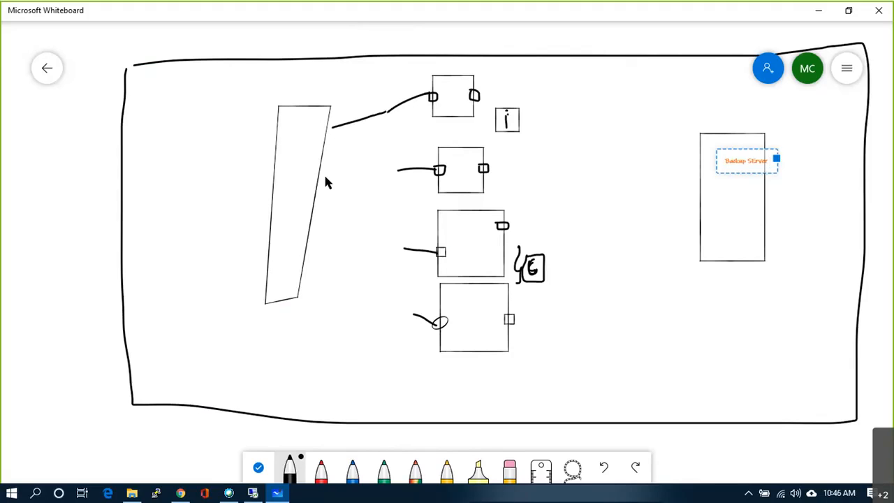
left_click_drag(397, 170, 320, 173)
left_click_drag(308, 237, 403, 248)
left_click_drag(305, 275, 419, 316)
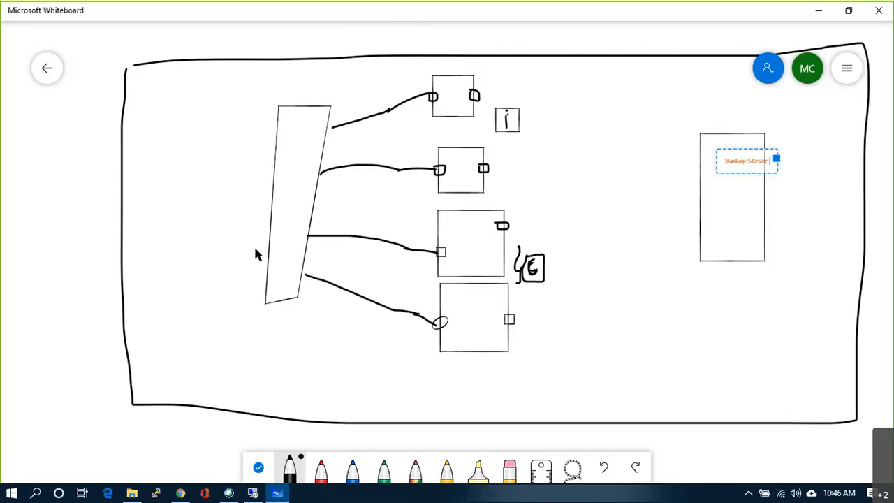
- Draw an upstream device rectangle before the switch shape and a line linking the two
left_click_drag(181, 194, 288, 182)
mouse_move(176, 120)
left_mouse_down()
mouse_move(205, 248)
mouse_move(223, 150)
left_mouse_up()
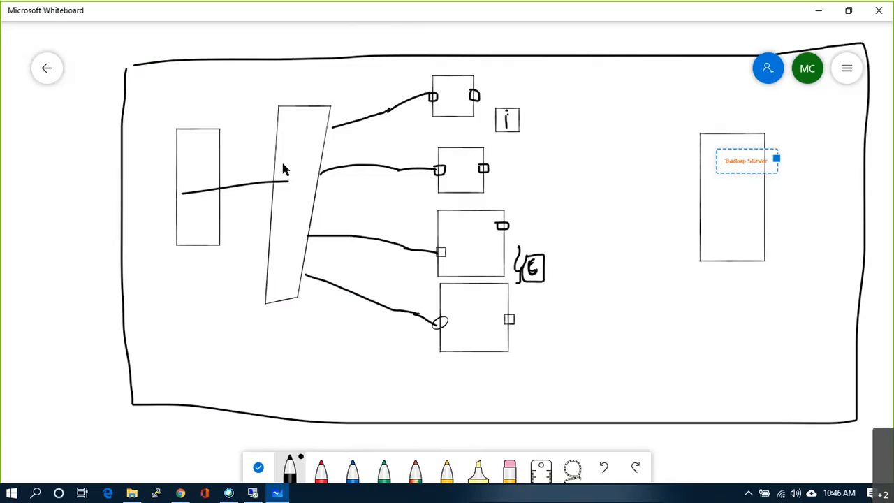
- Tick the front port of each server and draw a small box on each of the four connection lines
left_click_drag(437, 84, 447, 81)
left_click_drag(445, 150, 440, 160)
left_click_drag(448, 233, 443, 248)
mouse_move(449, 298)
left_mouse_down()
mouse_move(444, 315)
mouse_move(415, 321)
left_mouse_up()
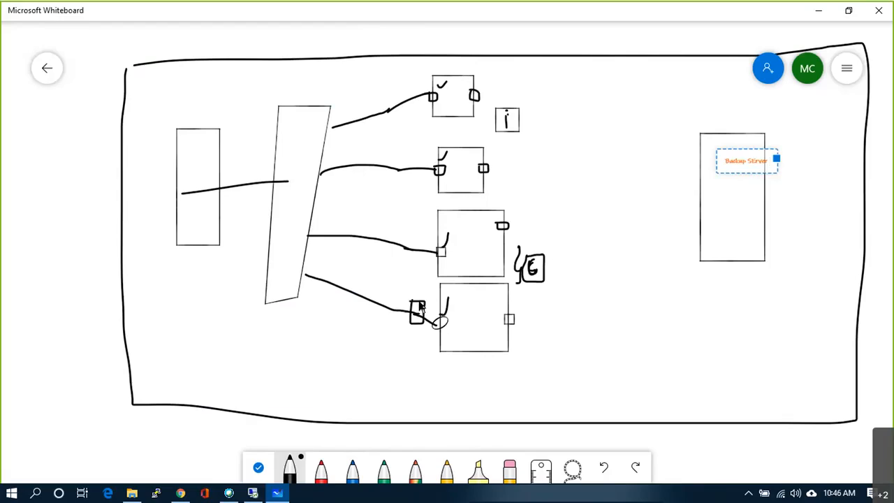
mouse_move(410, 235)
left_mouse_down()
mouse_move(416, 254)
mouse_move(402, 229)
left_mouse_up()
mouse_move(408, 155)
left_mouse_down()
mouse_move(414, 172)
mouse_move(405, 156)
left_mouse_up()
mouse_move(398, 94)
left_mouse_down()
mouse_move(410, 99)
mouse_move(388, 93)
left_mouse_up()
- Write P and S in the switch, add a tick and PW to the upstream device, and draw an arrow entering it
left_click_drag(290, 130, 285, 187)
left_click(291, 149)
left_click(295, 157)
left_click_drag(183, 176, 201, 163)
left_click_drag(188, 203, 201, 219)
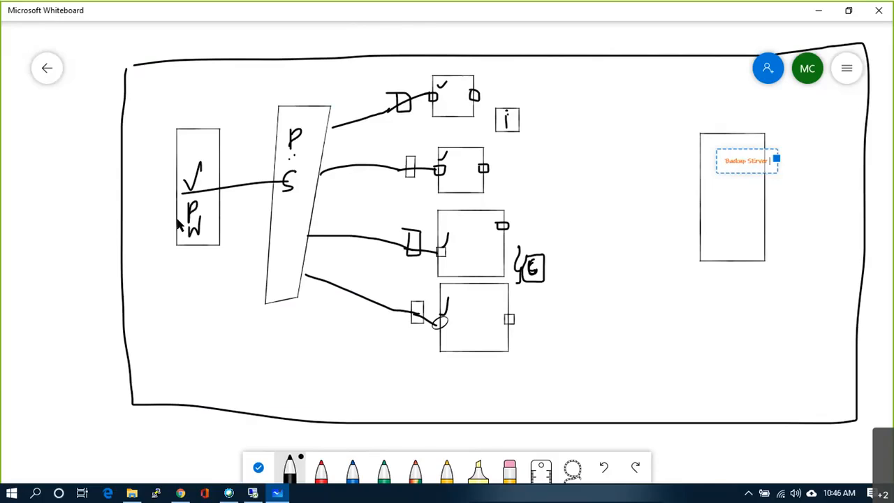
mouse_move(78, 204)
left_mouse_down()
mouse_move(165, 201)
mouse_move(144, 216)
left_mouse_up()
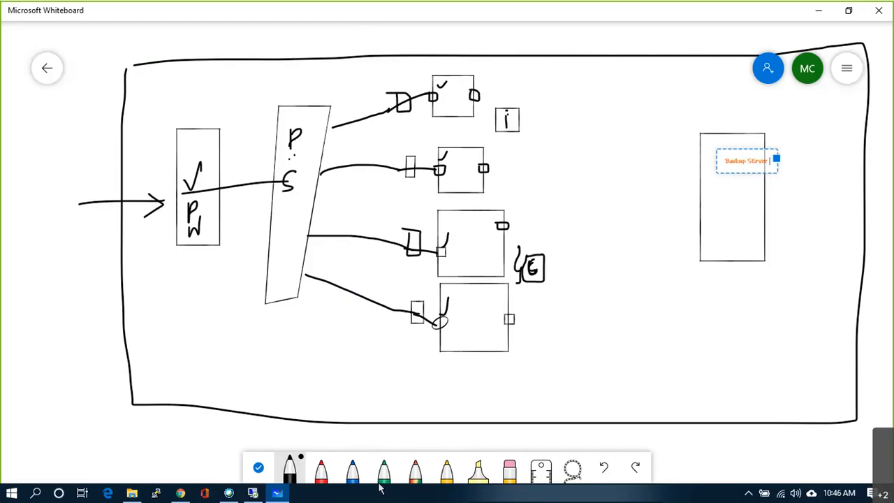
- Divide the four servers with a red dashed vertical line and label its two sides F.S and BS
left_click(320, 469)
left_click_drag(449, 62, 456, 248)
left_click_drag(458, 295, 458, 416)
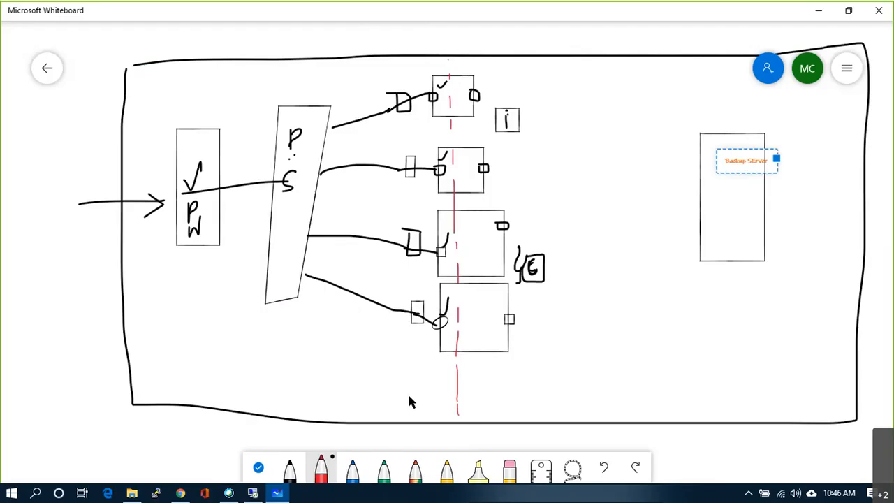
left_click_drag(410, 392, 420, 391)
left_click_drag(410, 401, 423, 406)
mouse_move(478, 389)
left_mouse_down()
mouse_move(477, 412)
mouse_move(479, 400)
mouse_move(489, 403)
left_mouse_up()
- Add red network numbers beside the servers' back ports, including 62 for the third, and draw a VLAN60 port on the backup server
mouse_move(479, 71)
left_mouse_down()
mouse_move(479, 82)
mouse_move(494, 79)
mouse_move(492, 68)
left_mouse_up()
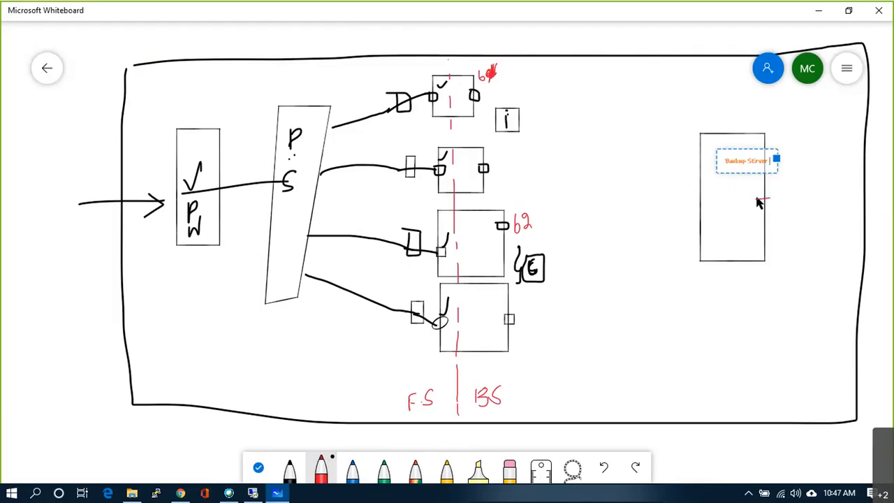
mouse_move(773, 200)
left_mouse_down()
mouse_move(777, 208)
mouse_move(782, 199)
left_mouse_up()
mouse_move(787, 197)
left_mouse_down()
mouse_move(788, 208)
mouse_move(835, 193)
left_mouse_up()
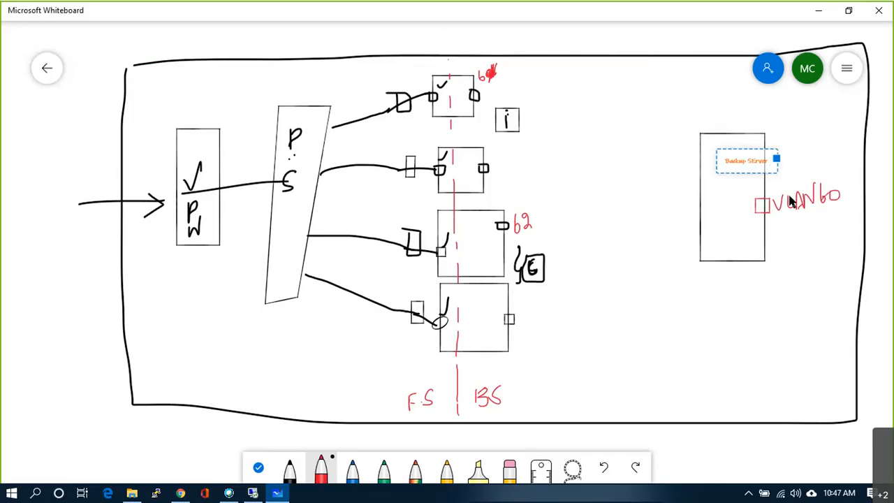
- Write the address range 60.1 to 60.254 below the backup server, frame it and link it to VLAN60 with an arrow
mouse_move(733, 282)
left_mouse_down()
mouse_move(730, 291)
mouse_move(746, 284)
mouse_move(764, 303)
left_mouse_up()
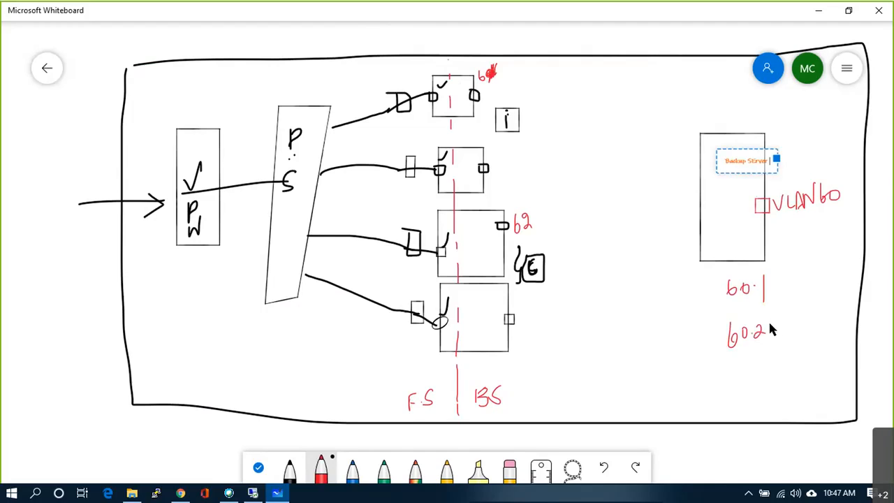
mouse_move(707, 283)
left_mouse_down()
mouse_move(811, 356)
mouse_move(754, 370)
left_mouse_up()
left_click_drag(826, 283, 804, 299)
left_click_drag(808, 212, 802, 224)
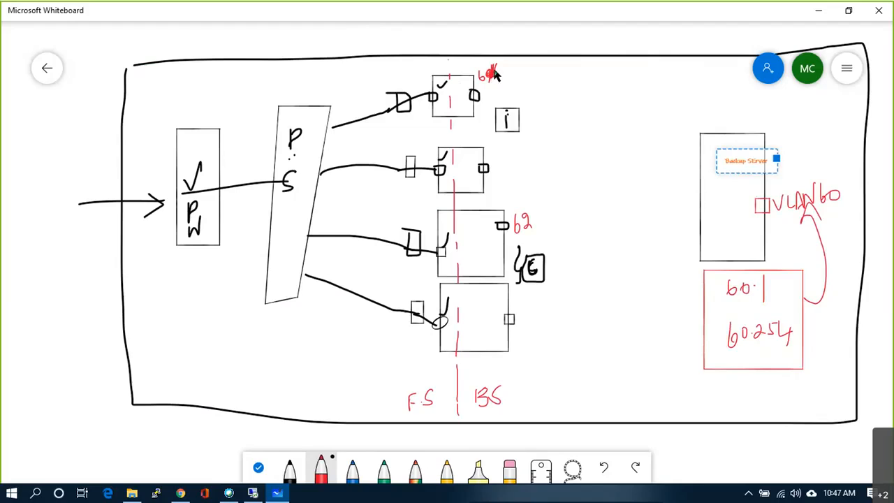
- Draw red arrows from the upper two servers to the backup server, tick their back ports and circle VLAN60
mouse_move(509, 98)
left_mouse_down()
mouse_move(521, 88)
mouse_move(556, 120)
mouse_move(690, 168)
mouse_move(666, 175)
left_mouse_up()
left_click_drag(489, 169, 674, 175)
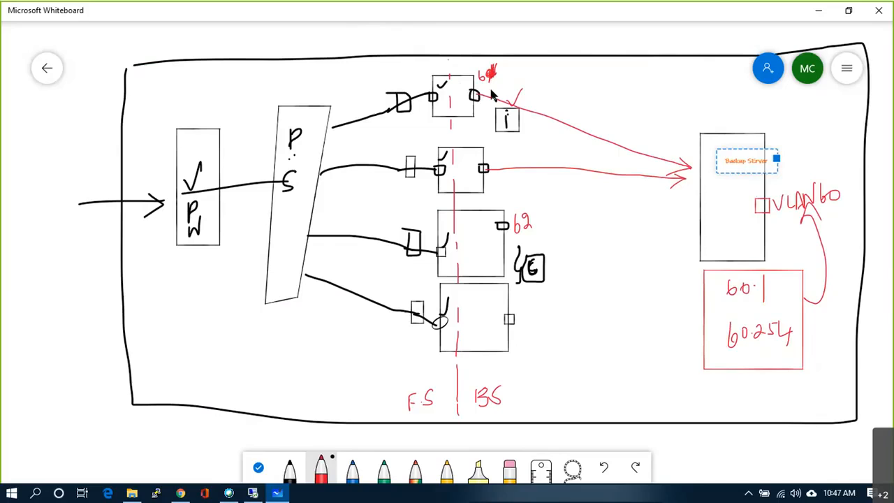
left_click_drag(507, 71, 497, 87)
left_click_drag(491, 155, 501, 147)
mouse_move(821, 186)
left_mouse_down()
mouse_move(803, 170)
mouse_move(773, 202)
mouse_move(828, 219)
mouse_move(819, 170)
left_mouse_up()
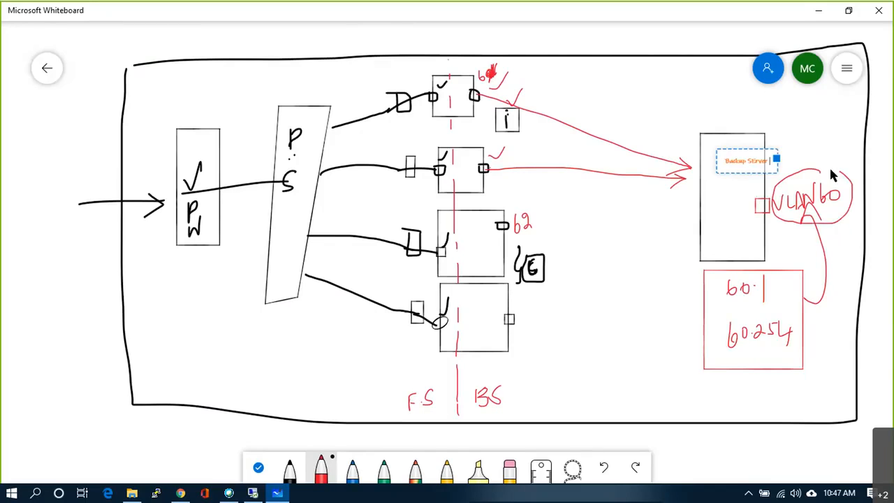
- Write the boxed address 60.2 in the backup server and the back addresses 60.3 and 60.4 beside the upper two servers
mouse_move(712, 206)
left_mouse_down()
mouse_move(709, 220)
mouse_move(745, 212)
mouse_move(706, 194)
mouse_move(703, 228)
left_mouse_up()
left_click(729, 215)
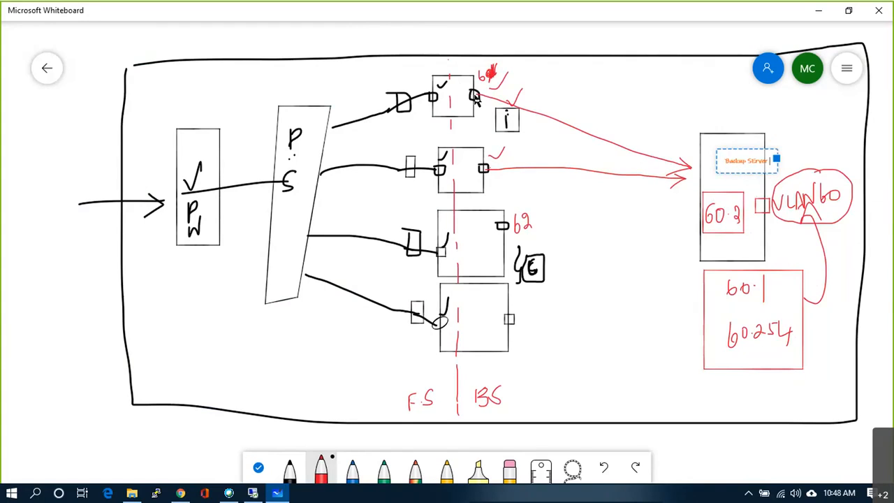
left_click_drag(513, 67, 518, 80)
left_click_drag(525, 72, 542, 84)
left_click_drag(532, 145, 542, 157)
left_click_drag(538, 145, 538, 162)
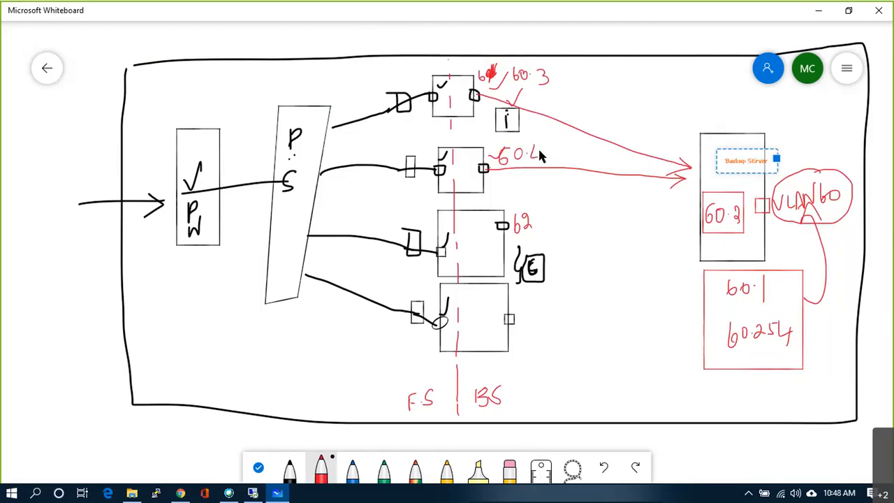
- Write front-side addresses above the connection lines of all four servers, including 10.21, 30.5 and 80.99 for the lower three
left_click(412, 75)
left_click_drag(419, 67, 424, 75)
left_click_drag(398, 138, 422, 145)
left_click(412, 143)
left_click_drag(401, 211, 419, 218)
left_click(411, 220)
mouse_move(389, 279)
left_mouse_down()
mouse_move(393, 292)
mouse_move(421, 288)
left_mouse_up()
left_click(399, 286)
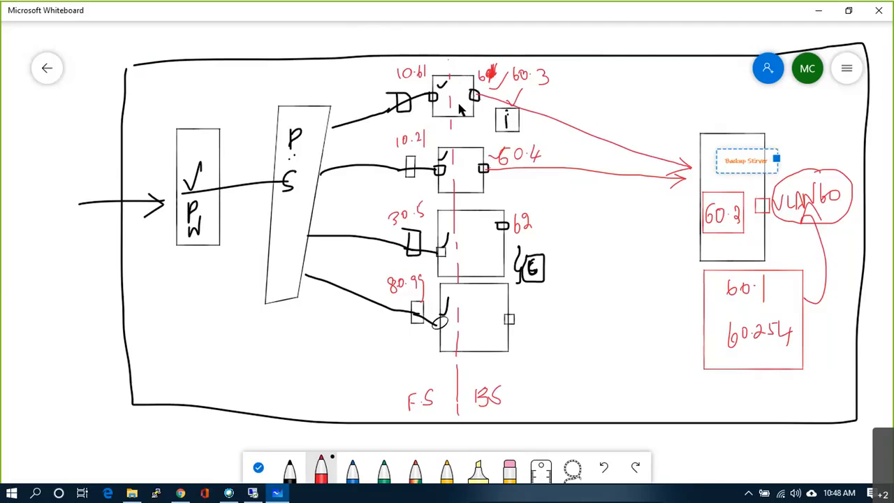
- With the blue pen, draw a dashed double-headed arrow between the upper two servers and tick the boxed i
left_click(349, 472)
left_click_drag(479, 116, 477, 145)
left_click_drag(473, 114, 482, 113)
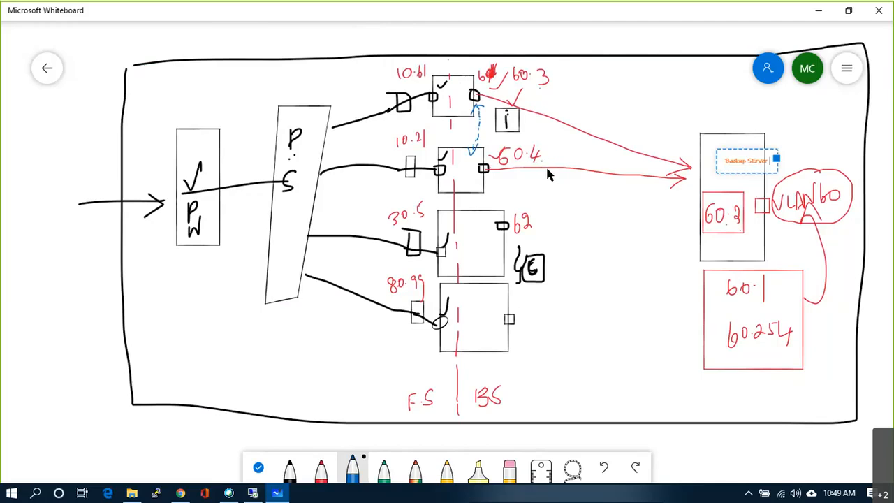
left_click_drag(515, 127, 542, 105)
- Write the back addresses 60.5 and 60.6 beside the lower two servers and draw blue arrows from both to the backup server
left_click(560, 221)
left_click_drag(572, 213, 563, 224)
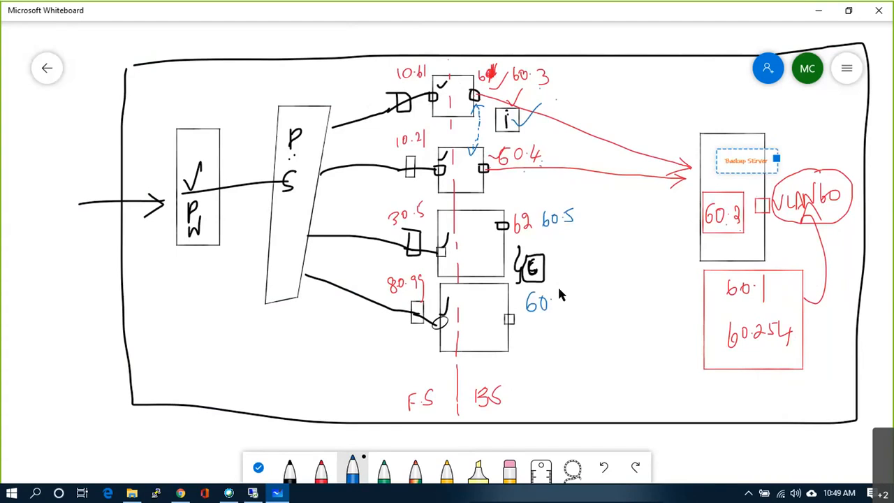
mouse_move(515, 316)
left_mouse_down()
mouse_move(682, 221)
mouse_move(676, 235)
left_mouse_up()
mouse_move(503, 226)
left_mouse_down()
mouse_move(682, 218)
mouse_move(675, 222)
left_mouse_up()
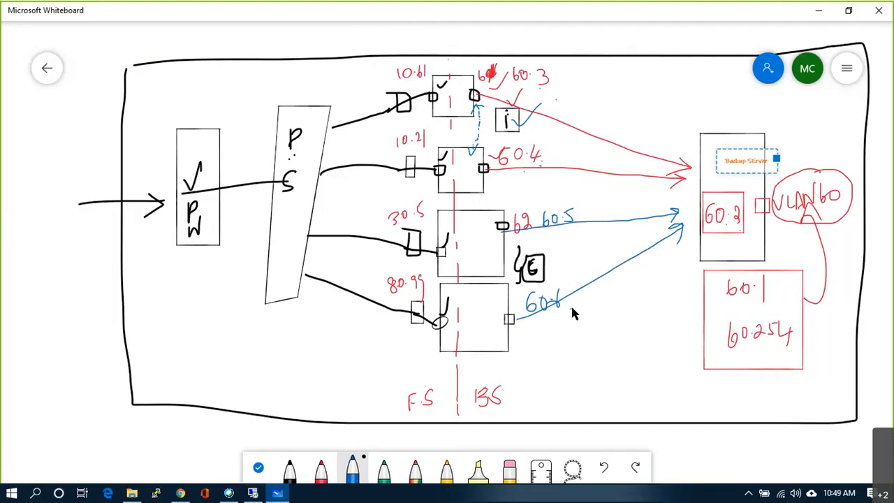
- Draw blue arrows between the servers' back addresses to show traffic passing among 60.3, 60.4, 60.5 and 60.6
mouse_move(565, 278)
left_mouse_down()
mouse_move(566, 250)
mouse_move(574, 272)
left_mouse_up()
left_click_drag(544, 160, 544, 199)
left_click_drag(552, 79, 566, 178)
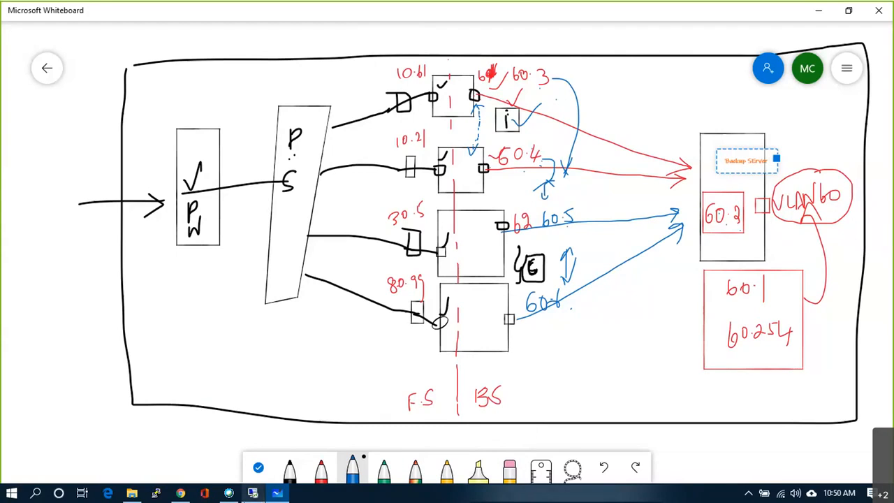
- Switch to the remote desktop session with the vSphere Web Client and open the networking inventory showing the VDS distributed switch
left_click(253, 493)
left_click(705, 78)
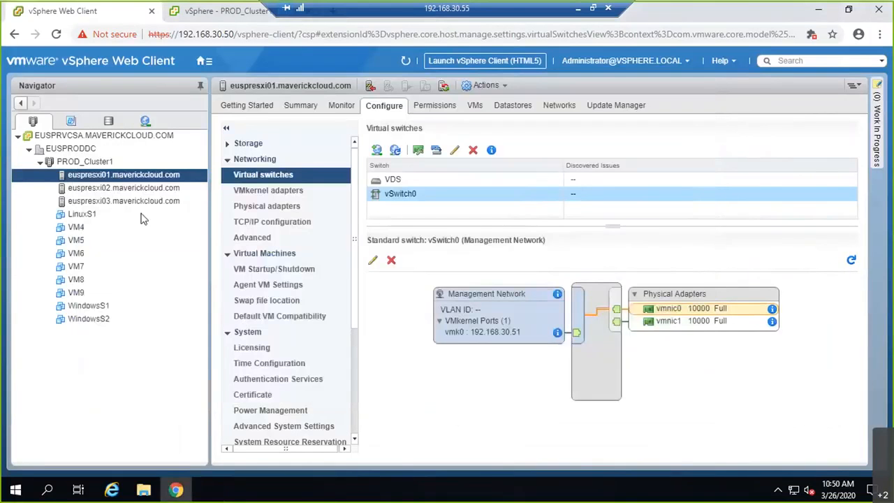
left_click(147, 122)
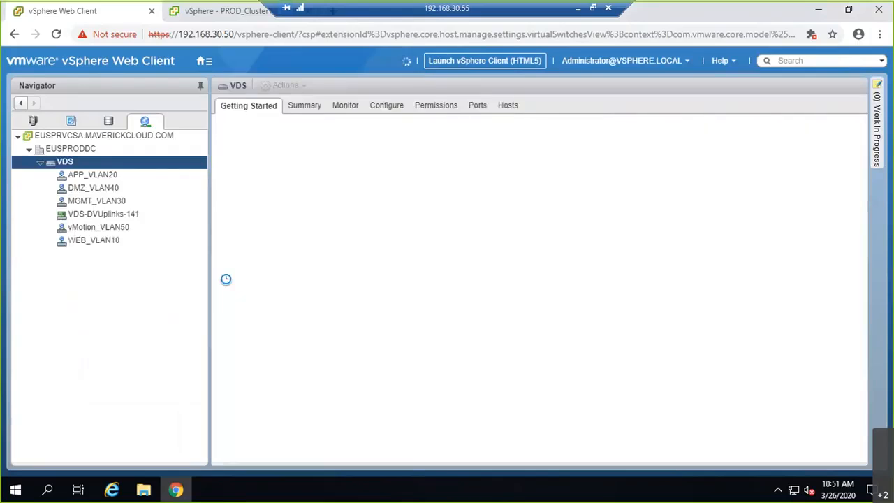
right_click(69, 162)
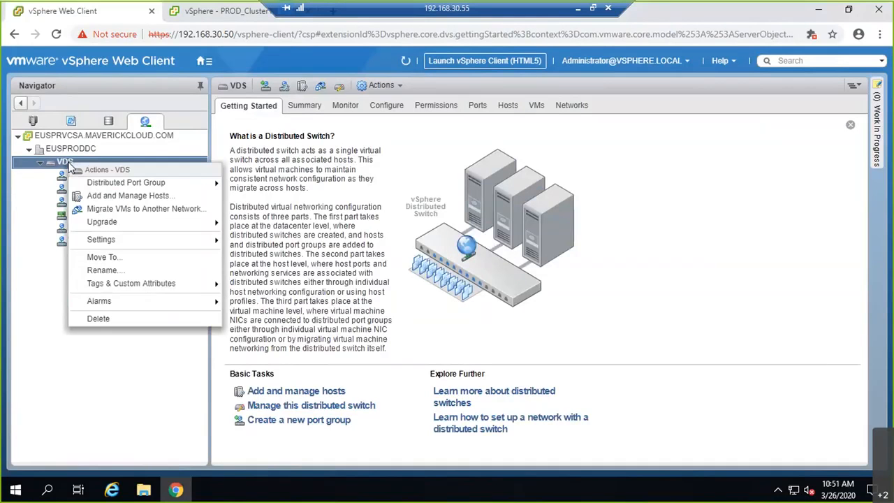
mouse_move(109, 184)
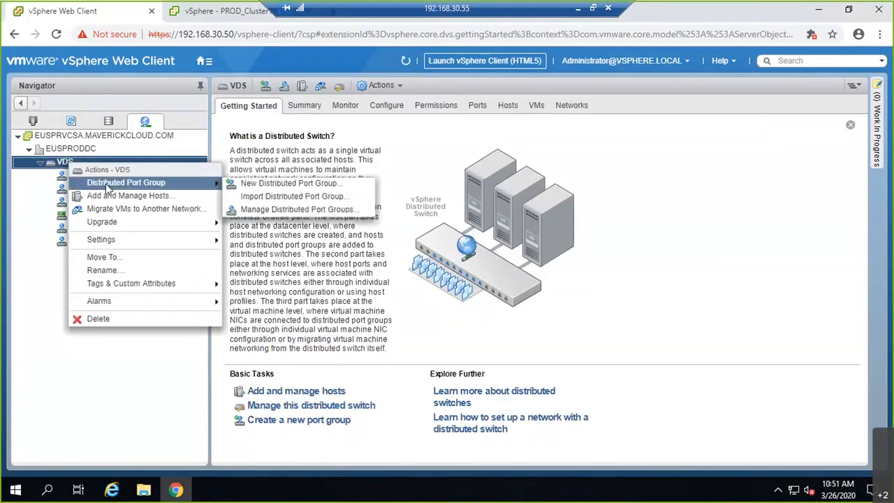
left_click(267, 186)
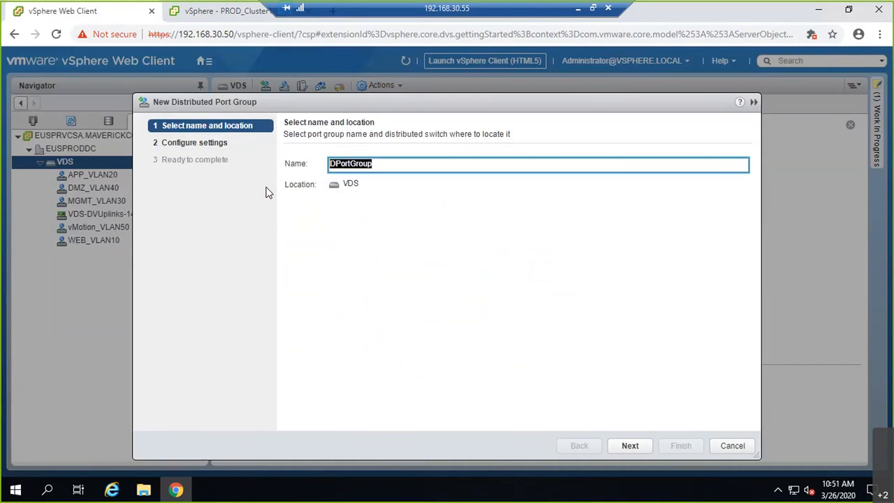
type("B")
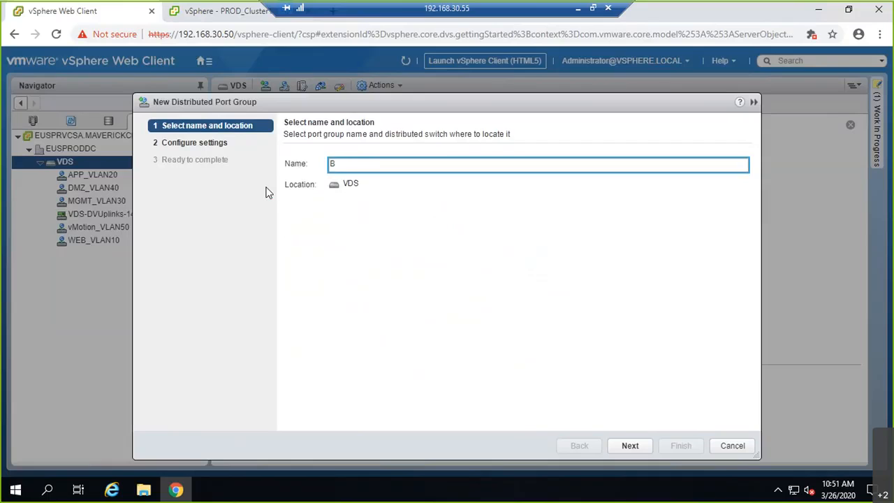
type("KUP_PVLAN60")
left_click(628, 445)
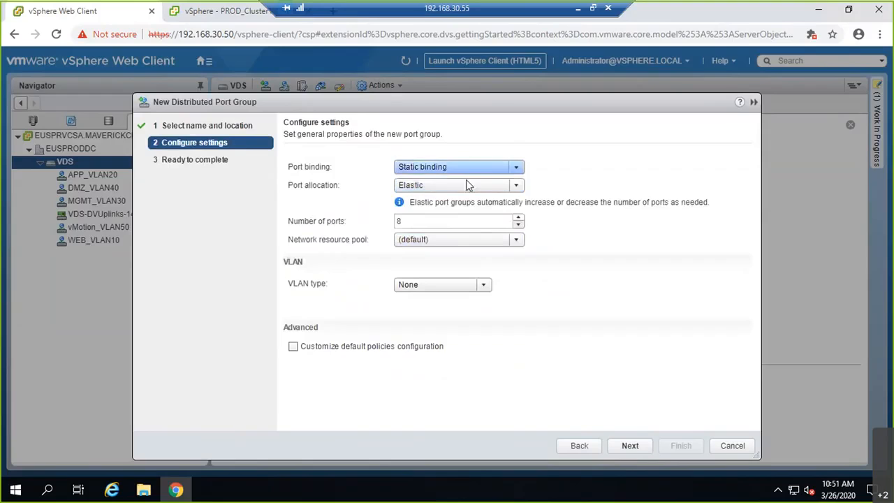
left_click(474, 222)
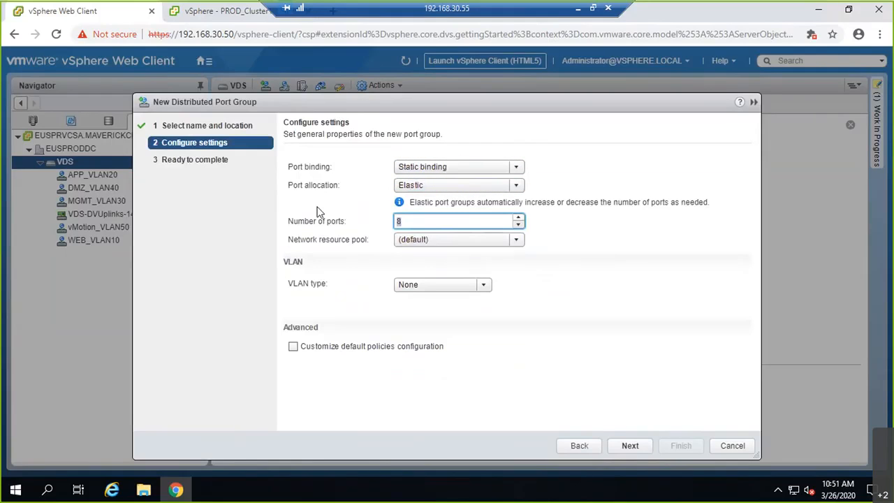
type("254")
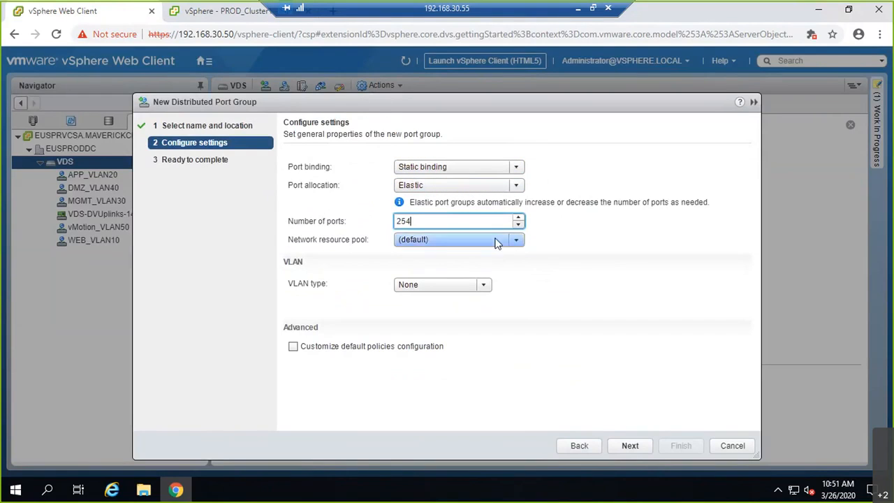
left_click(484, 286)
left_click(447, 342)
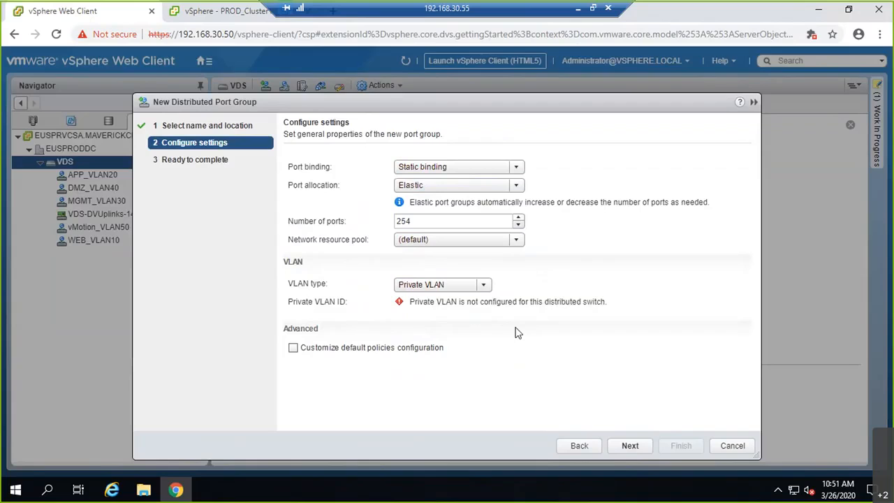
left_click(618, 439)
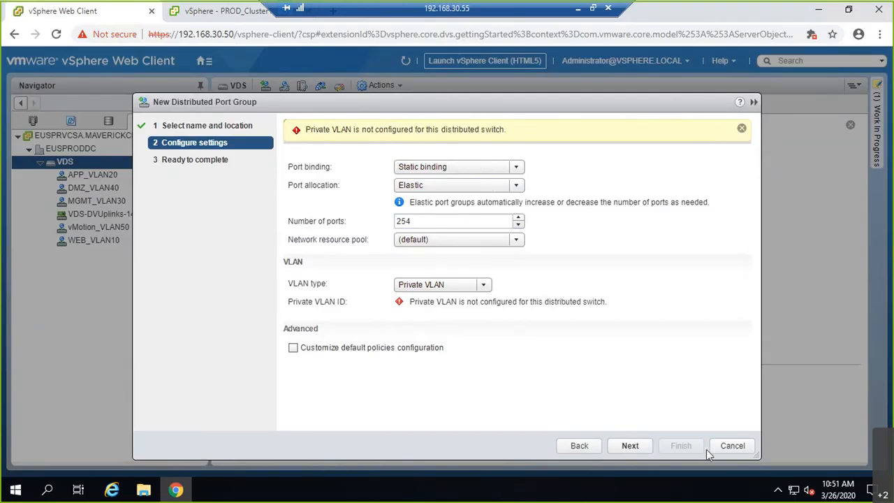
left_click(732, 445)
- Open the private VLAN settings of the VDS distributed switch for editing and add primary VLAN ID 60
right_click(64, 163)
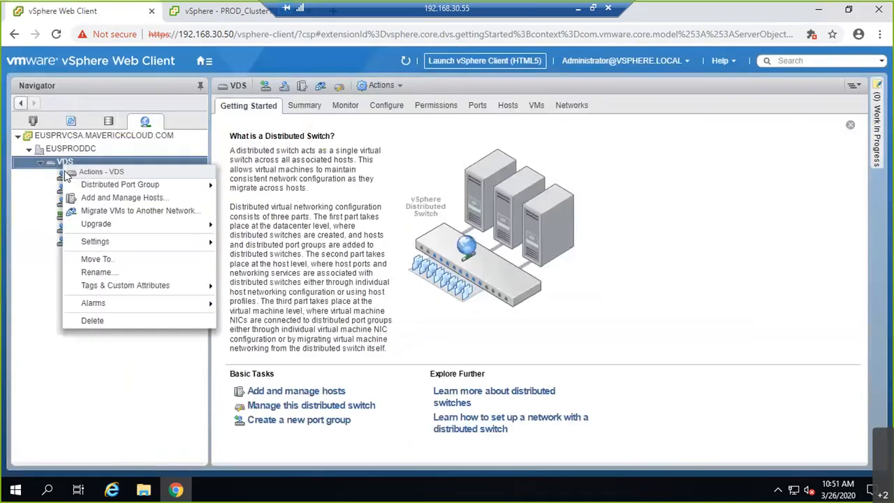
left_click(384, 106)
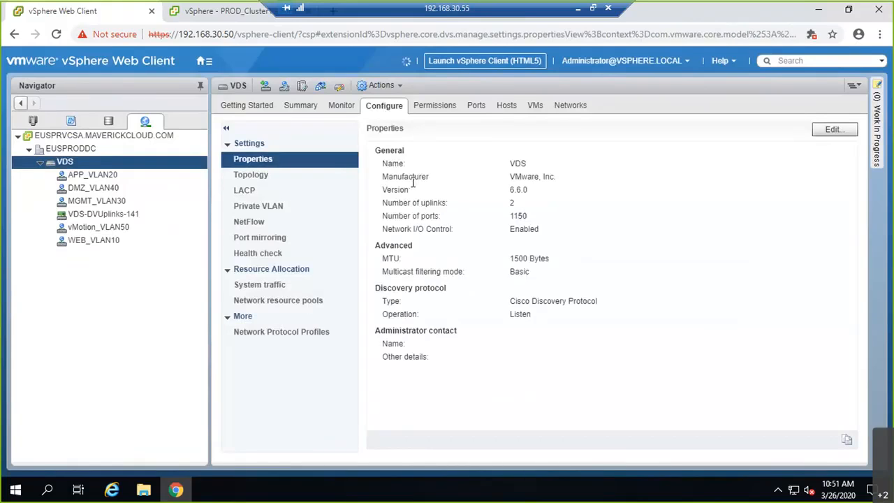
left_click(273, 206)
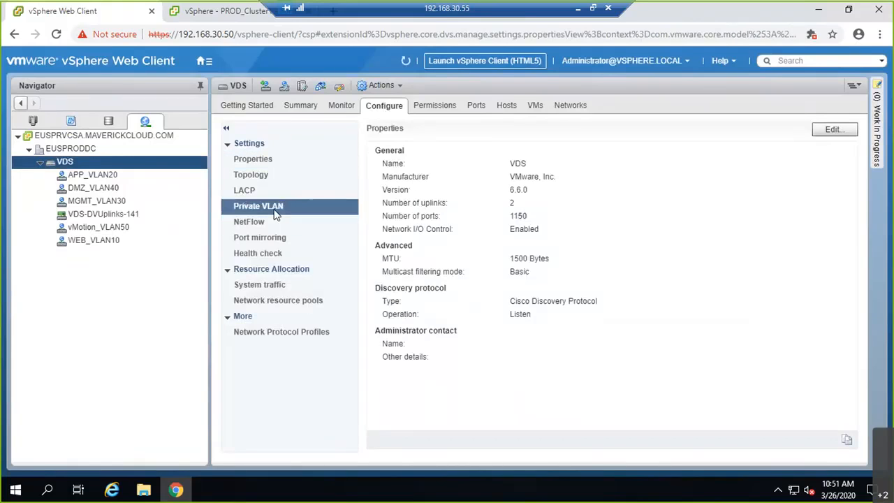
left_click(833, 131)
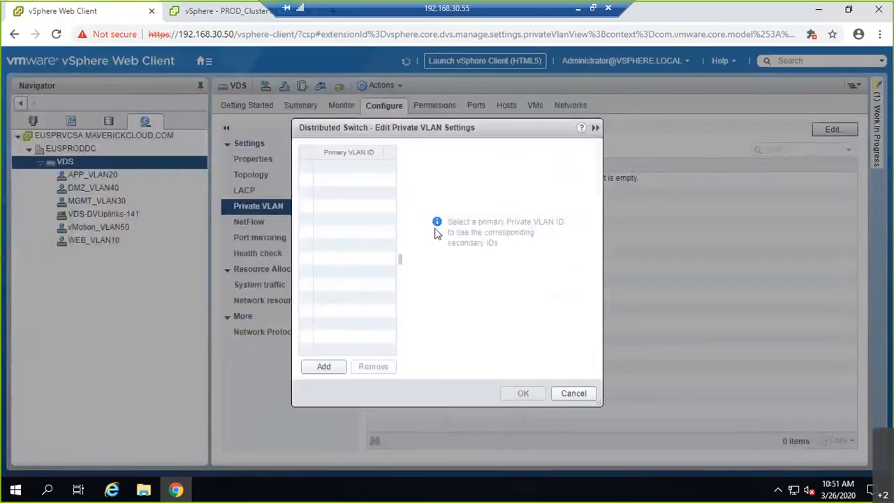
left_click(335, 370)
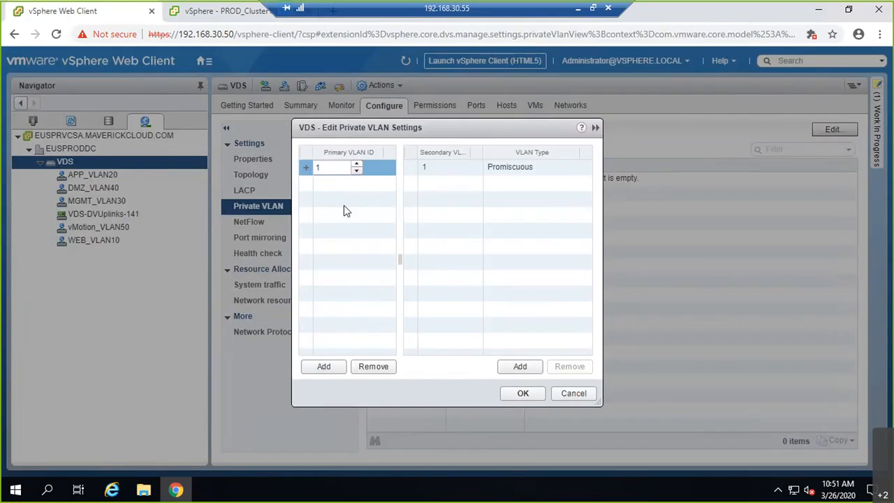
left_click(334, 169)
key("Return")
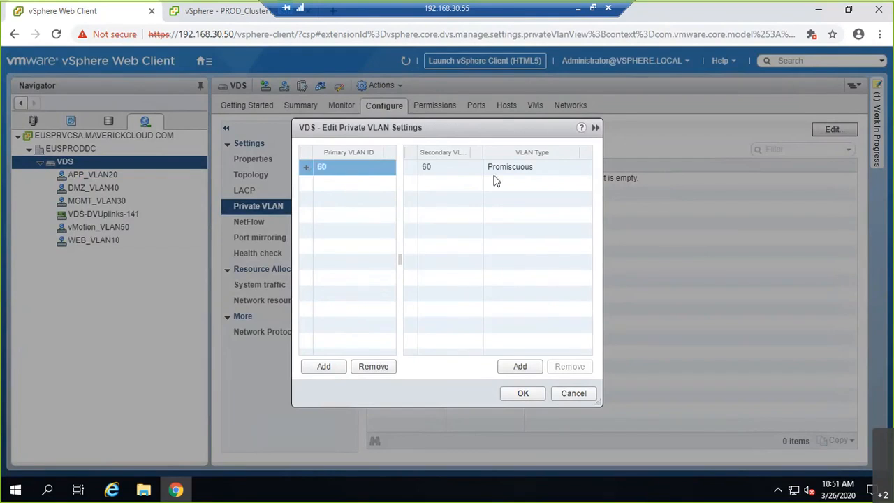
- Add secondary VLAN ID 61 of type Community under primary VLAN 60
left_click(520, 366)
double_click(434, 183)
type("5")
type("1")
- Add secondary VLAN ID 62 of type Isolated under primary VLAN 60 and apply the private VLAN settings
left_click(522, 367)
left_click(531, 198)
left_click(445, 200)
double_click(445, 198)
key("BackSpace")
type("62")
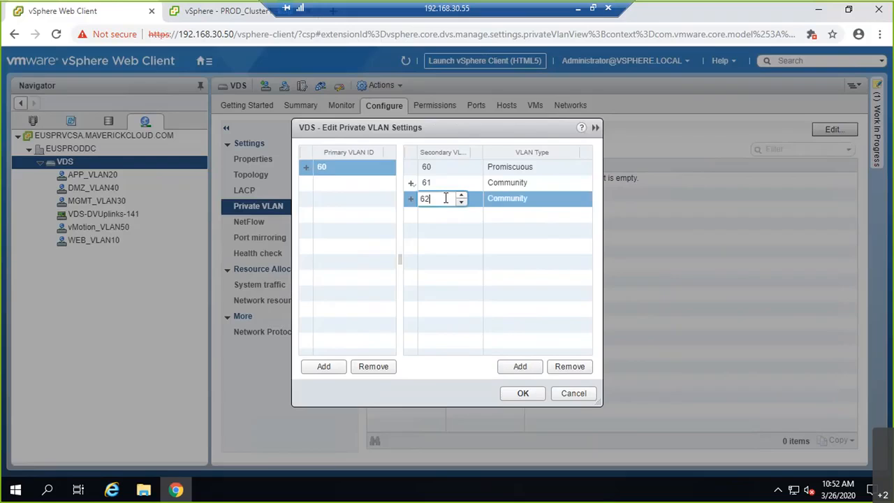
left_click(535, 196)
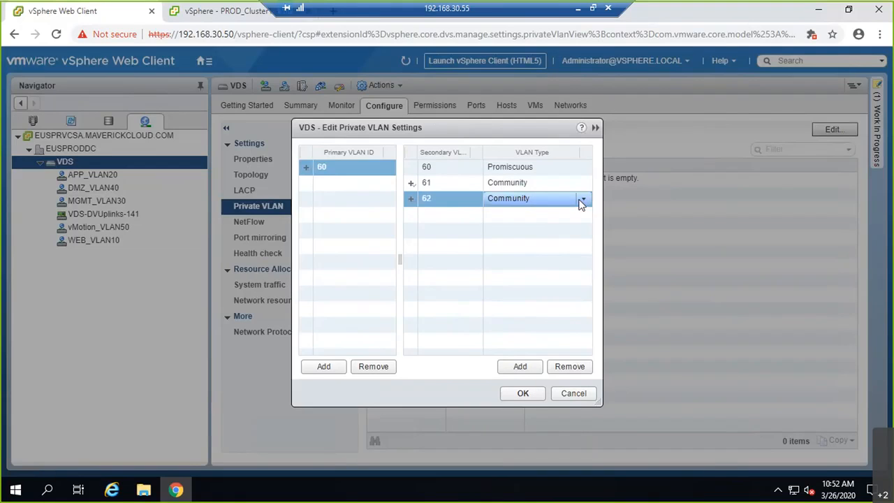
left_click(583, 199)
left_click(528, 228)
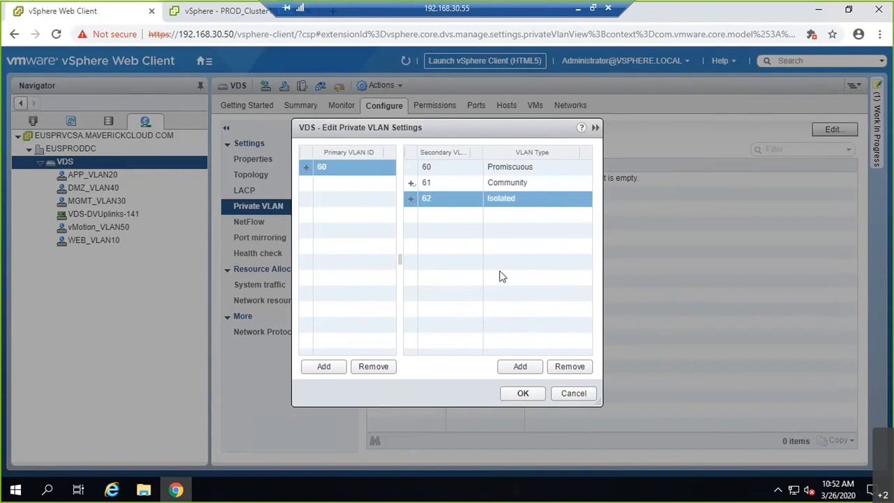
left_click(523, 394)
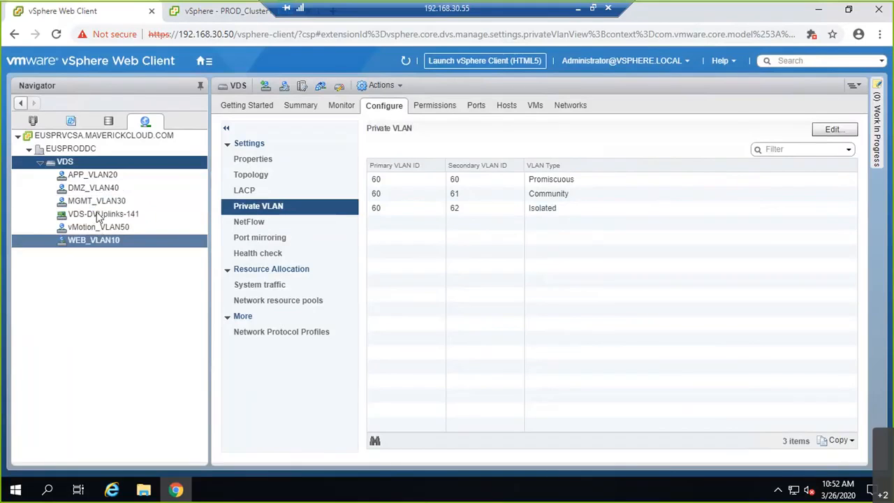
- Start a new distributed port group on the VDS switch and name it BKUP_PVLAN60
right_click(59, 162)
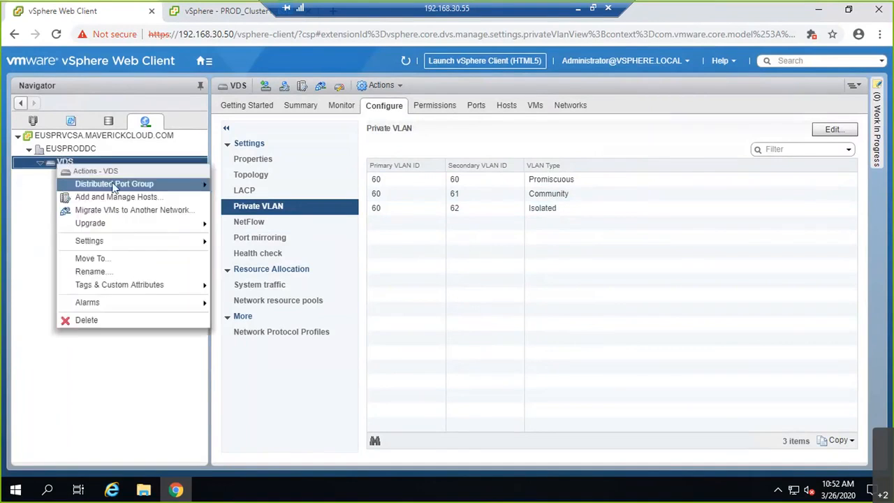
mouse_move(182, 183)
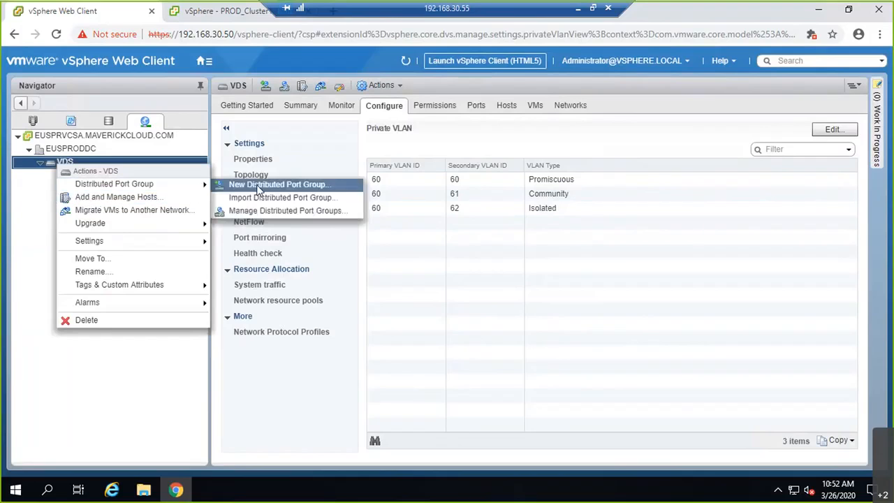
left_click(257, 186)
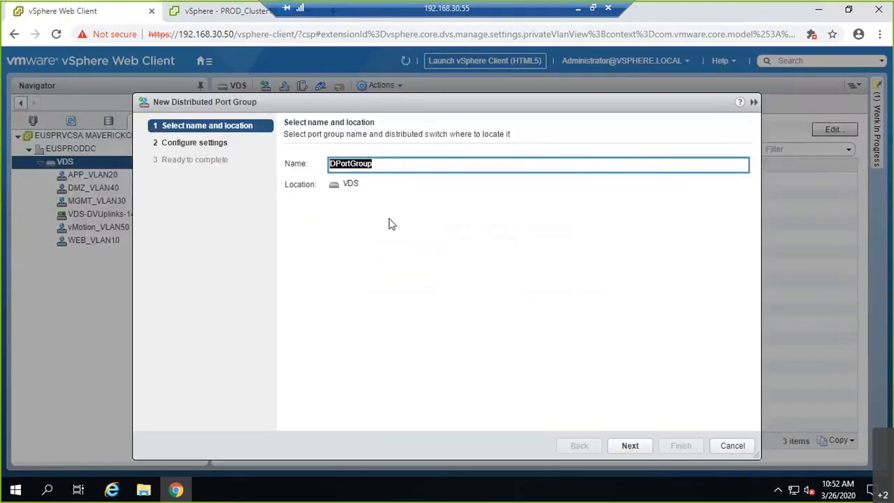
type("V")
key("BackSpace")
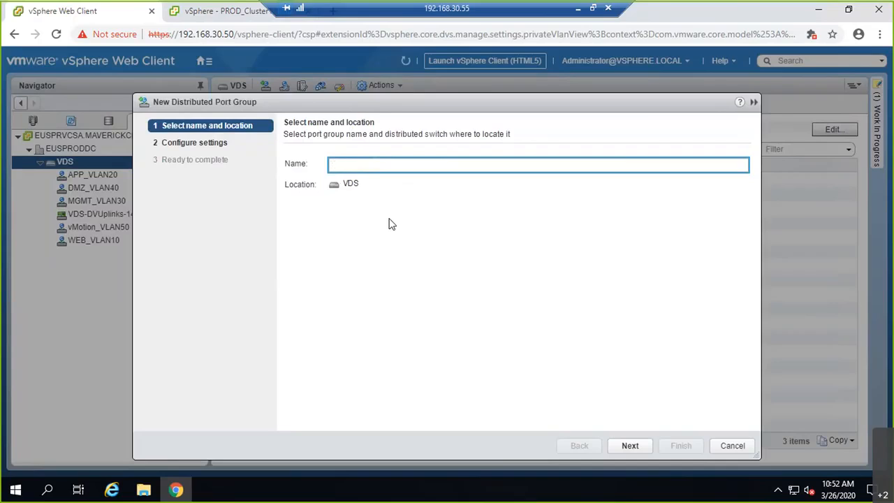
type("VB")
key("BackSpace")
key("BackSpace")
type("BKUP_PVLAN")
left_click(627, 446)
- Configure BKUP_PVLAN60 with VLAN type Private VLAN, ID Promiscuous (60, 60) and 254 ports, and create the port group
left_click(482, 286)
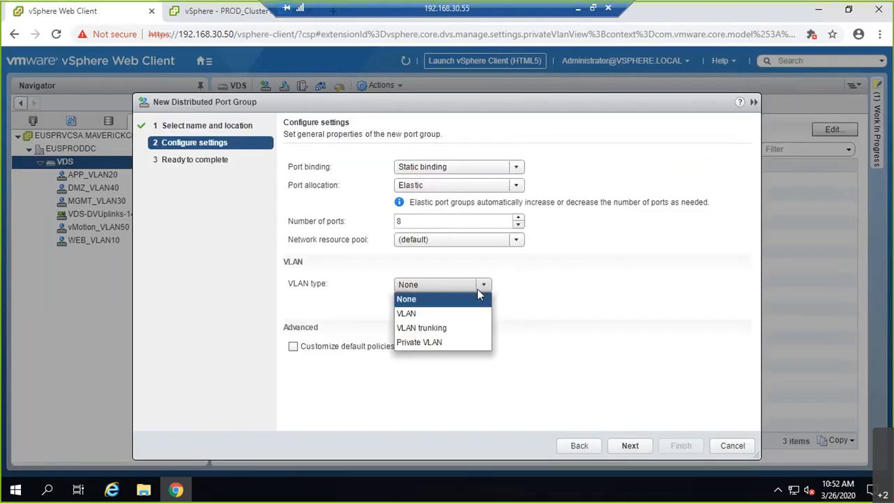
left_click(445, 344)
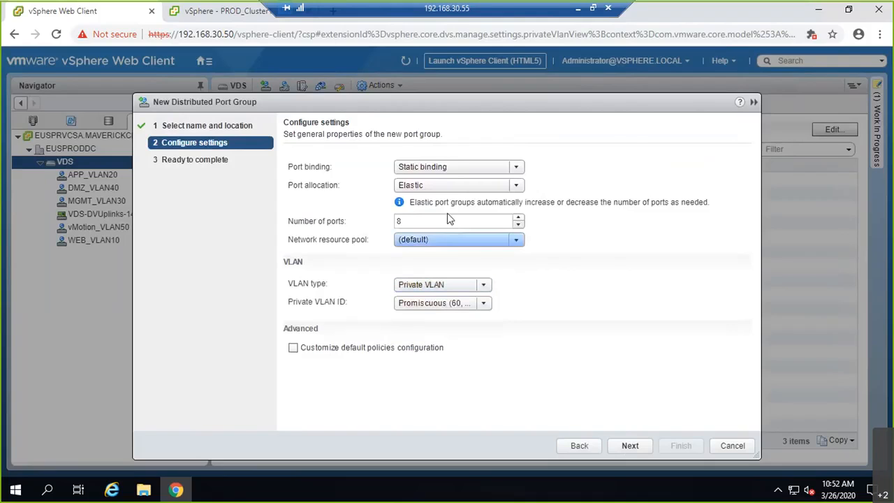
left_click(482, 304)
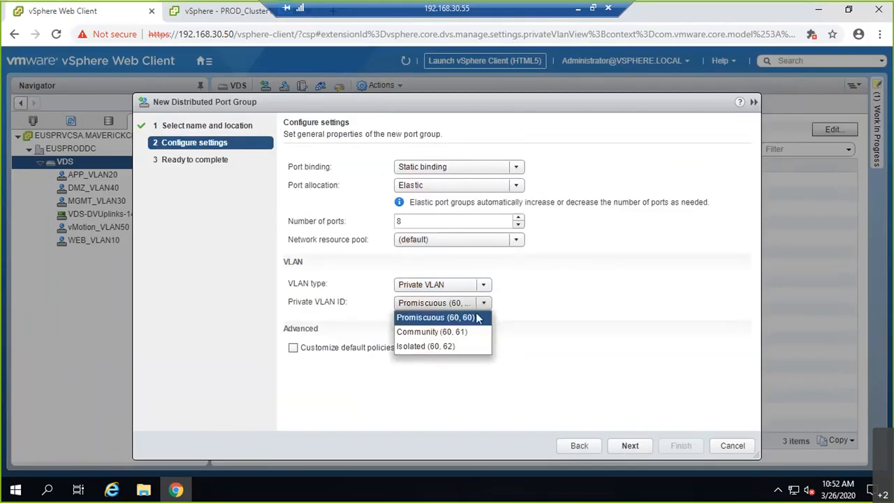
left_click(435, 221)
left_click(435, 220)
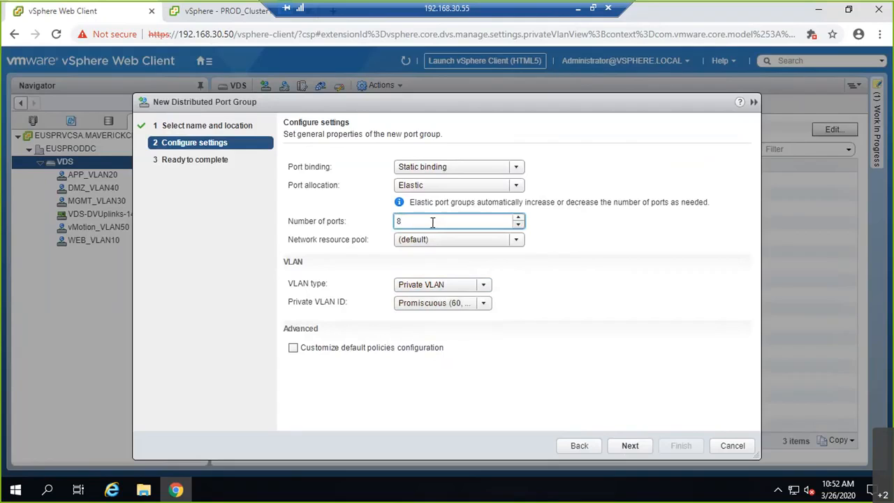
key("BackSpace")
type("8")
key("BackSpace")
type("254")
left_click(627, 446)
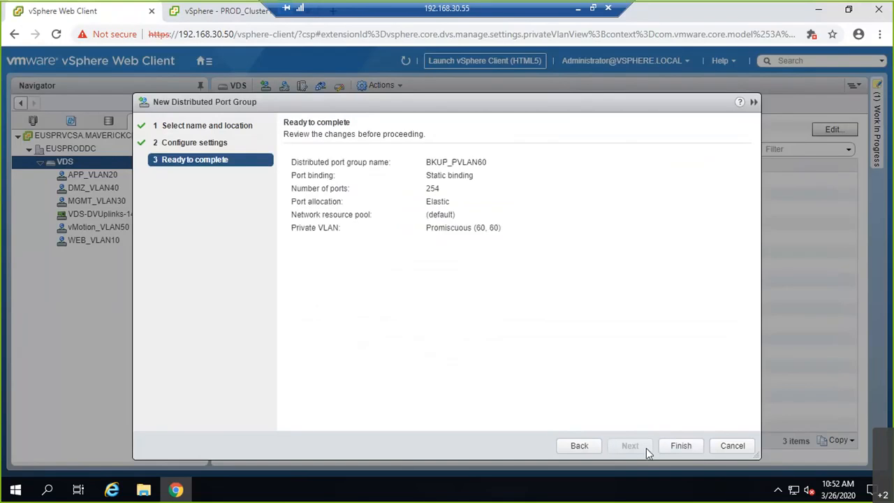
left_click(681, 447)
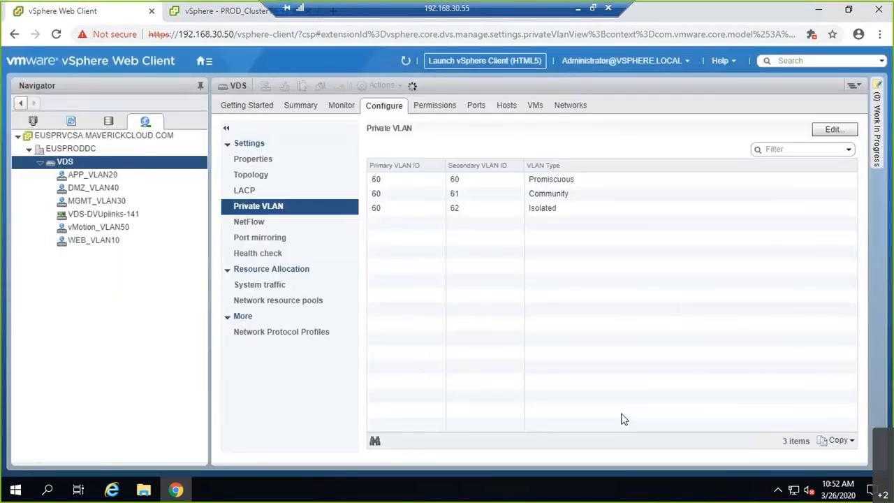
- Start another distributed port group on the VDS switch and name it BKUP_PVLAN61
left_click(112, 189)
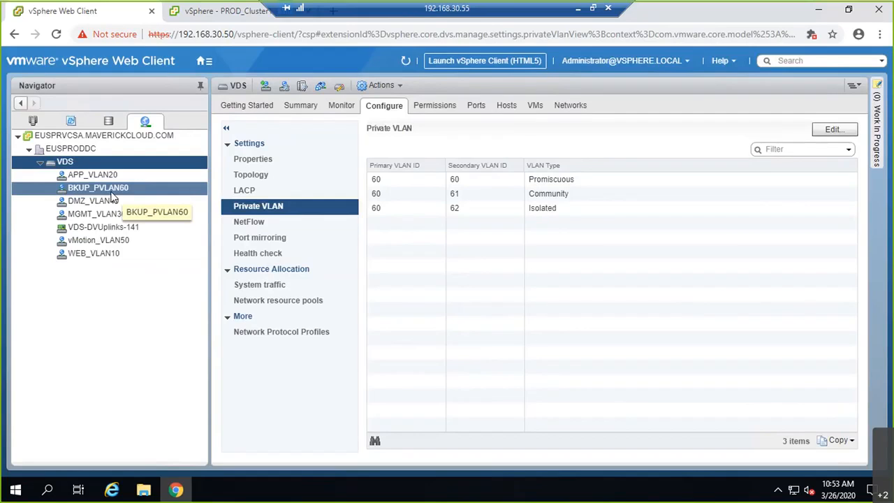
right_click(95, 161)
mouse_move(123, 186)
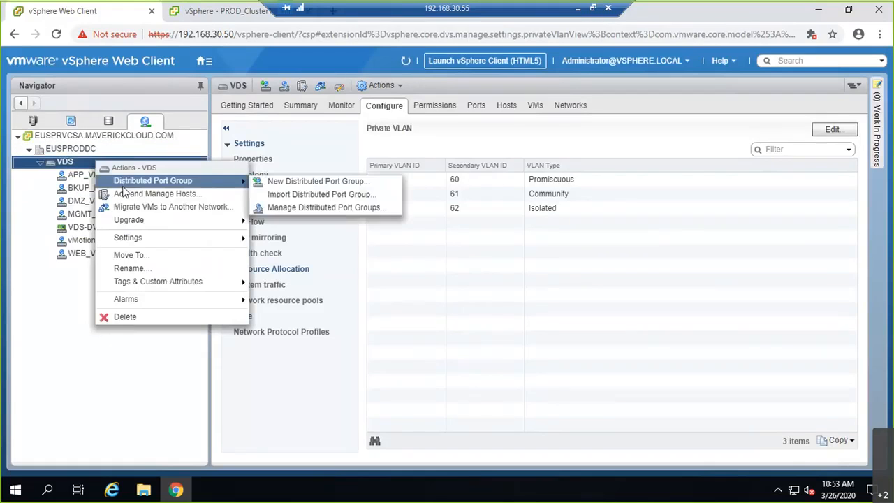
left_click(314, 180)
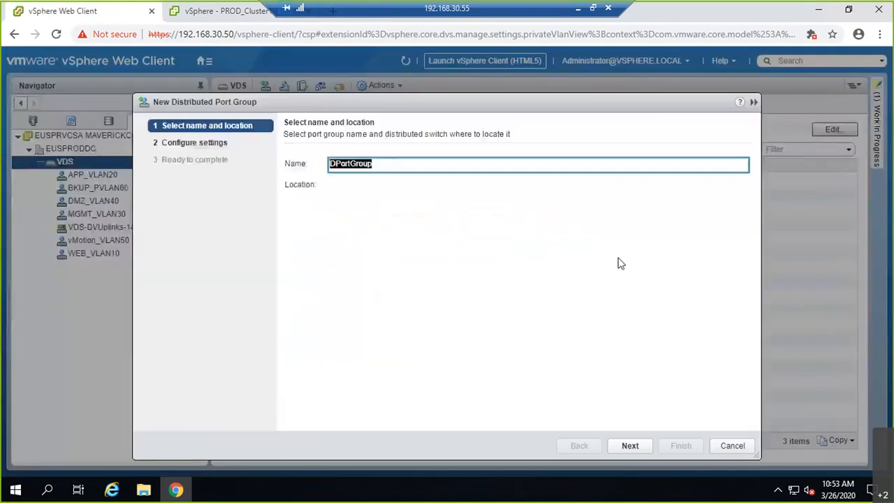
type("BKUP")
type("_PRIV")
key("BackSpace")
key("BackSpace")
key("BackSpace")
type("VL")
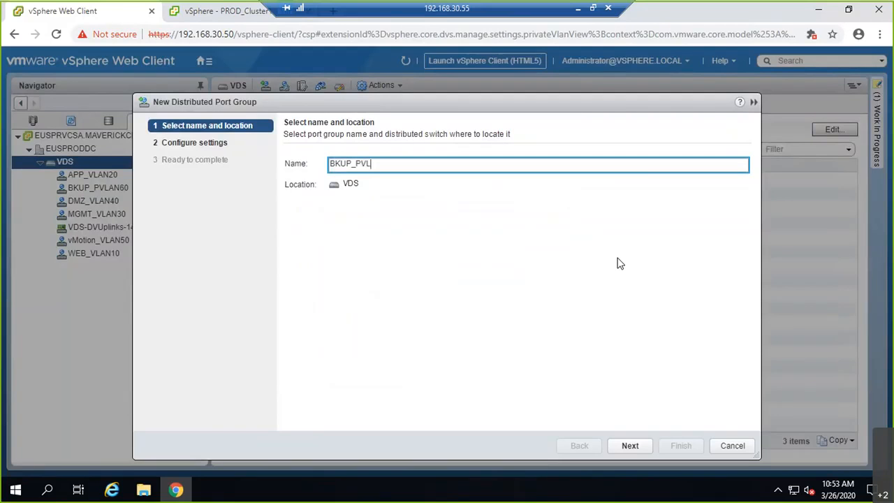
type("AN61")
left_click(630, 445)
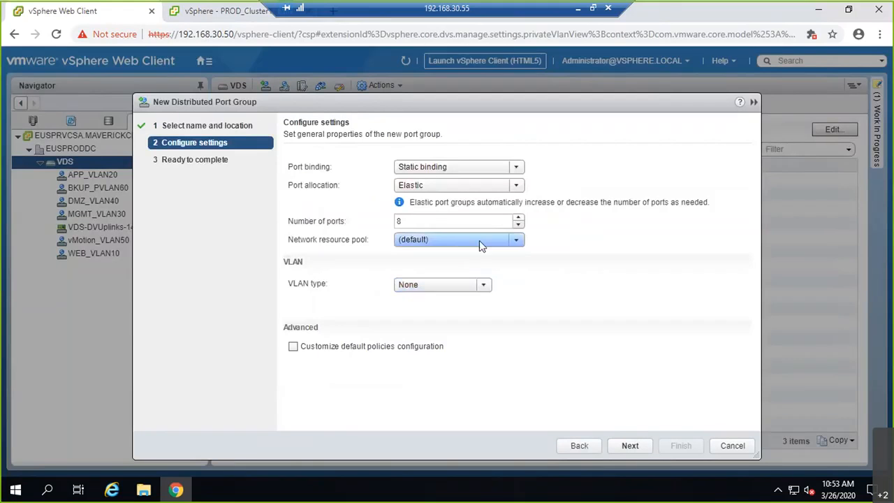
- Configure BKUP_PVLAN61 with 254 ports, VLAN type Private VLAN and ID Community (60, 61), and create the port group
double_click(479, 221)
type("254")
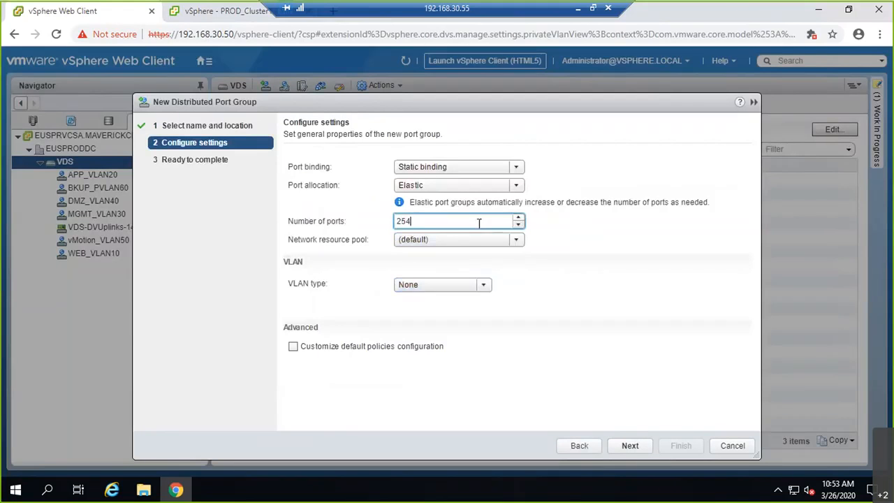
left_click(478, 286)
left_click(473, 342)
left_click(484, 303)
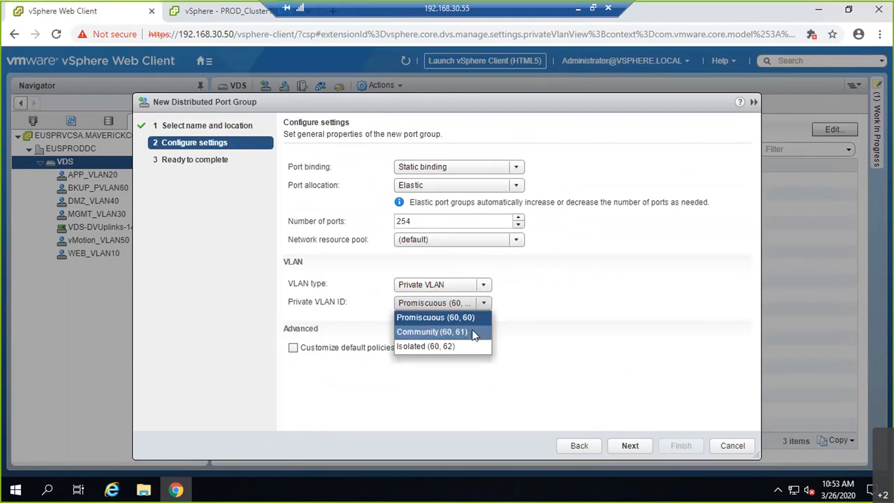
left_click(473, 332)
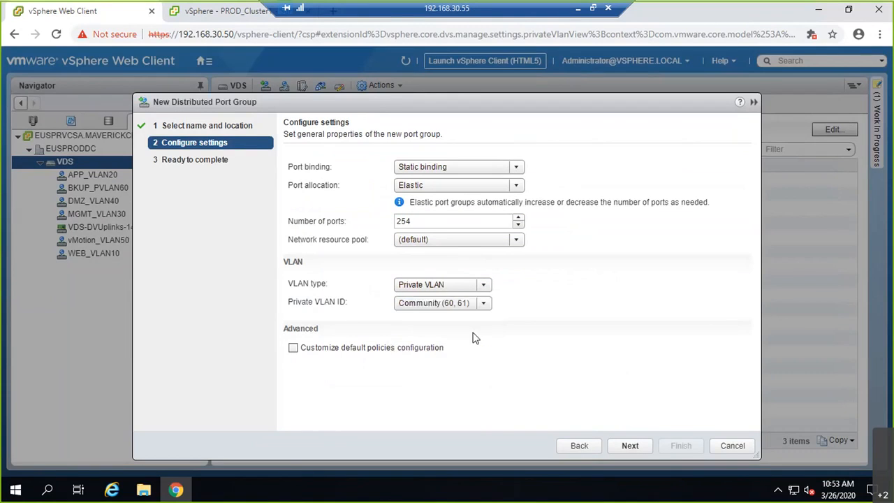
left_click(626, 446)
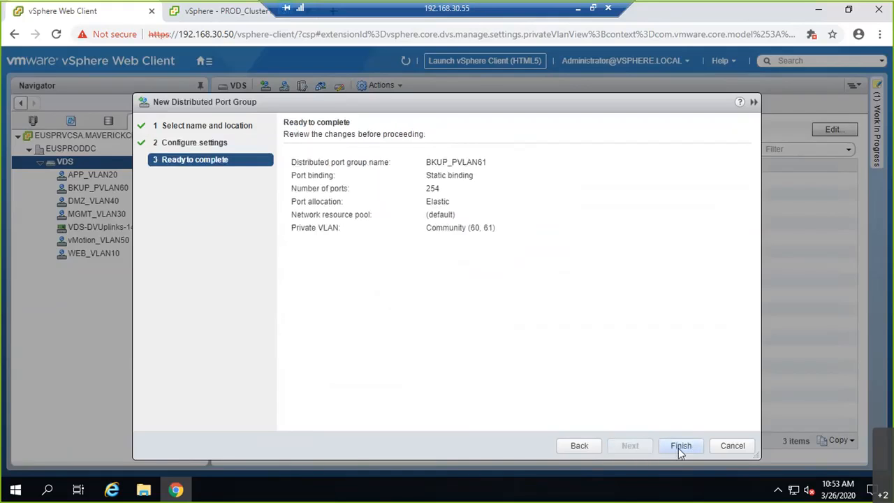
left_click(679, 445)
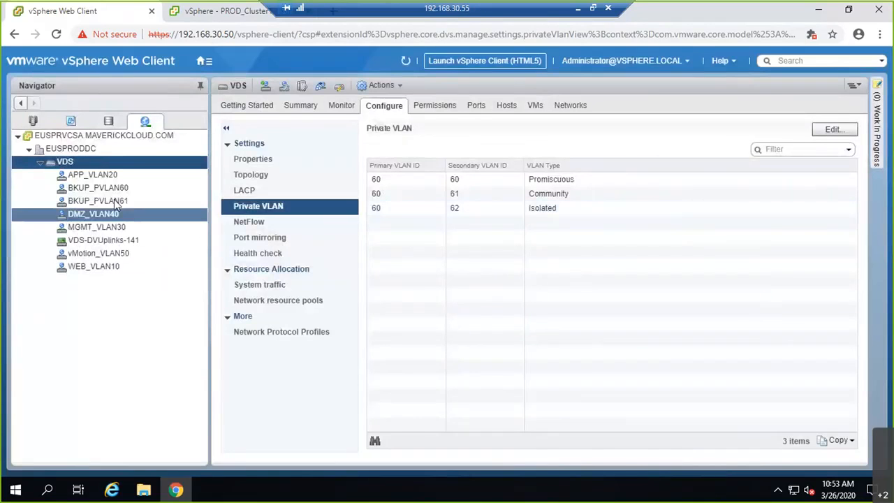
- Start a third backup distributed port group on the VDS switch and name it BKUP_PVLAN62
right_click(85, 161)
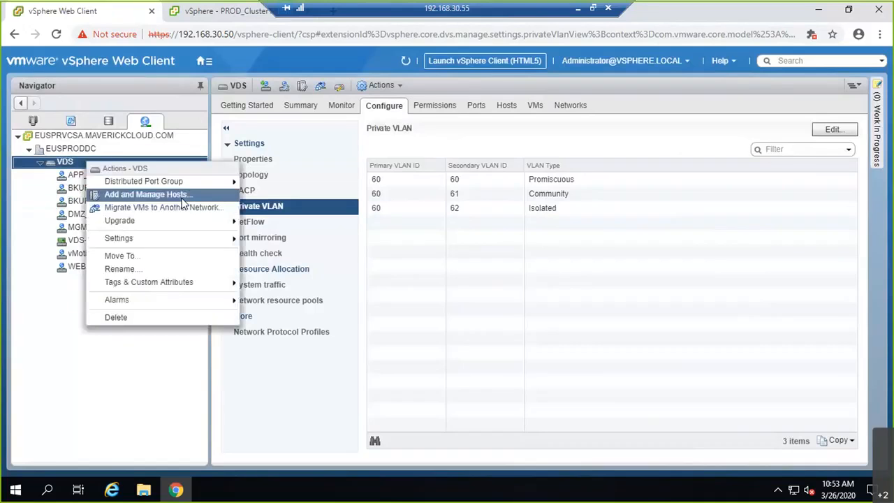
mouse_move(213, 181)
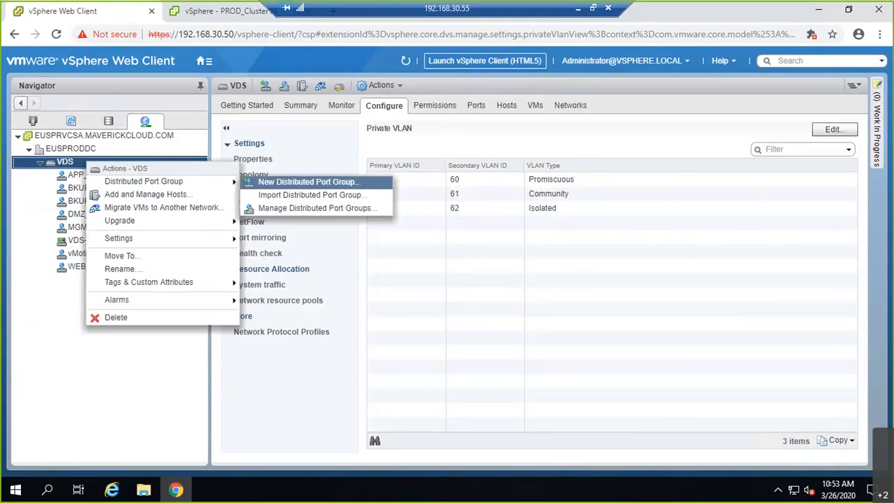
left_click(307, 181)
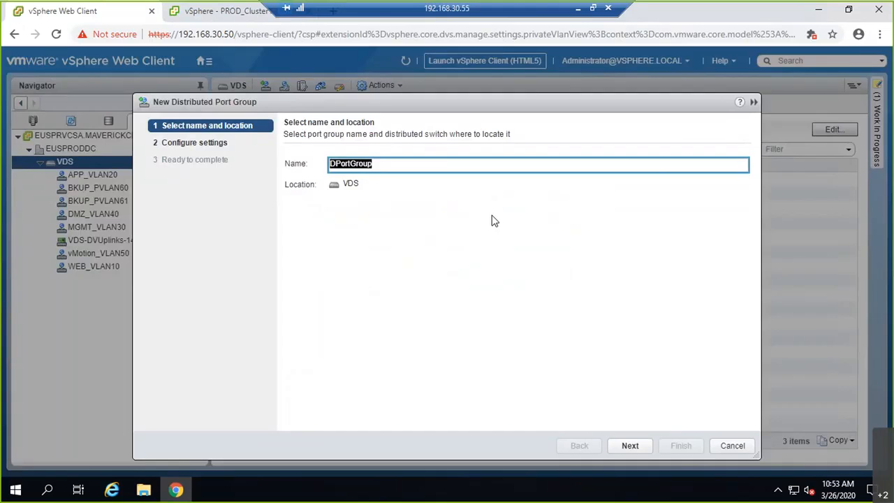
type("BKUP")
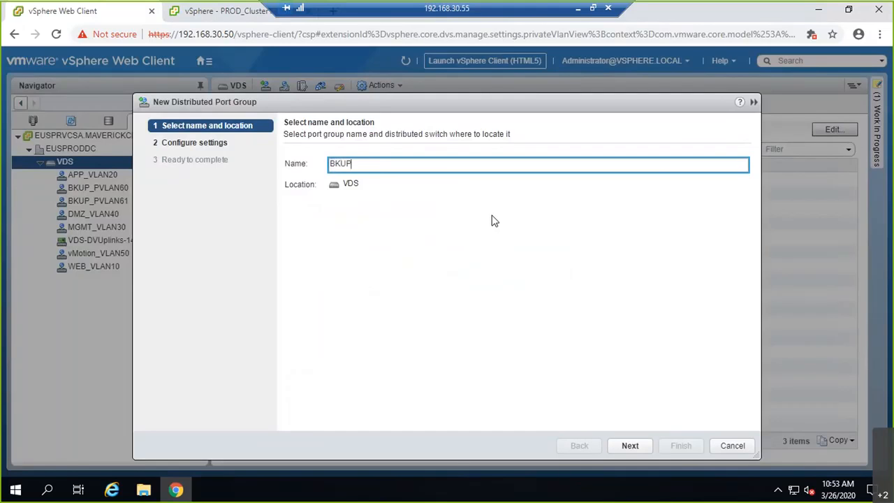
type("_PVLAN62")
left_click(632, 447)
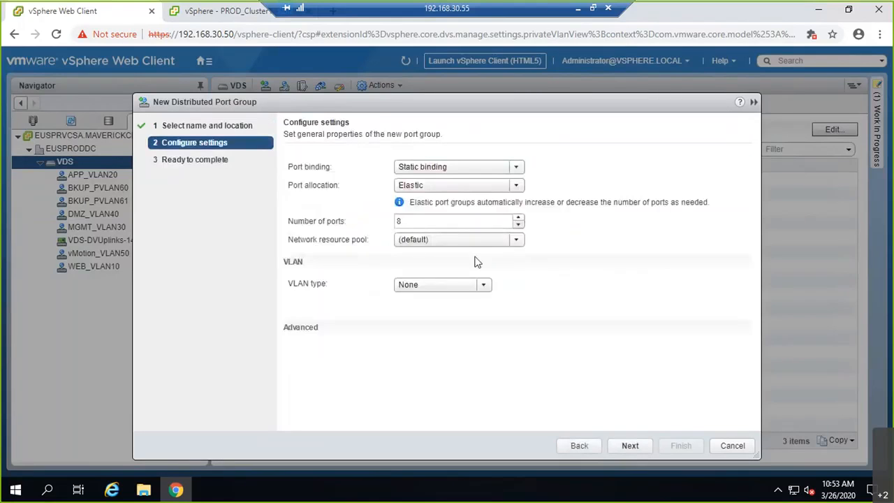
- Configure BKUP_PVLAN62 with 254 ports, VLAN type Private VLAN and ID Isolated (60, 62), and create the port group
left_click(456, 223)
key("BackSpace")
type("2")
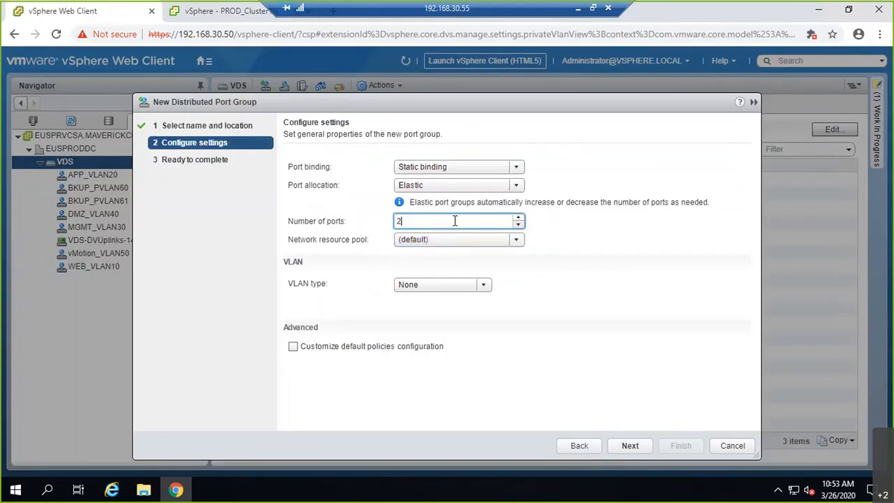
type("54")
left_click(474, 291)
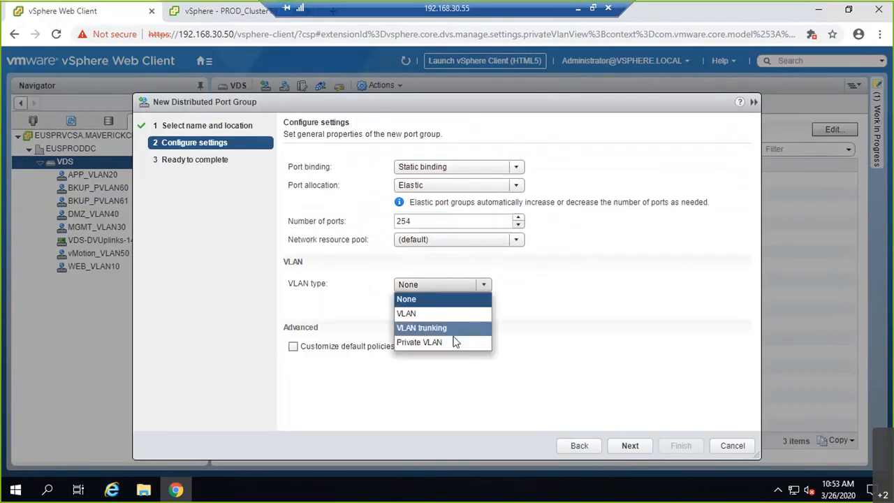
left_click(454, 341)
left_click(475, 303)
left_click(467, 349)
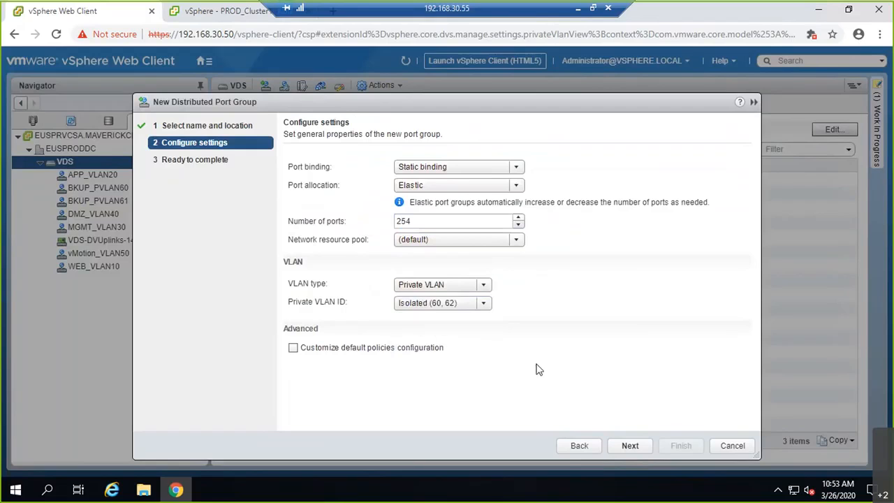
left_click(635, 444)
left_click(676, 446)
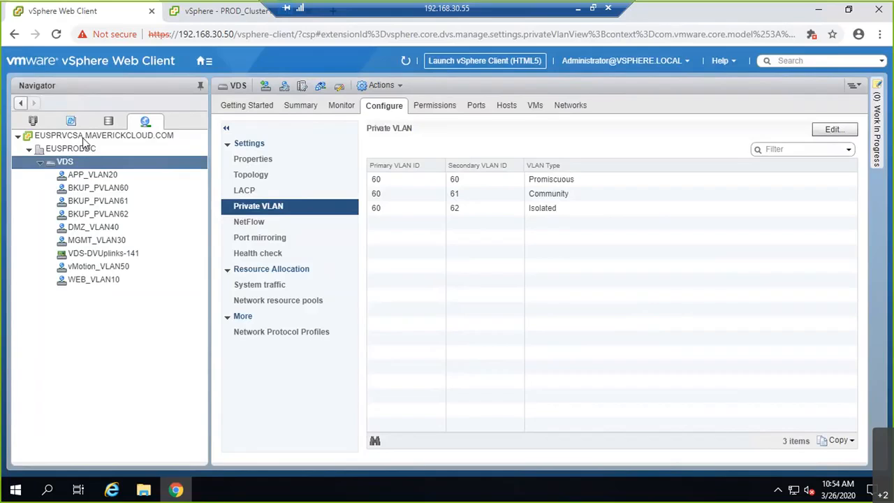
- Open the list of virtual machines on host euspresxi03.maverickcloud.com in the hosts and clusters inventory
left_click(32, 122)
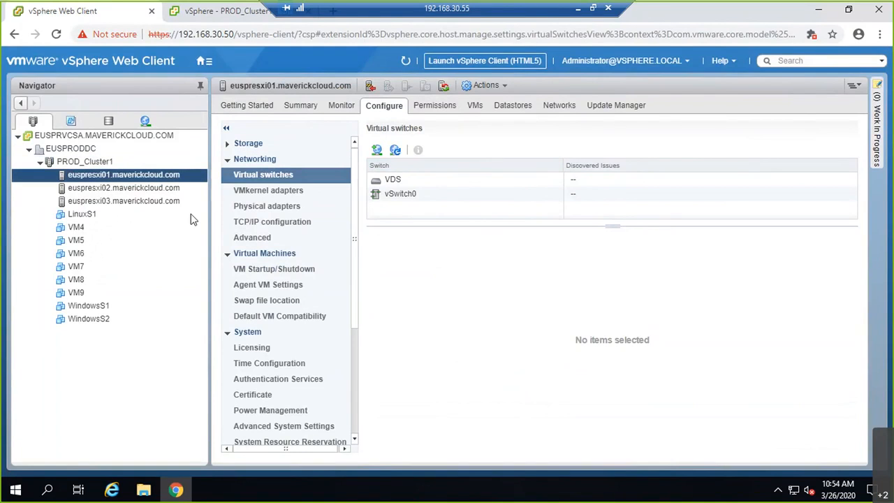
left_click(160, 201)
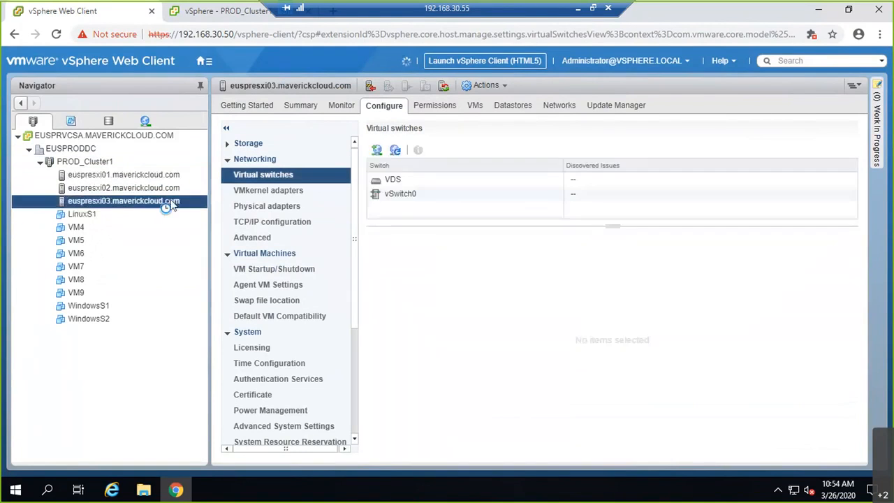
left_click(477, 107)
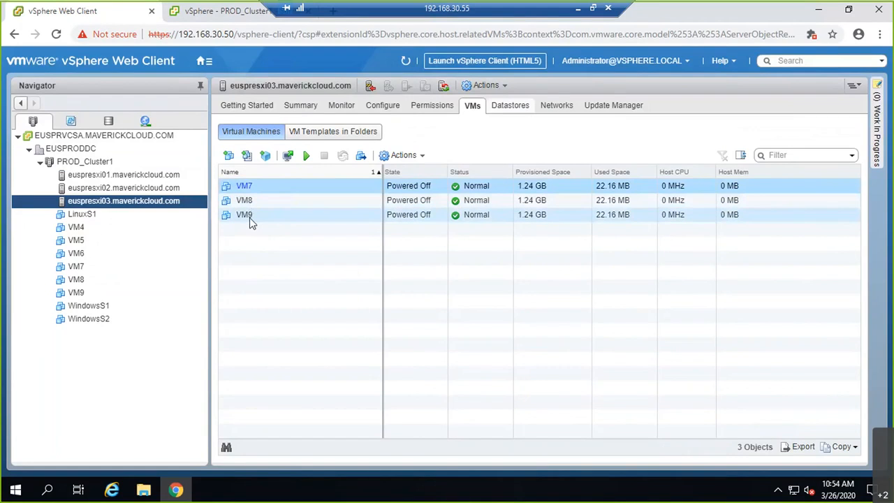
- Connect network adapter 1 of VM7 to the BKUP_PVLAN60 port group and save the VM settings
right_click(246, 190)
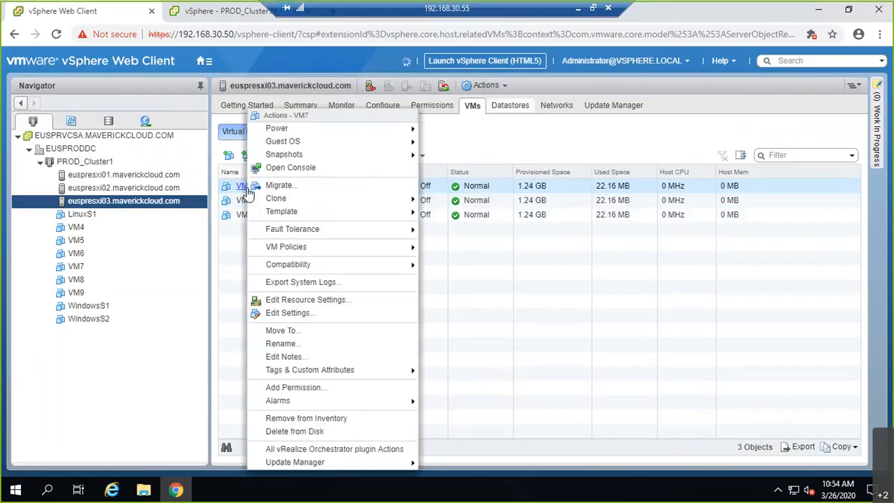
left_click(286, 312)
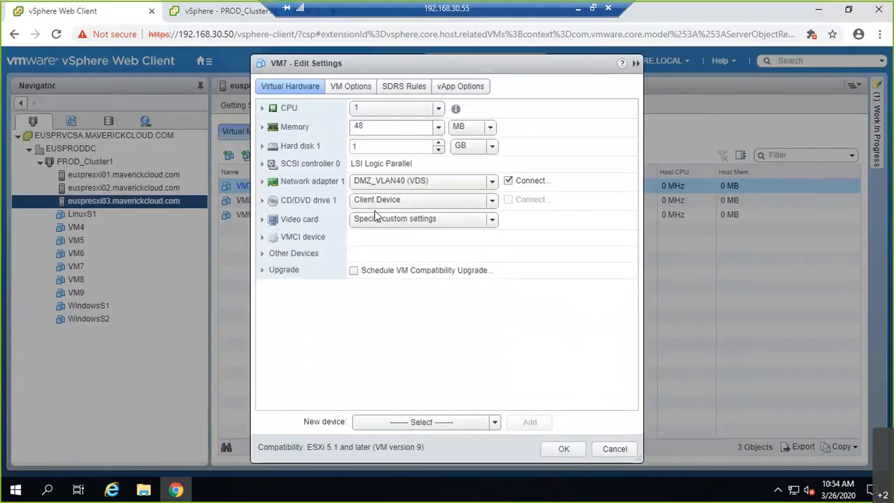
left_click(412, 182)
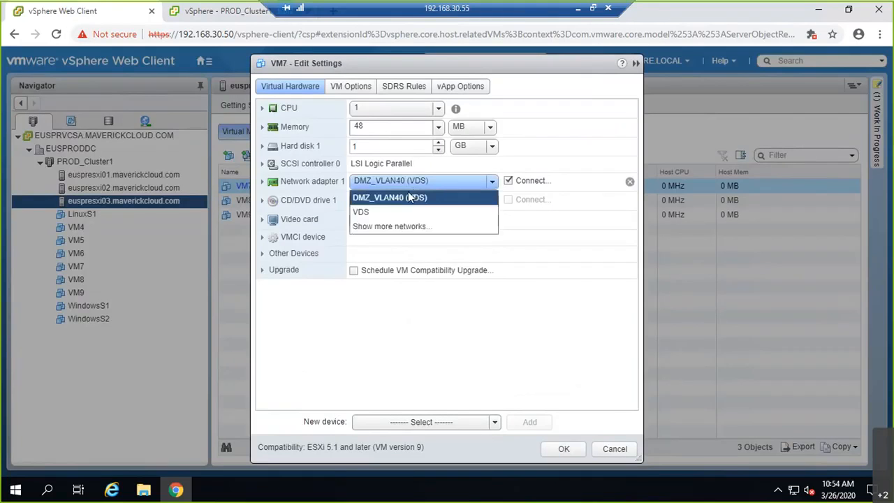
left_click(394, 227)
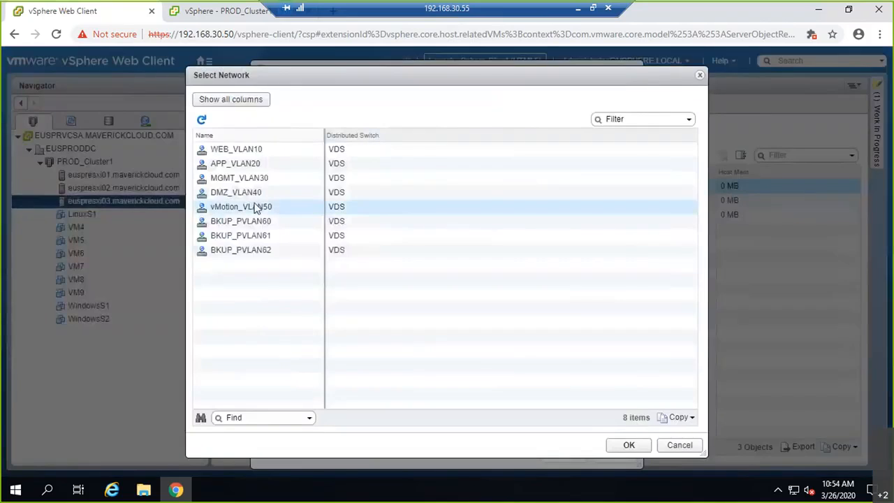
left_click(238, 223)
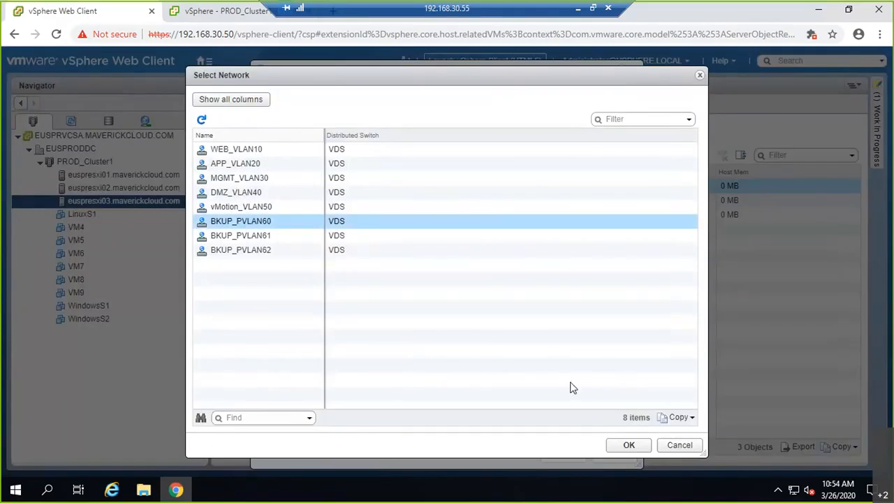
left_click(629, 445)
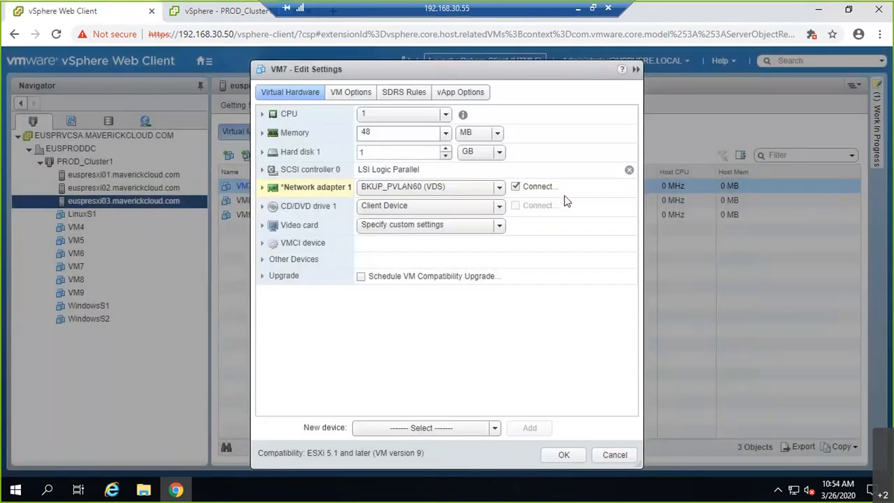
left_click(564, 456)
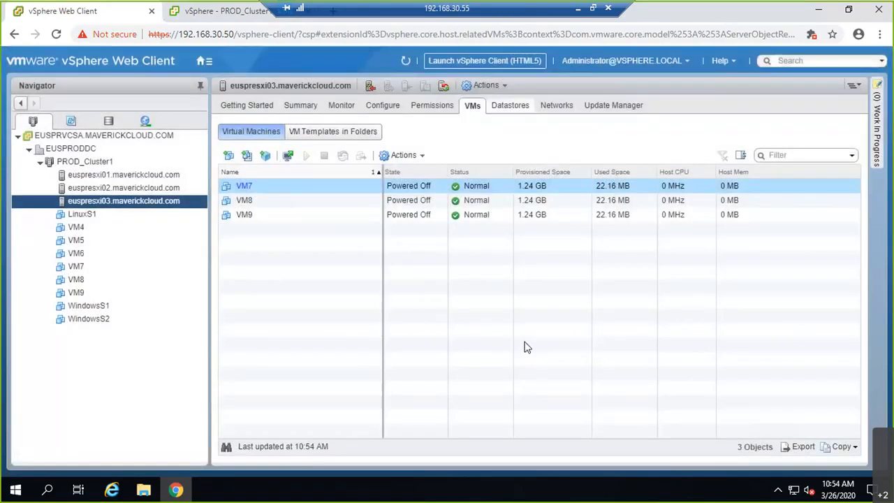
- Connect network adapter 1 of VM8 to the BKUP_PVLAN62 port group and save the VM settings
left_click(252, 200)
right_click(251, 201)
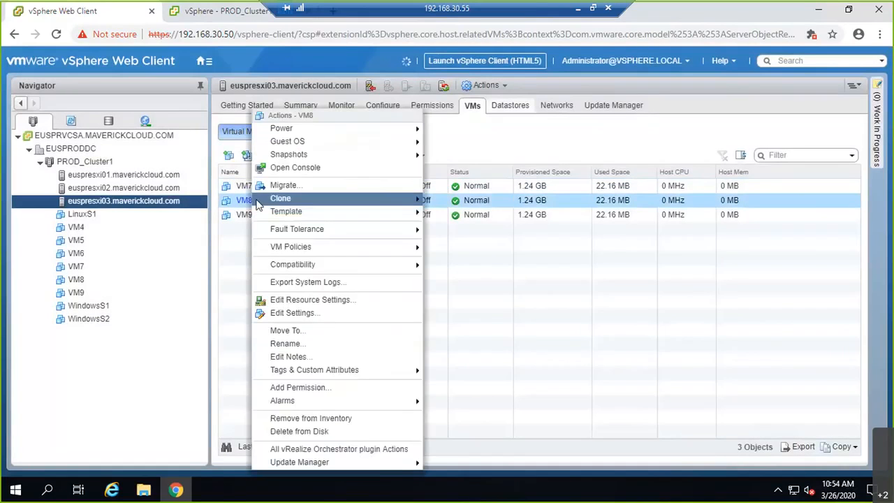
left_click(318, 313)
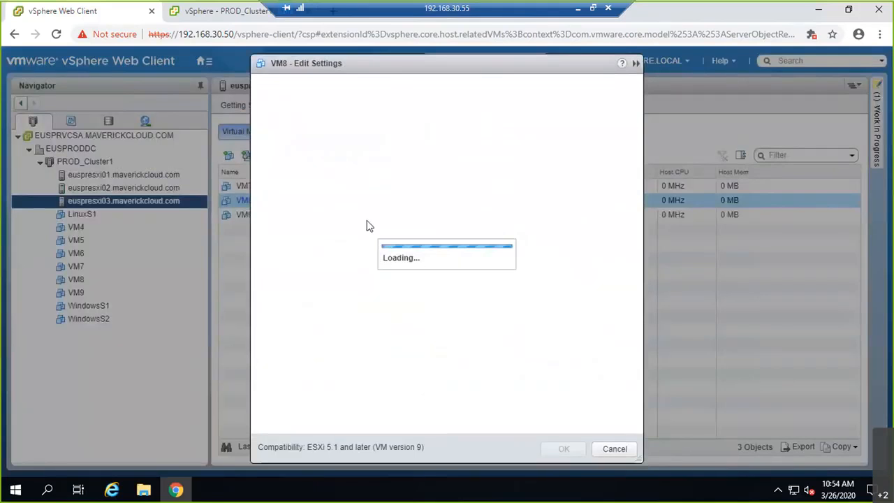
left_click(439, 183)
left_click(434, 225)
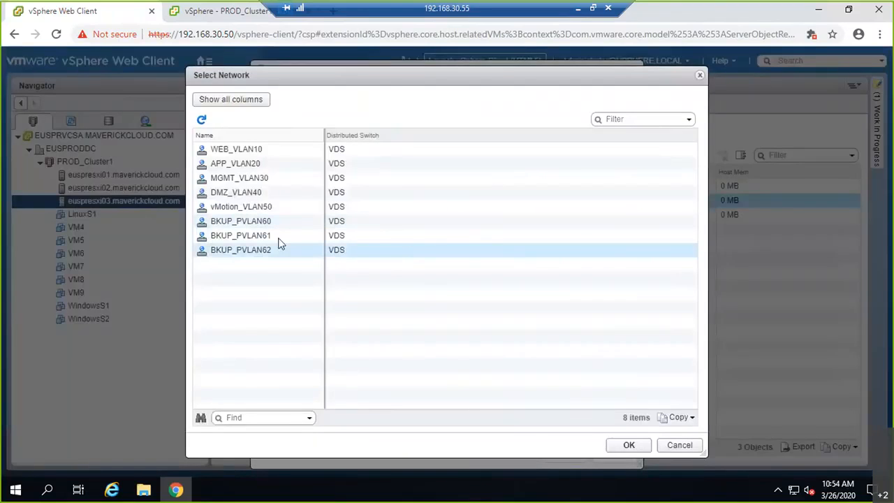
left_click(279, 256)
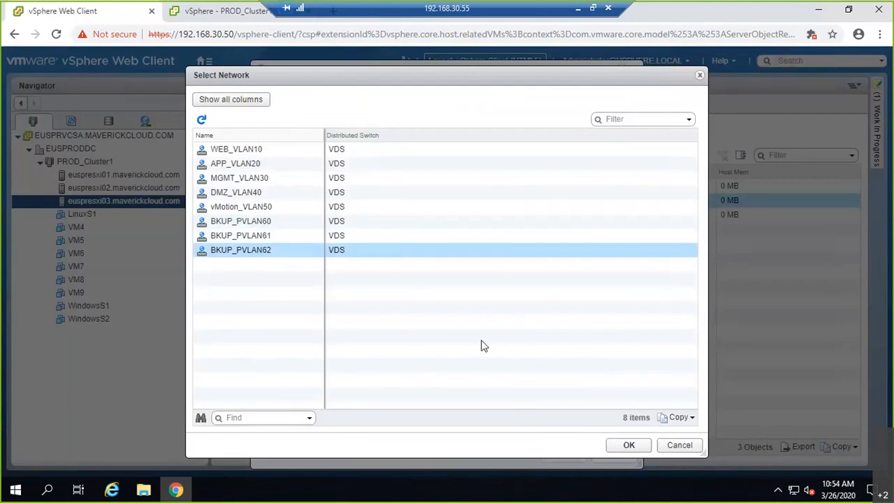
left_click(628, 444)
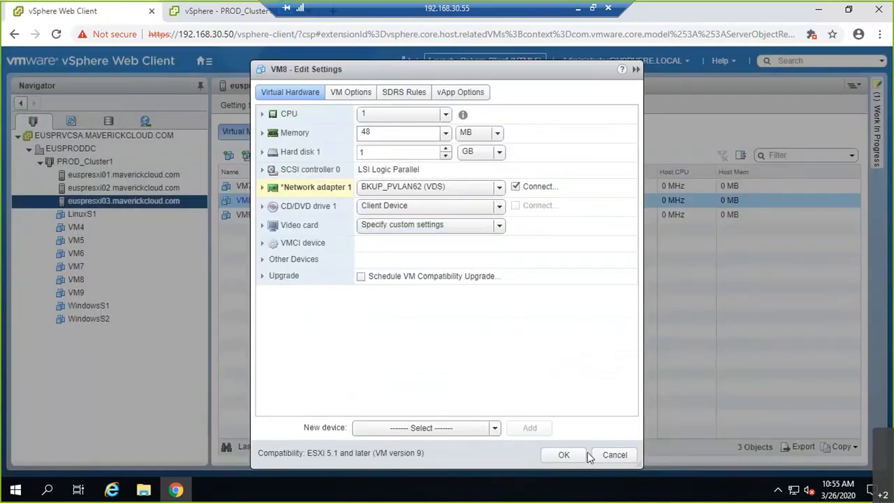
left_click(561, 452)
- Connect network adapter 1 of VM9 to the BKUP_PVLAN62 port group and save the VM settings
left_click(280, 222)
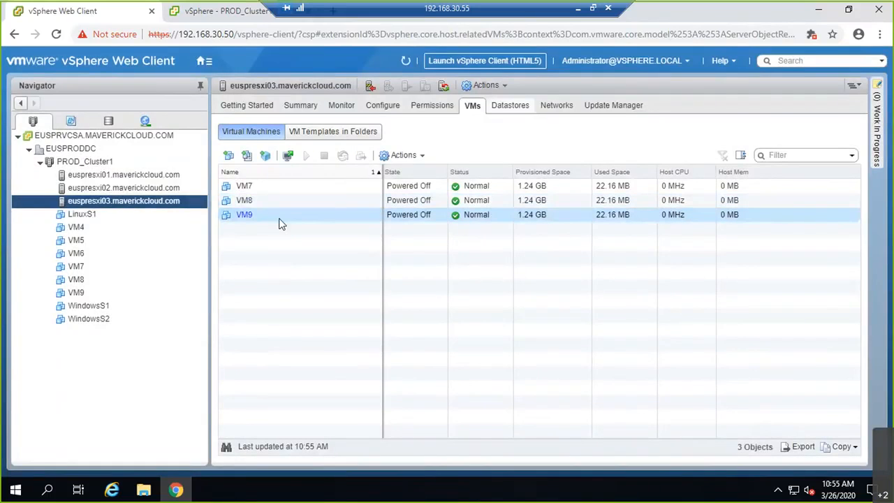
right_click(279, 222)
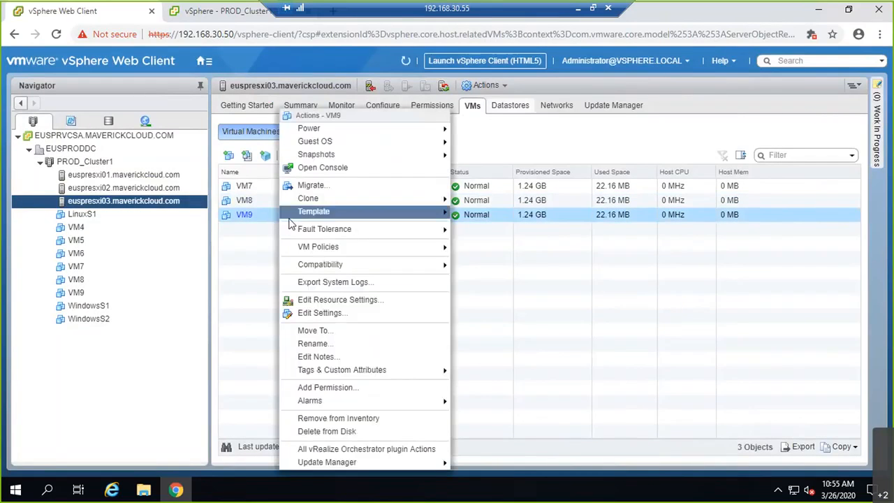
left_click(319, 313)
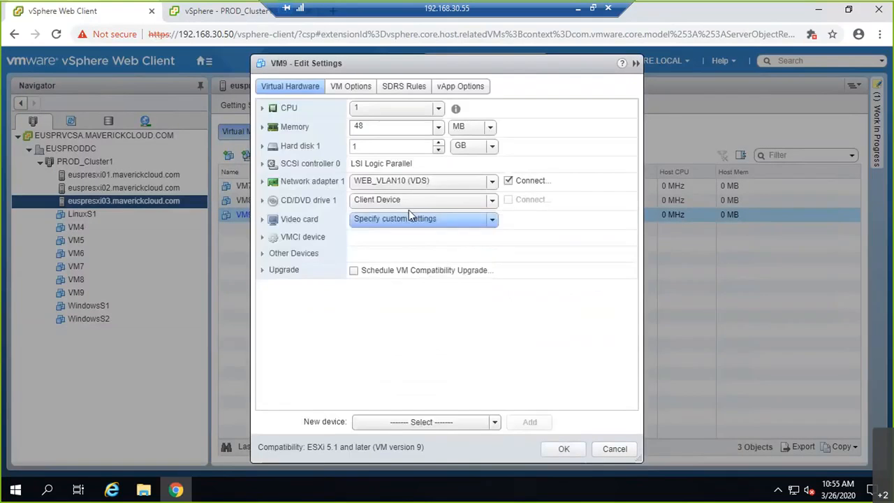
left_click(422, 181)
left_click(425, 226)
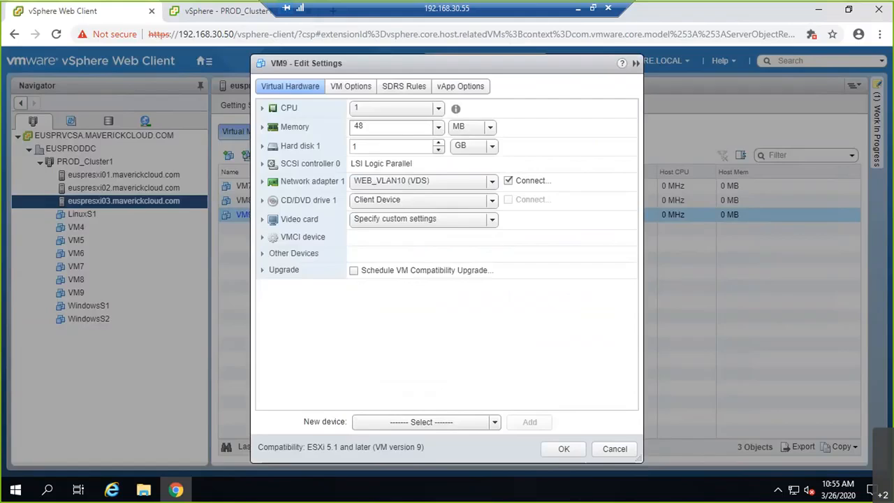
left_click(285, 251)
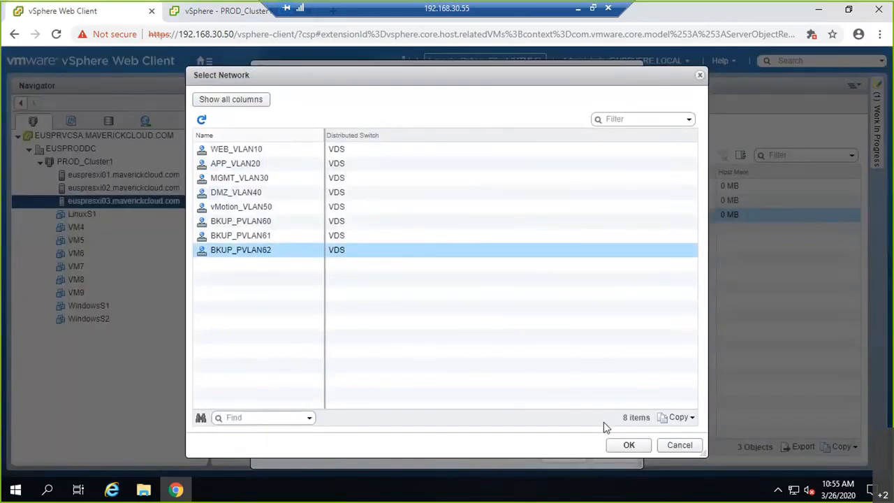
left_click(628, 445)
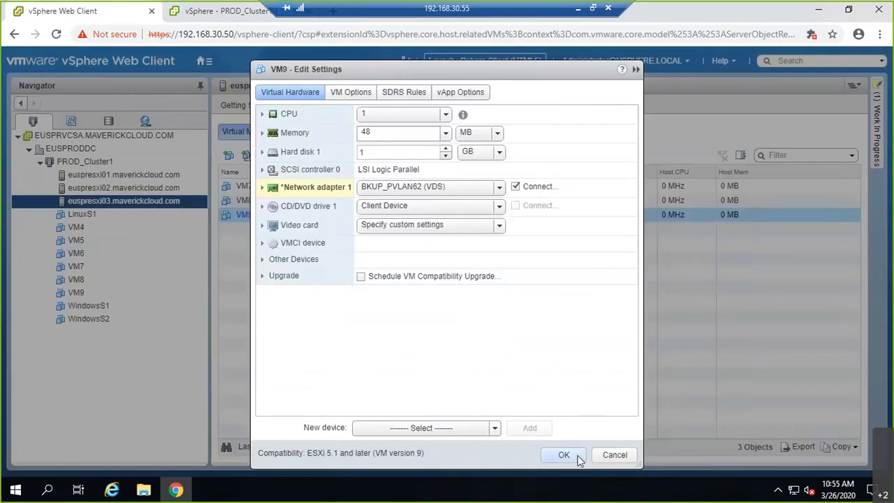
left_click(563, 454)
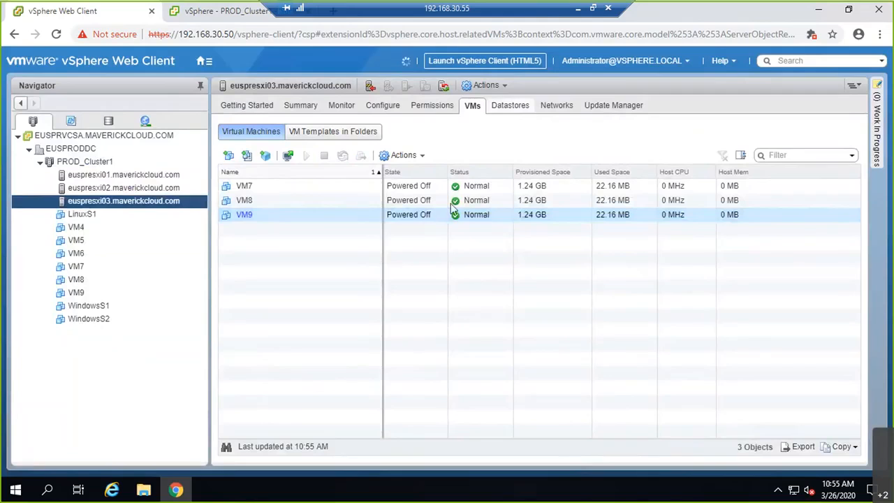
- Power on VM7, VM8 and VM9 together
left_click(475, 187)
left_click(479, 214, "shift")
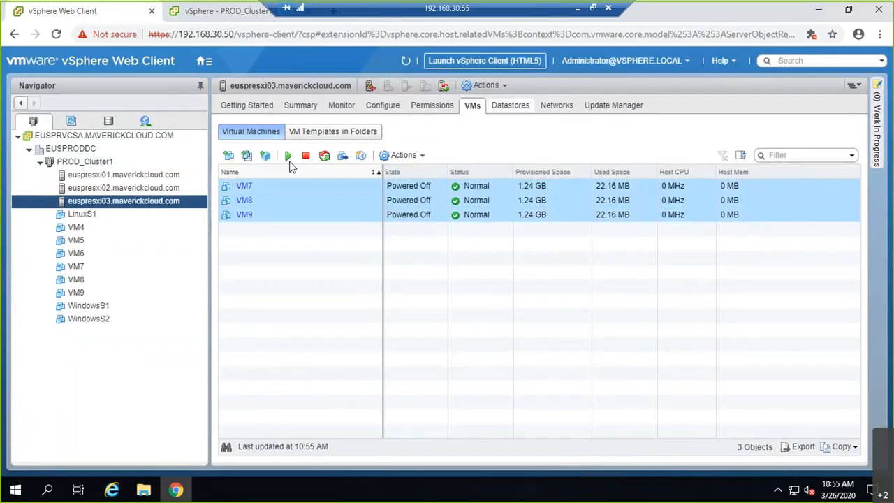
left_click(289, 156)
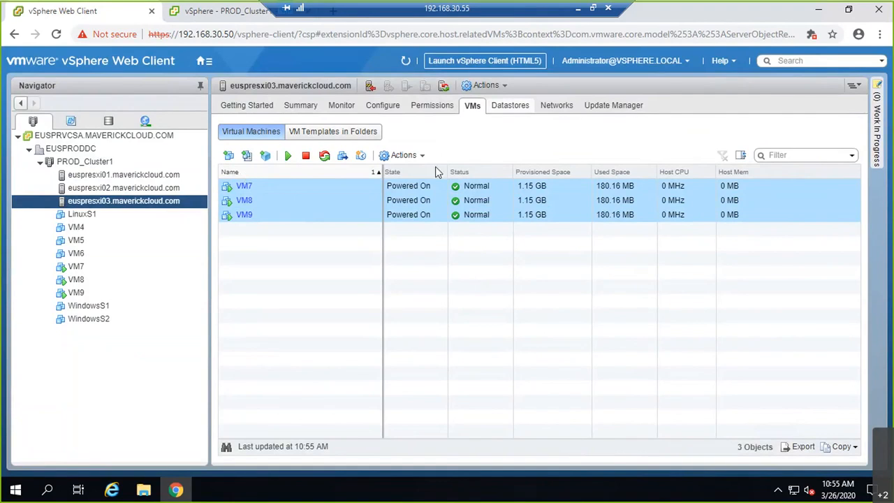
- Open VM7 alone in VMware Remote Console and show its console full screen
right_click(246, 190)
mouse_move(282, 239)
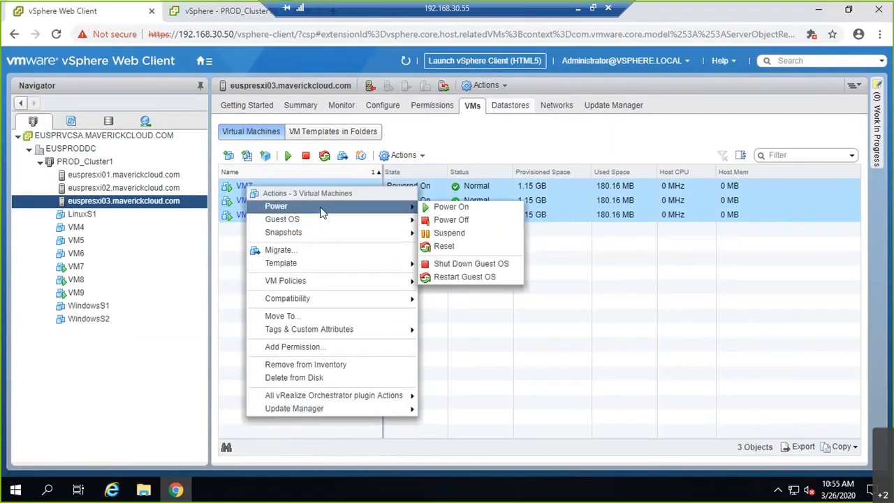
left_click(245, 192)
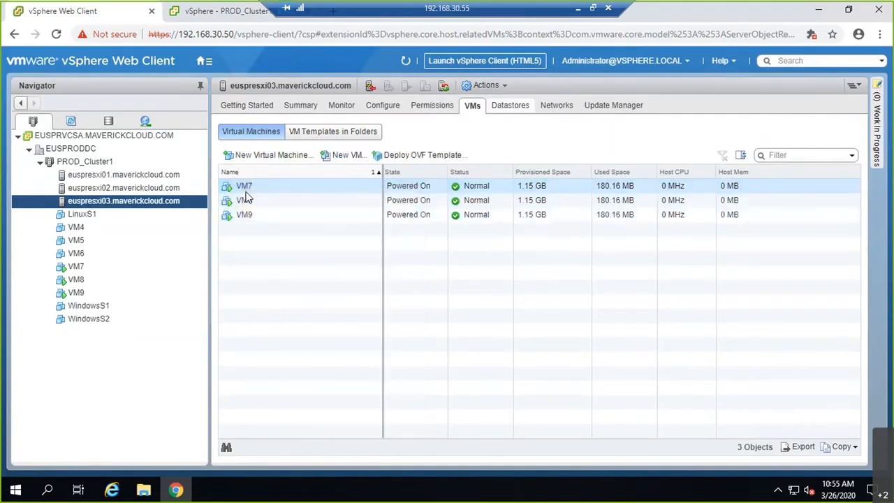
left_click(248, 192)
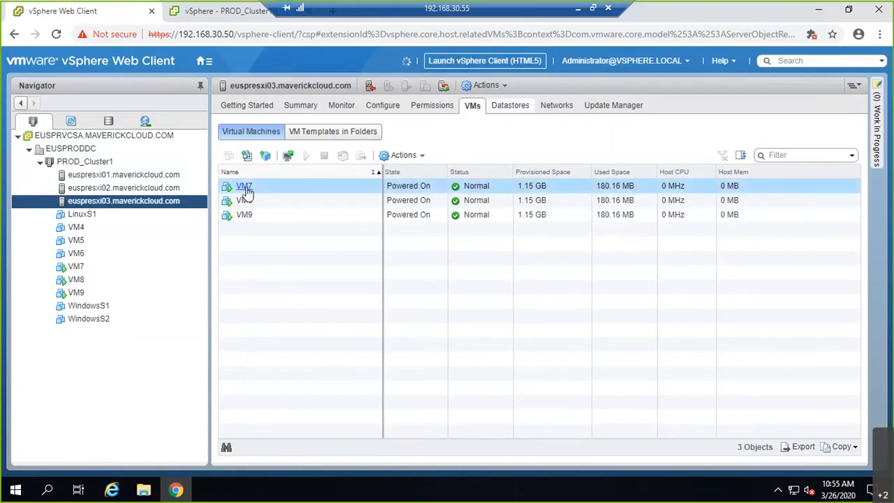
left_click(289, 157)
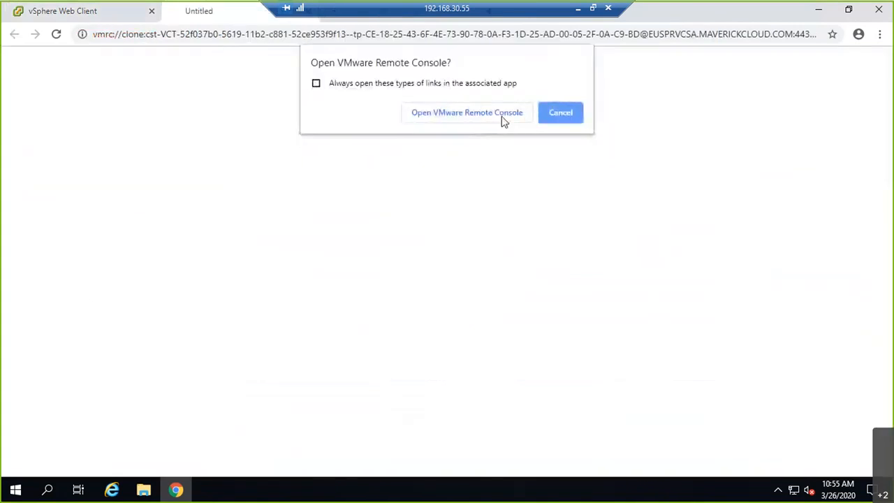
left_click(502, 116)
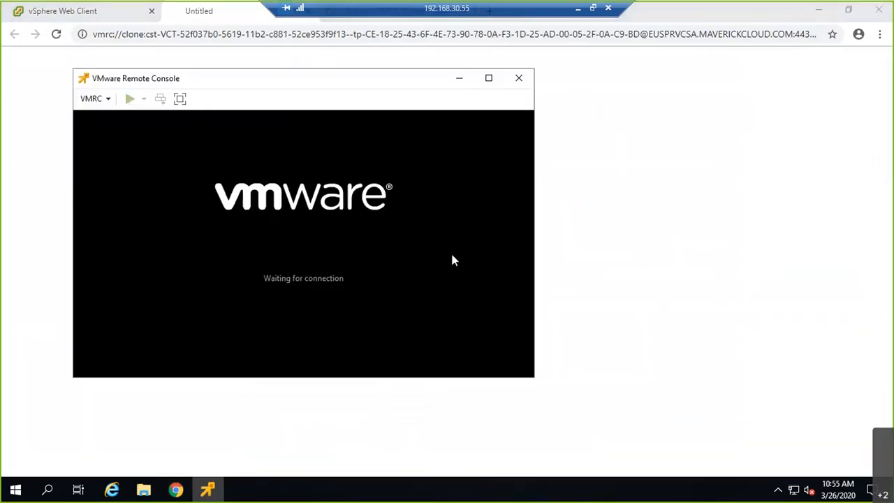
left_click_drag(354, 85, 413, 88)
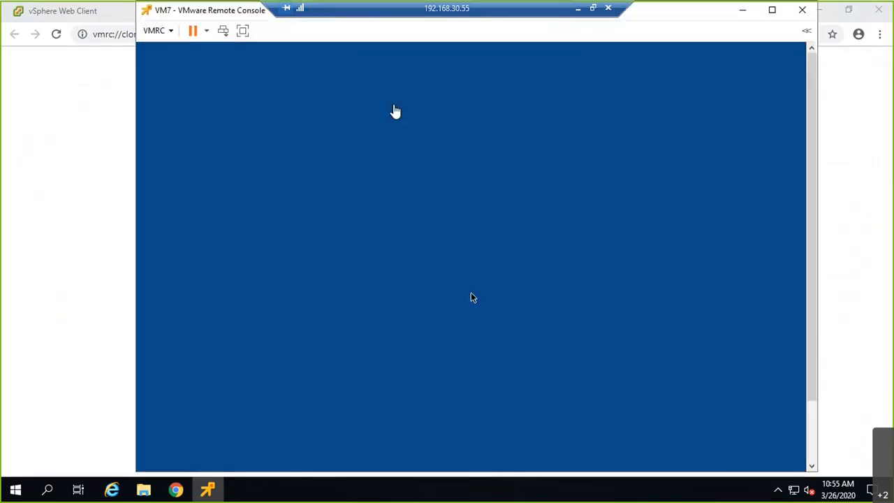
left_click(242, 31)
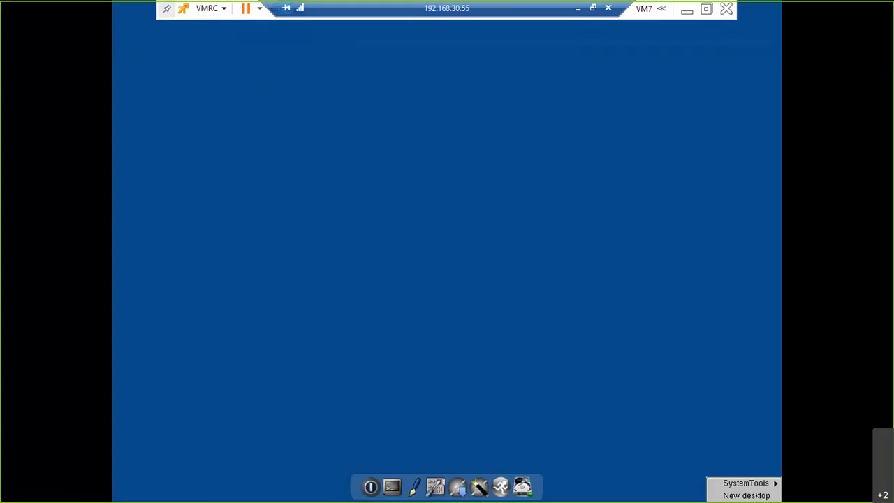
- Open the network settings from VM7's ControlPanel and give eth0 the IP address 192.168.60.2, accepting the 255.255.255.0 mask and the proposed broadcast address
mouse_move(746, 484)
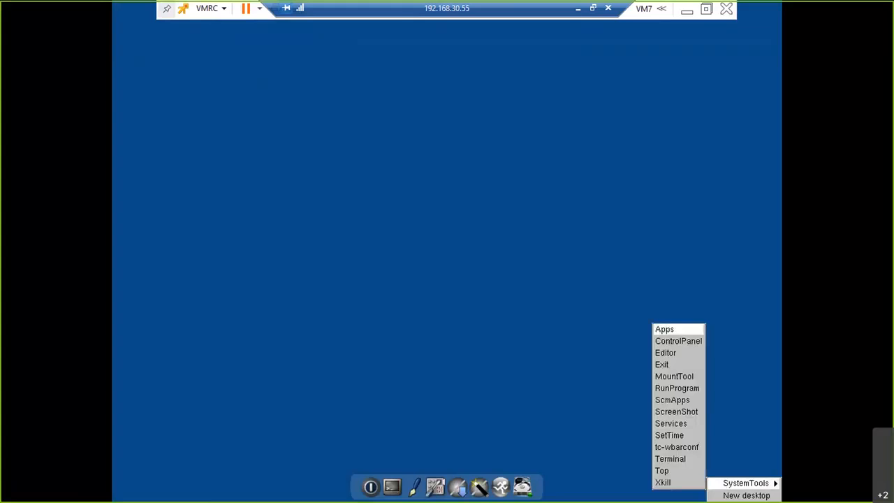
left_click(678, 341)
left_click(163, 87)
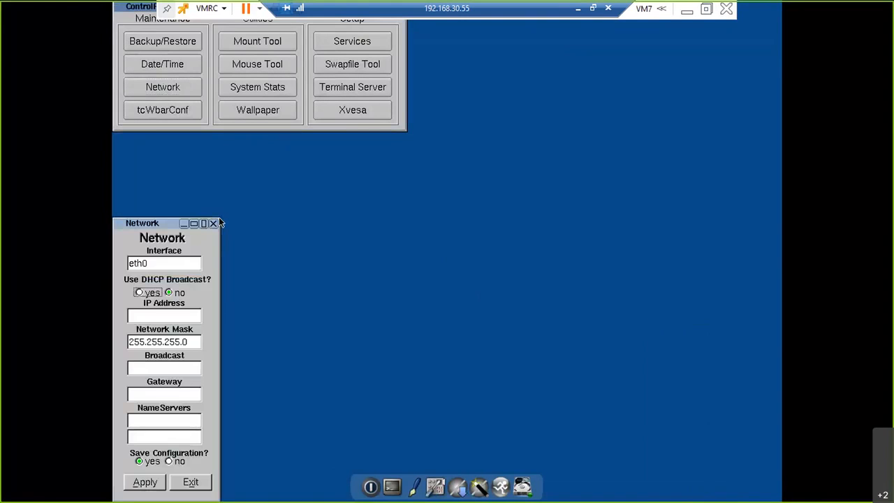
key("Tab")
type("192.168.60.2")
key("Tab")
key("Tab")
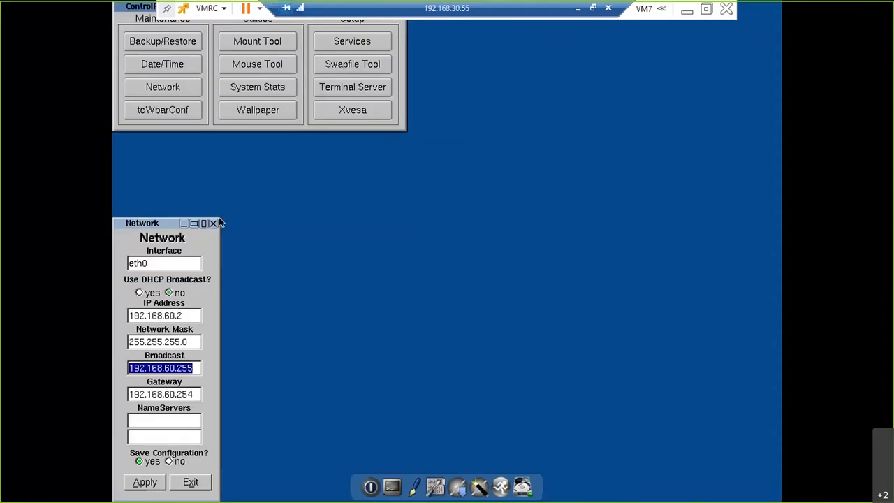
- Set VM7's gateway to 192.168.60.1 and its first name server to 8.8.8.8, and apply the network configuration
key("Tab")
key("BackSpace")
key("BackSpace")
key("BackSpace")
type("1")
key("Tab")
type("8.8.8.8")
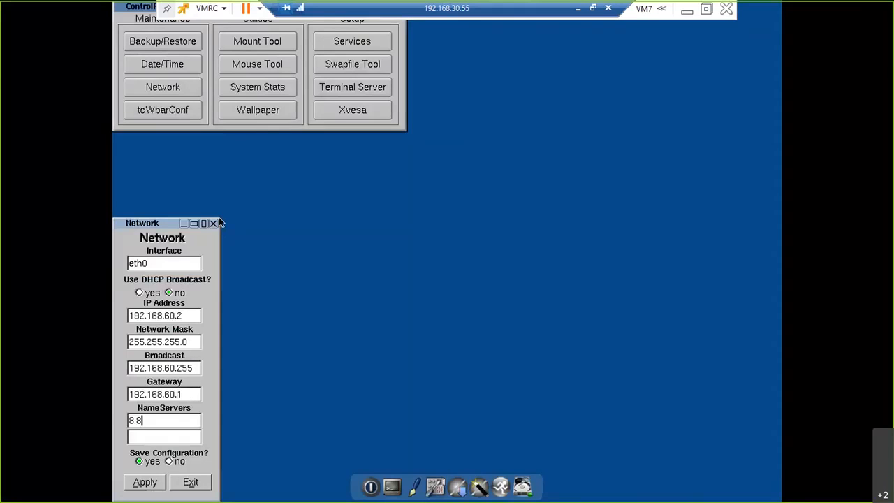
key("Tab")
key("Tab")
key("Tab")
key("Tab")
key("Tab")
key("Tab")
key("Tab")
key("Tab")
key("Tab")
key("Tab")
key("Tab")
key("Tab")
key("Tab")
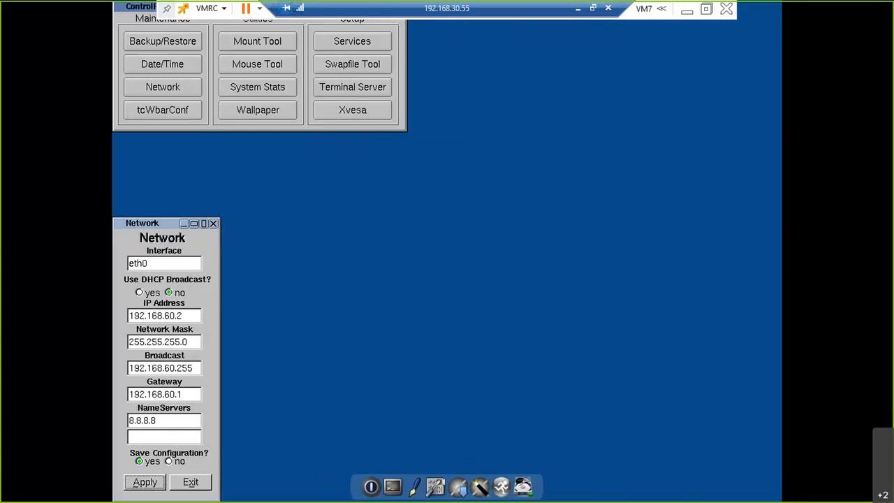
key("Tab")
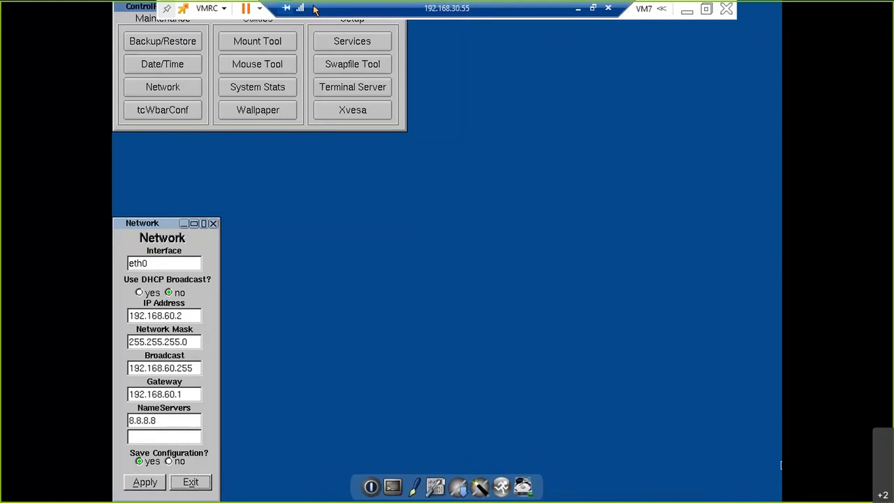
- Open a Terminal window from the SystemTools on VM7's desktop
key("alt+Tab")
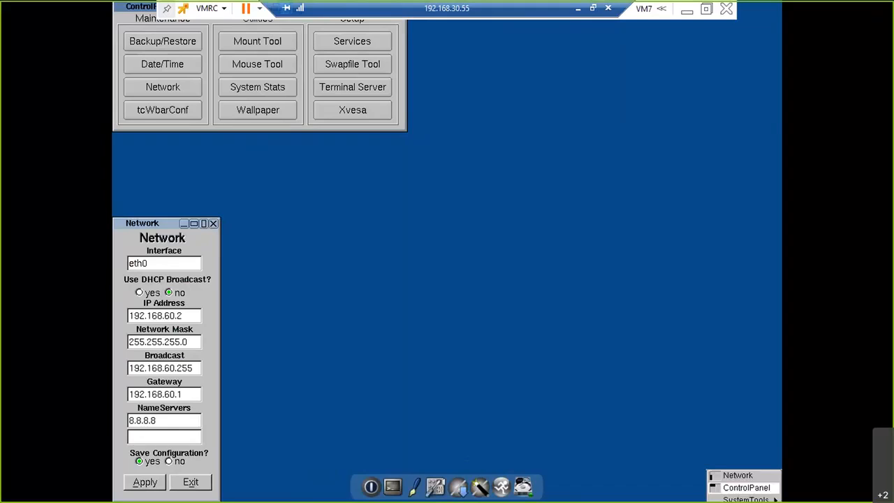
key("Down")
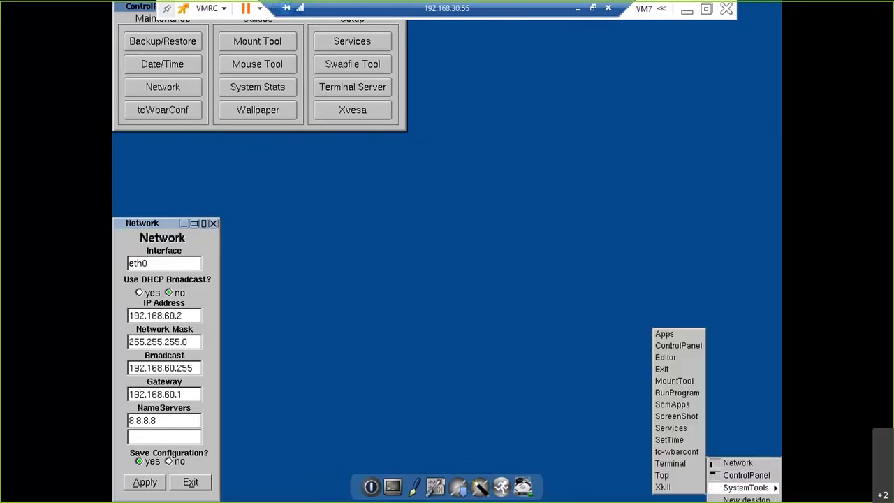
key("Up")
key("Up")
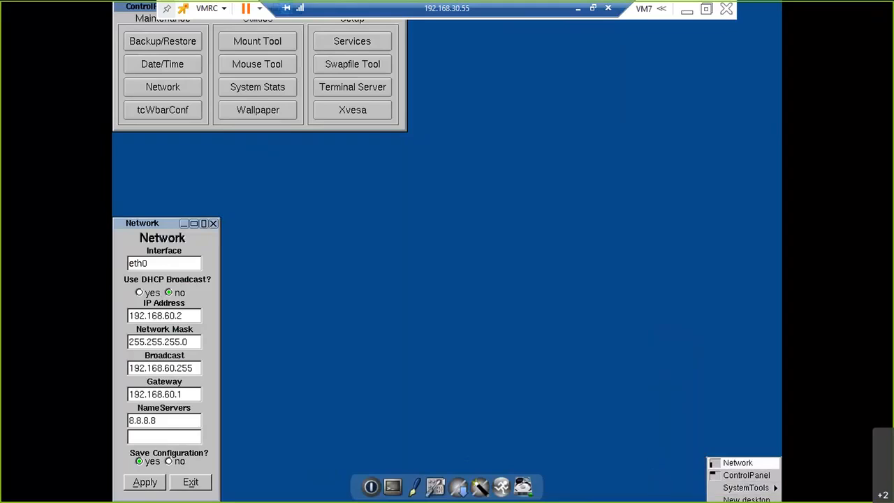
key("Down")
key("Down")
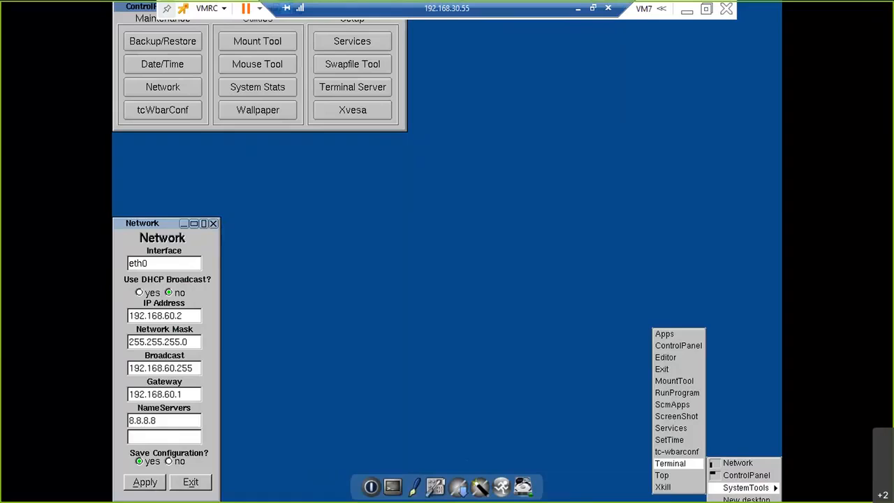
left_click(672, 464)
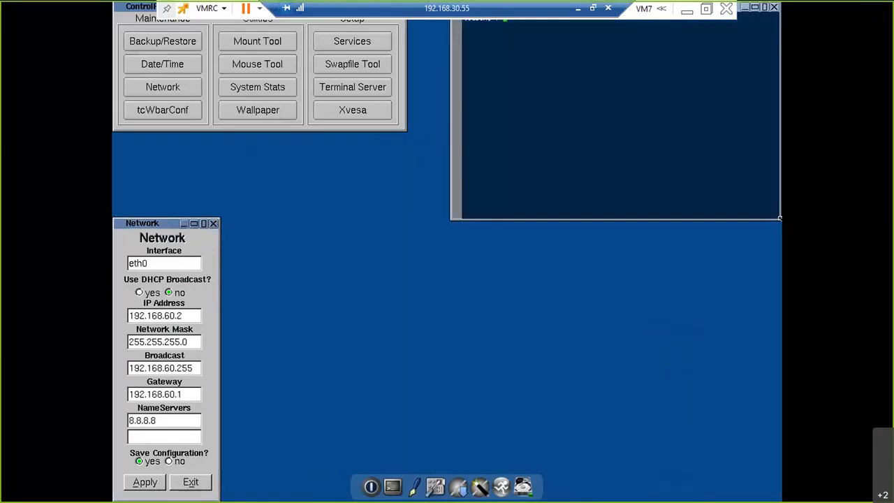
- Ping google.com from VM7's terminal to test its outside connectivity
type("ping goo")
key("BackSpace")
key("BackSpace")
key("BackSpace")
key("BackSpace")
key("BackSpace")
type("oogle.com")
key("Return")
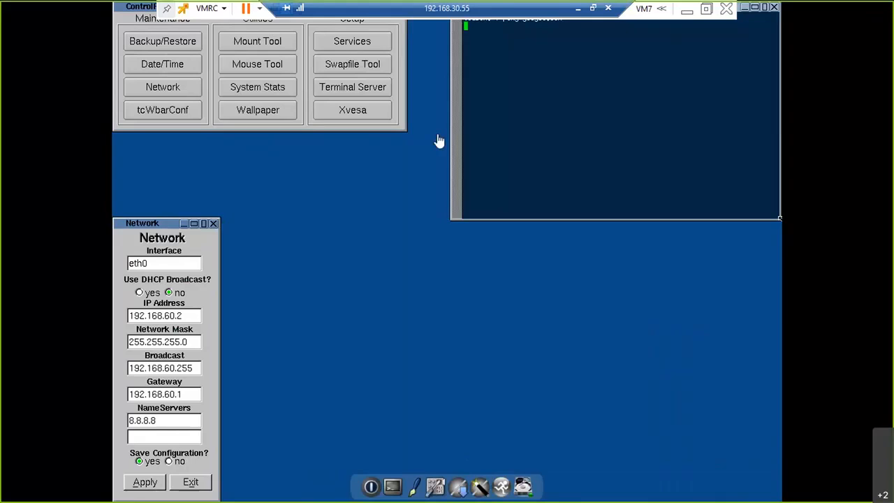
- Leave the remote desktop session for a Command Prompt on the local computer and test the gateway by pinging 192.168.60.1
left_click(576, 10)
key("super+r")
type("cmd")
key("Return")
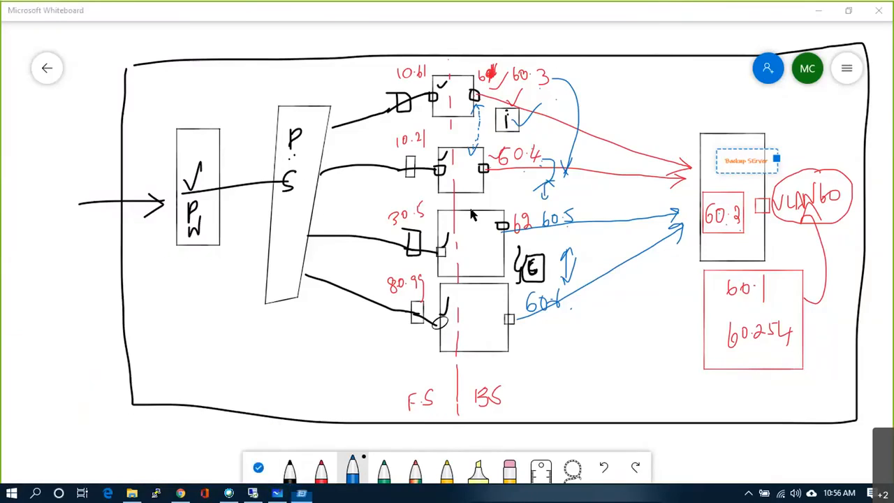
type("ping 192.1")
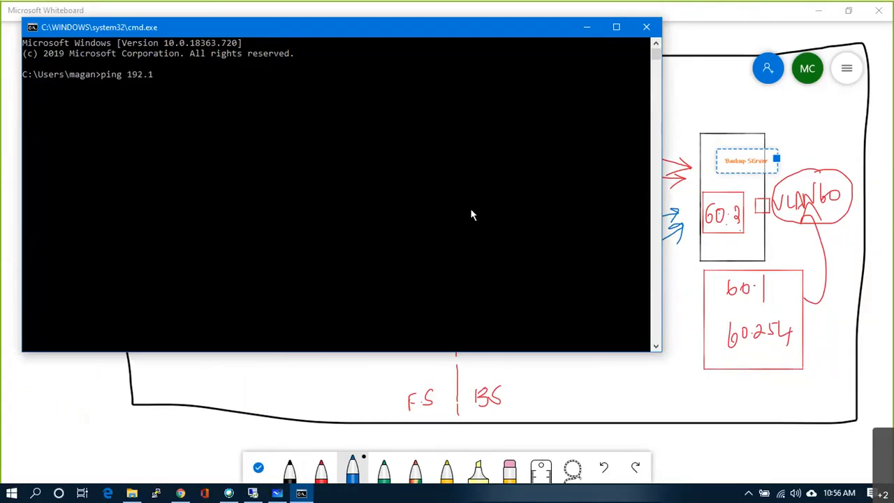
type("68.60.1")
key("Return")
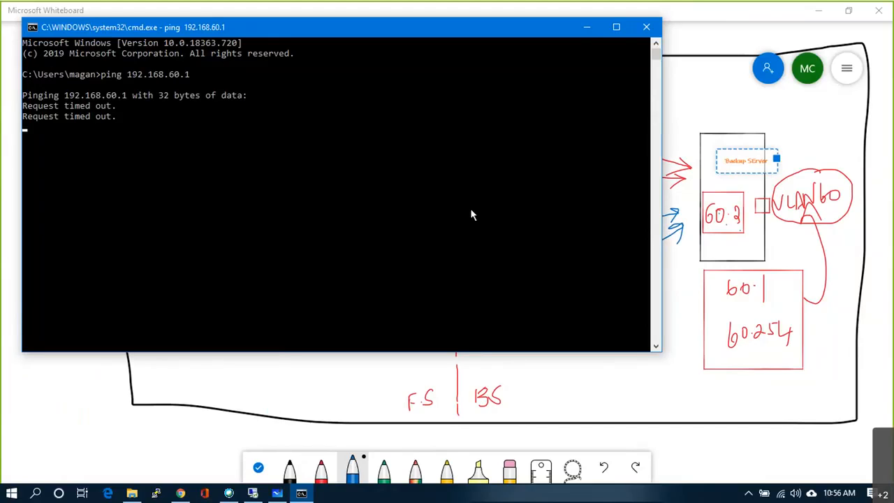
key("ctrl+c")
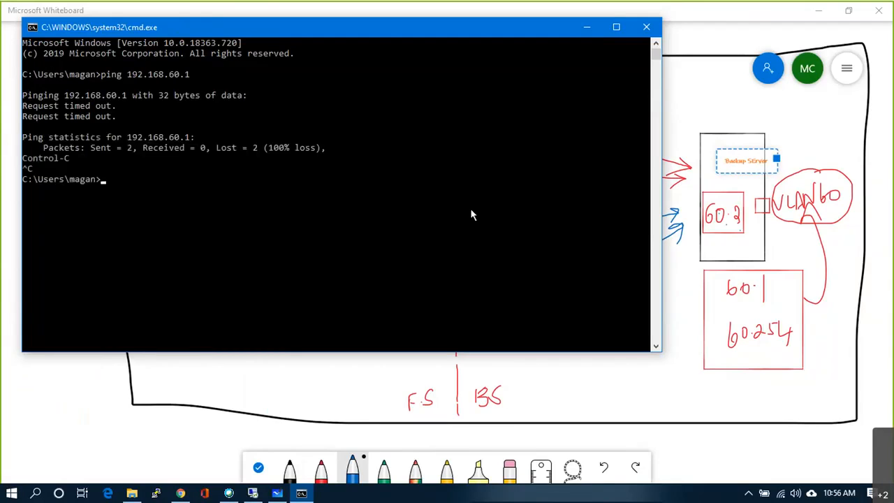
key("Up")
- Switch back to VM7's console in the remote desktop session and repeat the ping of google.com
key("alt+Tab")
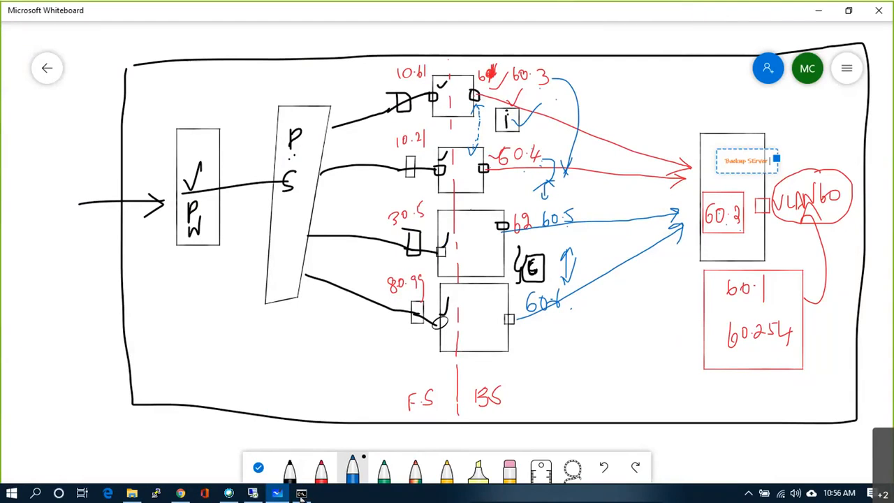
left_click(254, 493)
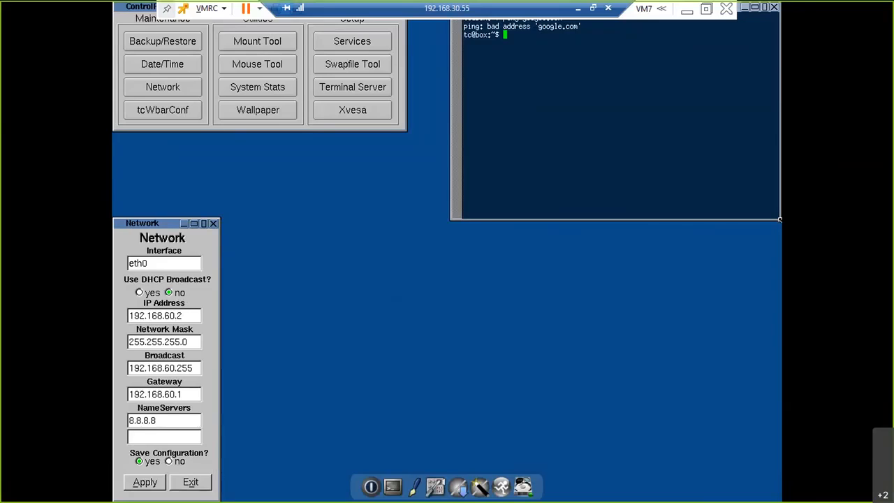
key("Up")
key("Return")
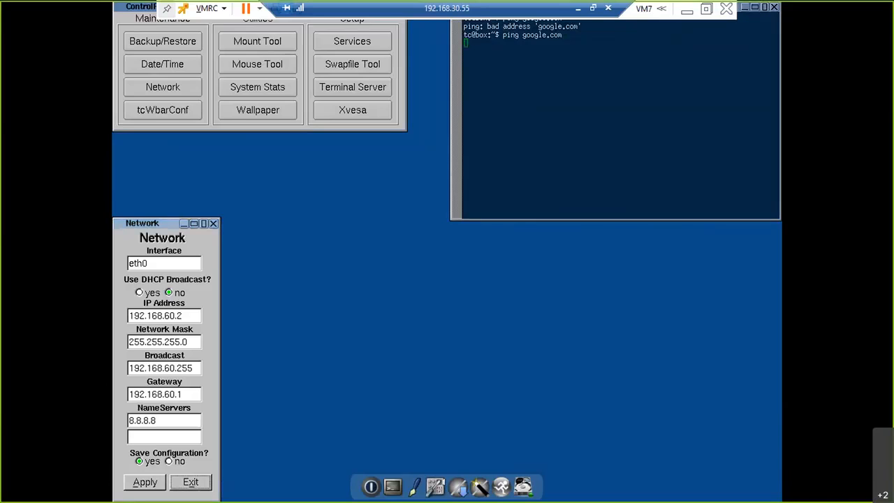
- Change the IP address in VM7's Network settings to 192.168.50.2
key("Tab")
key("Tab")
key("Tab")
key("End")
key("BackSpace")
key("BackSpace")
key("BackSpace")
key("BackSpace")
type("50.2")
- Set VM7's gateway to 192.168.50.1 and apply the network configuration
key("Tab")
key("Tab")
key("Tab")
key("End")
key("BackSpace")
key("BackSpace")
key("BackSpace")
type("1")
left_click(144, 482)
key("shift+Tab")
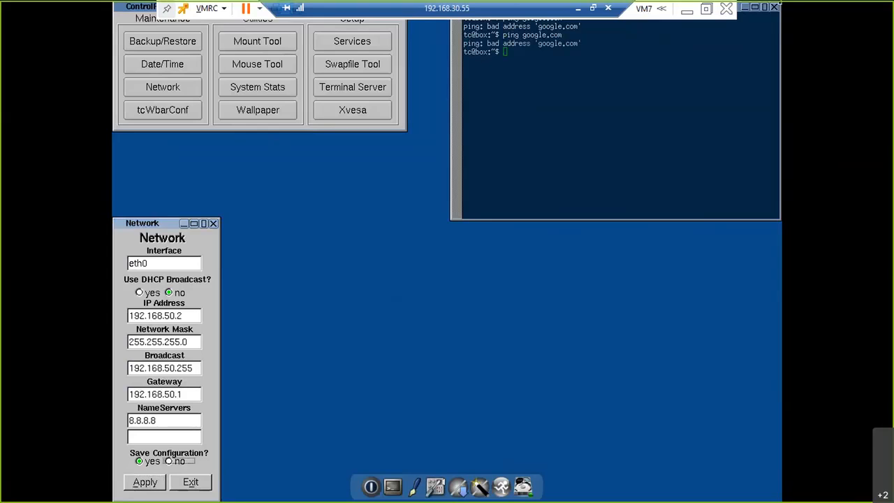
- Ping google.com from VM7's terminal to test the connection with the 192.168.50.2 address
key("Up")
key("Return")
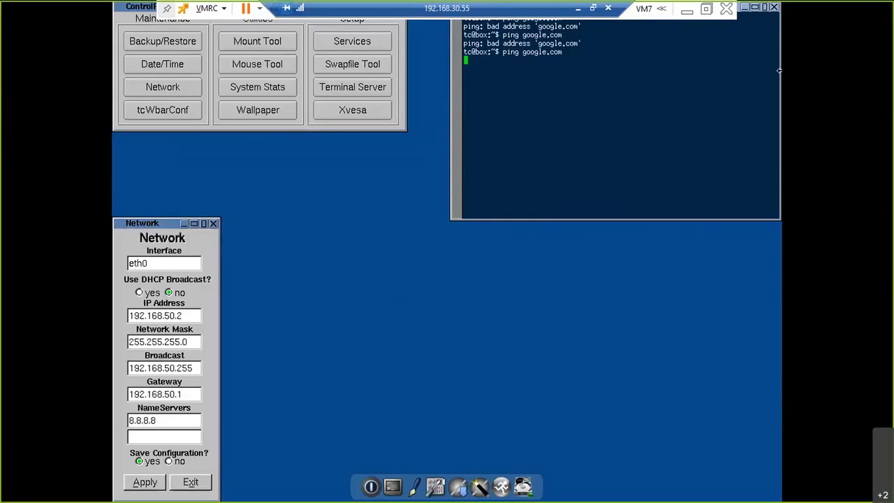
left_click(579, 10)
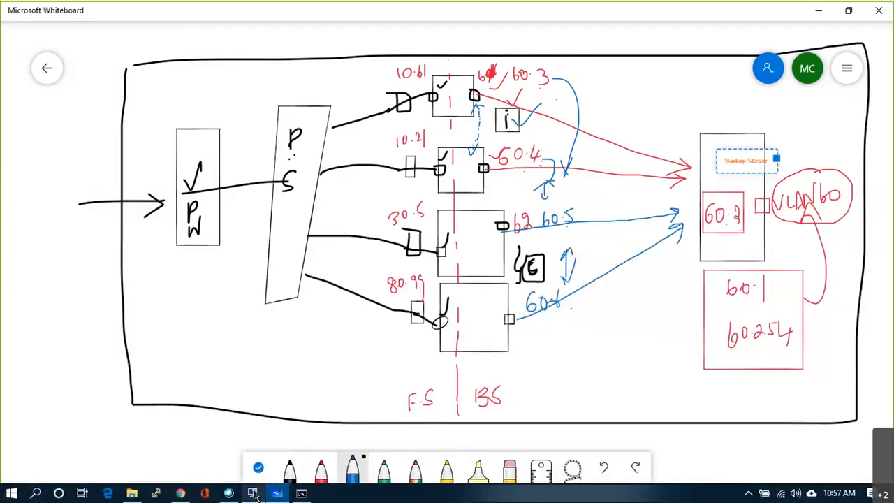
left_click(263, 495)
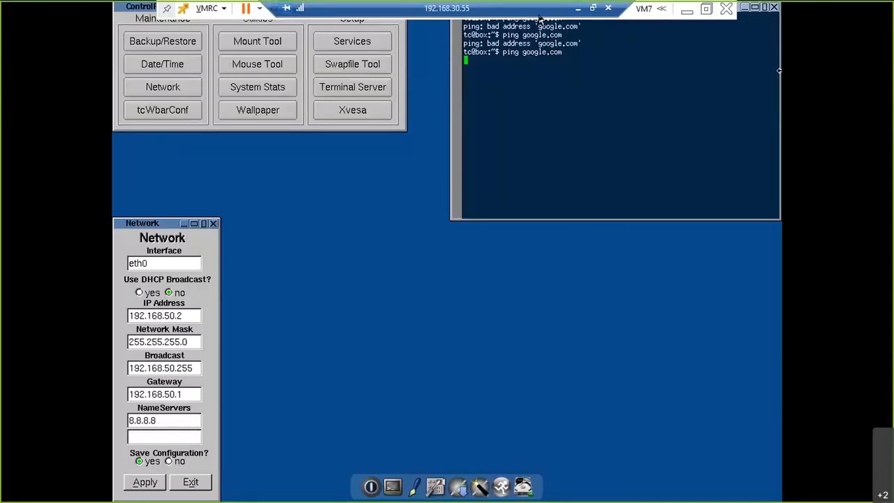
- Leave VM7's console and change the primary private VLAN ID of the VDS distributed switch to 50
left_click(686, 12)
left_click(103, 14)
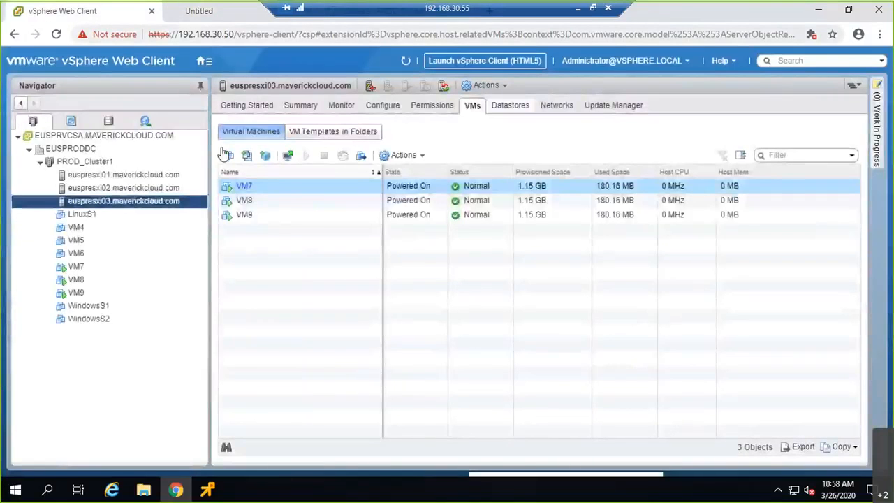
left_click(145, 121)
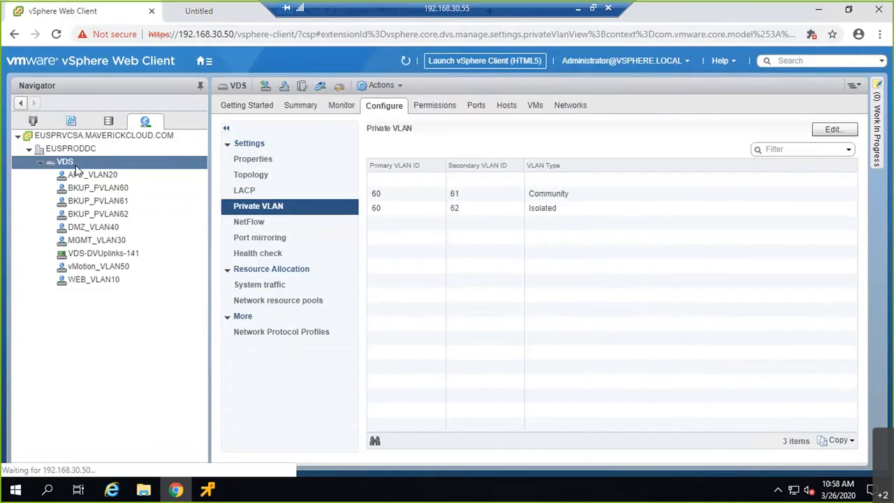
left_click(832, 131)
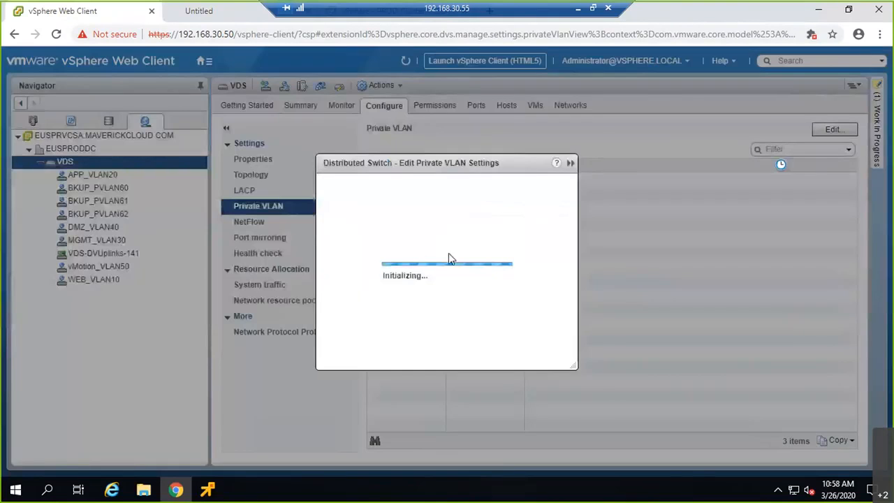
left_click(333, 168)
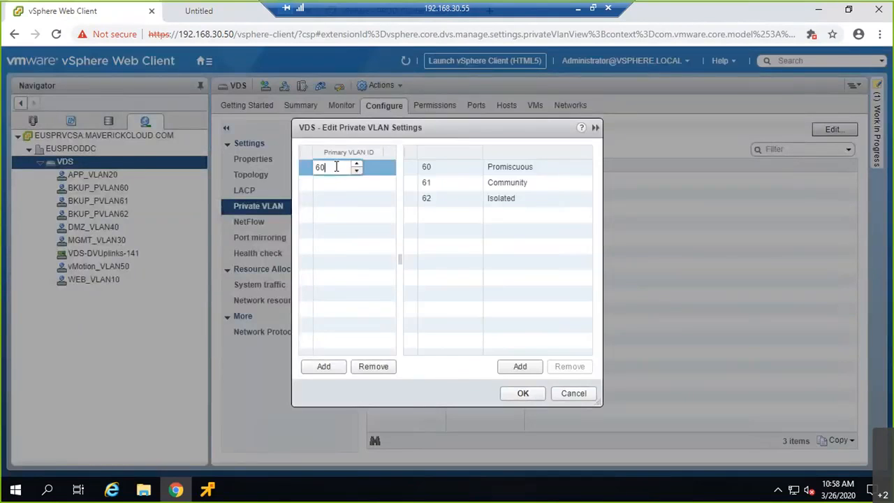
key("BackSpace")
type("50")
left_click(431, 168)
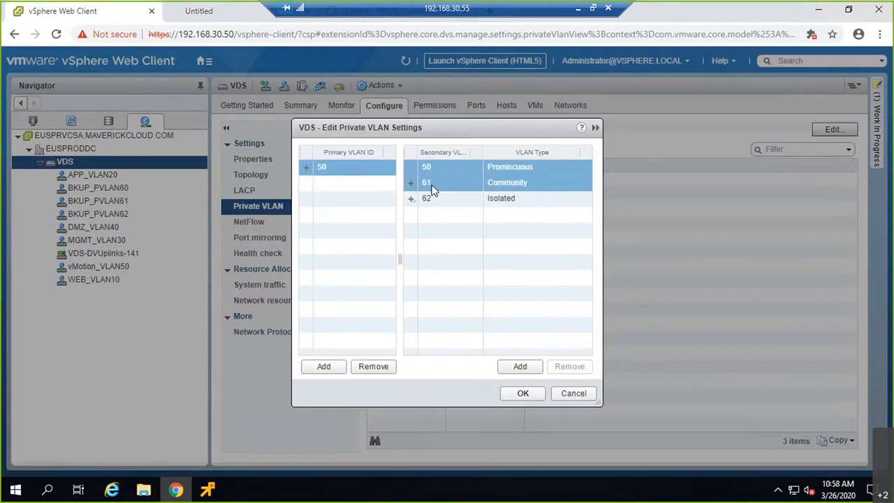
- Add and remove an extra secondary VLAN row, try to apply the private VLAN changes, and discard the edit
left_click(431, 187)
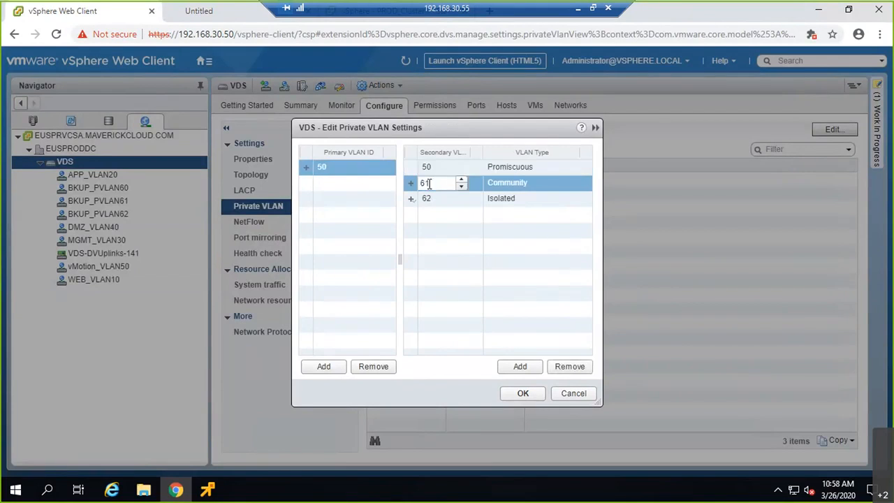
left_click(521, 367)
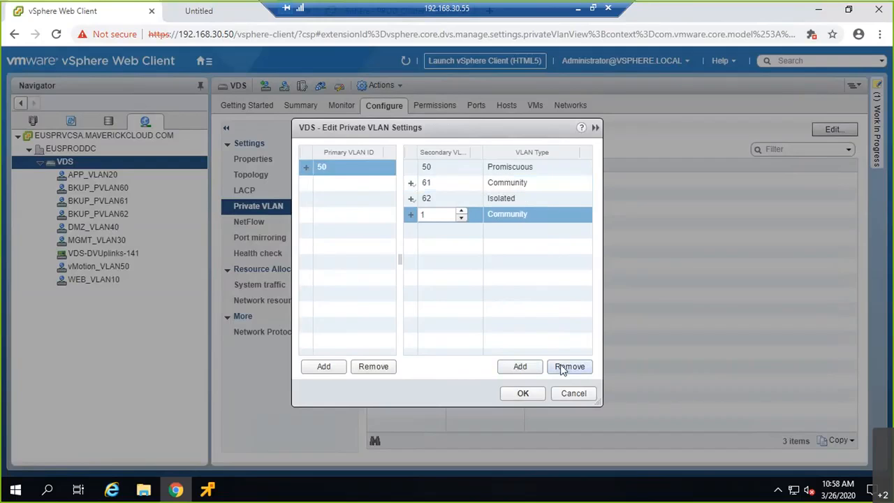
left_click(563, 367)
left_click(523, 393)
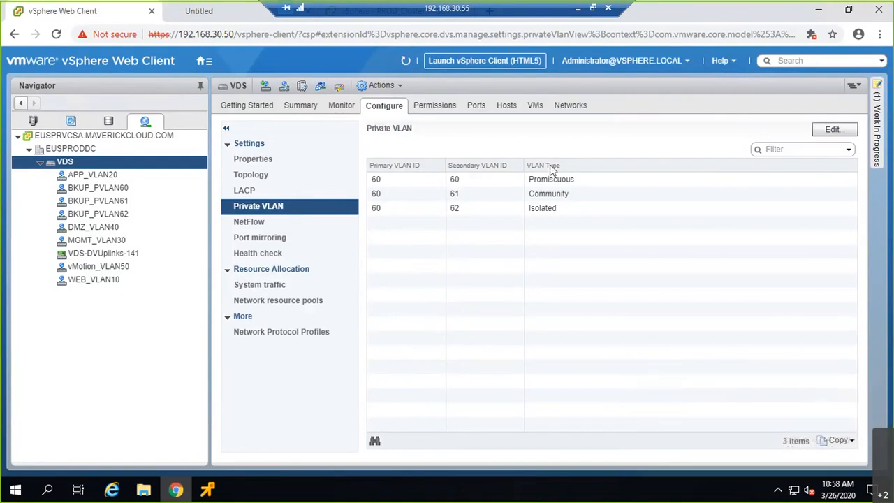
left_click(834, 131)
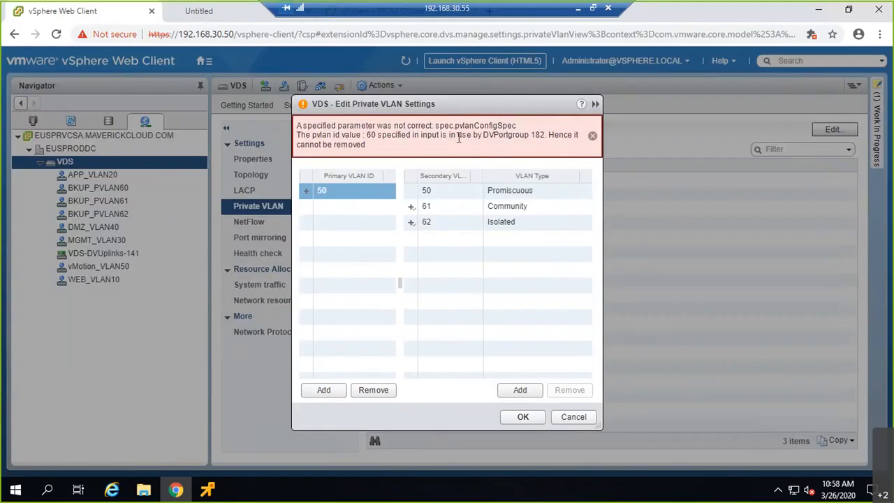
left_click(567, 416)
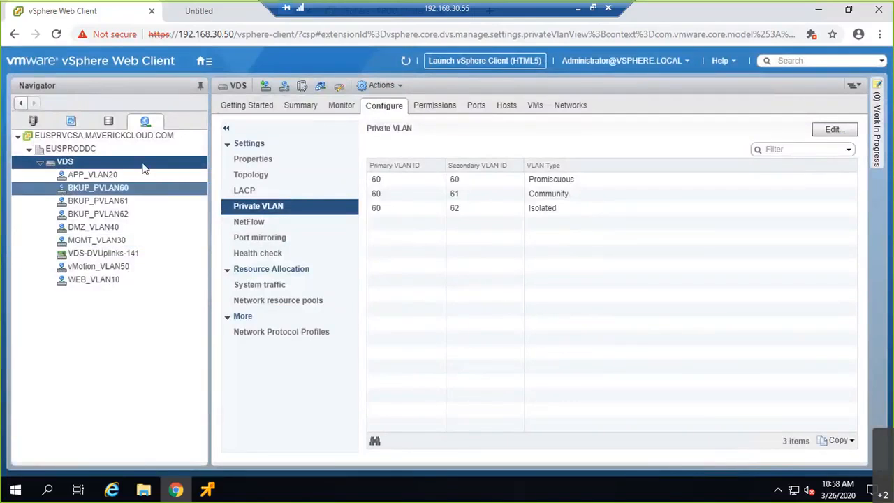
- Connect VM7's Network adapter 1 to the vMotion_VLAN50 port group and save the virtual machine's settings
left_click(33, 121)
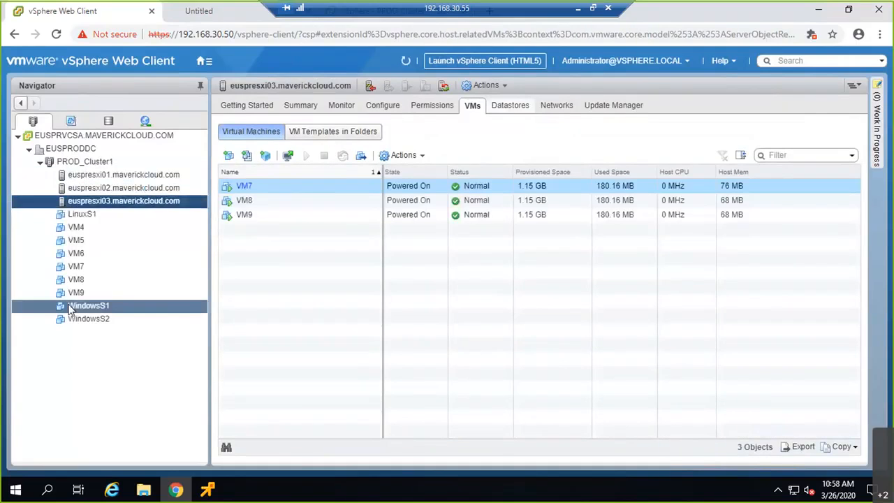
right_click(246, 195)
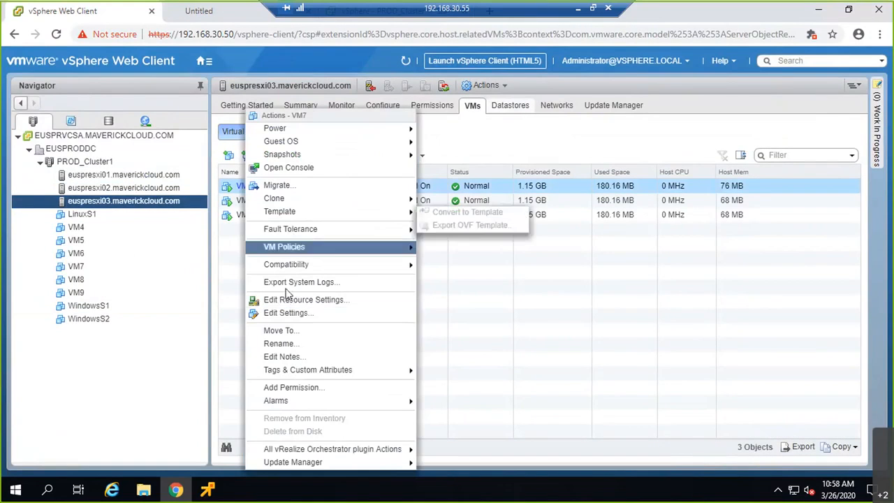
left_click(285, 313)
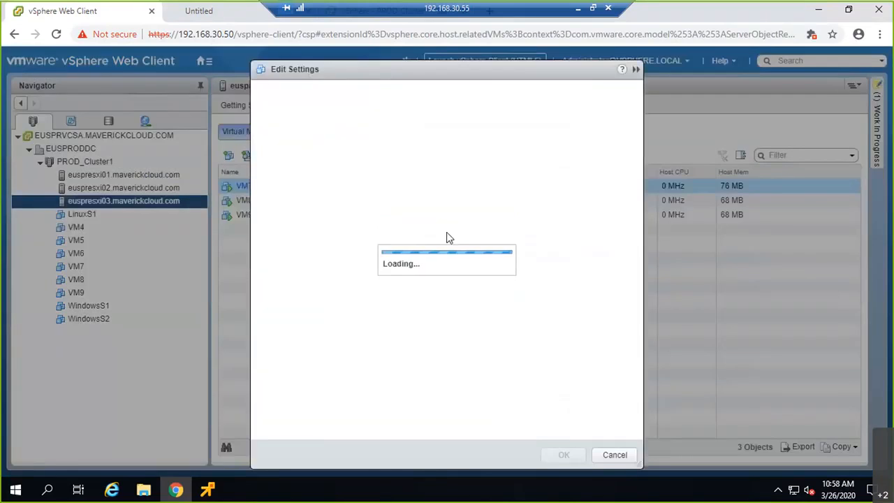
left_click(482, 181)
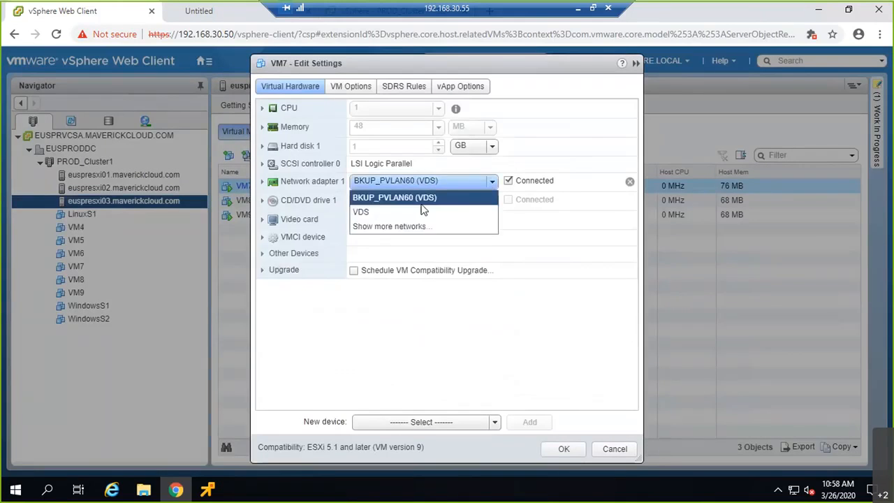
left_click(409, 206)
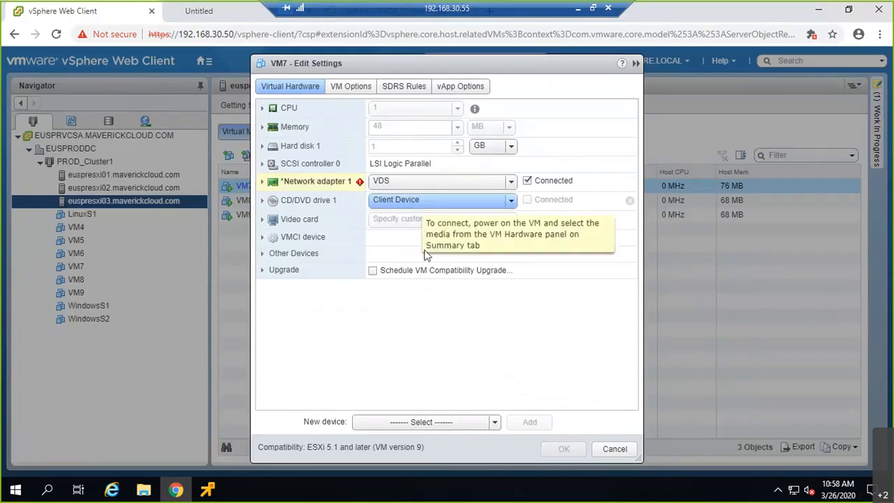
left_click(511, 184)
left_click(402, 225)
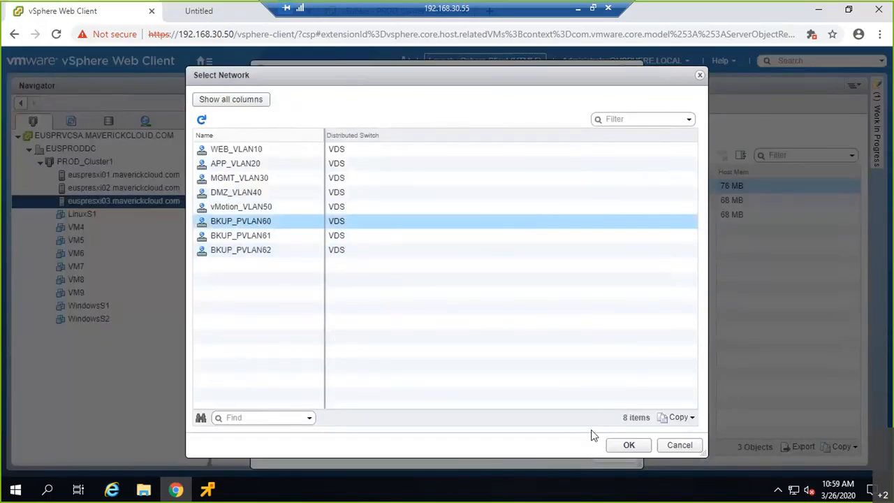
left_click(259, 209)
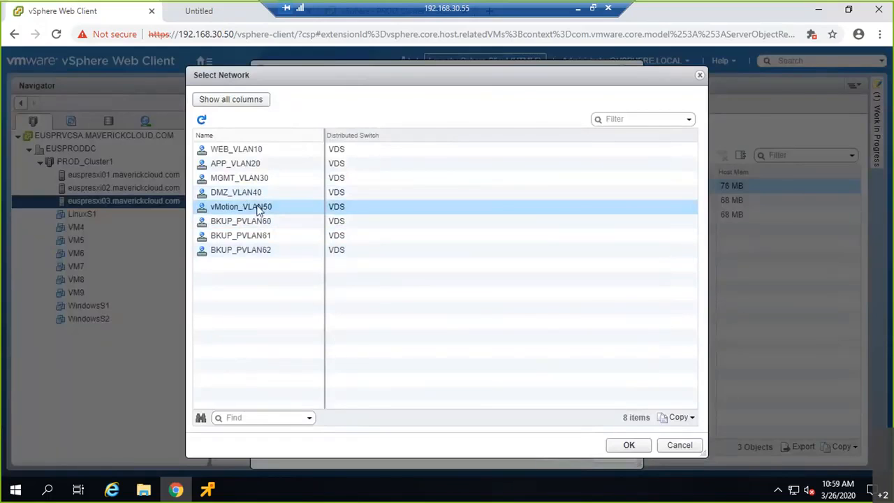
left_click(620, 448)
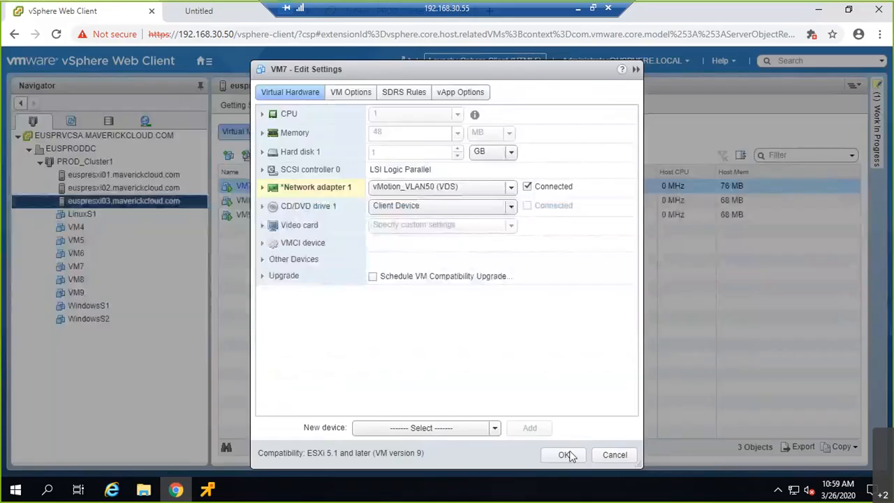
left_click(569, 450)
- Switch back to VM7's console and ping google.com to test the connection through vMotion_VLAN50
key("alt+Tab")
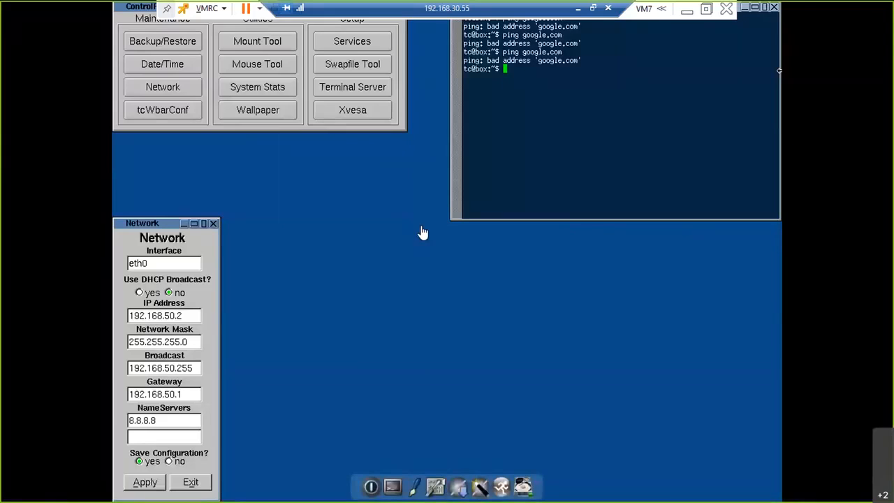
left_click(532, 144)
key("Up")
key("Return")
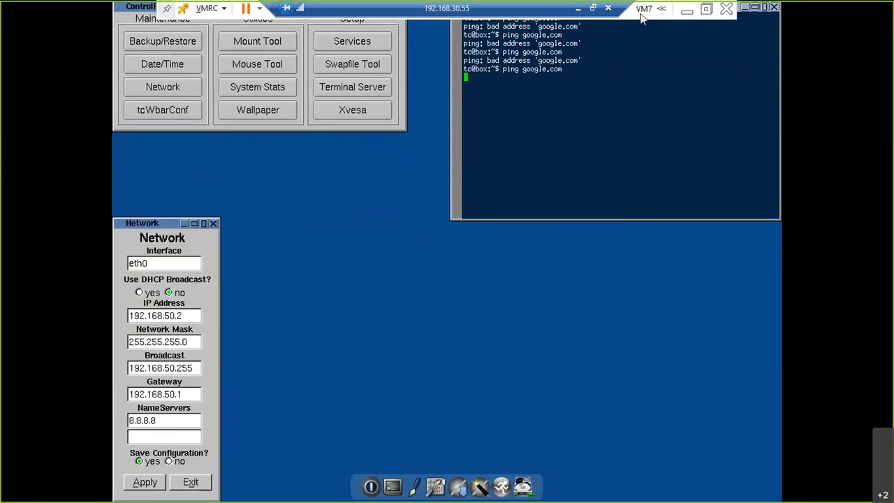
- Return to the VDS private VLAN settings and try again to change the primary VLAN ID to 50
left_click(688, 10)
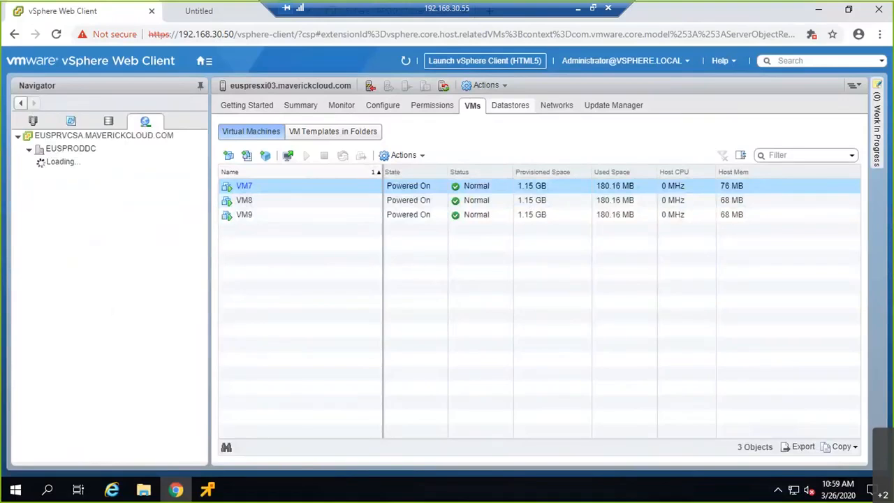
left_click(65, 162)
left_click(834, 130)
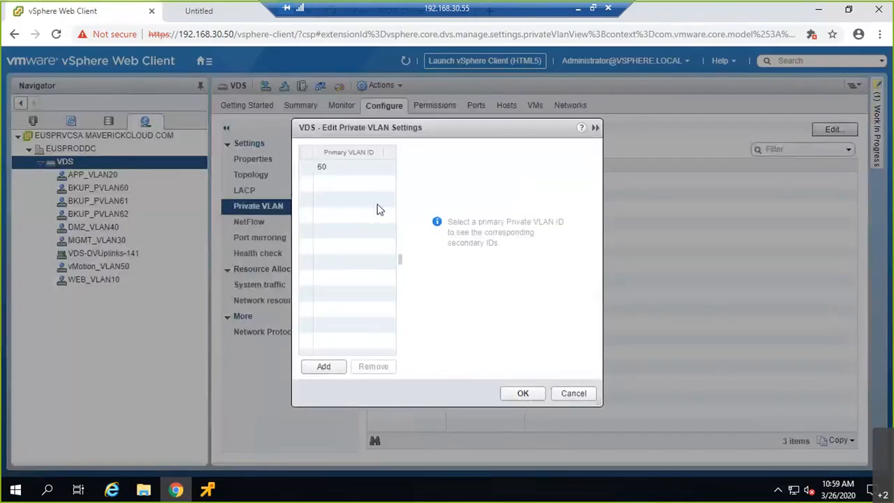
left_click(329, 170)
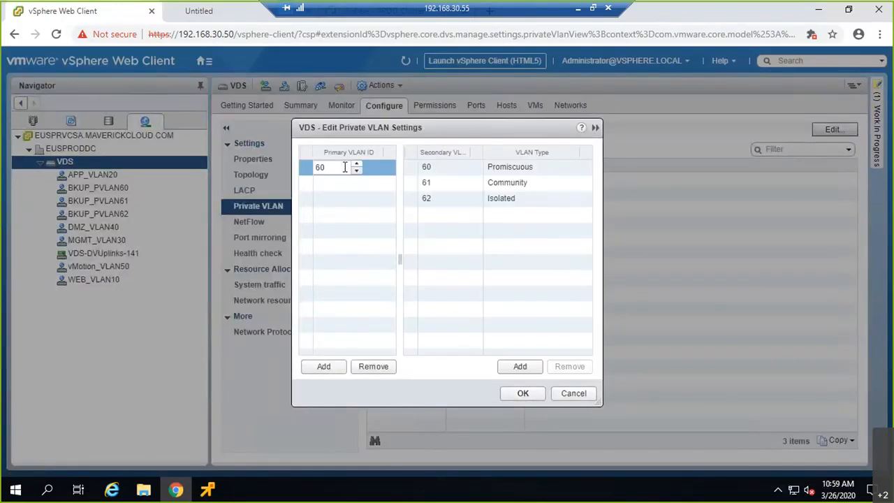
key("ctrl+a")
type("50")
key("Tab")
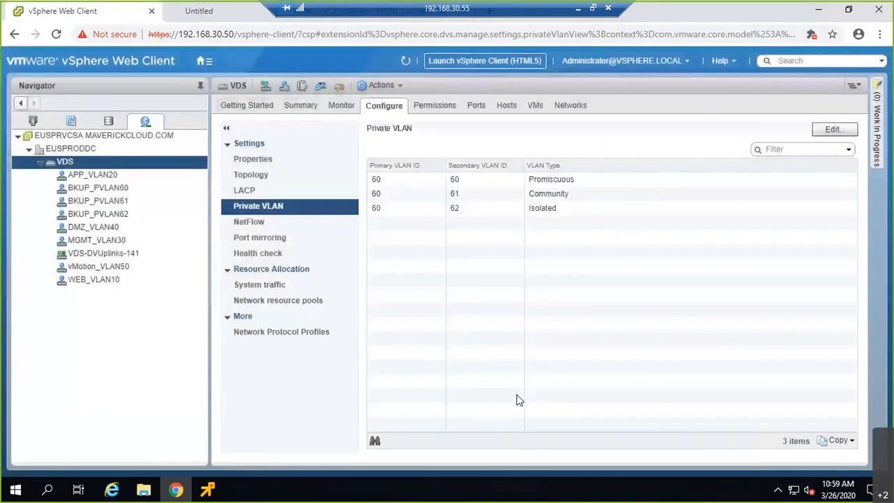
left_click(520, 394)
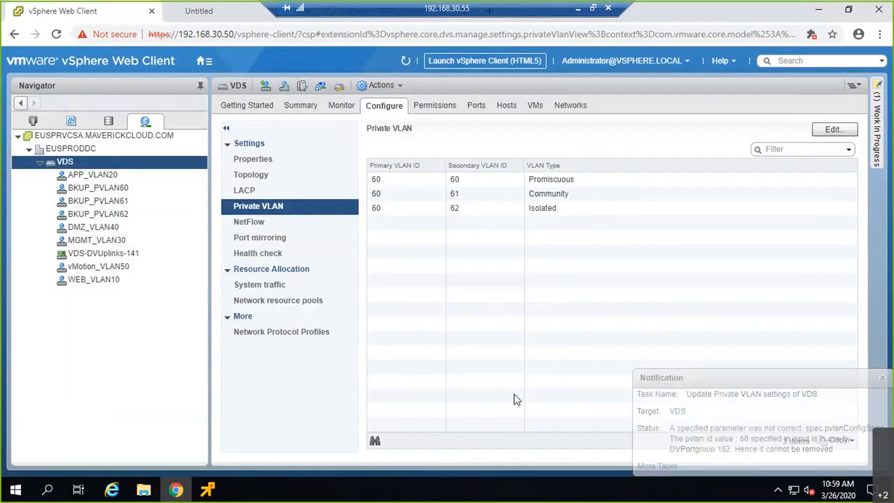
- Refresh the Private VLAN list, review the submitted VDS edit, and cancel it
left_click(404, 61)
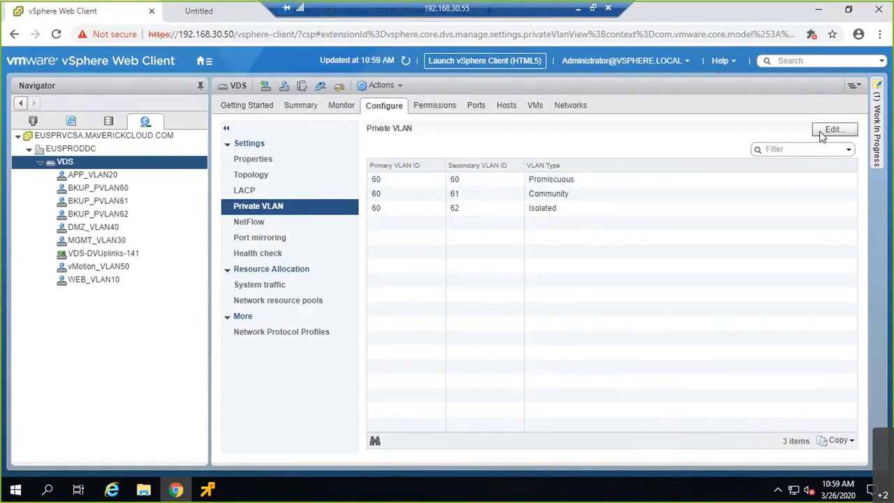
left_click(824, 132)
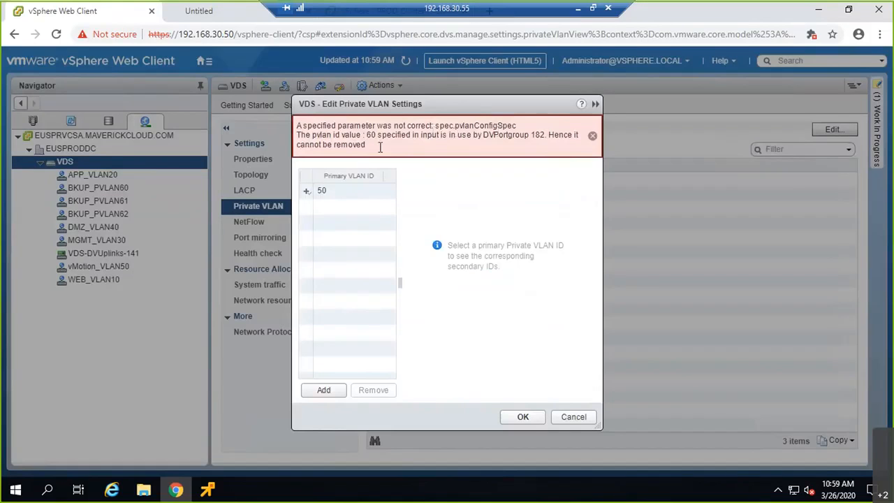
left_click(570, 418)
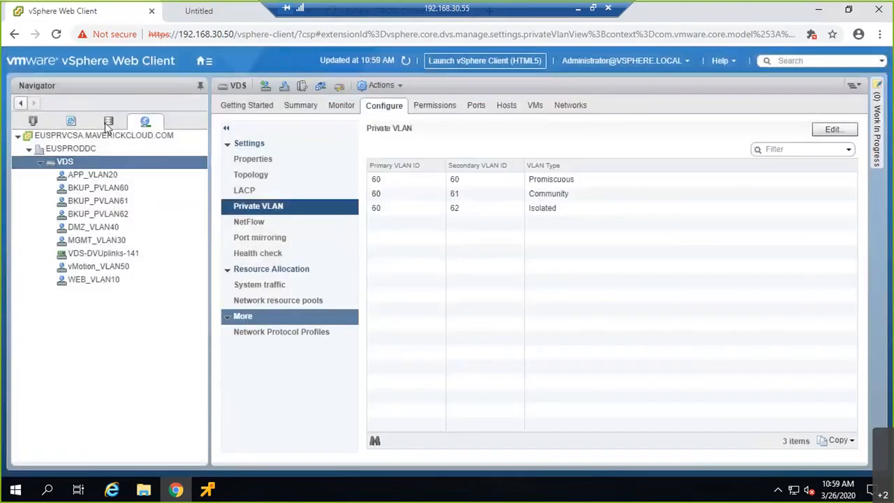
- Check which port group VM7's Network adapter 1 uses in its virtual machine settings, and close them without changes
left_click(42, 122)
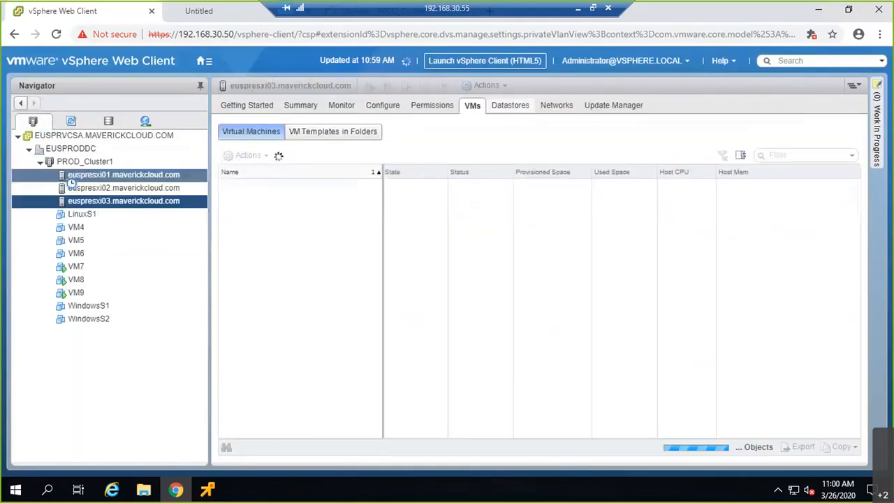
left_click(65, 270)
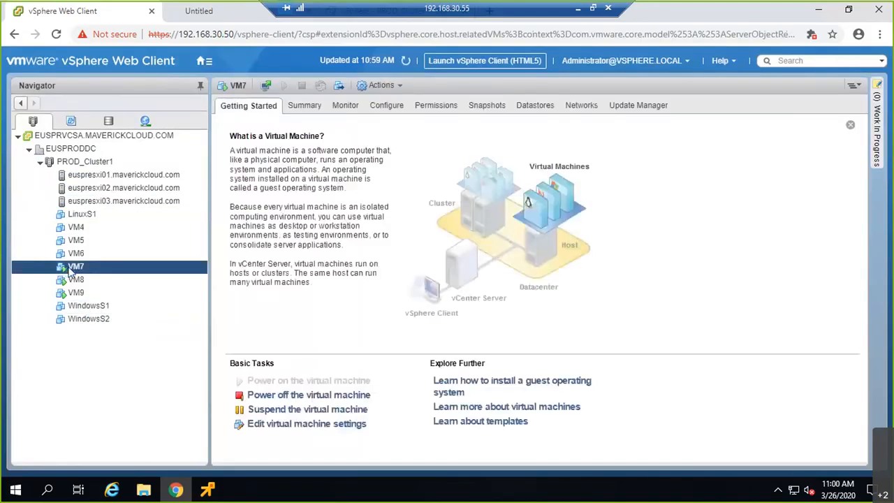
right_click(72, 270)
left_click(110, 259)
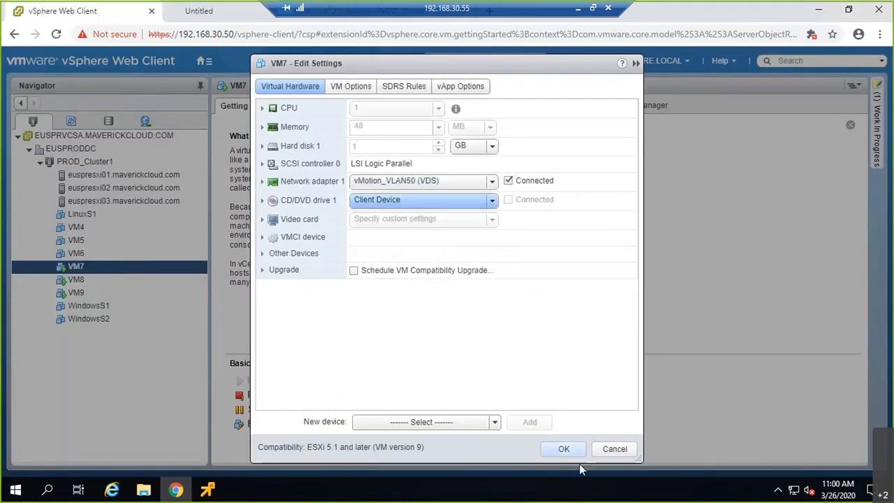
left_click(613, 449)
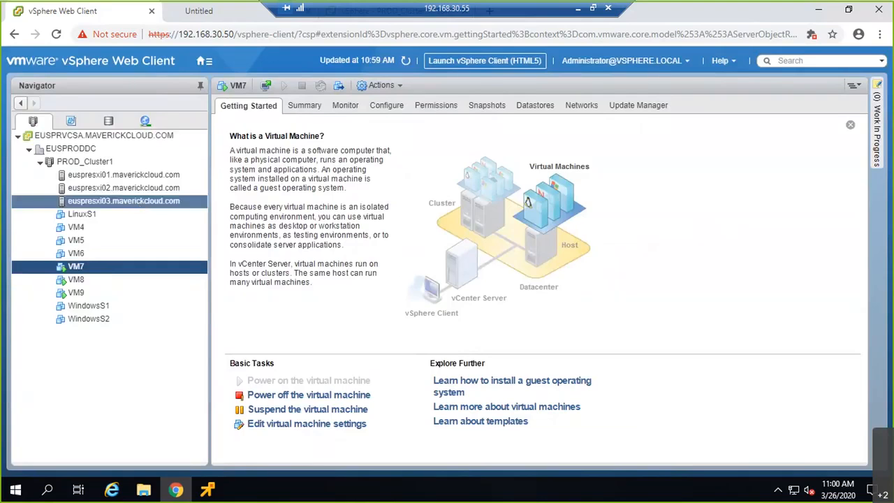
- Power off VM7, VM8 and VM9 together on host euspresxi03.maverickcloud.com
left_click(123, 200)
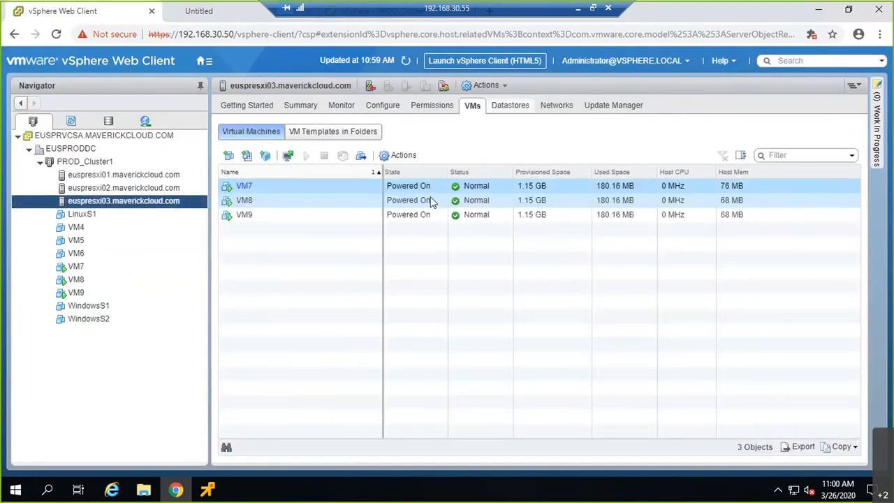
left_click(426, 214, "shift")
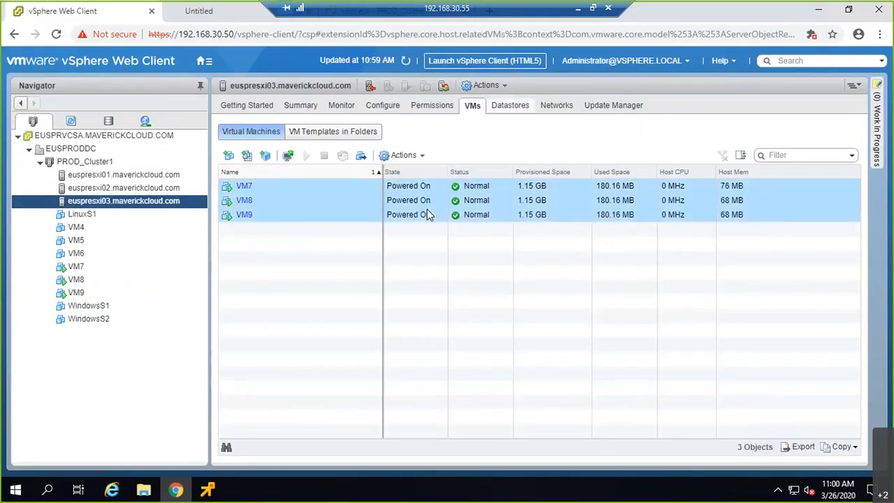
right_click(428, 212)
mouse_move(559, 230)
left_click(625, 243)
left_click(427, 284)
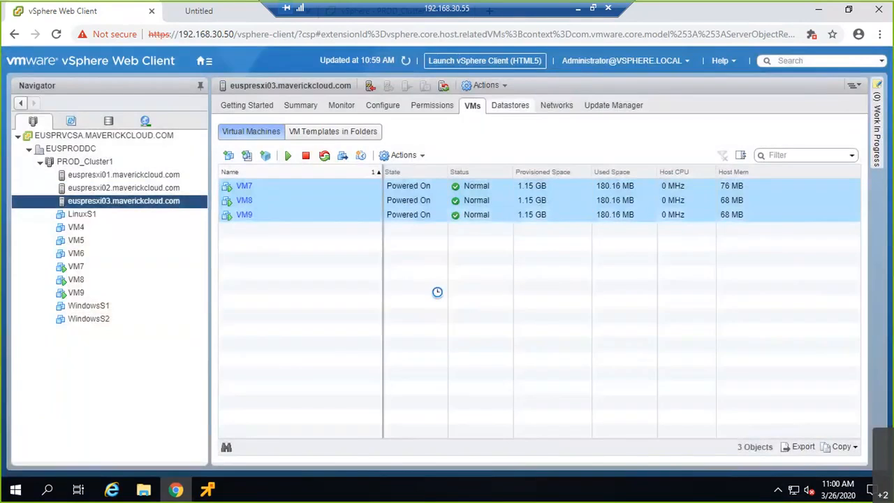
right_click(246, 185)
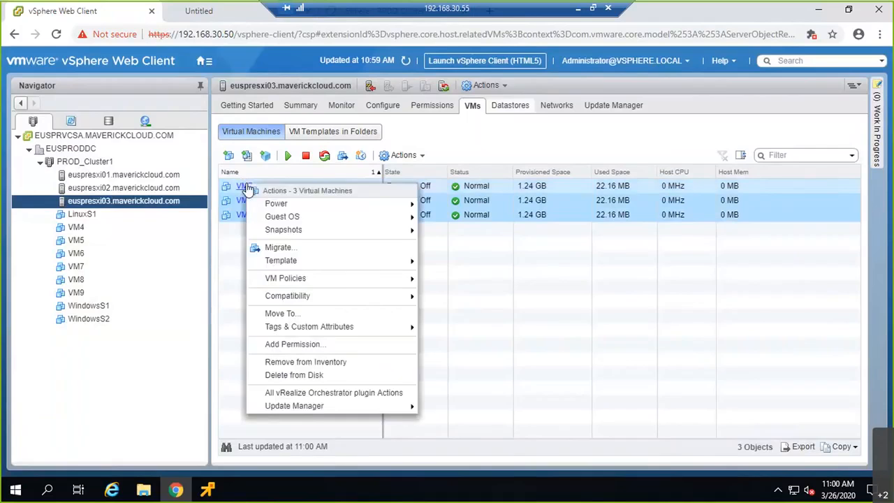
mouse_move(294, 260)
left_click(470, 259)
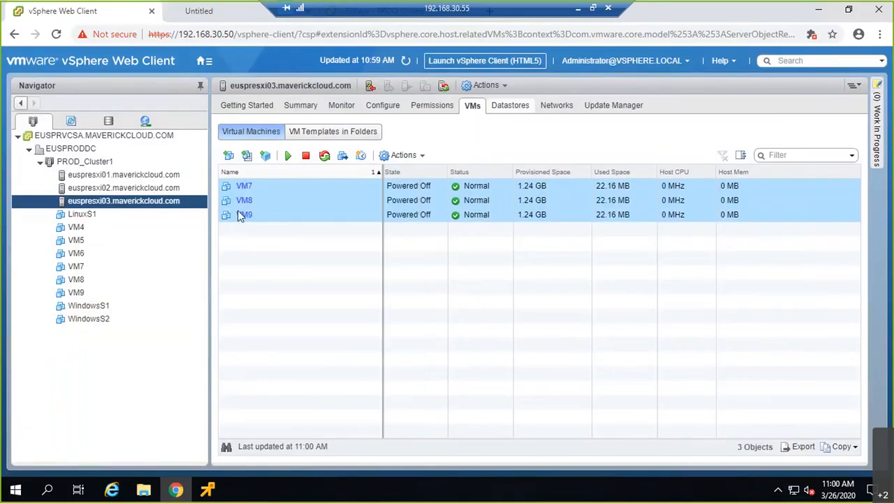
- Connect VM8's Network adapter 1 to the vMotion_VLAN50 port group and save its settings
right_click(246, 201)
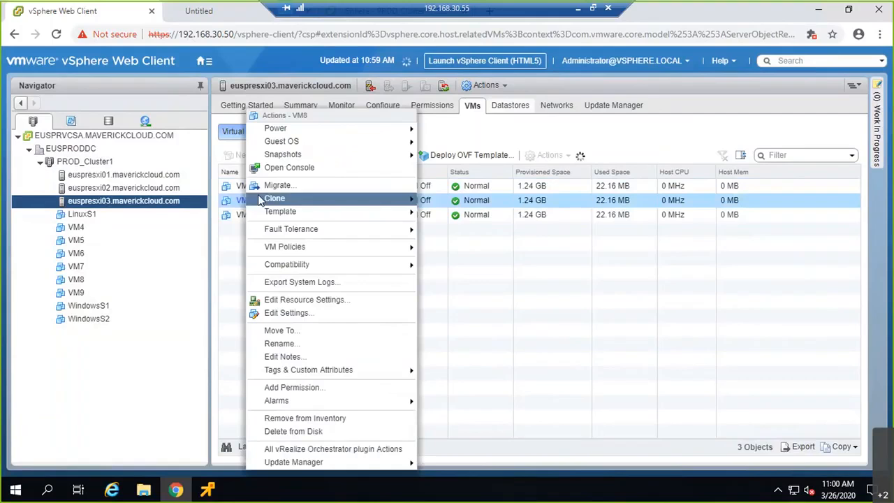
left_click(287, 312)
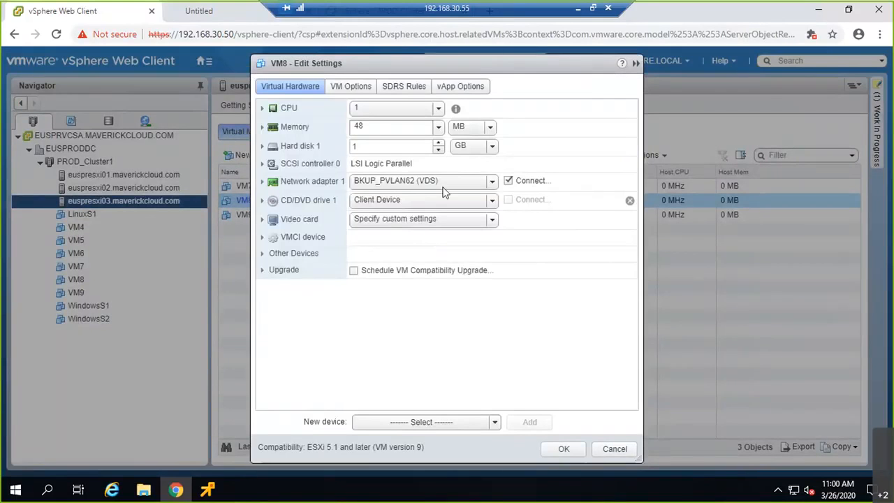
left_click(492, 181)
left_click(391, 226)
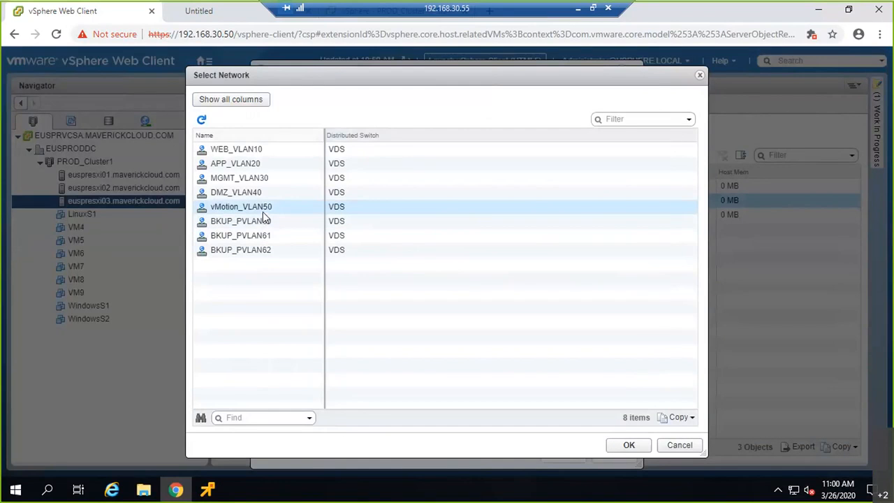
left_click(263, 209)
left_click(626, 446)
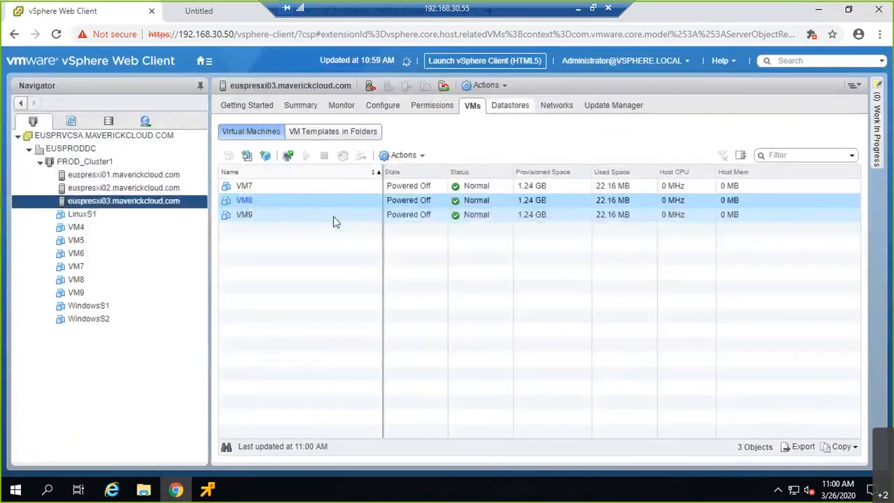
- Connect VM9's Network adapter 1 to the vMotion_VLAN50 port group and save its settings
right_click(333, 216)
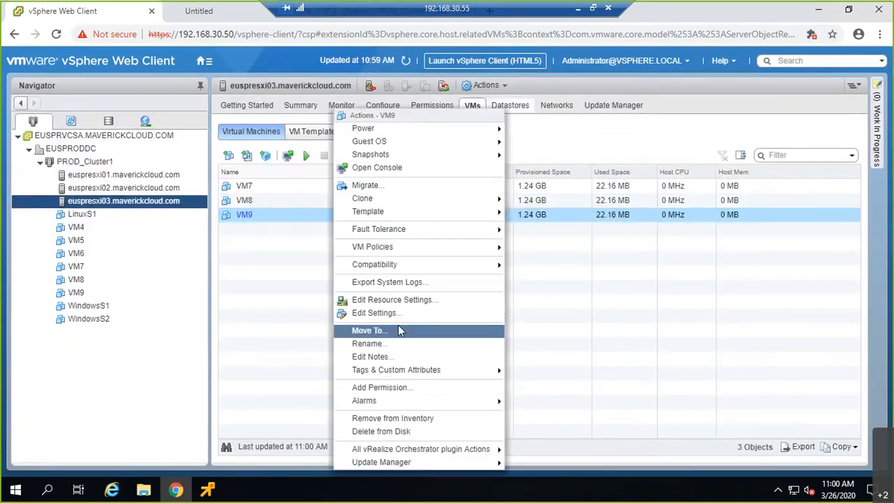
left_click(374, 312)
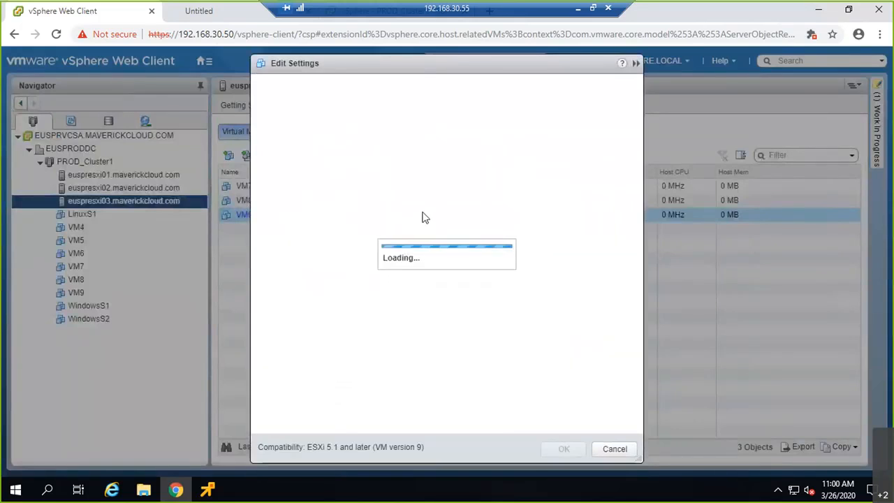
left_click(419, 181)
left_click(420, 227)
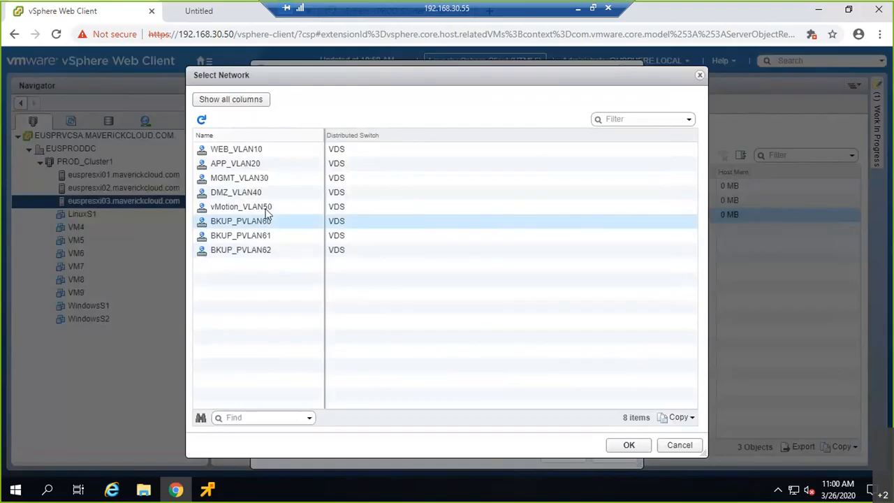
left_click(294, 208)
left_click(614, 450)
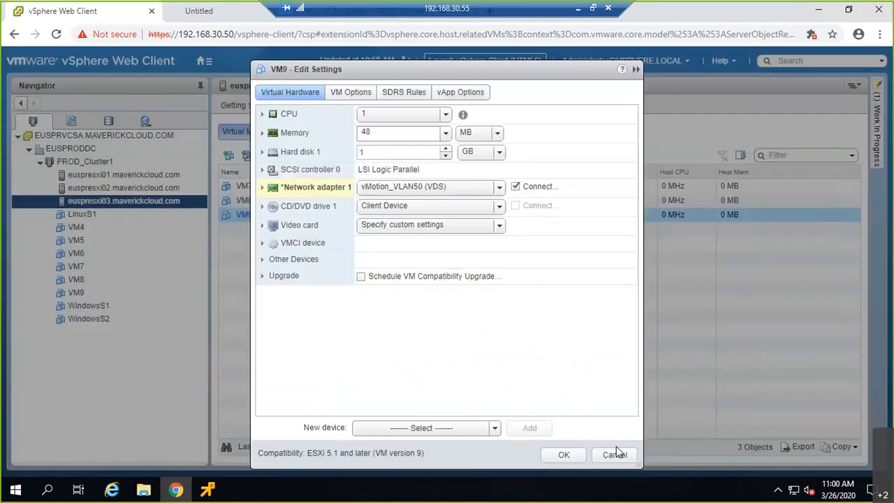
left_click(566, 455)
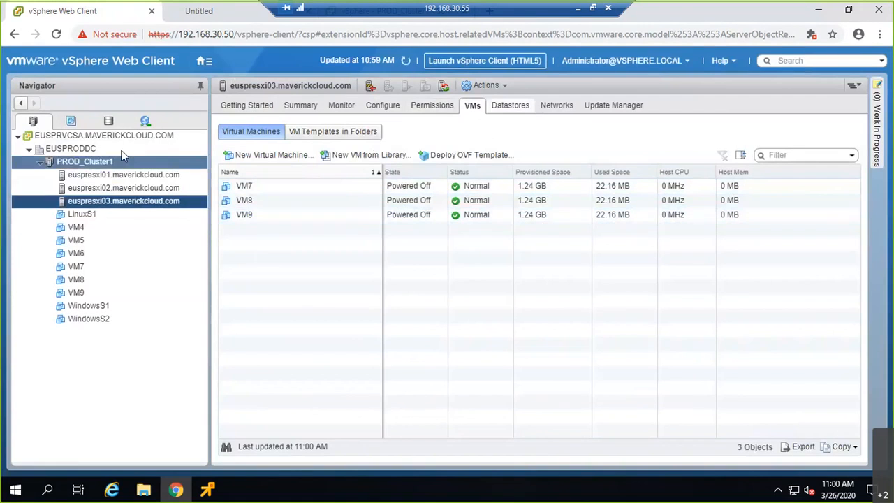
- Return to the VDS private VLAN settings and try to change primary VLAN ID 60 to 50
left_click(146, 123)
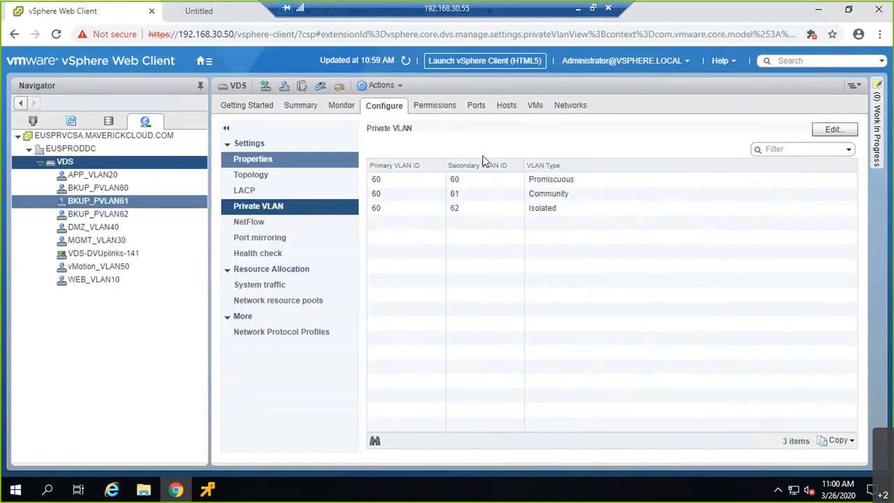
left_click(834, 129)
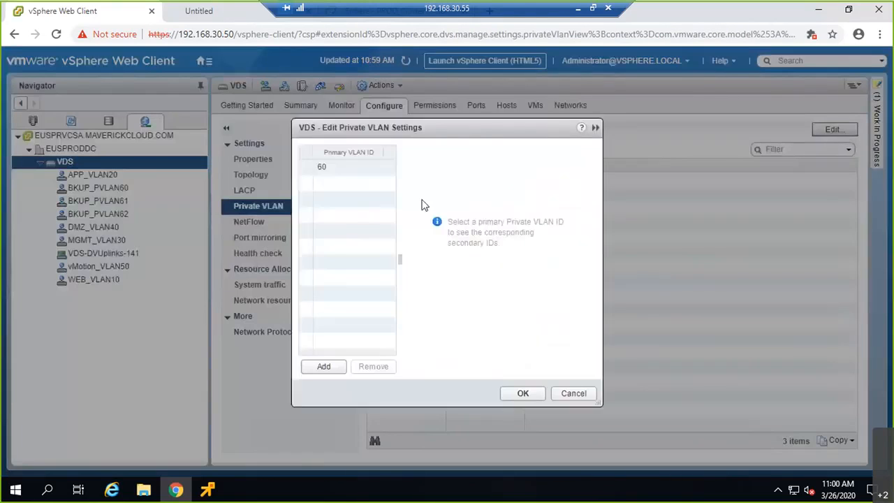
left_click(349, 168)
key("BackSpace")
key("BackSpace")
type("50")
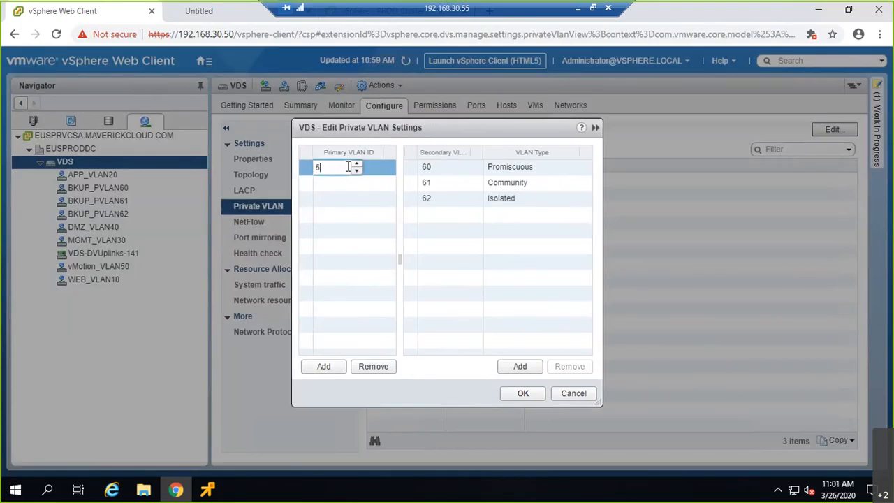
left_click(475, 261)
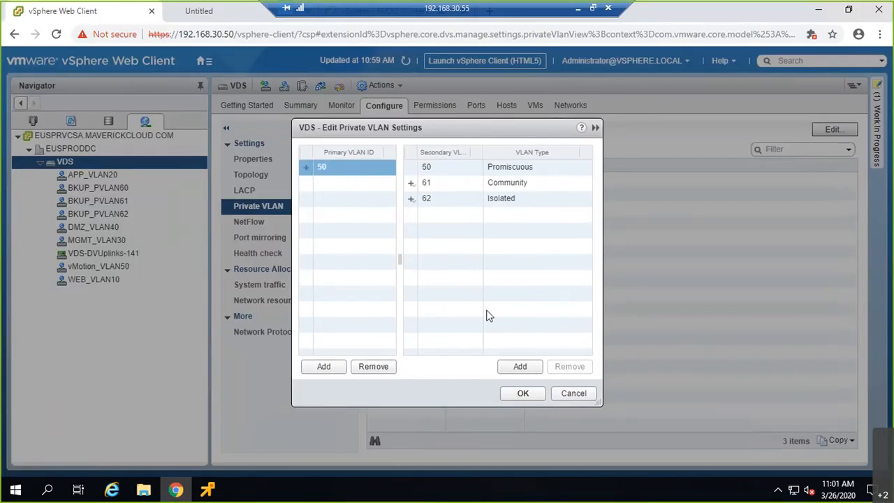
left_click(517, 391)
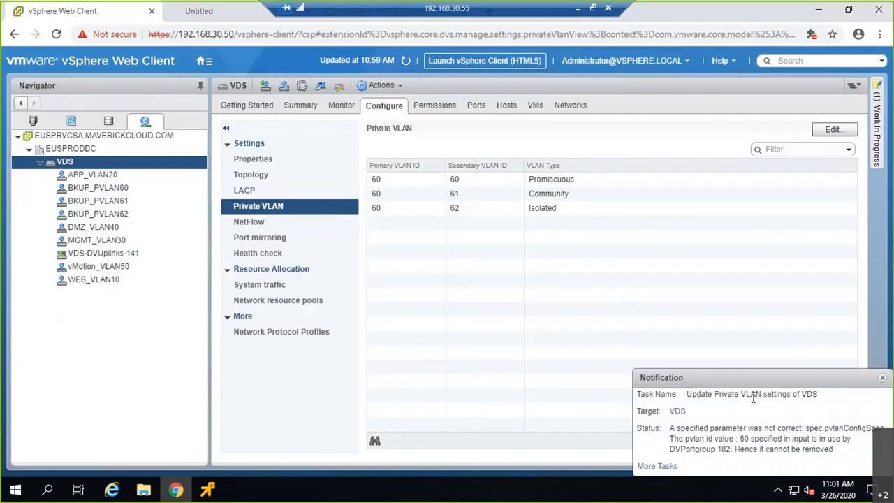
- Reopen the pending private VLAN edit, set the Community secondary ID to 51 and the Isolated one to 52, and try to apply it
left_click(405, 187)
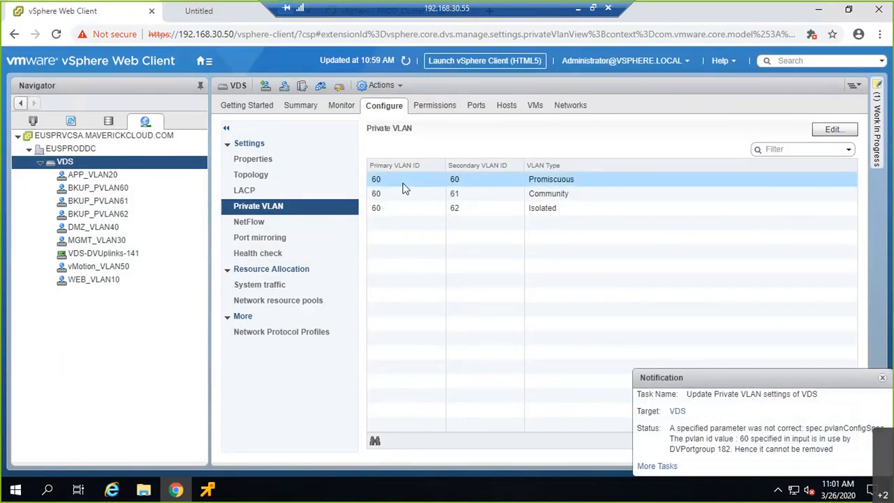
left_click(833, 129)
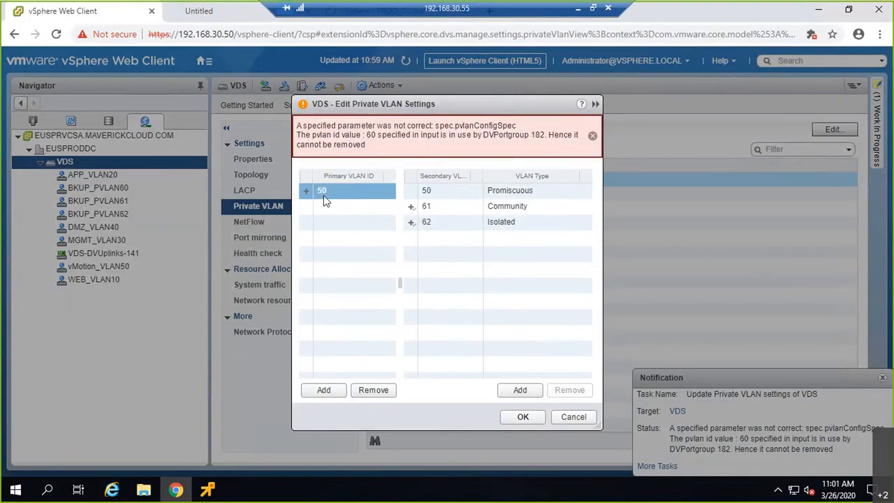
left_click(436, 206)
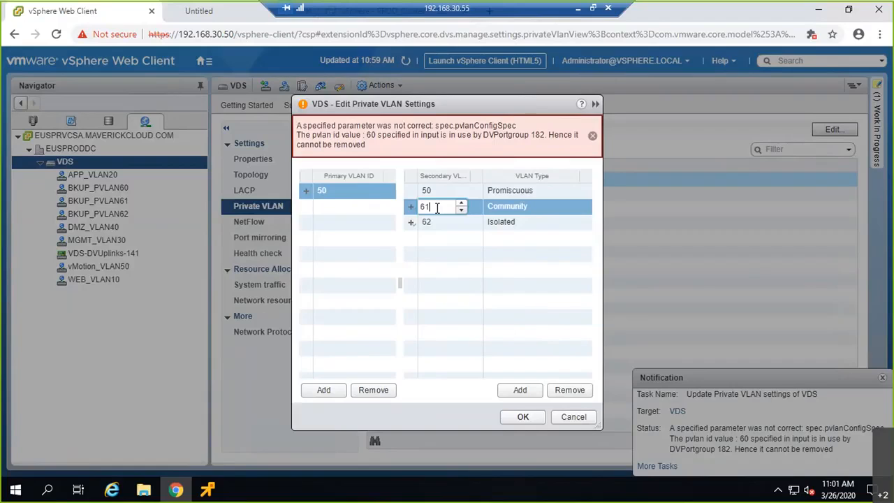
key("BackSpace")
key("BackSpace")
type("51")
left_click(447, 221)
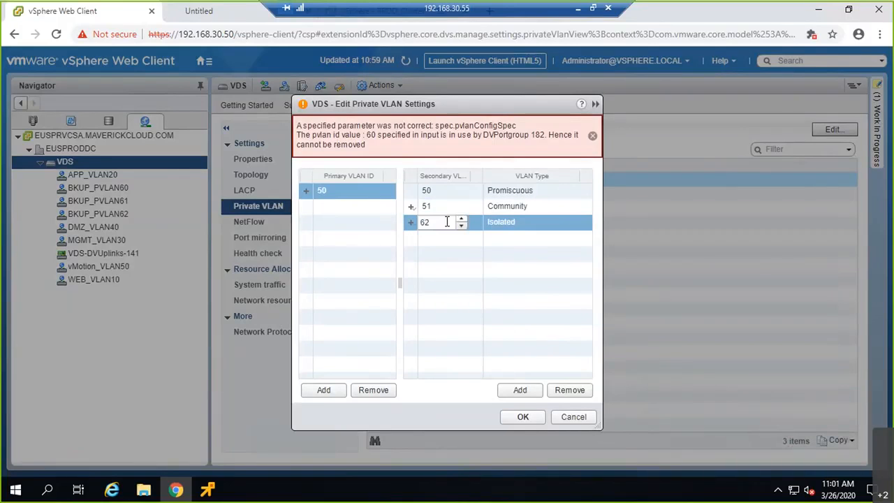
key("BackSpace")
key("BackSpace")
type("52")
left_click(500, 340)
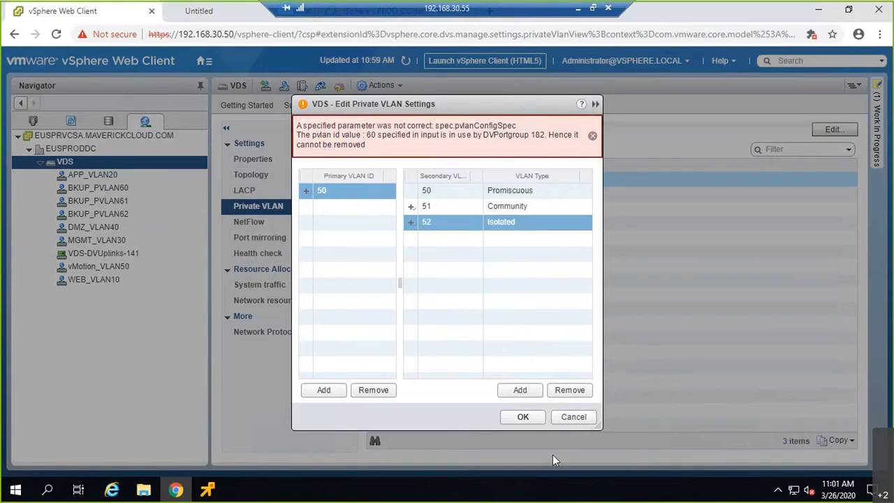
left_click(523, 417)
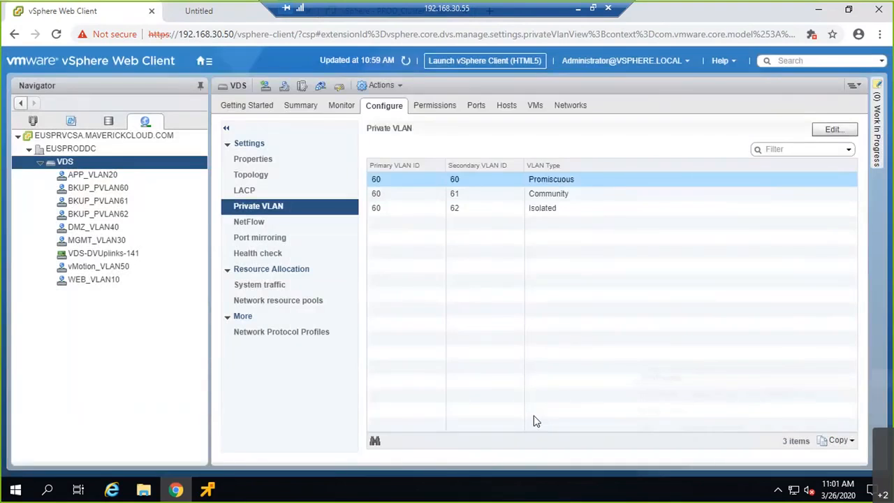
- Delete the BKUP_PVLAN60, BKUP_PVLAN61 and BKUP_PVLAN62 distributed port groups from the VDS
right_click(120, 190)
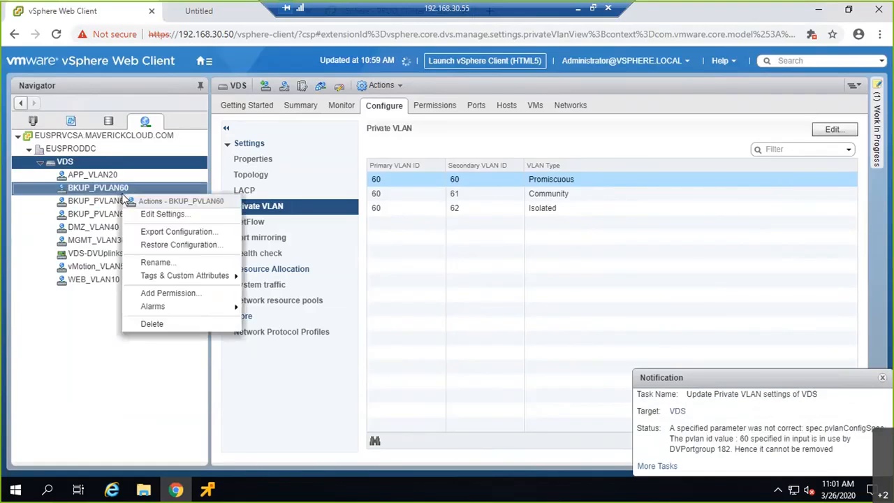
left_click(150, 324)
left_click(423, 286)
right_click(124, 189)
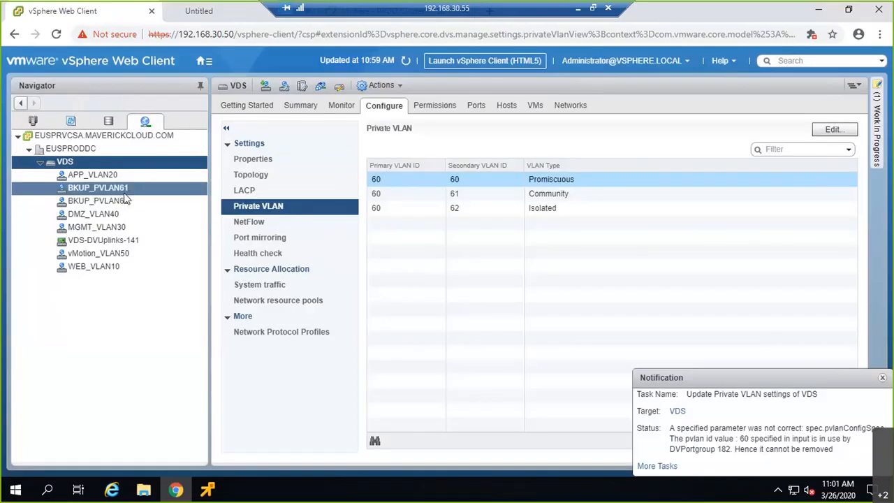
left_click(148, 321)
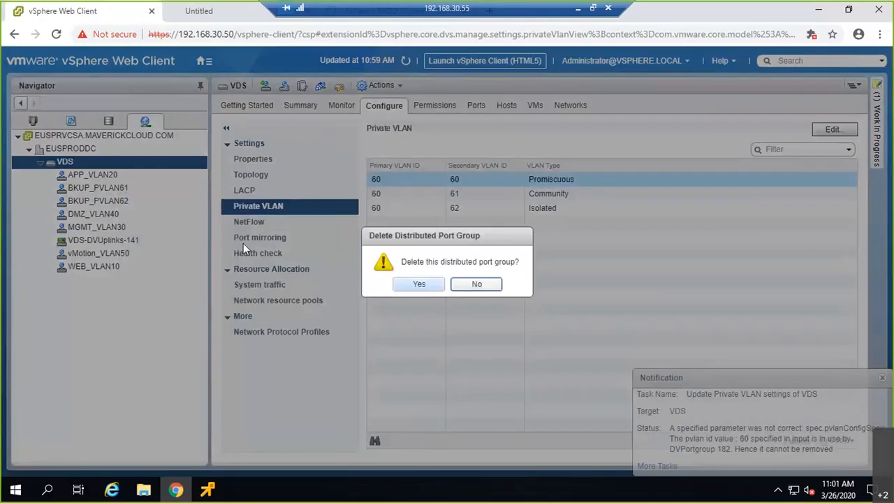
left_click(421, 284)
right_click(112, 188)
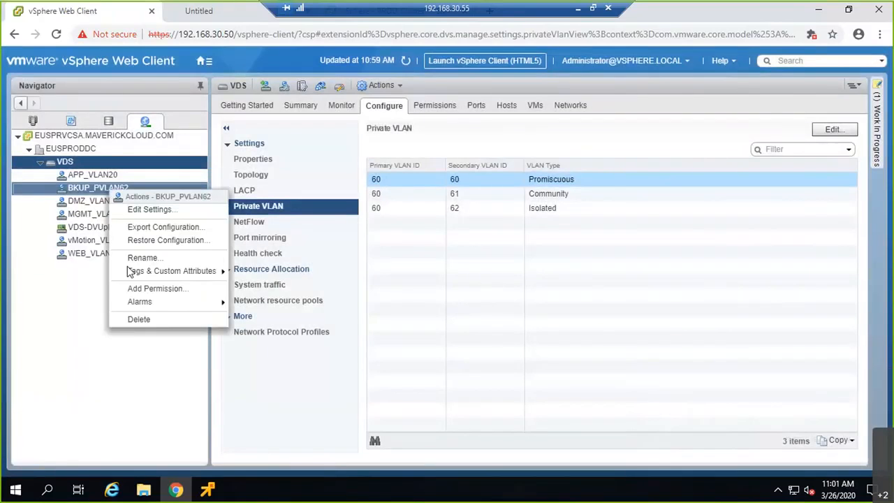
left_click(148, 313)
left_click(419, 284)
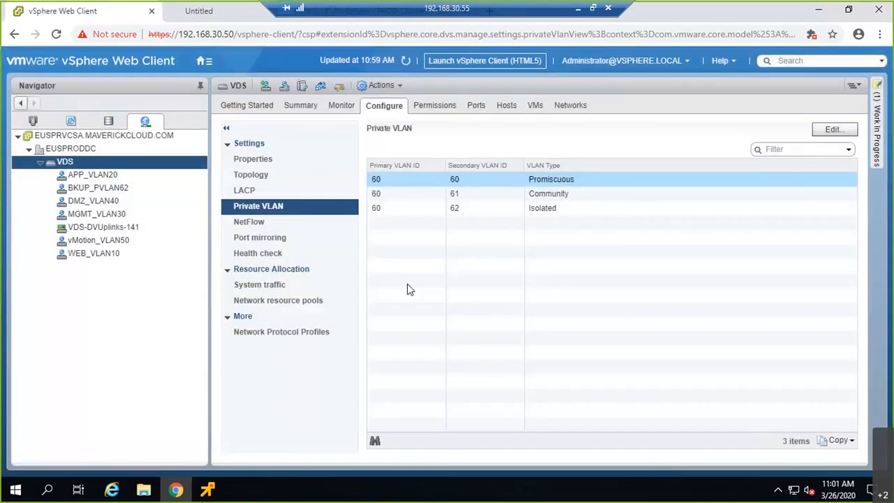
- Reopen the pending private VLAN edit for the VDS and set the primary VLAN ID to 50
left_click(833, 129)
left_click(334, 218)
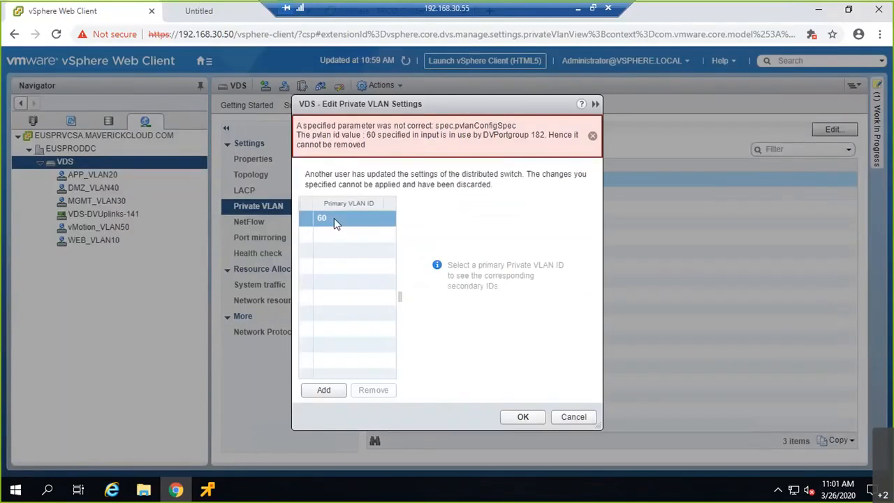
double_click(336, 218)
type("50")
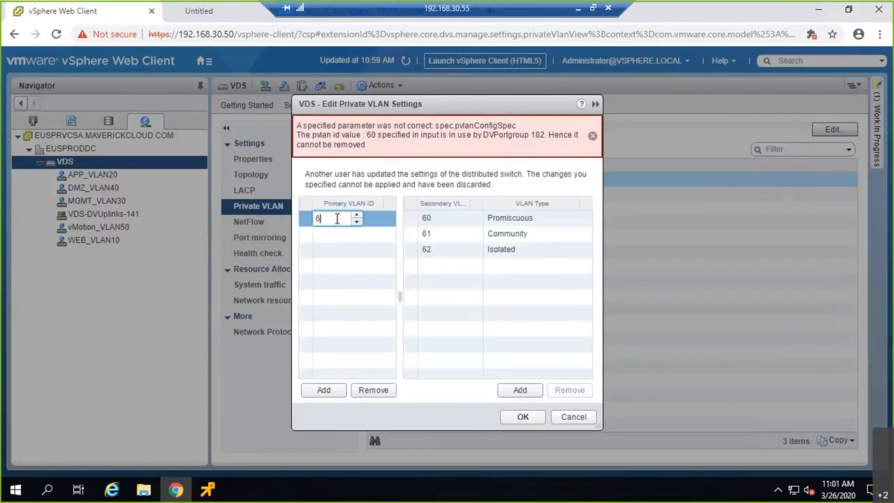
key("Tab")
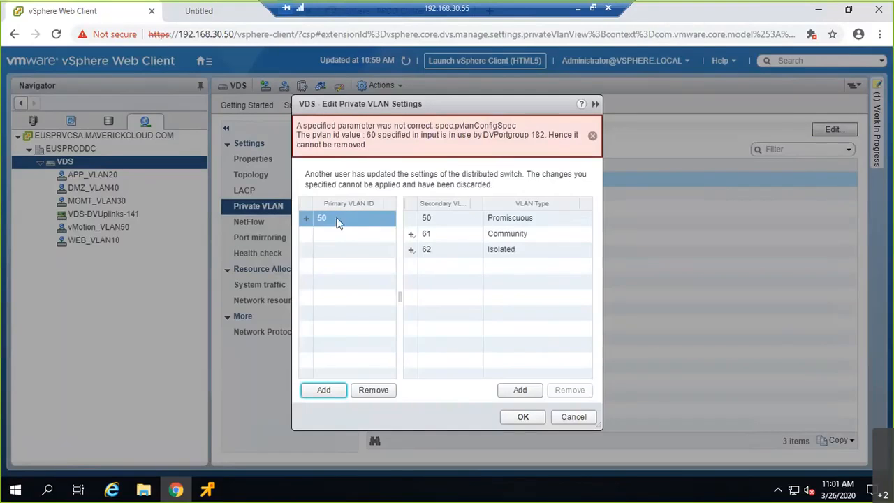
- Set the Community secondary VLAN ID to 51 and the Isolated one to 52, and try to apply the private VLAN settings
left_click(426, 234)
left_click(437, 234)
double_click(438, 234)
type("51")
left_click(427, 250)
left_click(440, 249)
double_click(439, 249)
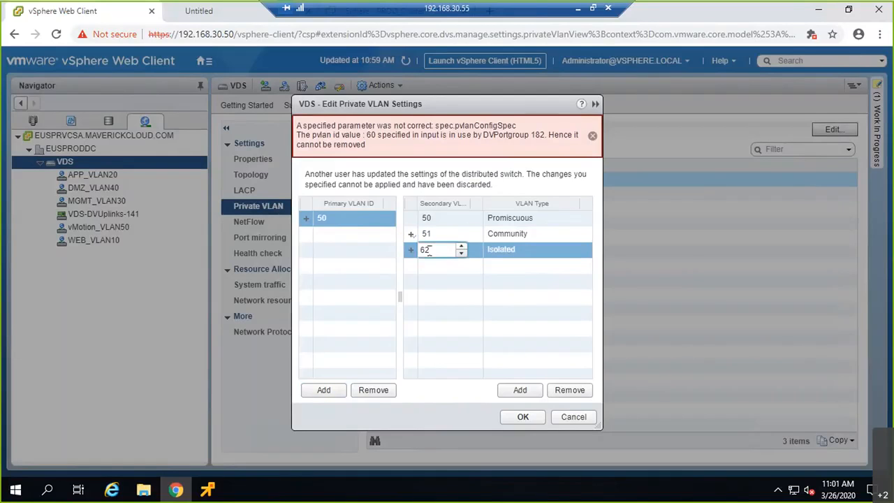
type("52")
left_click(523, 417)
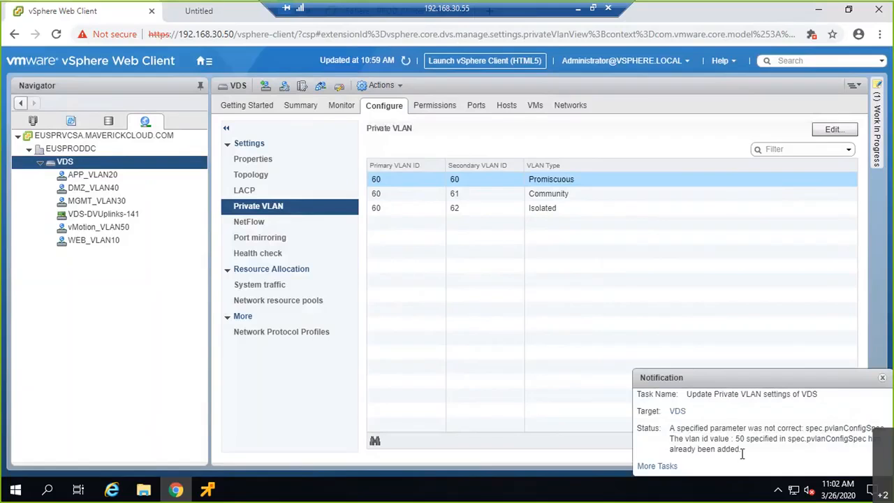
- Try to delete the vMotion_VLAN50 distributed port group
left_click(115, 231)
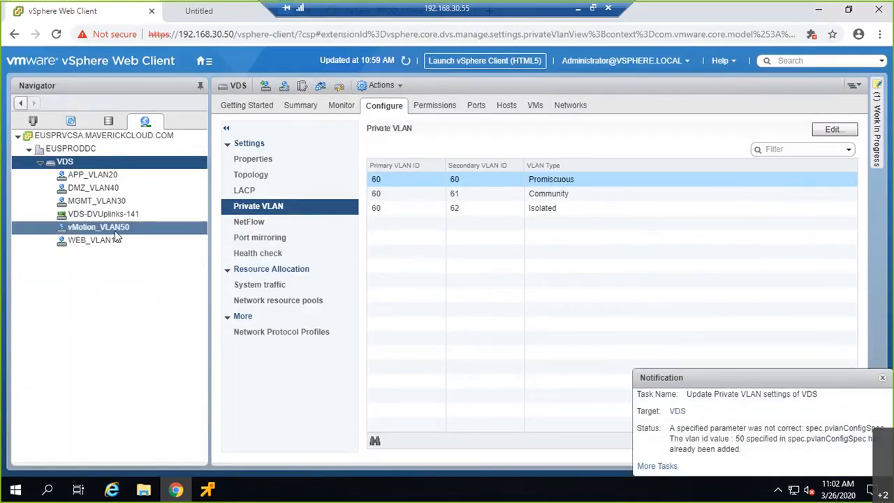
right_click(118, 234)
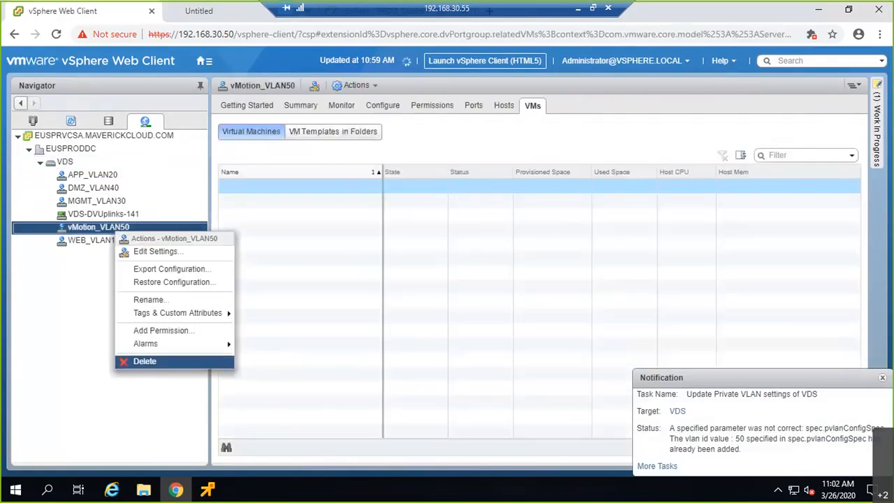
left_click(145, 361)
left_click(418, 285)
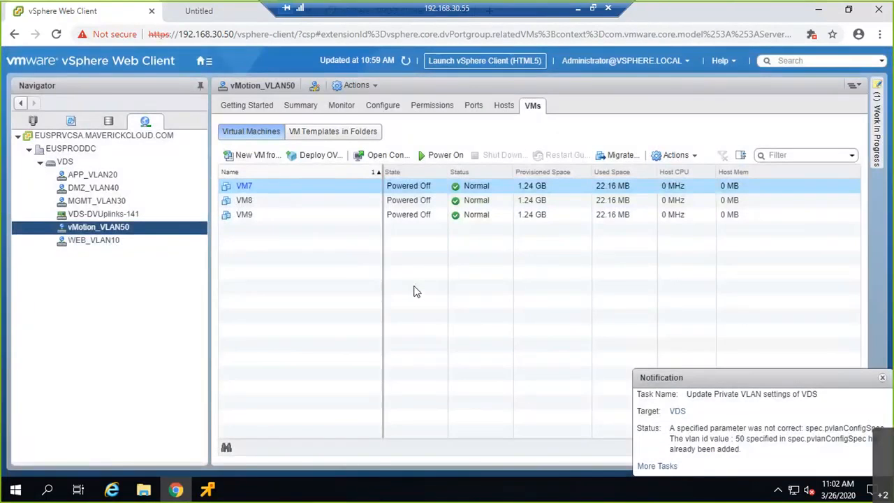
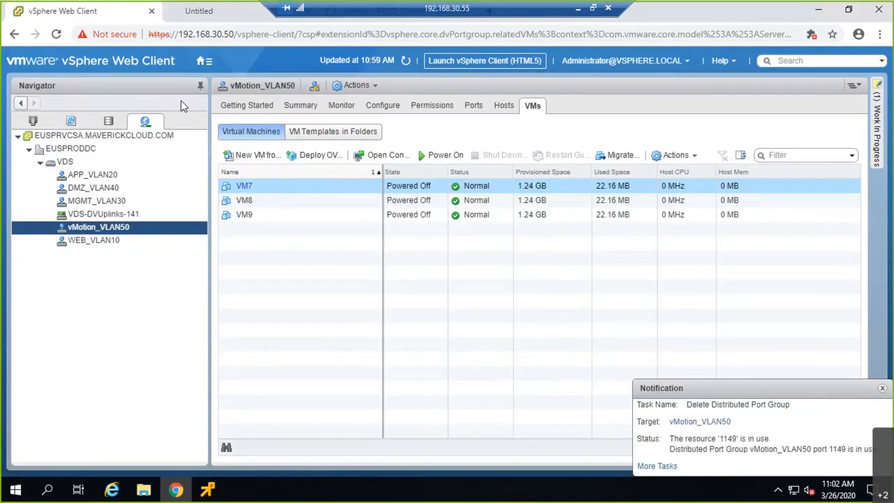
- Set the VLAN ID of the vMotion_VLAN50 port group to 0 and save its settings
right_click(114, 235)
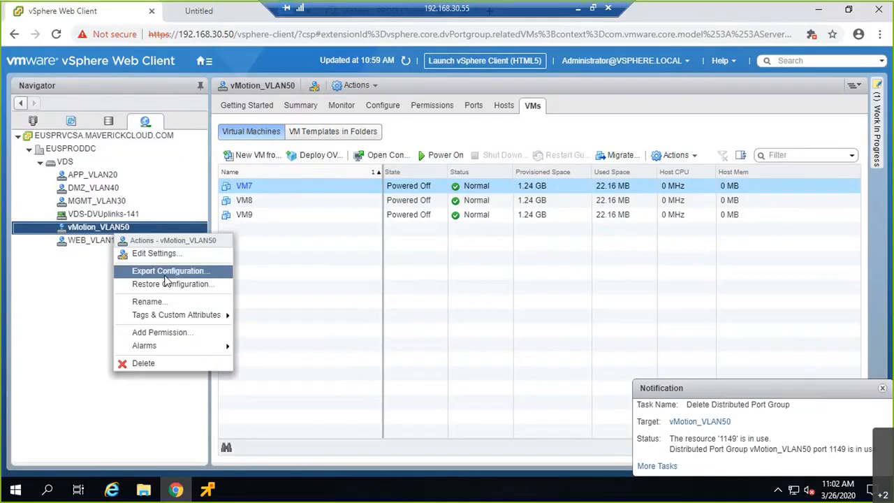
left_click(155, 254)
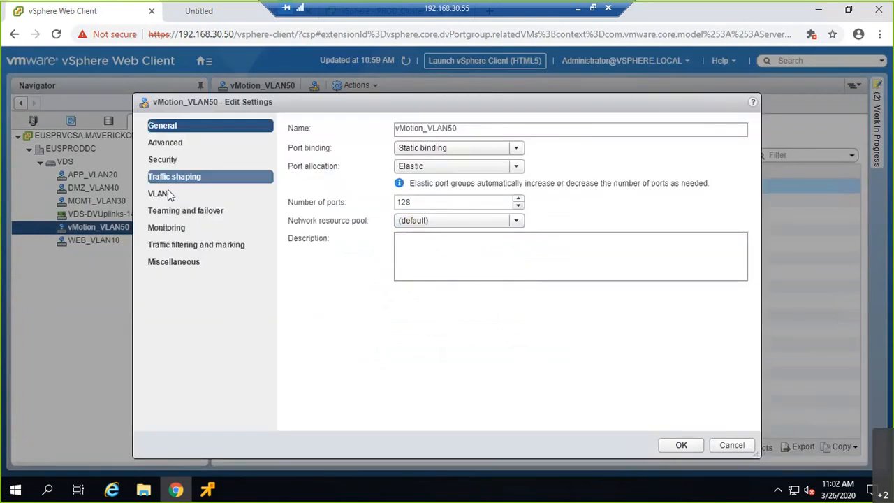
left_click(167, 194)
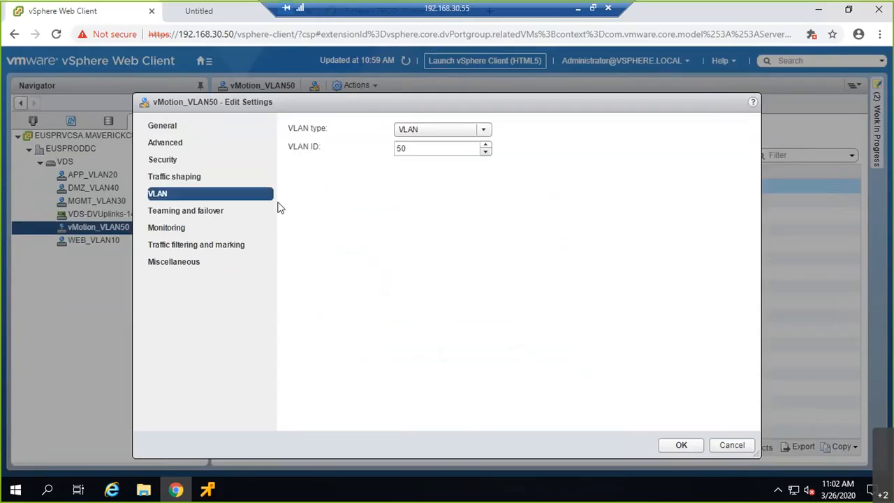
left_click(417, 149)
key("ctrl+a")
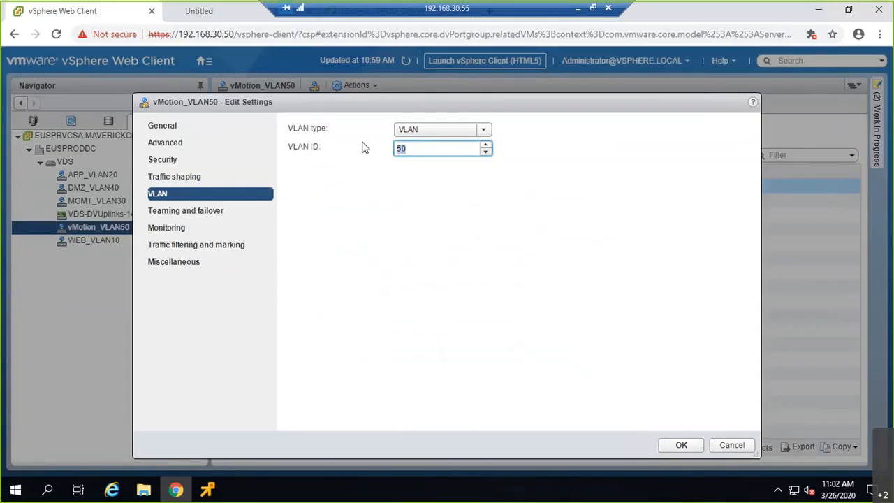
type("0")
left_click(621, 423)
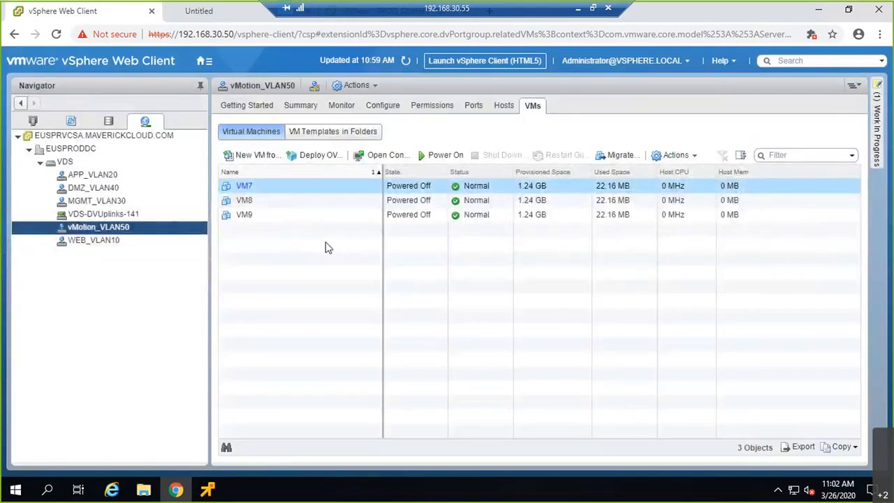
- Reopen the VDS's pending private VLAN edit and apply primary VLAN 50 with Community 51 and Isolated 52
left_click(95, 162)
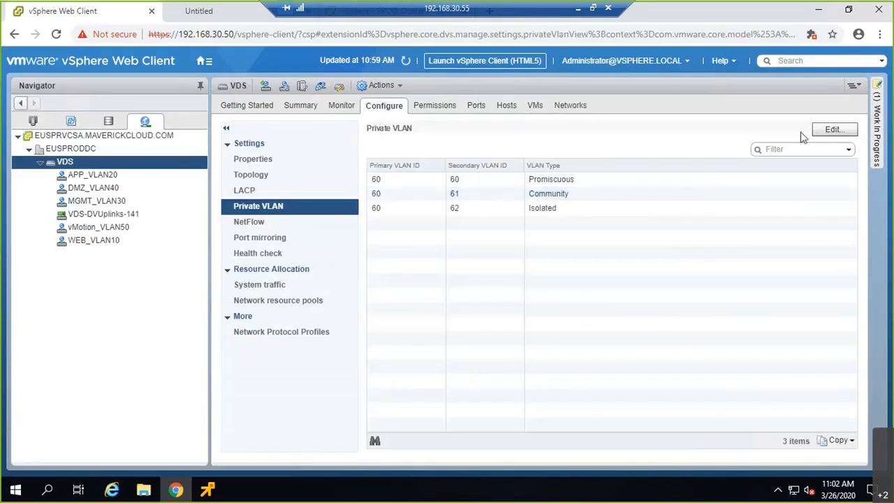
left_click(834, 129)
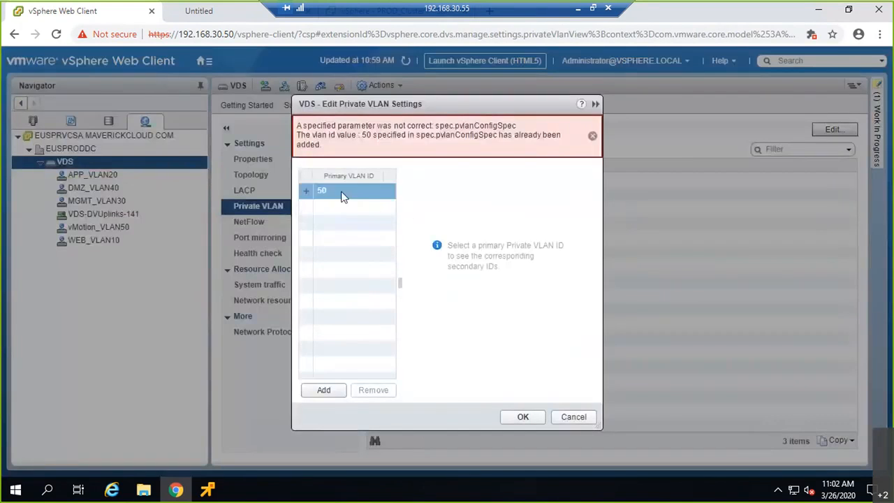
left_click(343, 190)
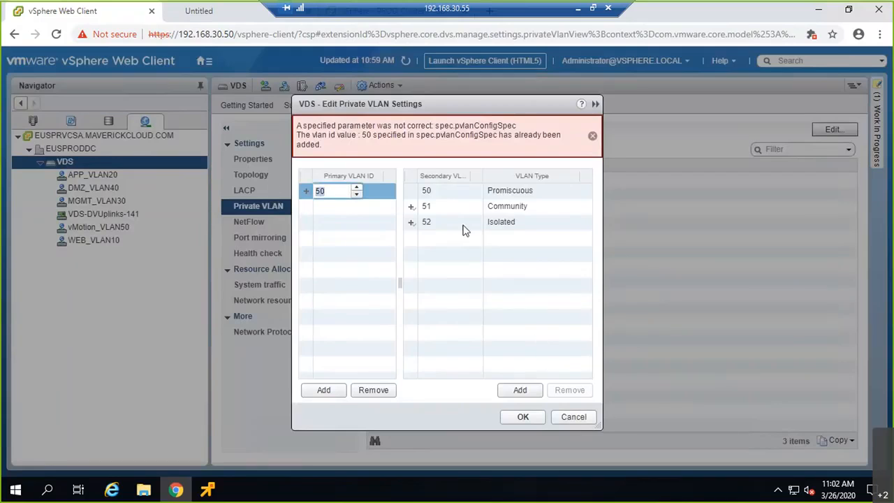
left_click(450, 207)
left_click(524, 417)
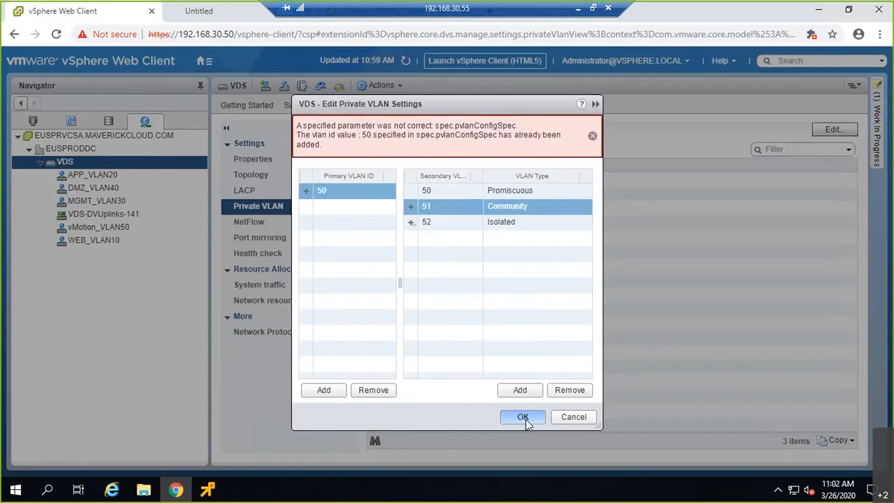
left_click(523, 417)
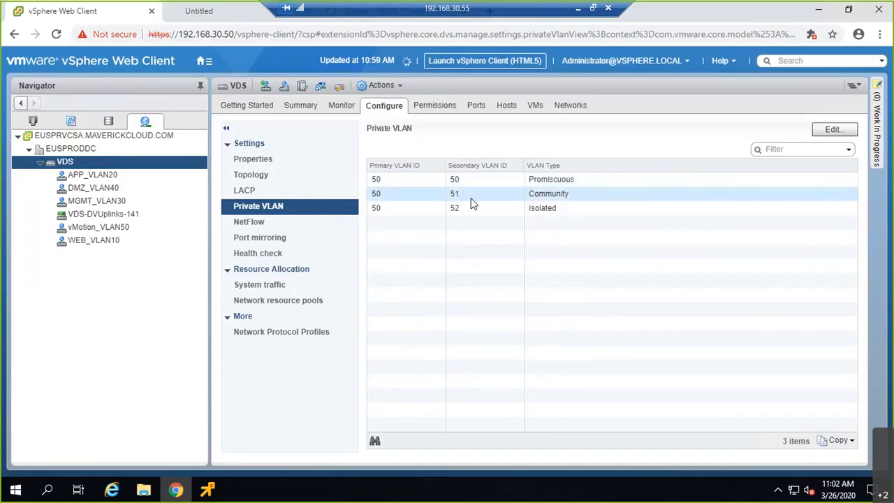
- Create a distributed port group named BKUP_50 on the VDS with its private VLAN set to Promiscuous (50, 50)
left_click(105, 188)
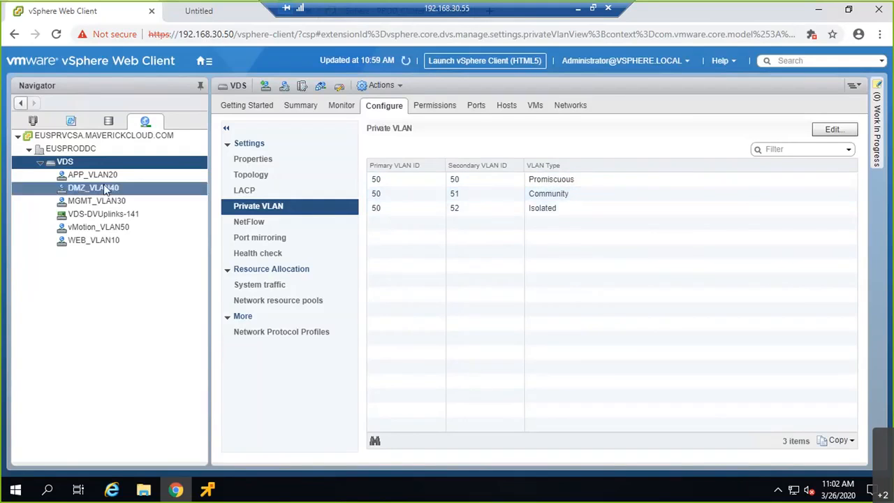
right_click(60, 162)
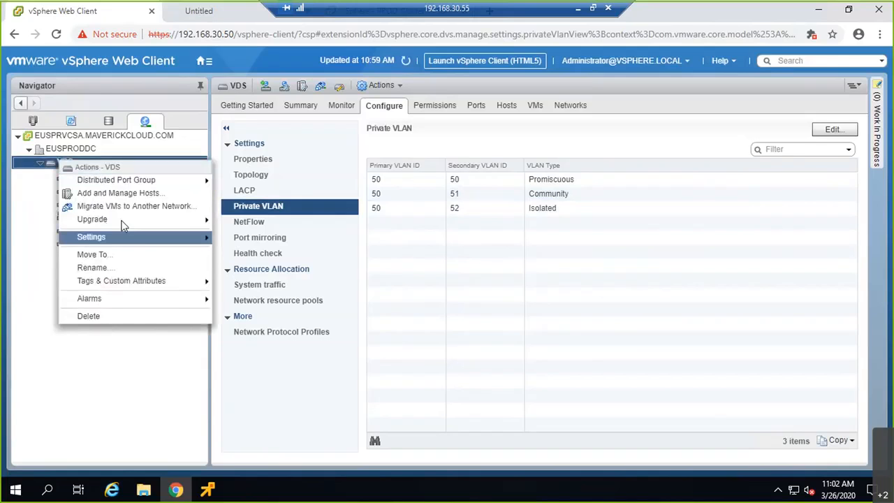
mouse_move(140, 180)
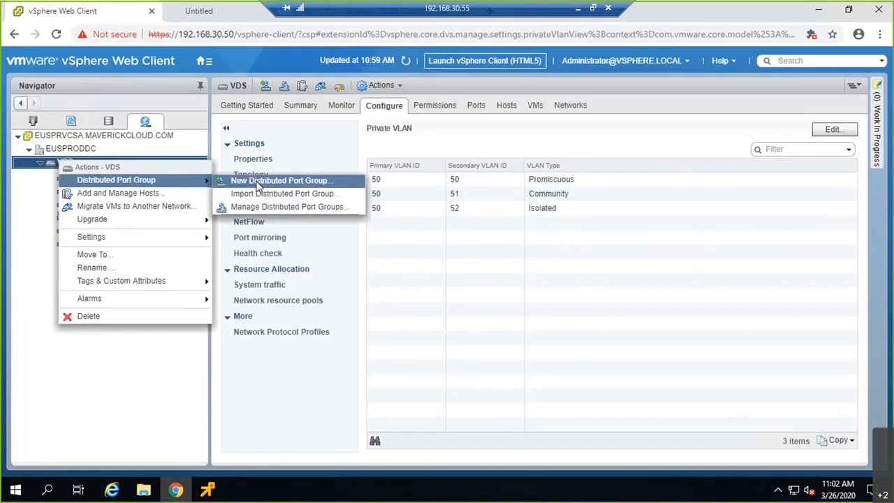
left_click(257, 181)
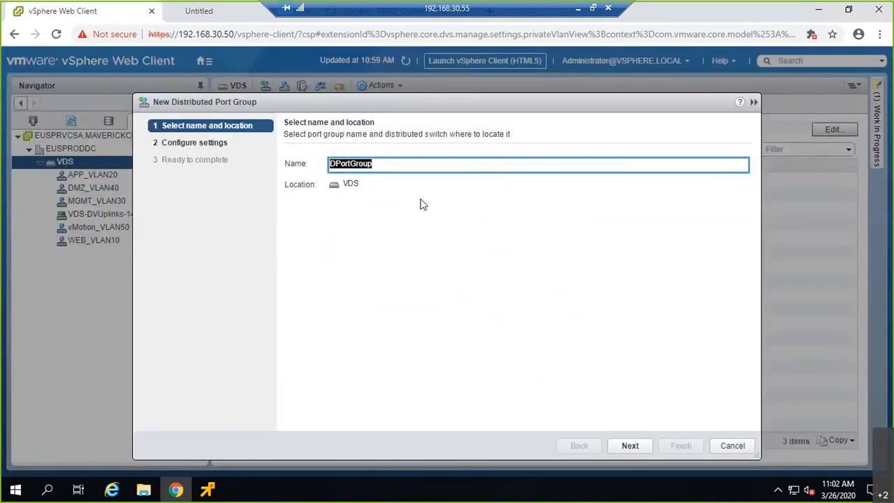
type("BKUP_50")
key("Return")
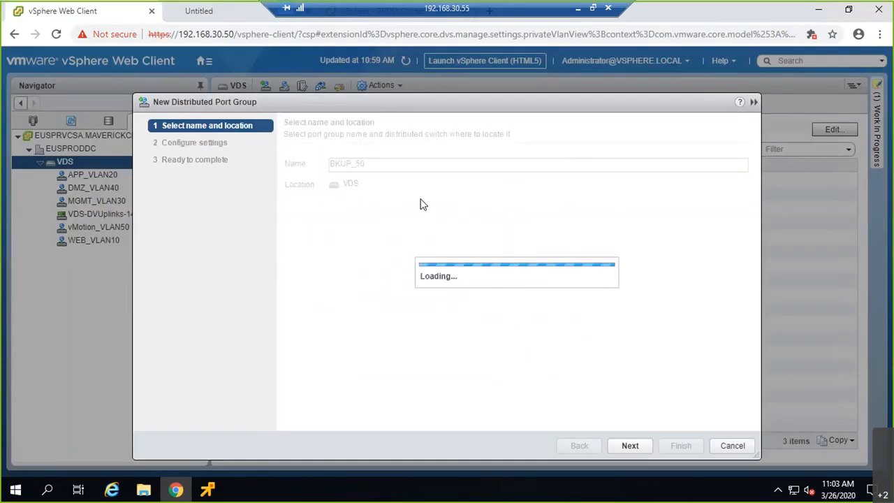
left_click(426, 283)
left_click(421, 342)
left_click(436, 303)
left_click(435, 323)
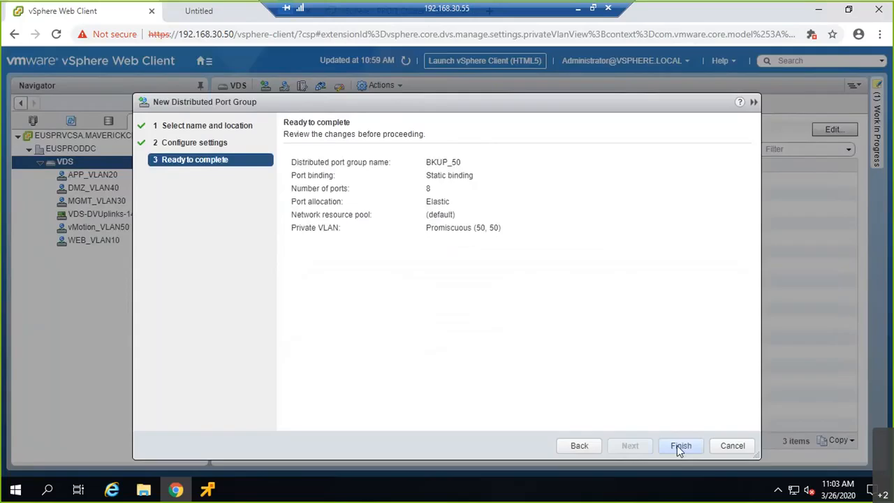
left_click(677, 445)
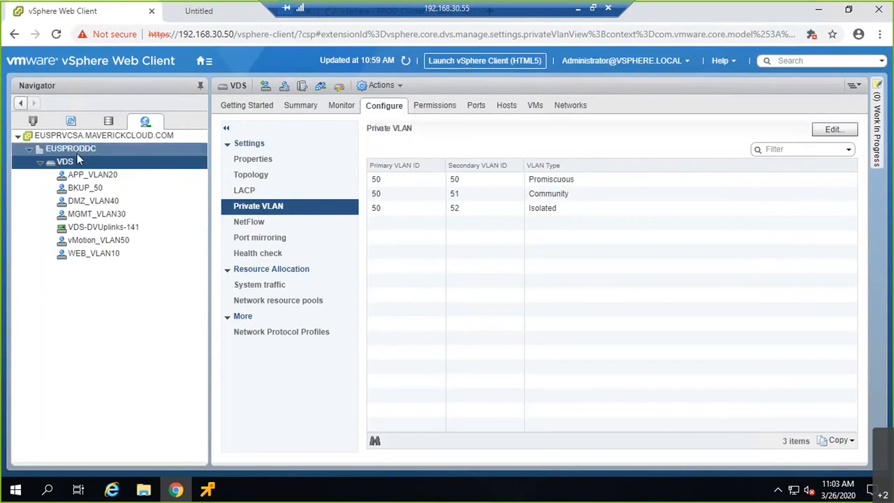
- Connect VM7's Network adapter 1 to the BKUP_50 port group and save its settings
left_click(33, 121)
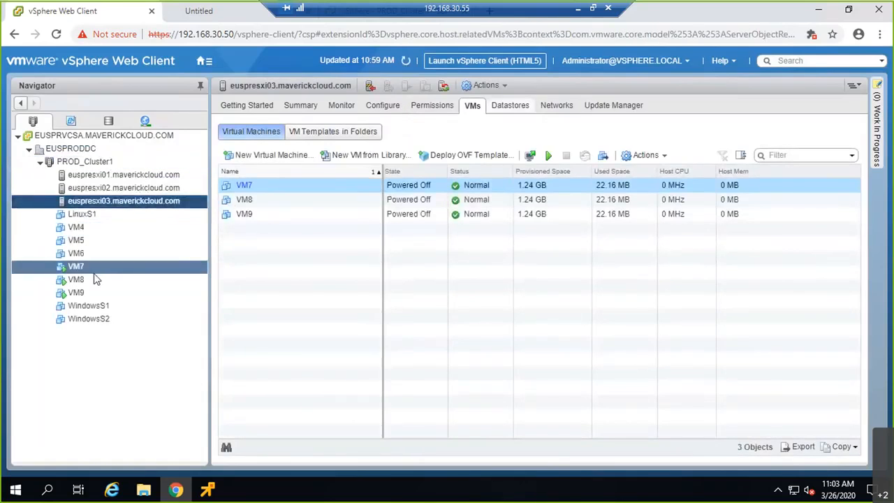
left_click(244, 189)
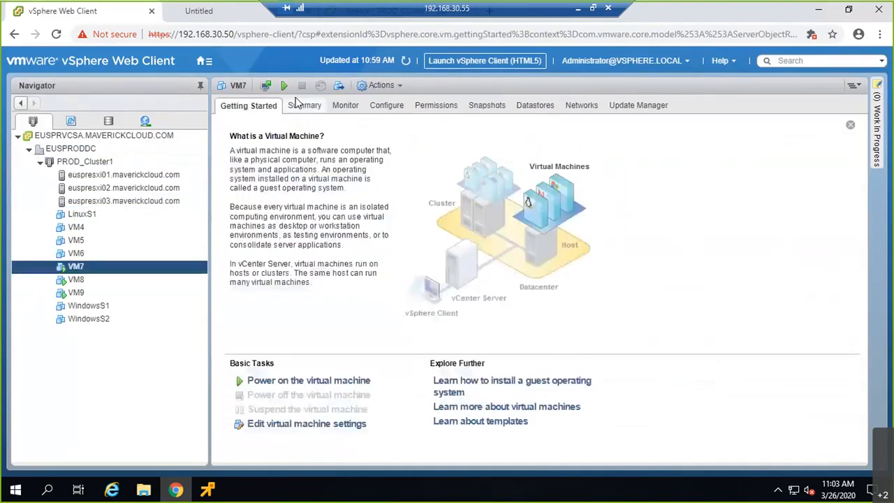
right_click(87, 266)
left_click(120, 258)
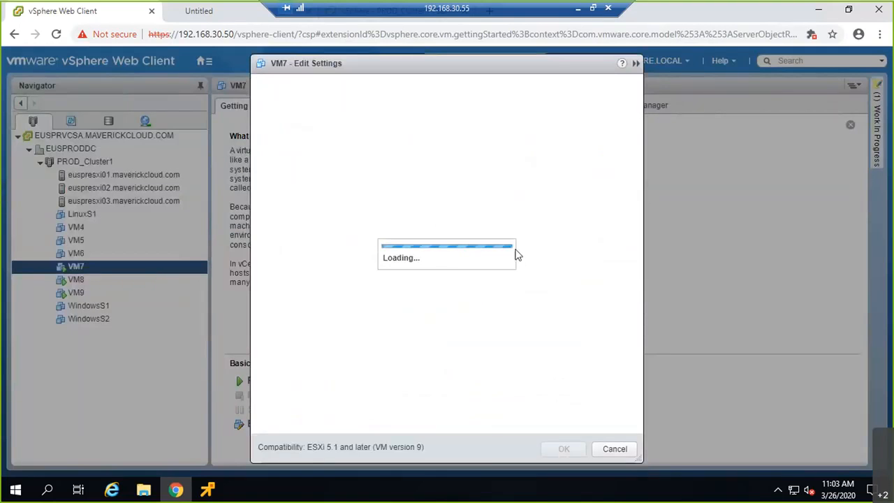
left_click(494, 183)
left_click(464, 224)
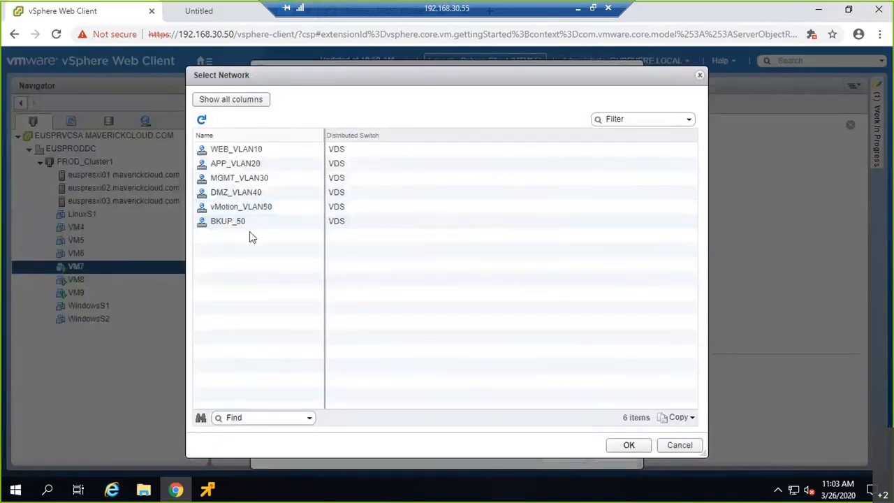
left_click(249, 222)
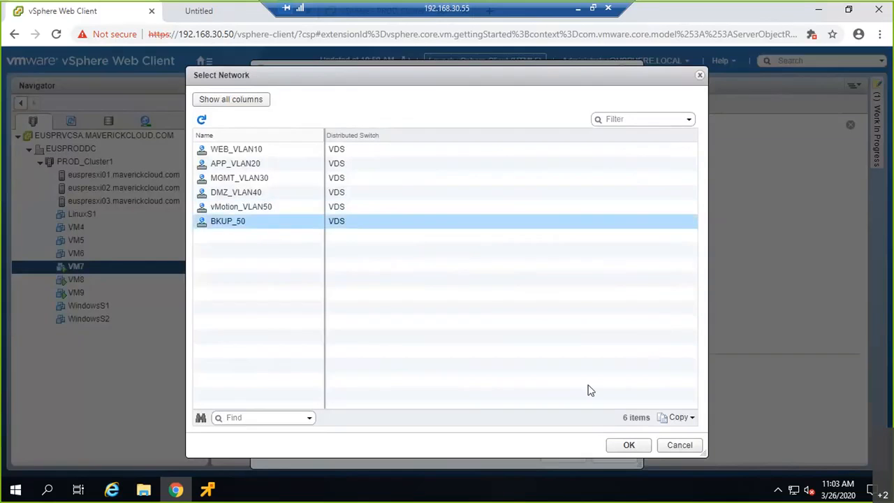
left_click(629, 445)
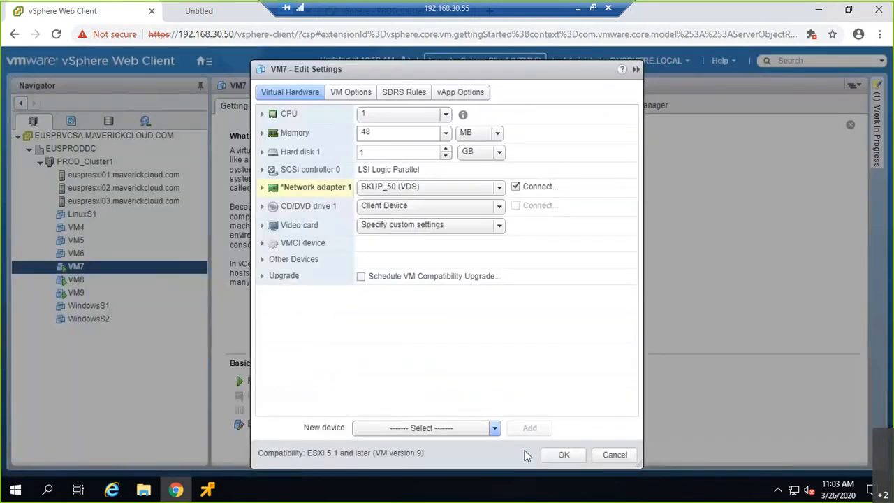
left_click(559, 455)
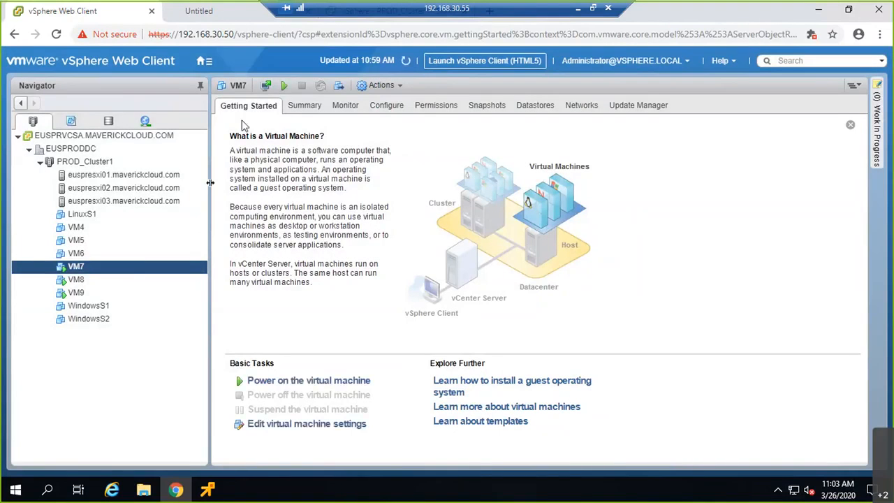
- Power on VM7 and switch to its VMware Remote Console
left_click(284, 83)
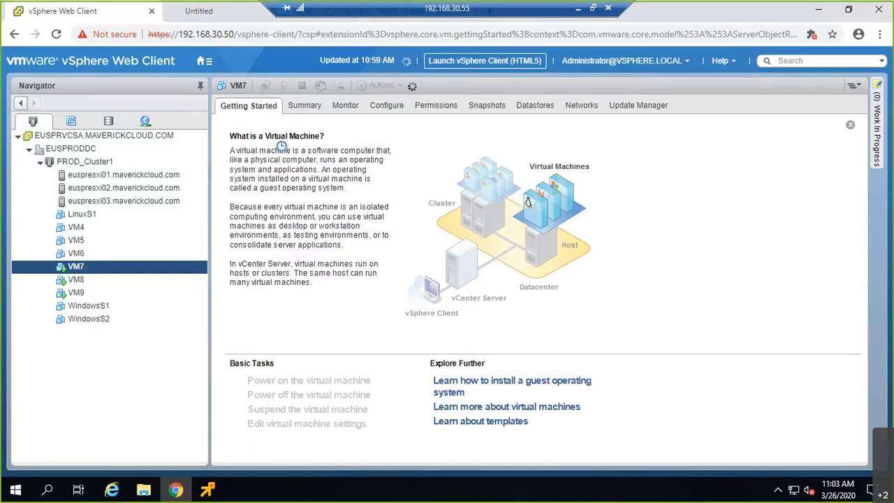
left_click(207, 489)
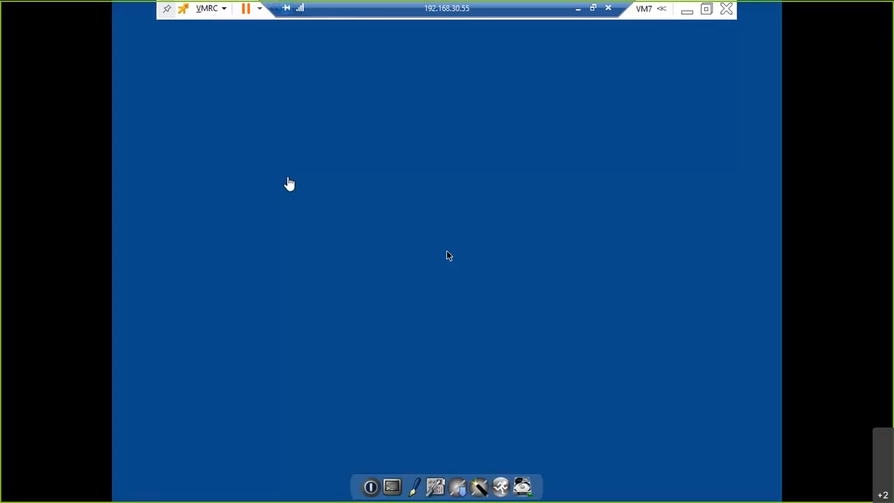
- Open the network configuration from VM7's Control Panel and set the eth0 IP address to 192.168.50.2
left_click(289, 184)
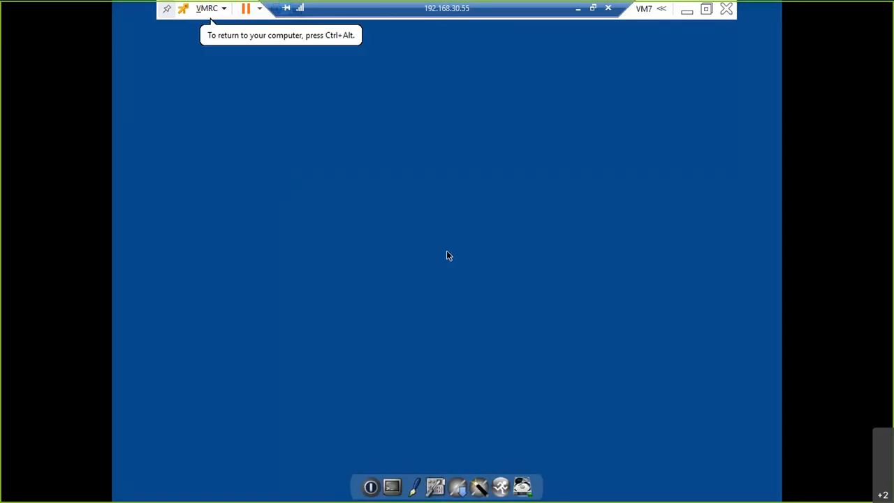
left_click(778, 6)
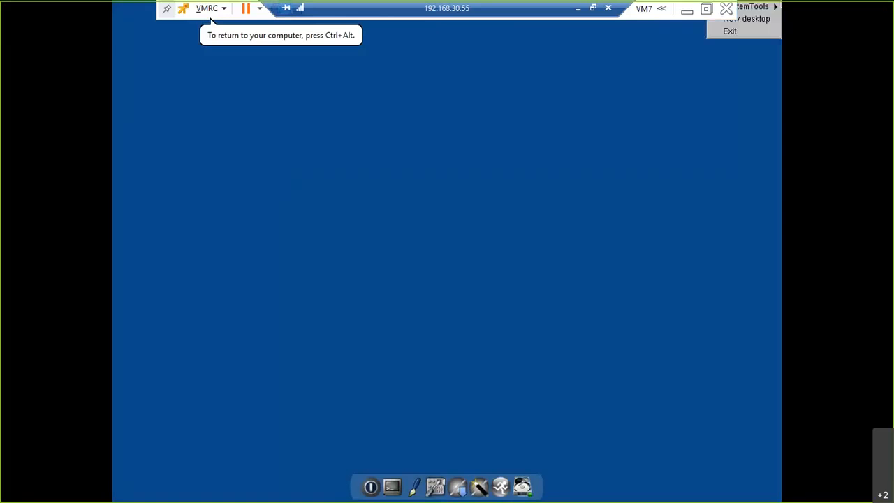
mouse_move(757, 7)
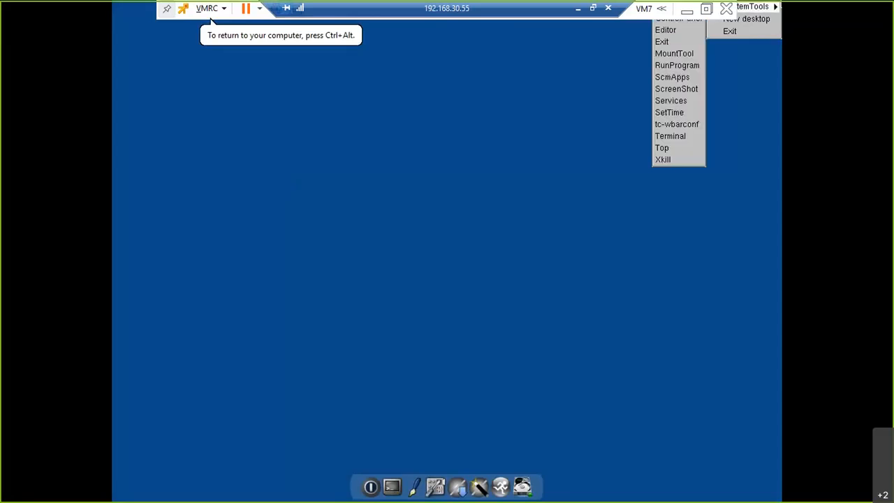
left_click(677, 18)
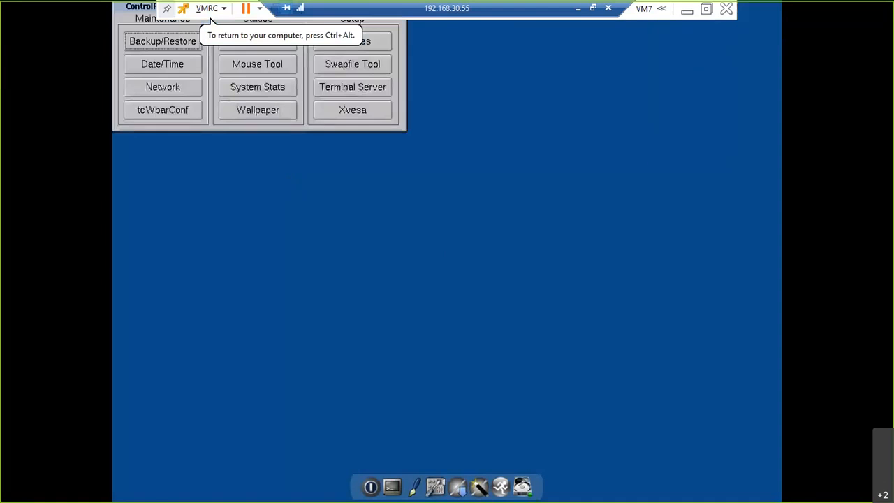
key("Tab")
type("192.168.50.2")
key("Tab")
key("Tab")
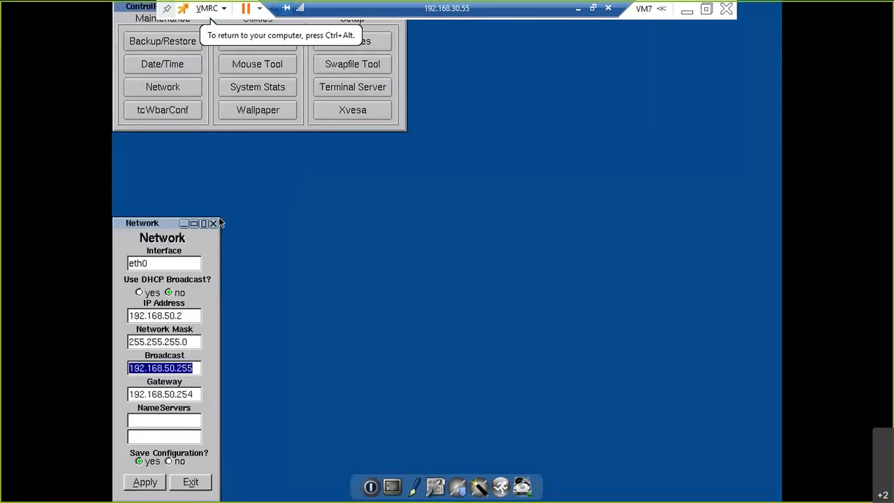
- Set VM7's gateway to 192.168.50.1 and first name server to 8.8.8.8, and apply the network configuration
key("Tab")
key("BackSpace")
key("BackSpace")
key("BackSpace")
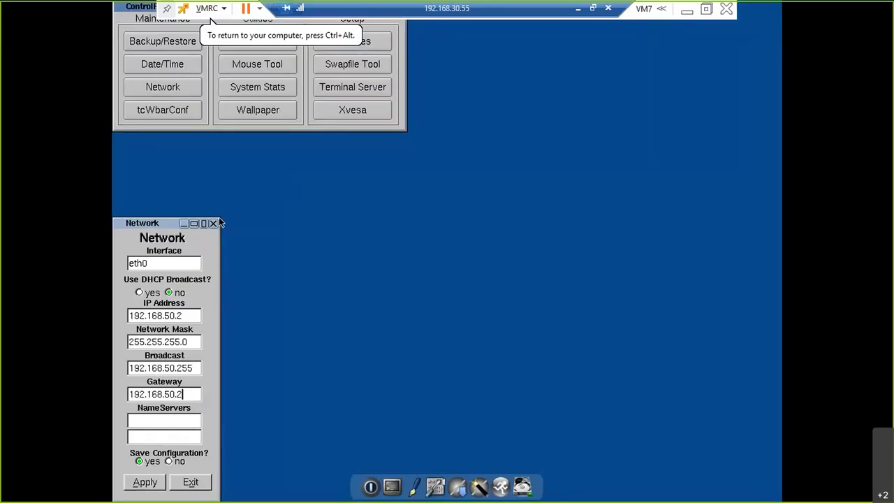
type("1")
key("Tab")
type("8.")
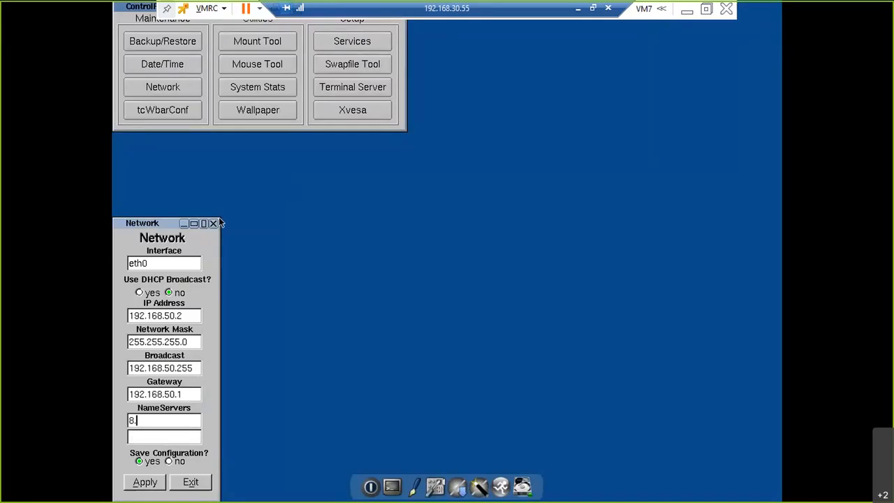
type("8.8.8")
key("Tab")
key("Tab")
- Open a terminal in VM7 and ping the gateway 192.168.50.1, stopping after a reply
left_click(780, 2)
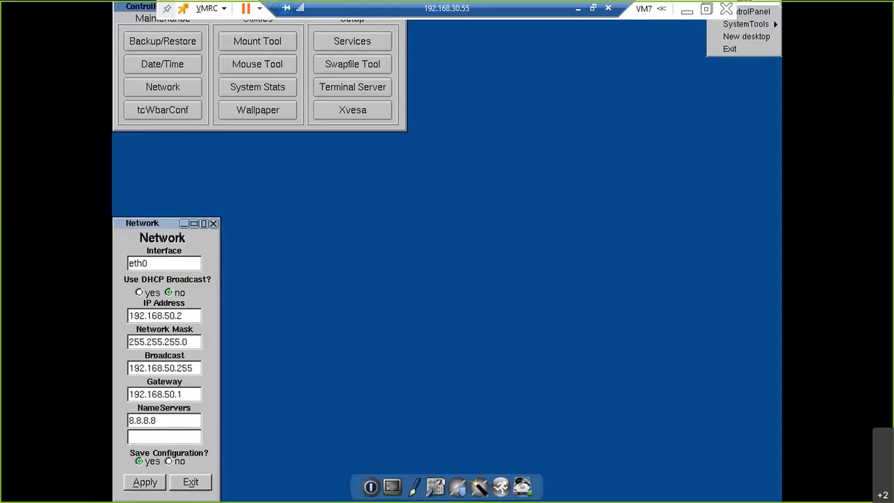
mouse_move(746, 24)
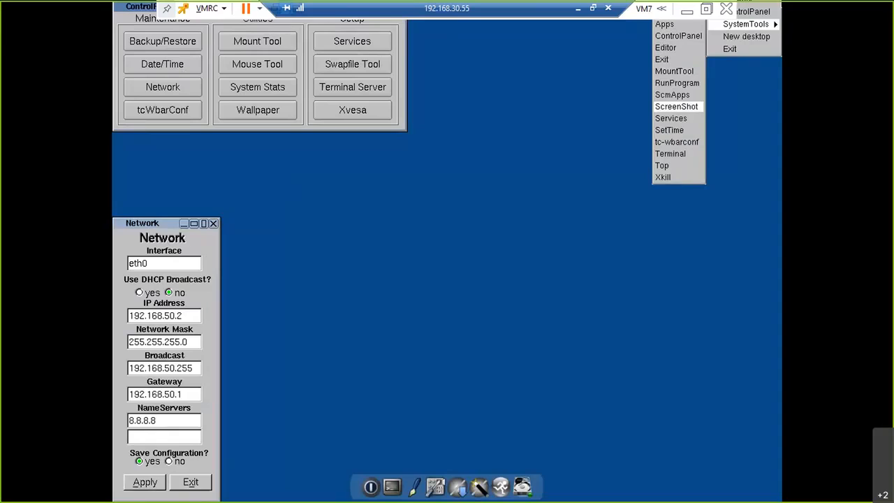
left_click(669, 154)
type("ping 192.168.50.1")
key("Return")
key("ctrl+c")
- Test VM7's external connectivity by pinging google.com, and stop the ping
key("Up")
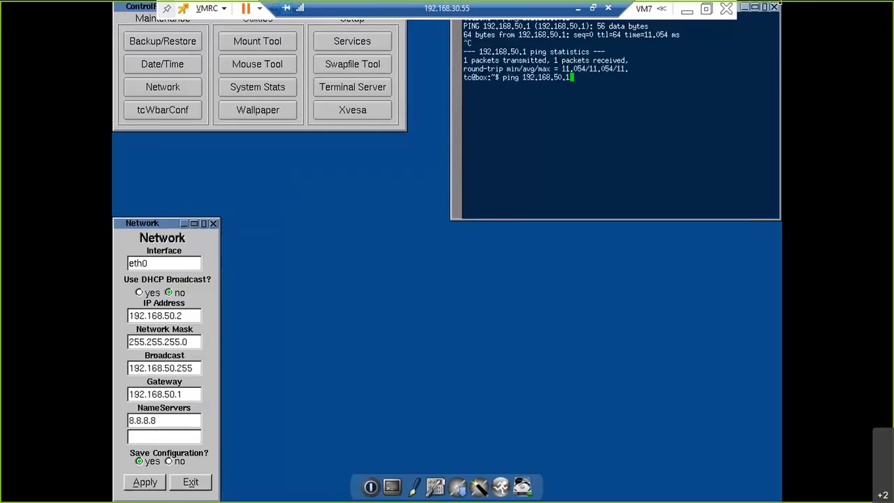
key("BackSpace")
key("BackSpace")
key("BackSpace")
key("BackSpace")
key("BackSpace")
key("BackSpace")
key("BackSpace")
key("BackSpace")
key("BackSpace")
key("BackSpace")
key("BackSpace")
key("BackSpace")
type("google.com")
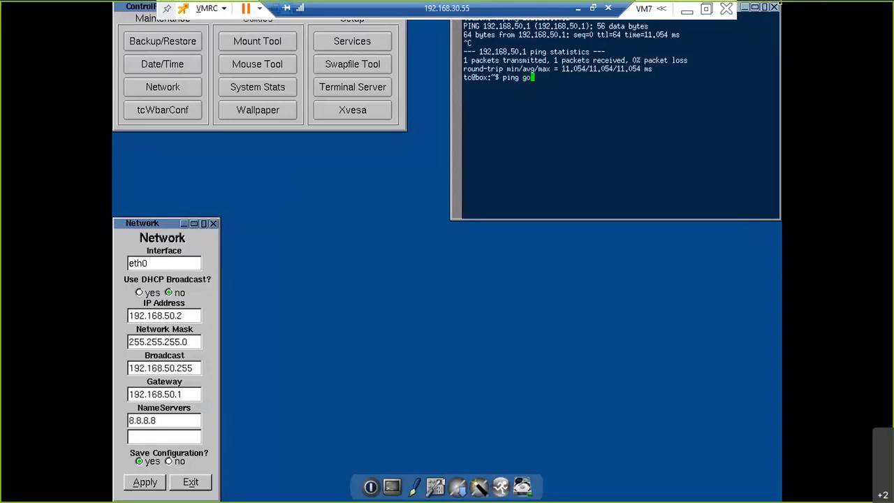
key("Return")
key("ctrl+c")
key("Return")
key("Return")
key("Return")
key("Return")
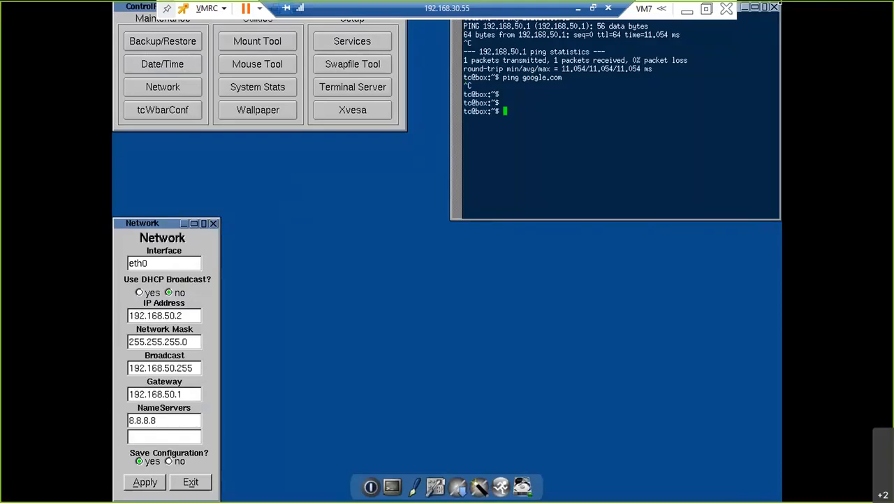
- Start a continuous ping from VM7 to 192.168.50.3 and minimize its console
type("ping 192")
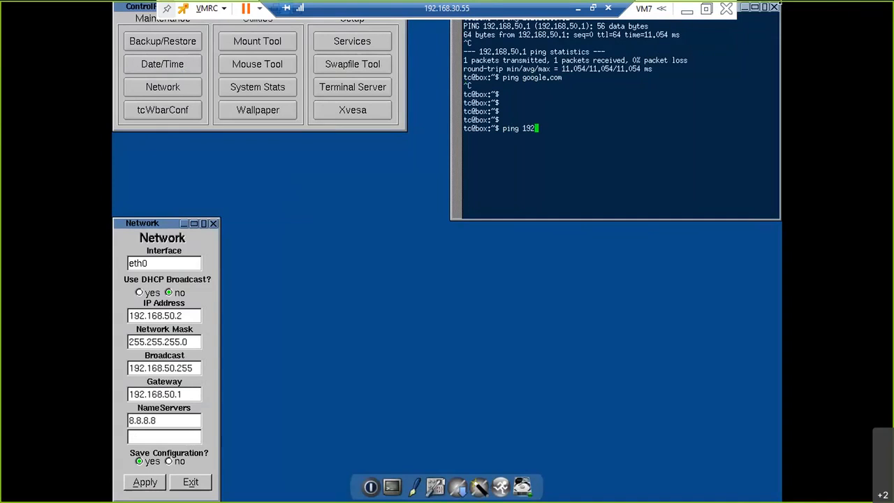
type(".168.50.3")
key("Return")
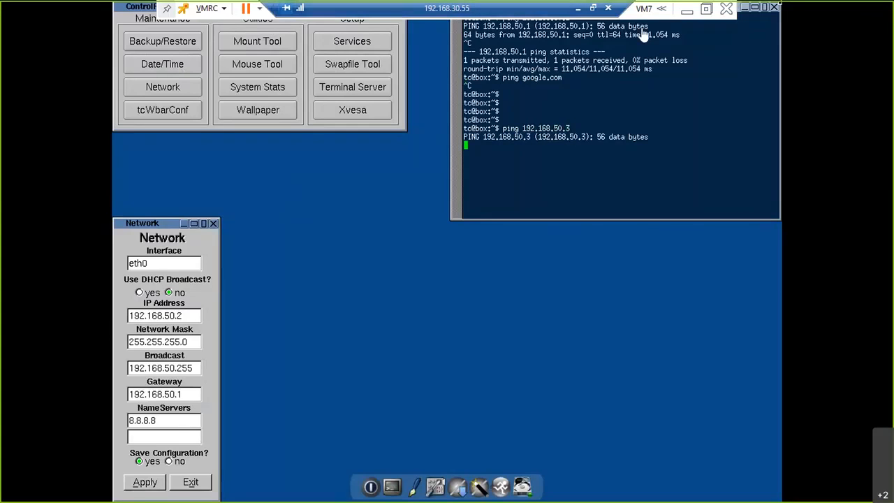
left_click(687, 12)
left_click(78, 279)
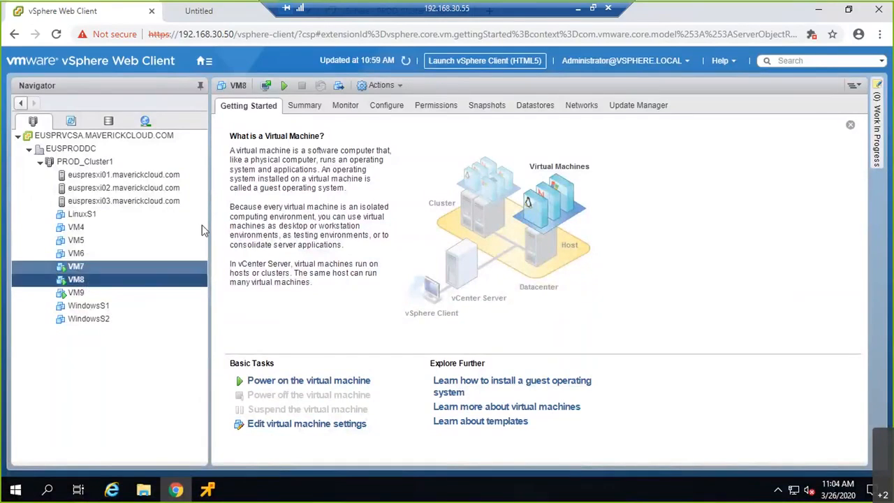
right_click(83, 285)
left_click(122, 258)
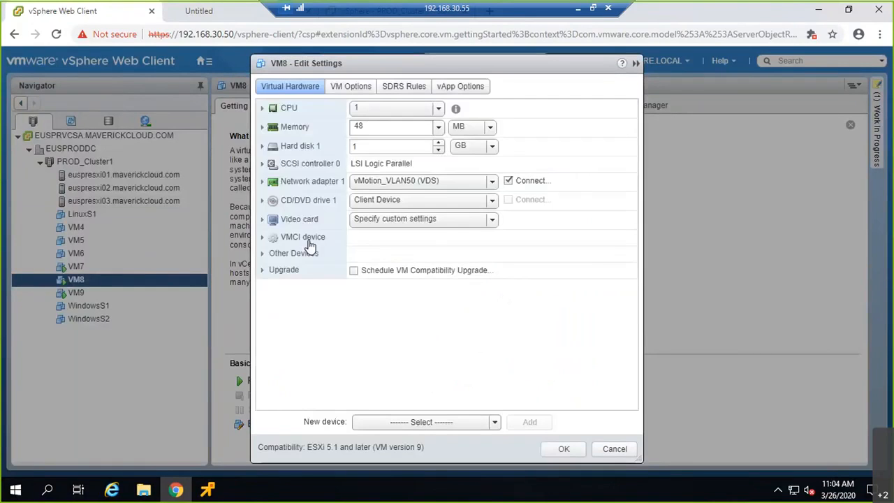
left_click(424, 183)
left_click(412, 226)
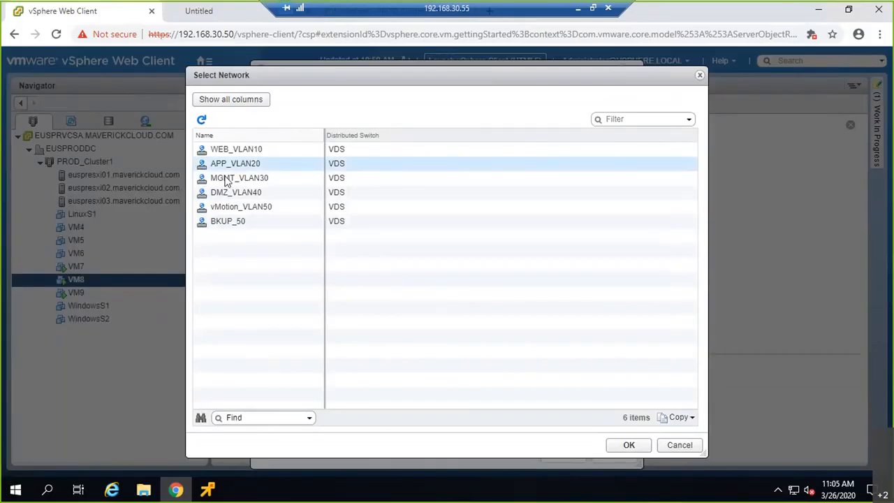
left_click(676, 448)
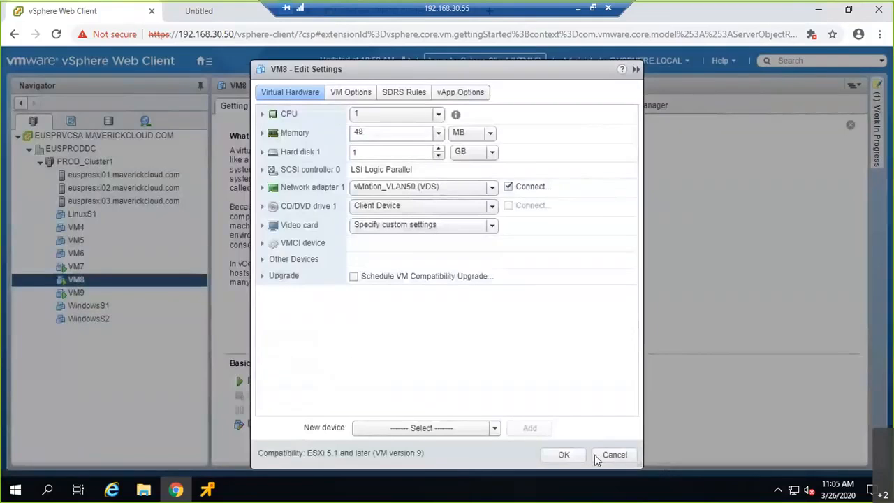
left_click(596, 456)
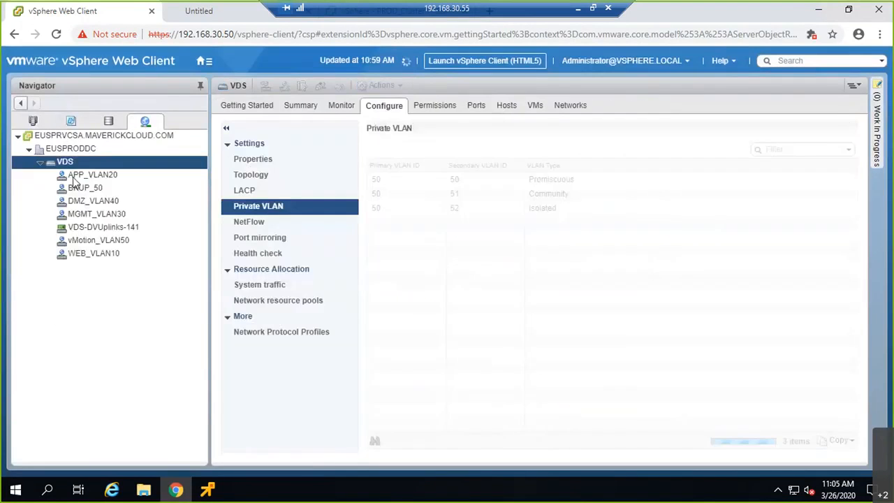
- Create a distributed port group named BKUP_52 on the VDS with its private VLAN set to Isolated (50, 52)
right_click(67, 162)
mouse_move(175, 186)
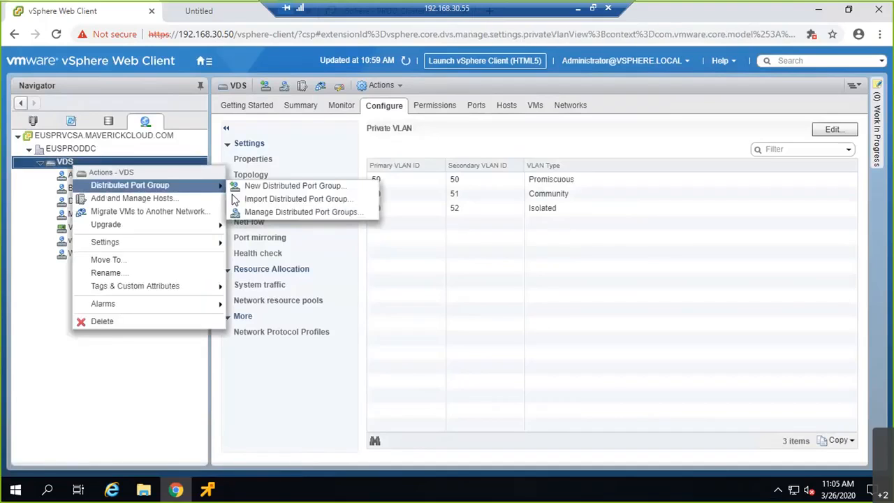
left_click(254, 190)
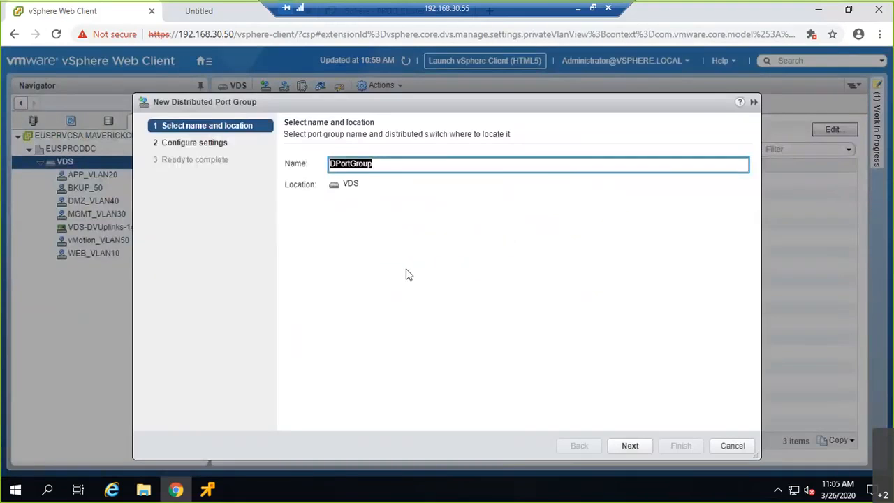
type("BKUP_")
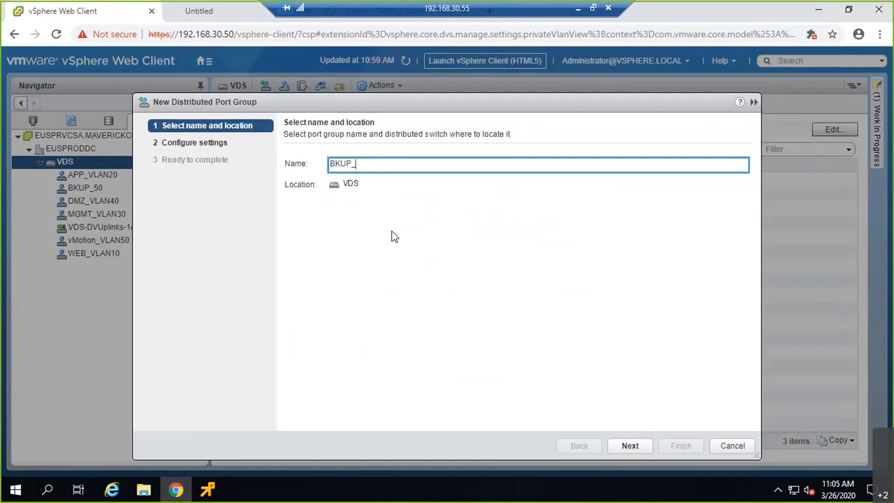
type("50")
key("Return")
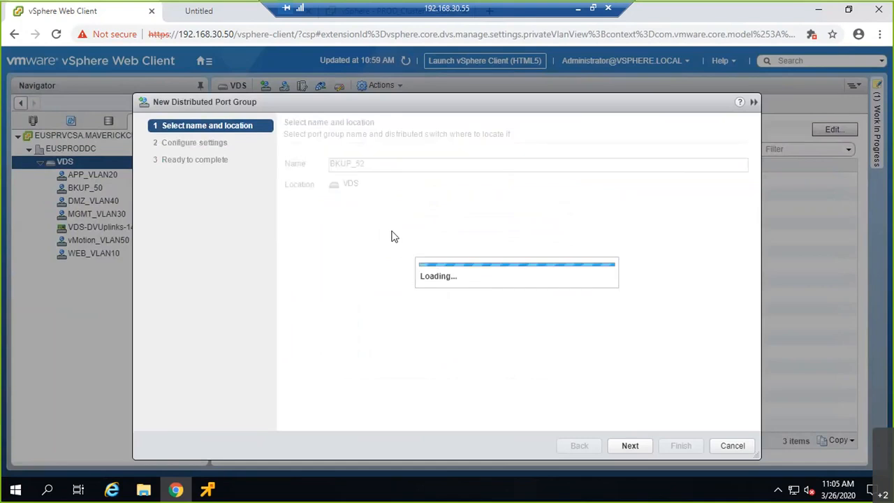
left_click(437, 287)
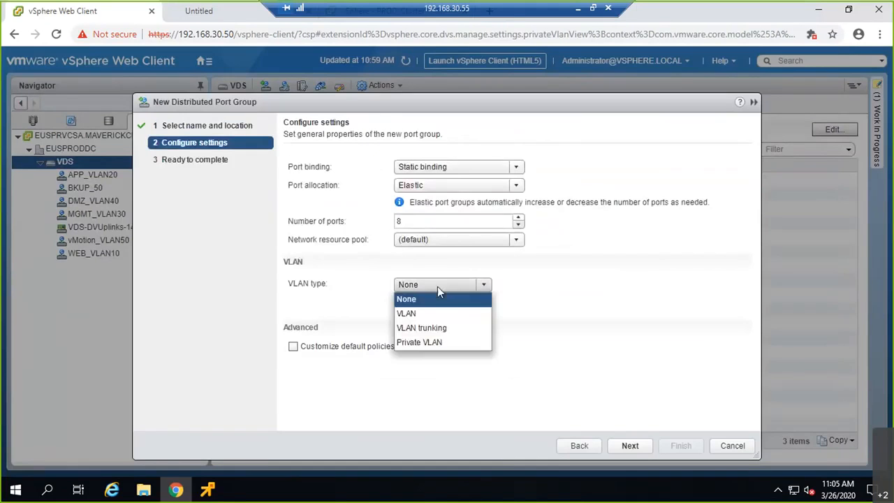
left_click(419, 342)
left_click(437, 303)
left_click(435, 345)
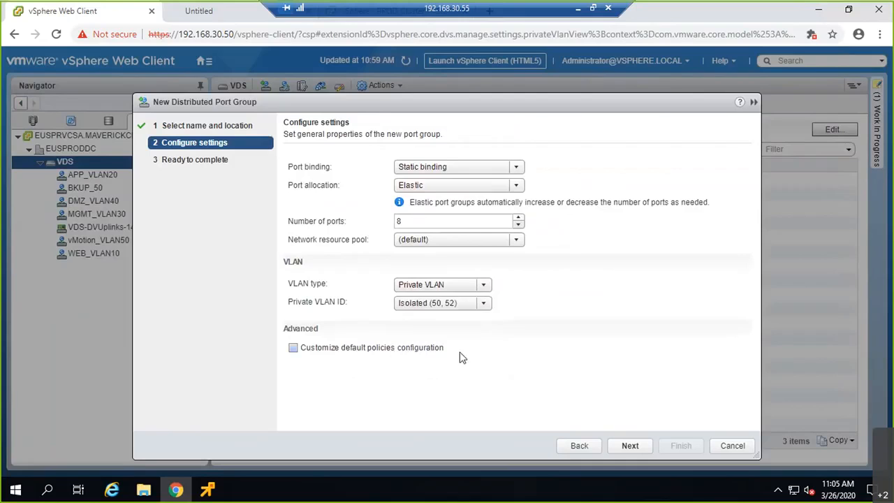
left_click(681, 446)
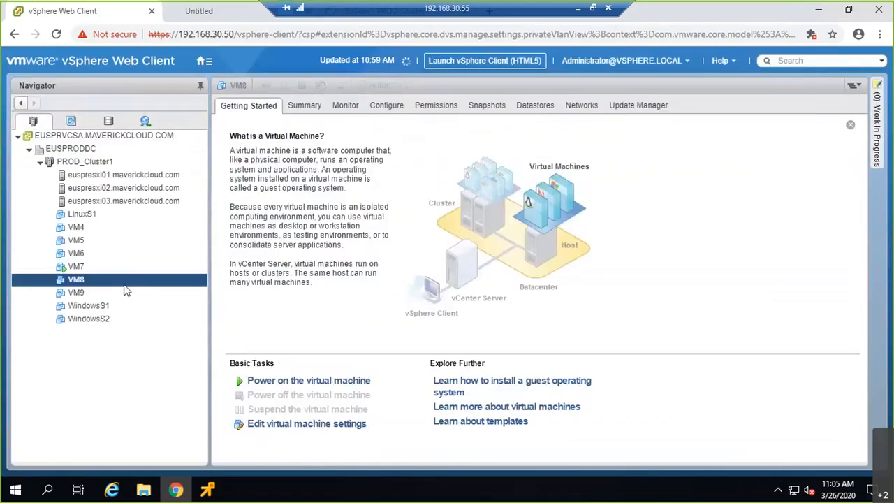
- Connect VM8's Network adapter 1 to the BKUP_52 port group and save its settings
right_click(102, 285)
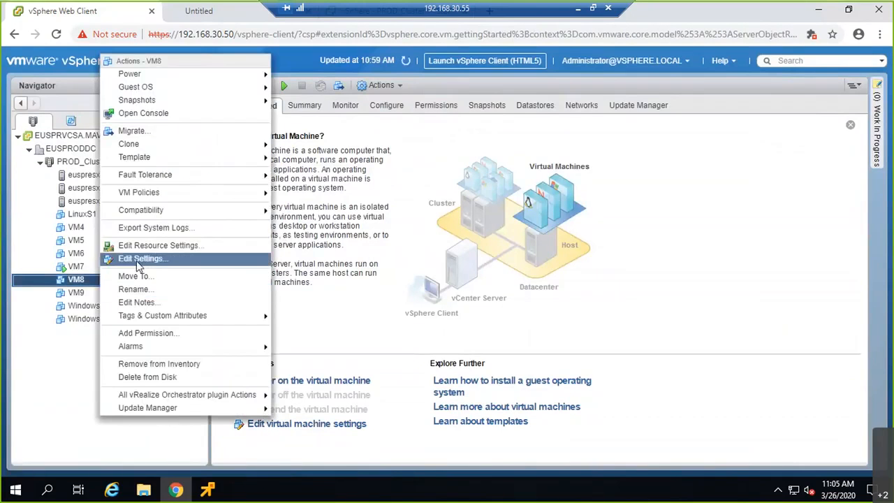
left_click(139, 262)
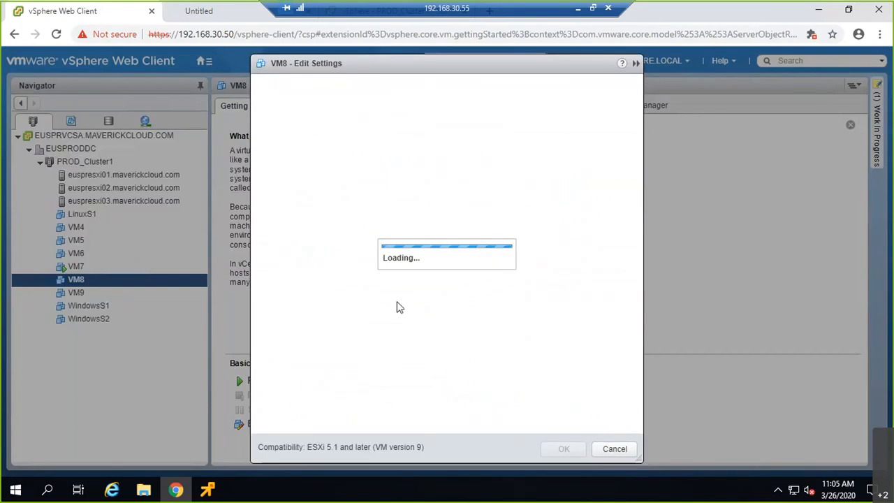
left_click(431, 184)
left_click(436, 228)
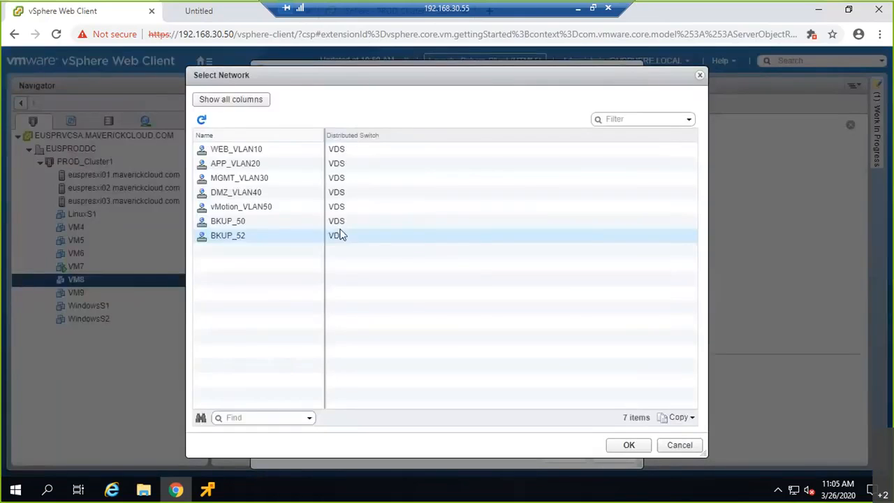
left_click(340, 236)
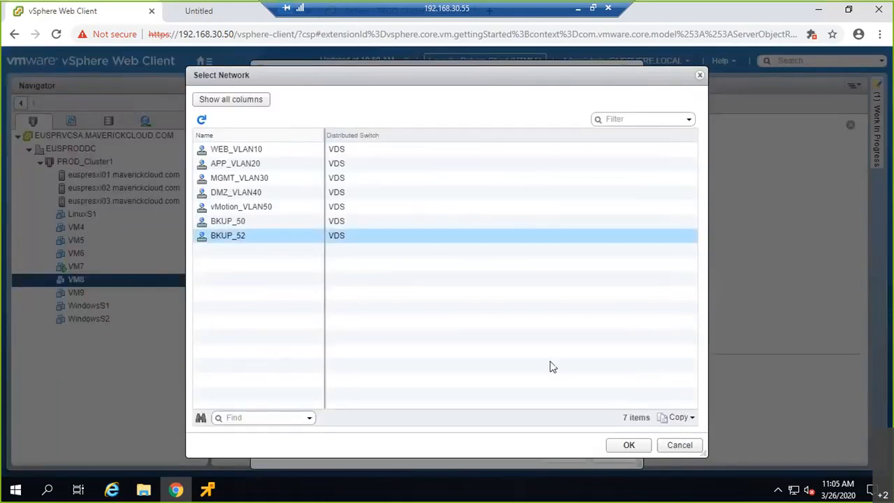
left_click(625, 446)
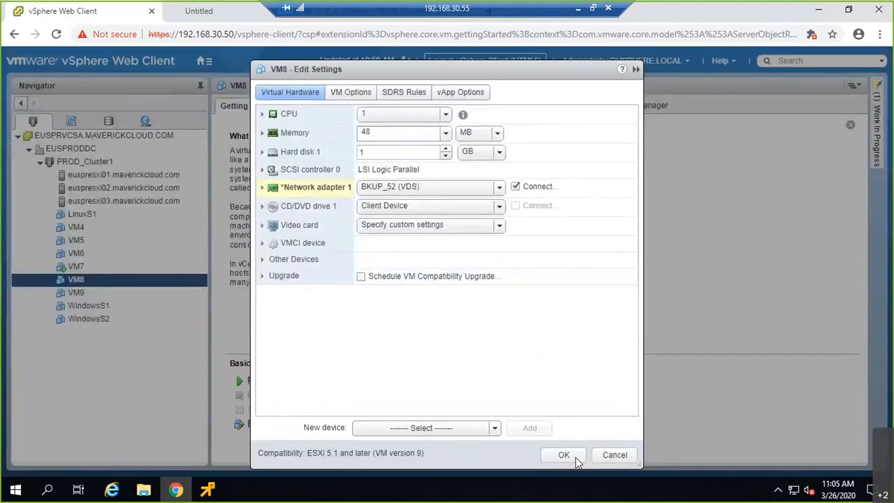
left_click(563, 455)
- Power on VM8 and open its console in VMware Remote Console, closing the leftover blank browser page
left_click(285, 89)
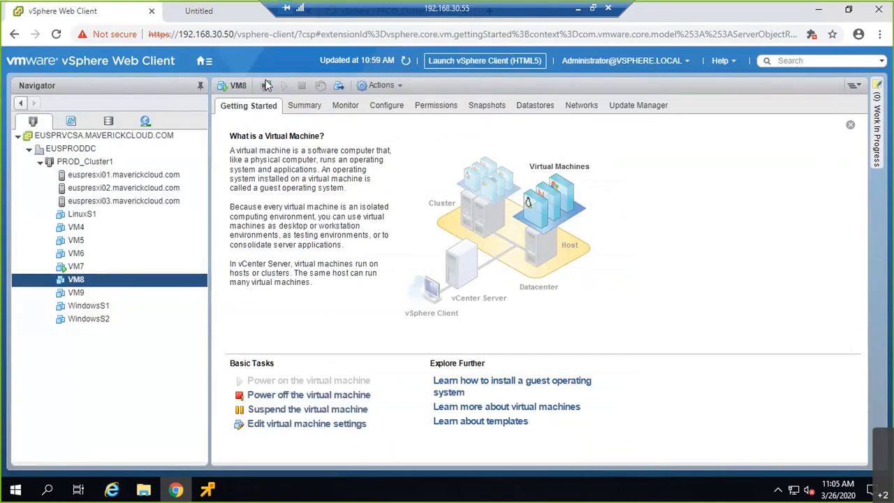
left_click(266, 86)
left_click(418, 114)
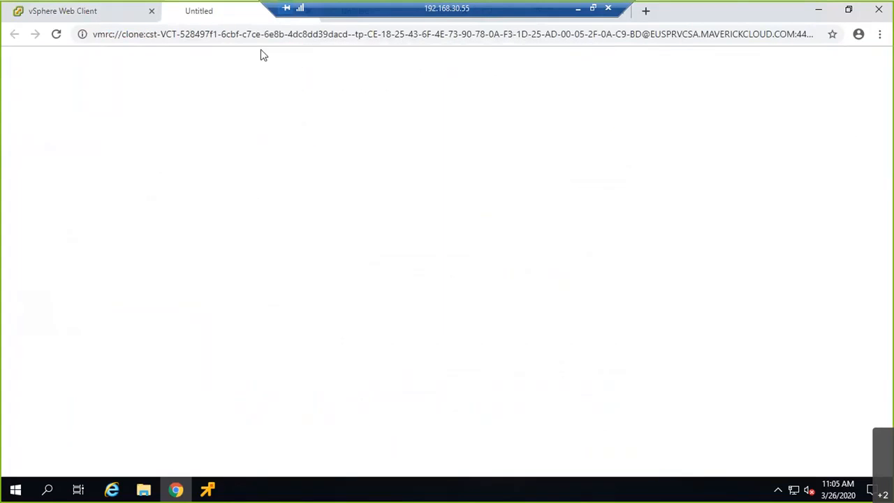
right_click(216, 14)
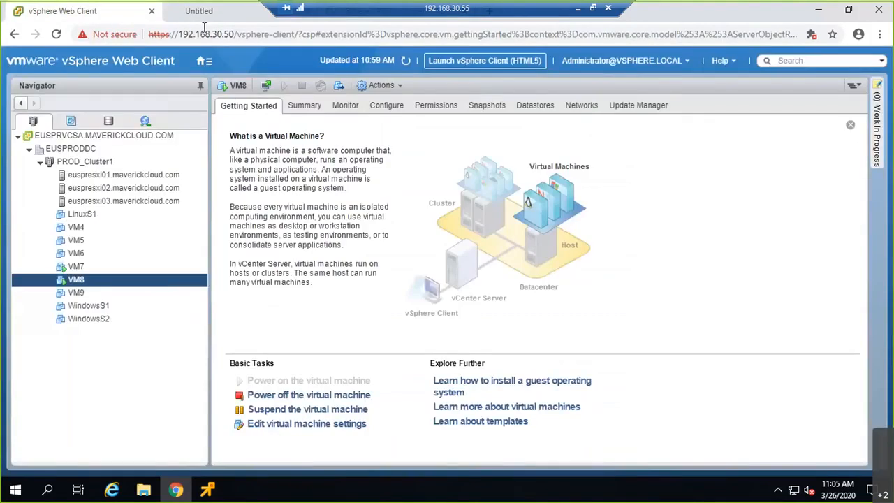
left_click(208, 17)
right_click(210, 15)
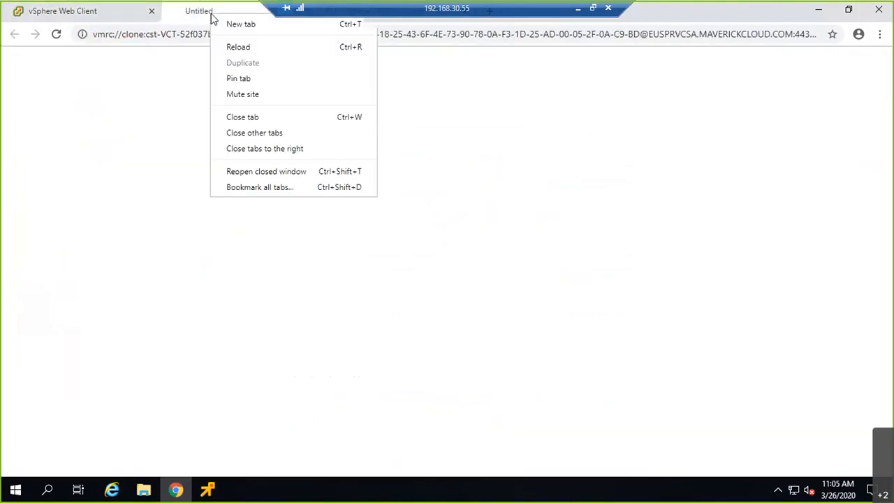
left_click(241, 117)
- Show VM8's console in full screen and open the Network settings from its ControlPanel
mouse_move(207, 489)
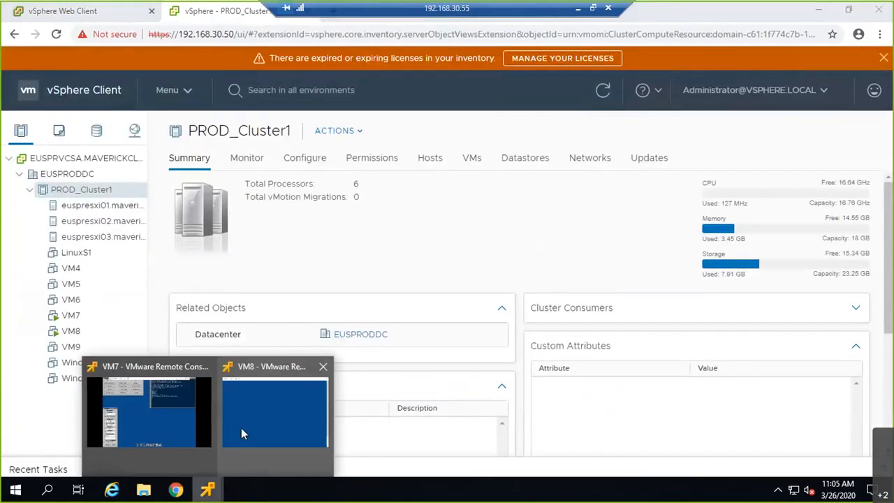
left_click(240, 427)
left_click(164, 32)
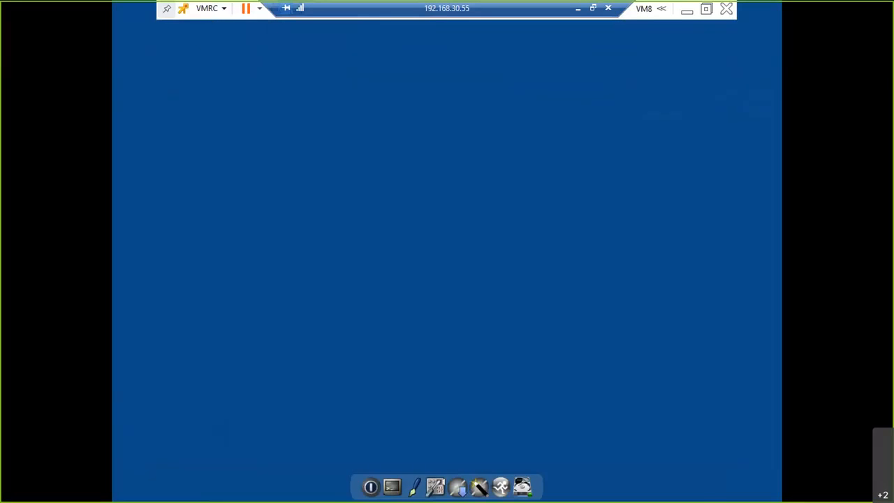
right_click(779, 498)
mouse_move(746, 483)
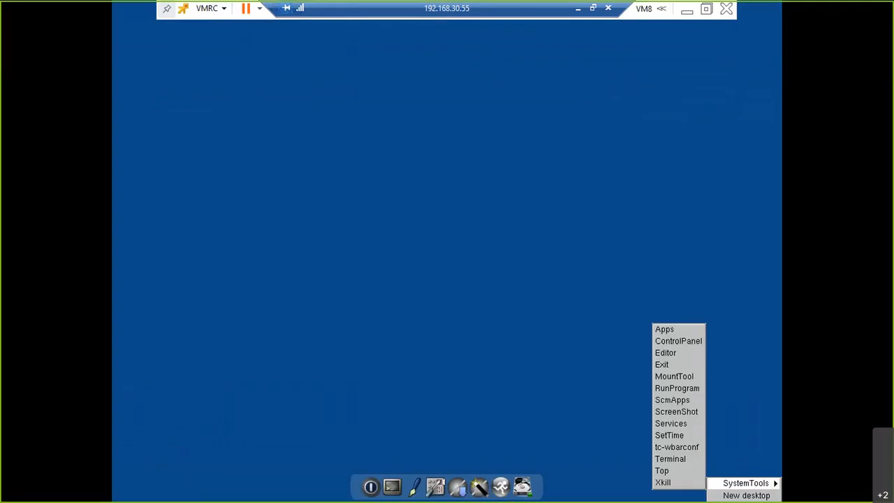
left_click(678, 341)
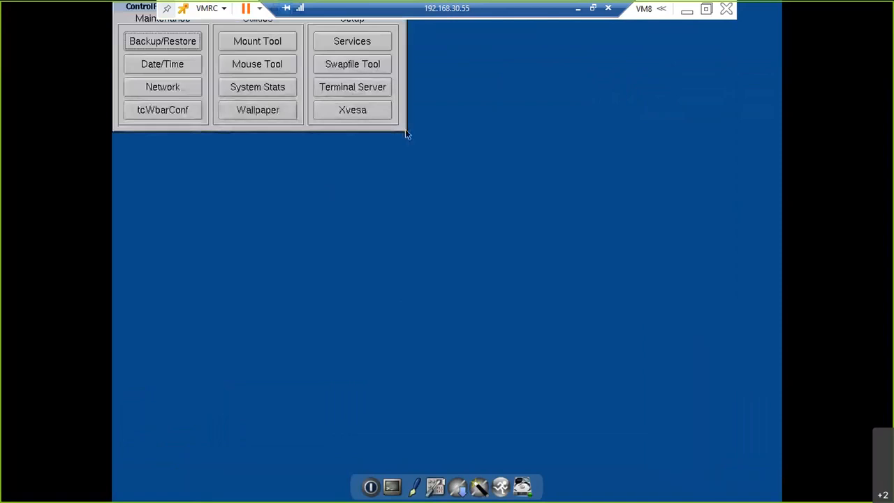
left_click(163, 87)
- Set VM8's eth0 IP address to 192.168.50.3 and its gateway to 192.168.50.1
key("Tab")
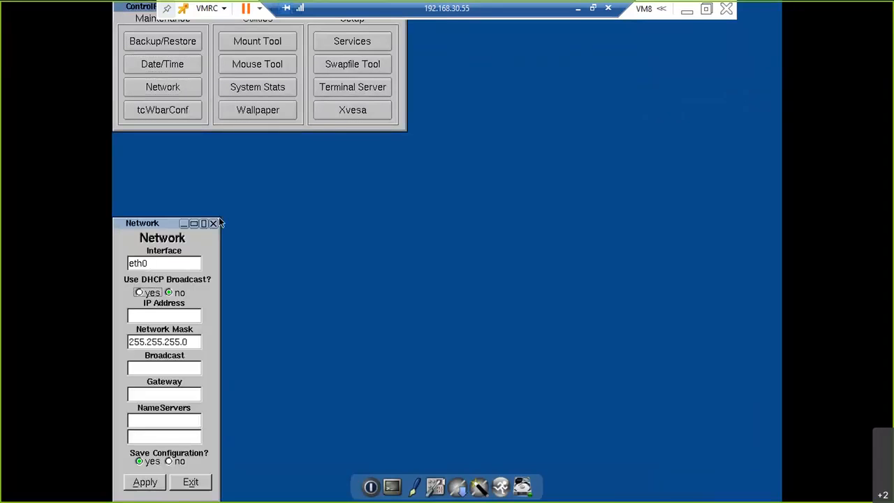
key("Tab")
key("Tab")
type("192.168.50.3")
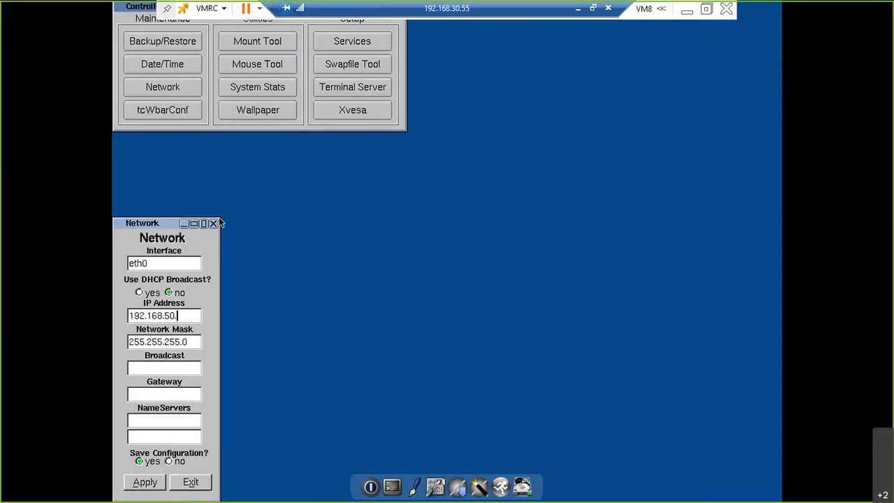
key("Tab")
key("Tab")
key("Tab")
key("BackSpace")
key("BackSpace")
key("BackSpace")
type("1")
key("Tab")
key("Tab")
key("shift+Tab")
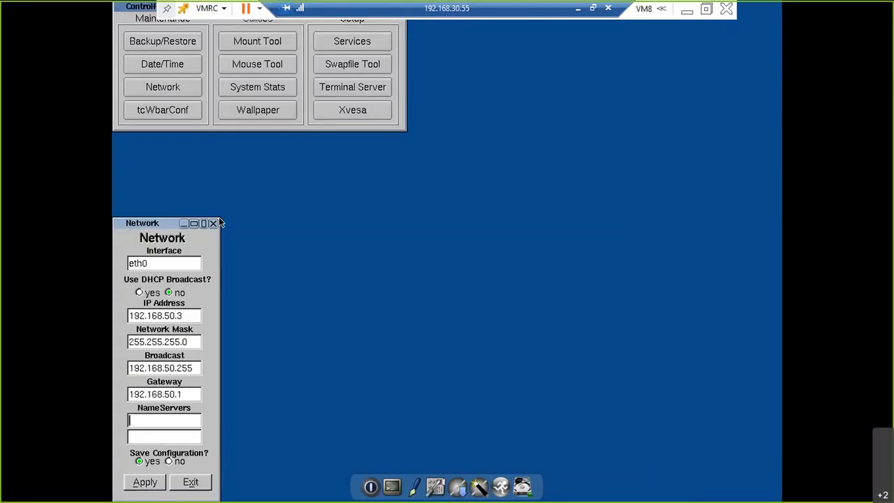
- Set VM8's name server to 8.8.8.8, apply the network configuration and minimize the console
type("8.8.8.8")
key("Tab")
key("Tab")
key("Tab")
key("Tab")
left_click(692, 10)
- Check the running ping to 192.168.50.3 in VM7's console, and minimize that console
mouse_move(208, 490)
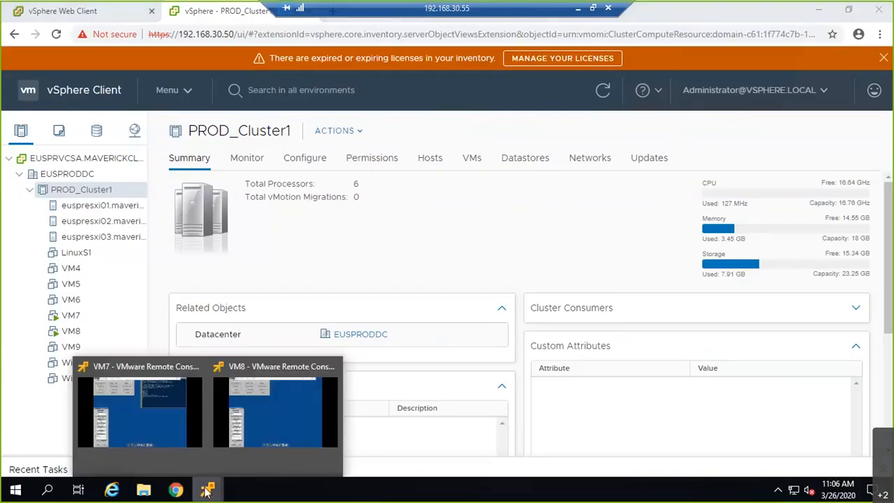
left_click(135, 431)
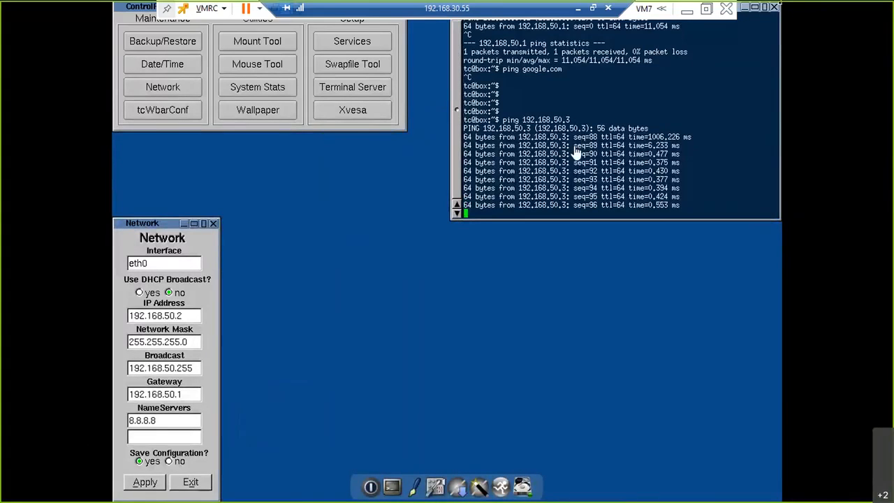
left_click(687, 10)
- Ping 192.168.50.2 from a terminal in VM8, stop the ping and minimize the console
mouse_move(234, 489)
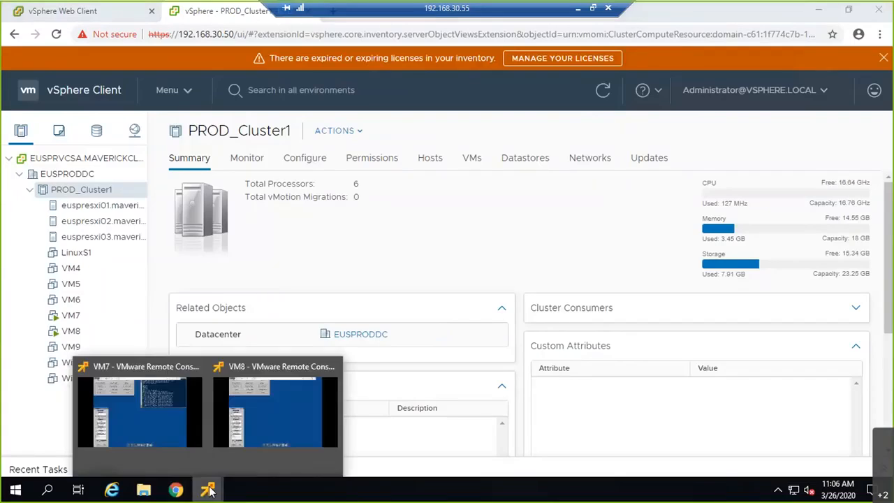
left_click(278, 414)
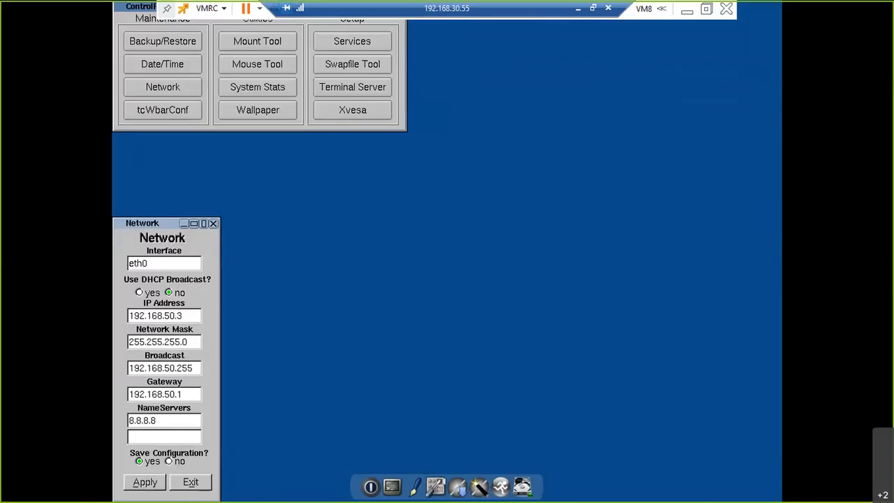
right_click(748, 497)
mouse_move(746, 489)
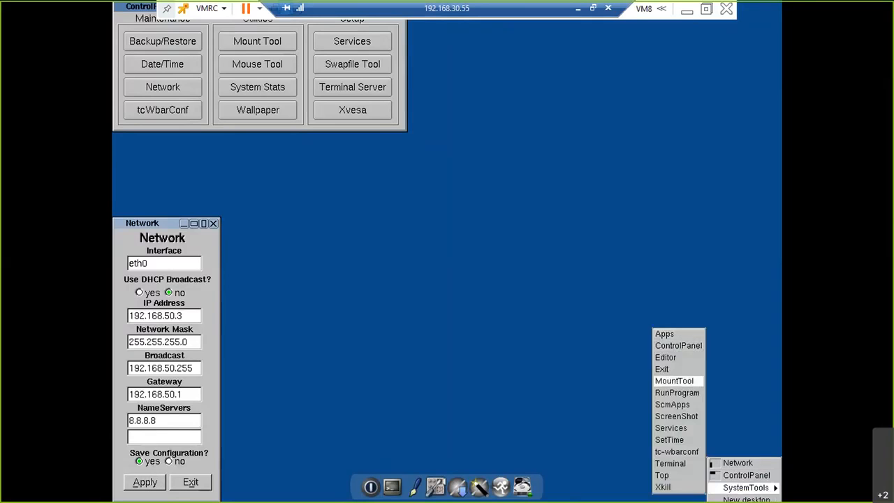
left_click(670, 463)
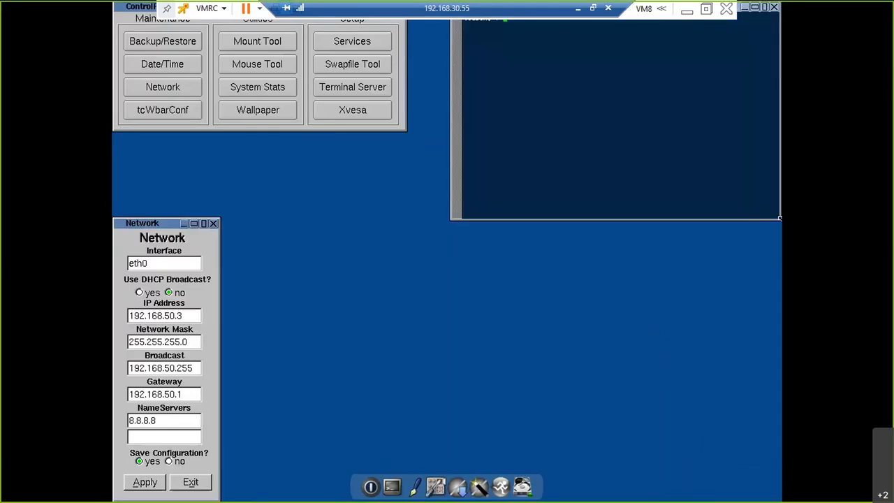
type("ping 192.168.50.2")
key("Return")
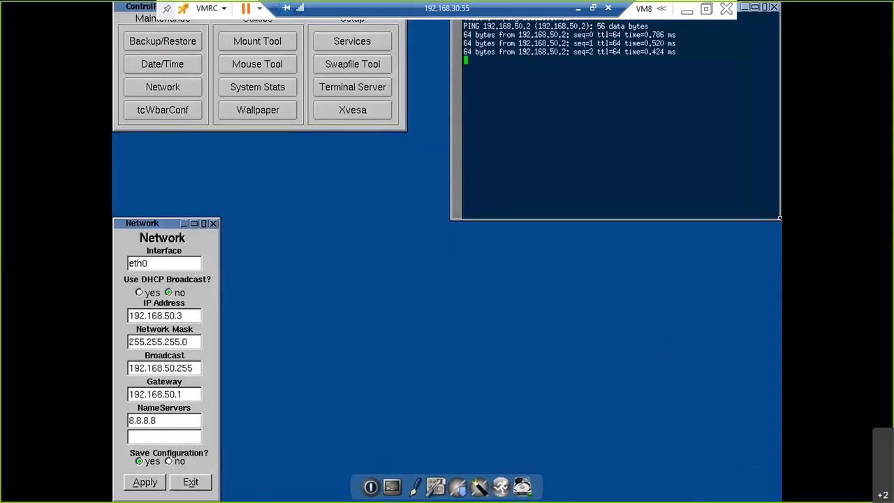
key("ctrl+c")
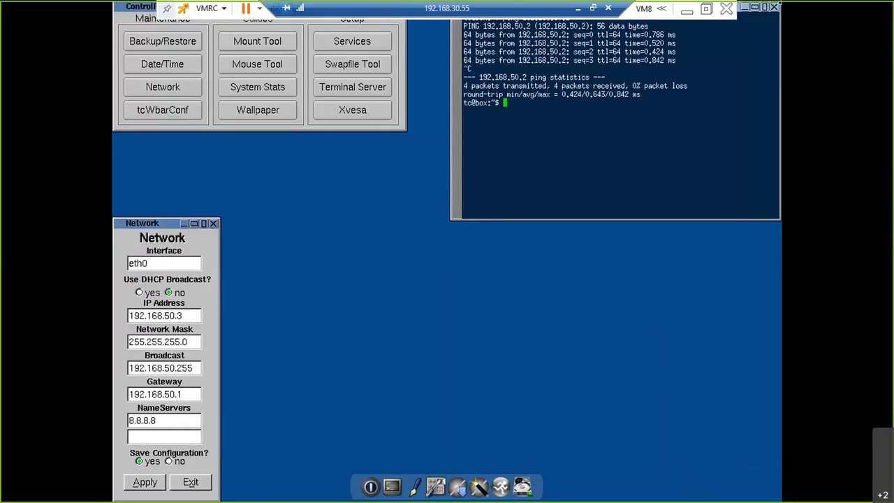
left_click(688, 11)
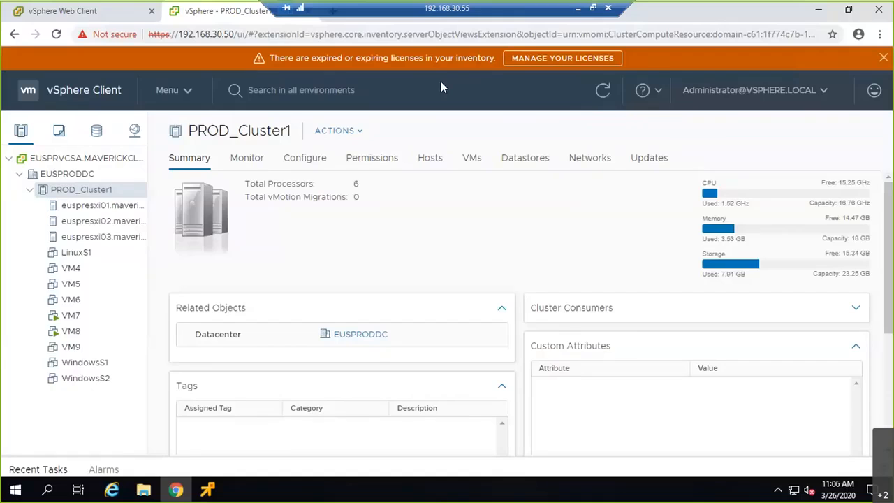
- Open VM9's settings for editing in the vSphere Web Client
left_click(65, 348)
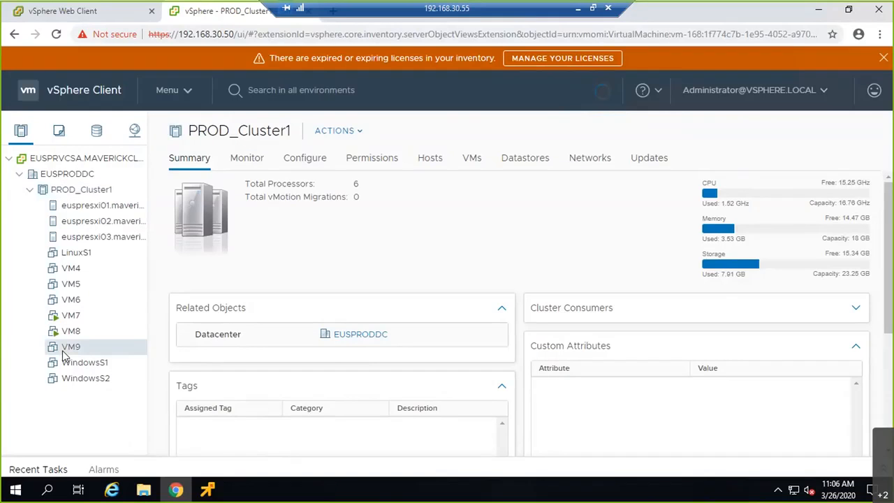
left_click(63, 11)
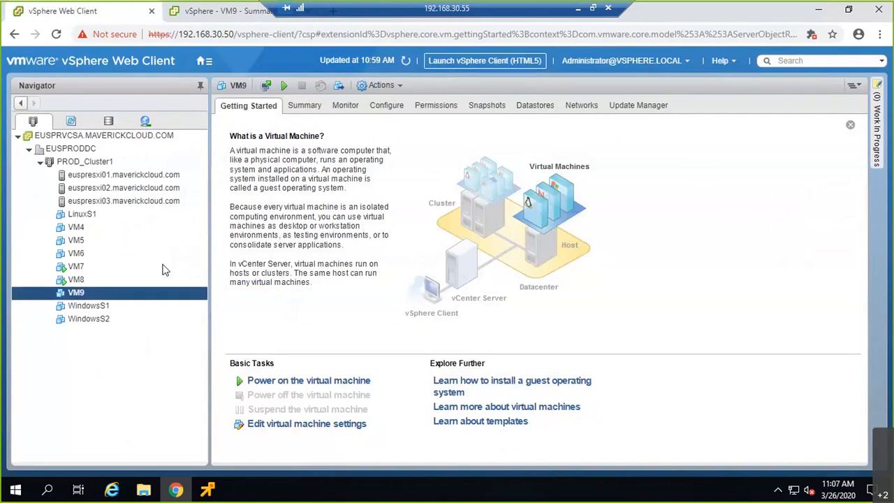
right_click(129, 296)
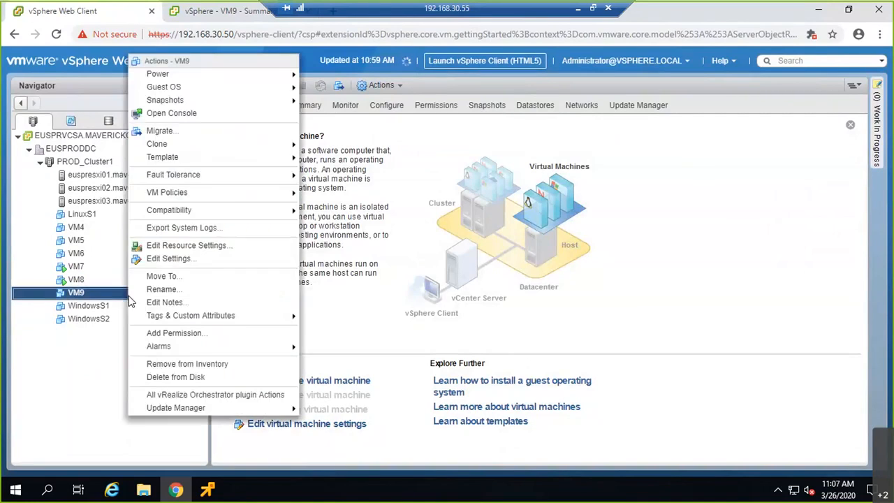
left_click(171, 258)
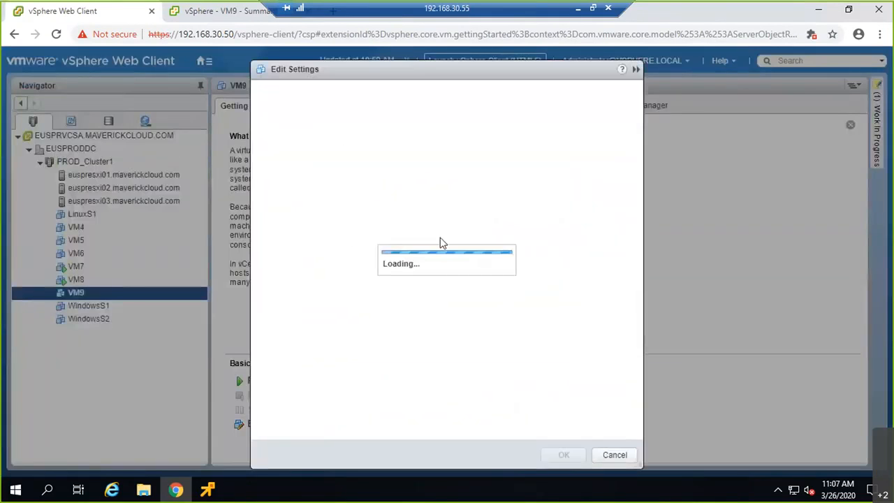
- Switch to the network diagram in Microsoft Whiteboard and examine the backup connections of the isolated servers
left_click(578, 10)
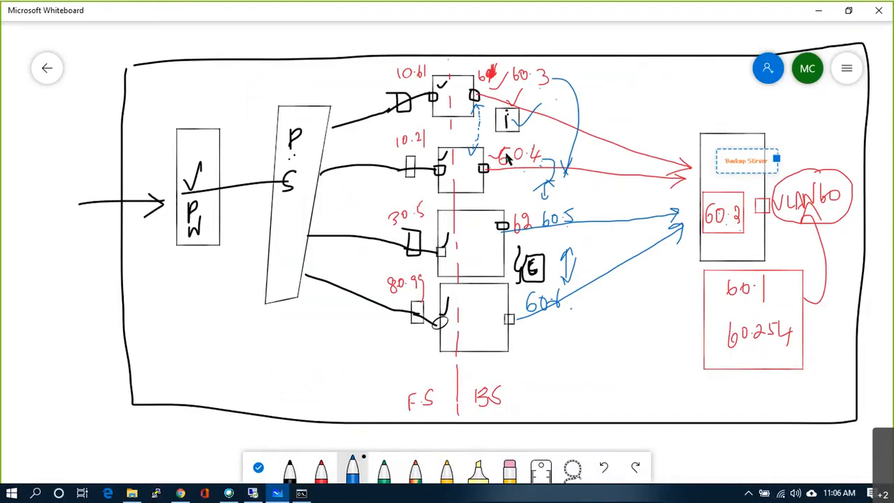
left_click_drag(517, 68, 508, 88)
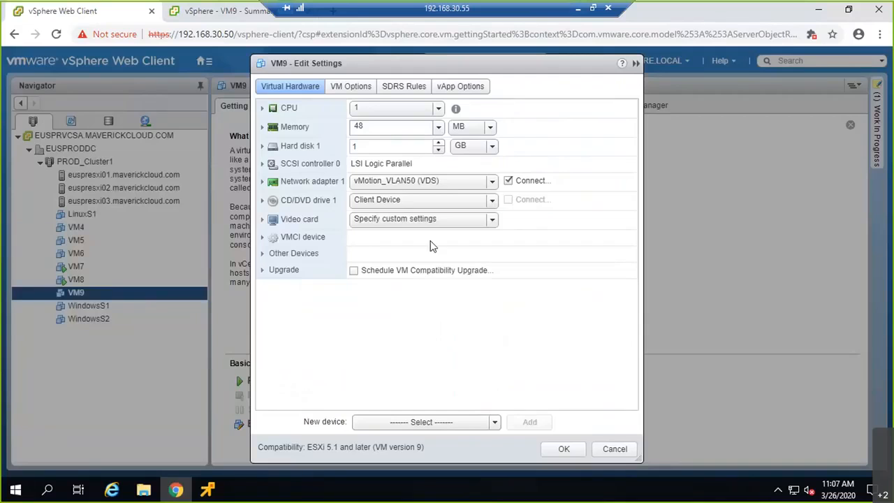
- Connect VM9's Network adapter 1 to the BKUP_52 port group and save its settings
left_click(476, 181)
left_click(448, 223)
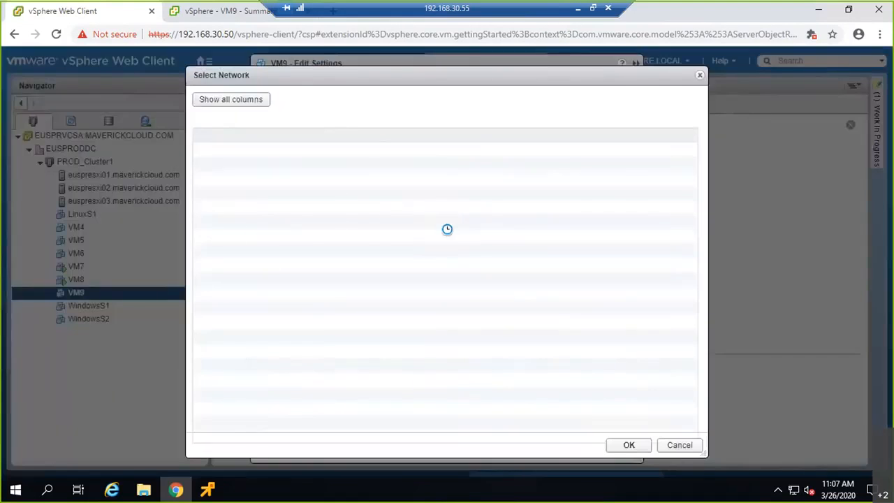
left_click(259, 237)
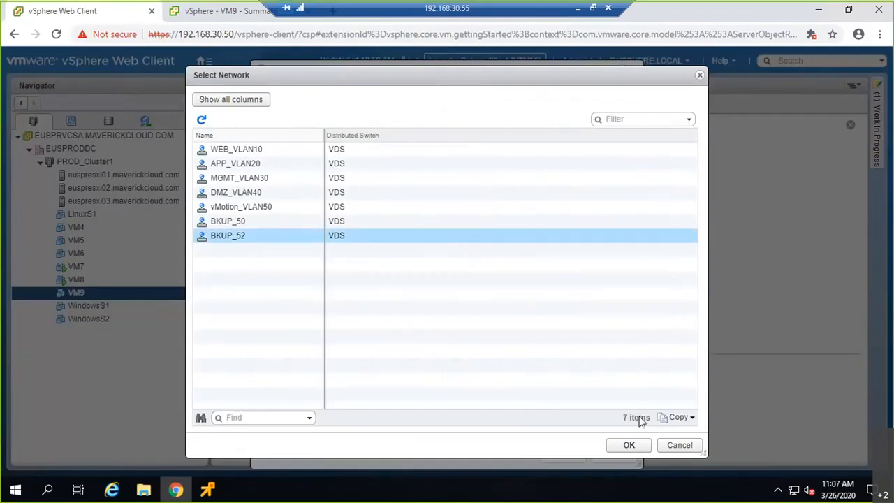
left_click(632, 445)
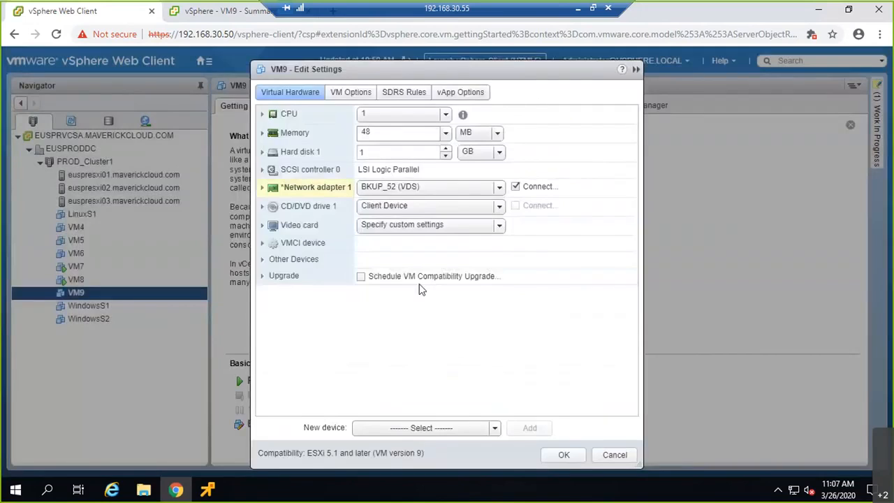
left_click(564, 455)
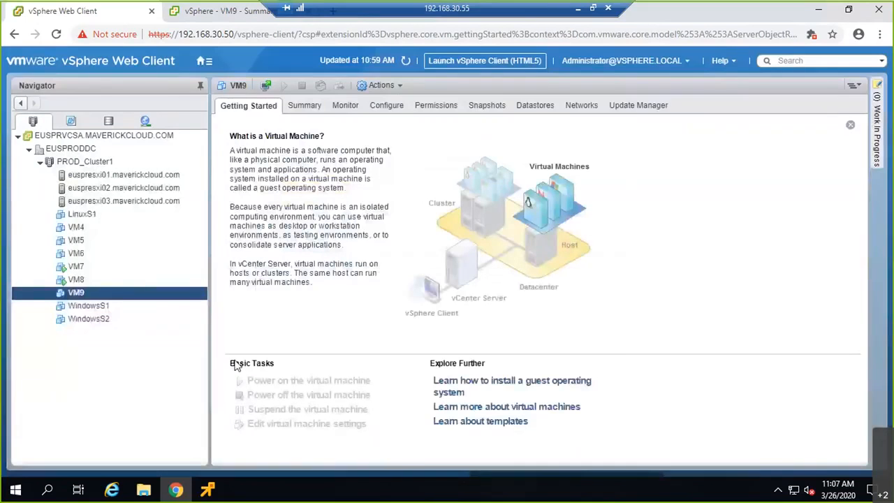
- Power on VM9 and bring up its console in VMware Remote Console, closing the leftover blank browser page
left_click(267, 89)
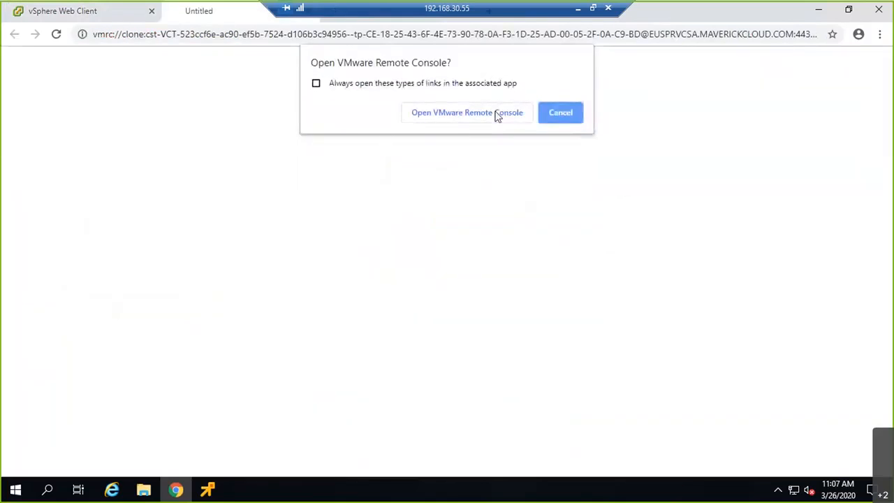
left_click(497, 116)
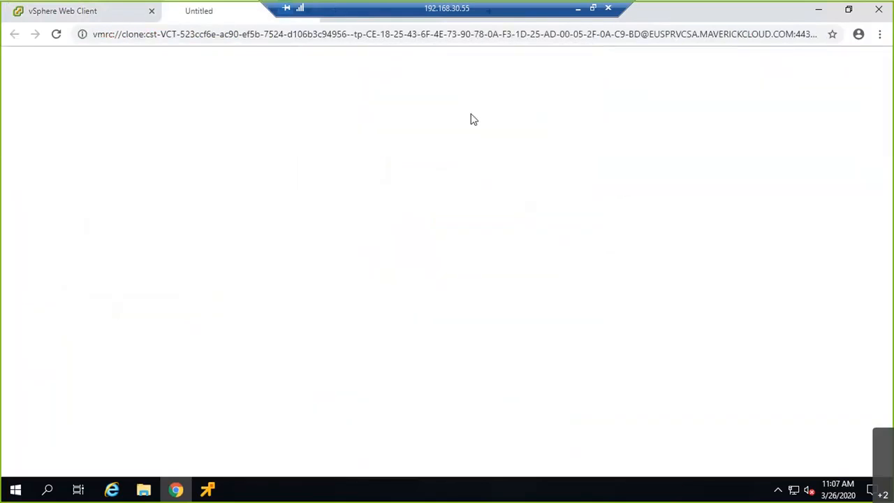
left_click(202, 12)
right_click(202, 12)
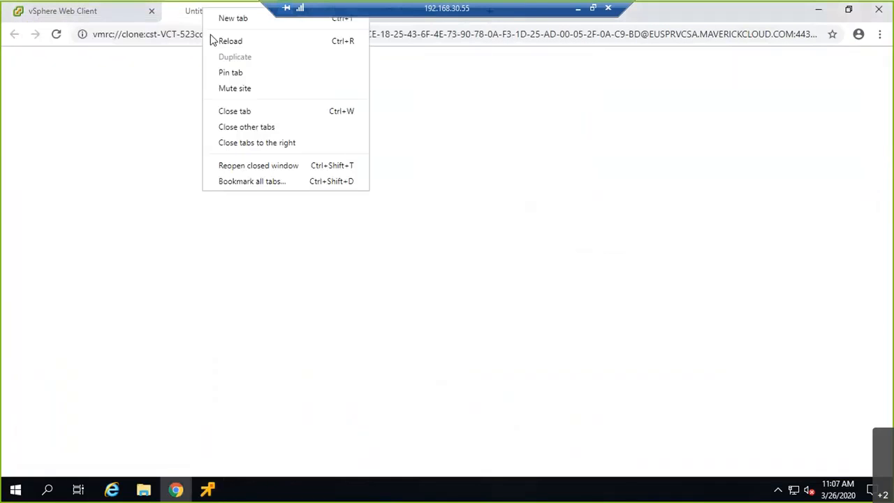
left_click(219, 111)
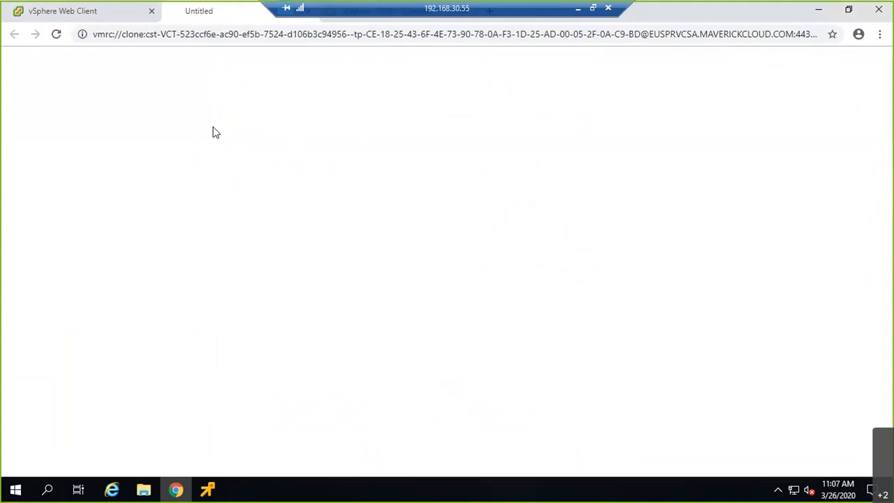
key("alt+Tab")
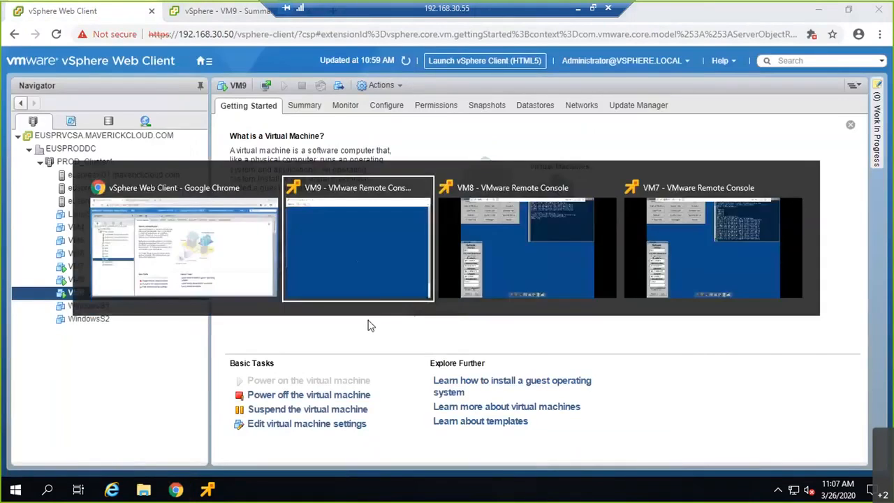
left_click(129, 31)
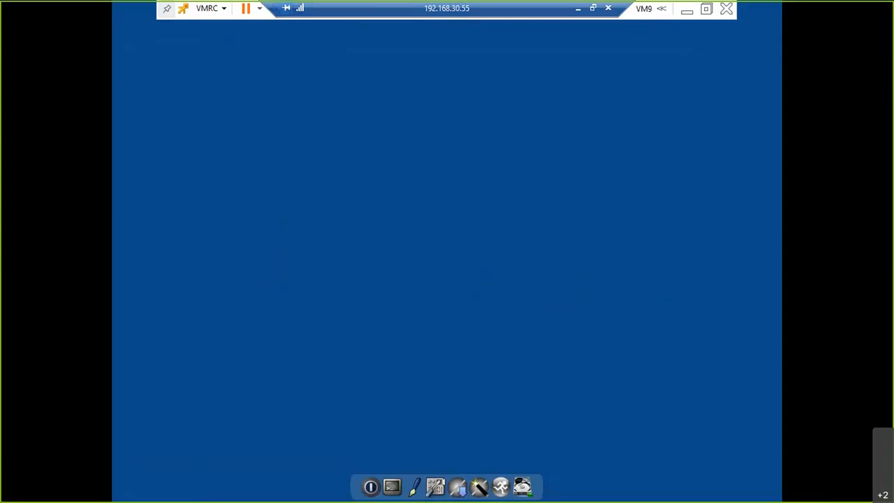
left_click(779, 500)
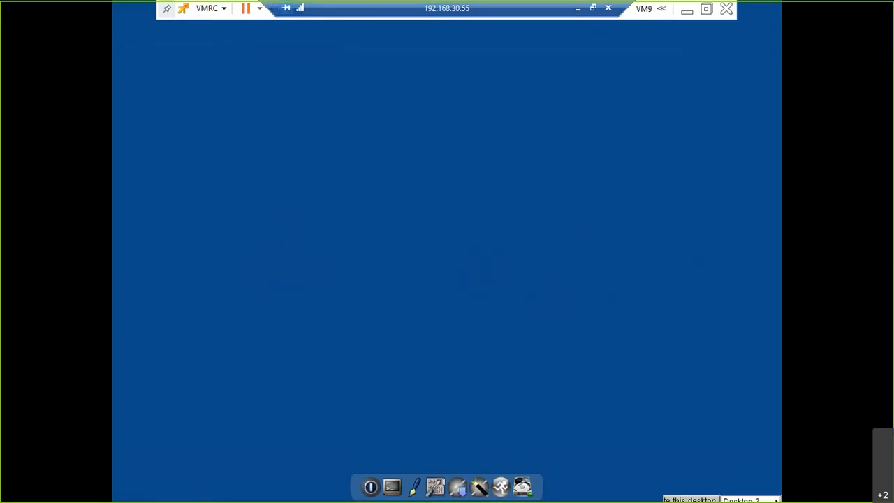
left_click(780, 498)
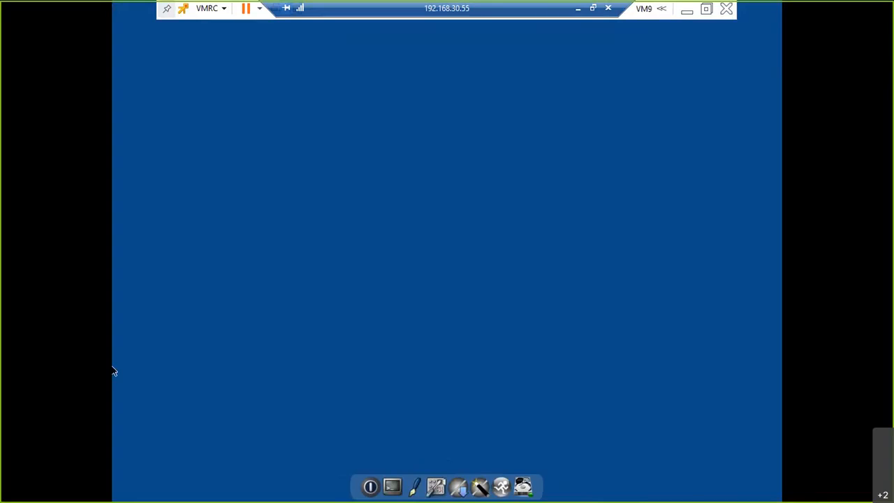
right_click(113, 343)
left_click(113, 344)
right_click(113, 320)
left_click(113, 319)
- Take VM9's console out of full screen, reposition its window, and open the guest's ControlPanel
left_click(706, 9)
left_click_drag(159, 10, 359, 56)
right_click(263, 87)
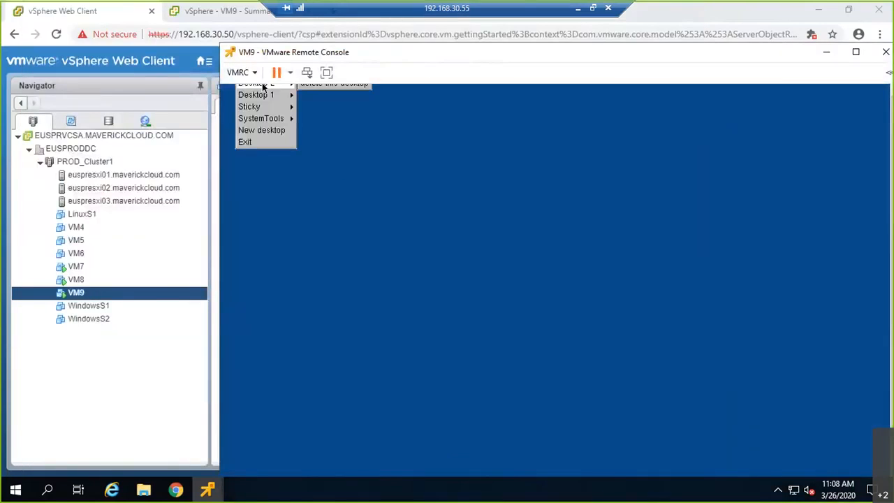
key("Down")
key("Down")
key("Down")
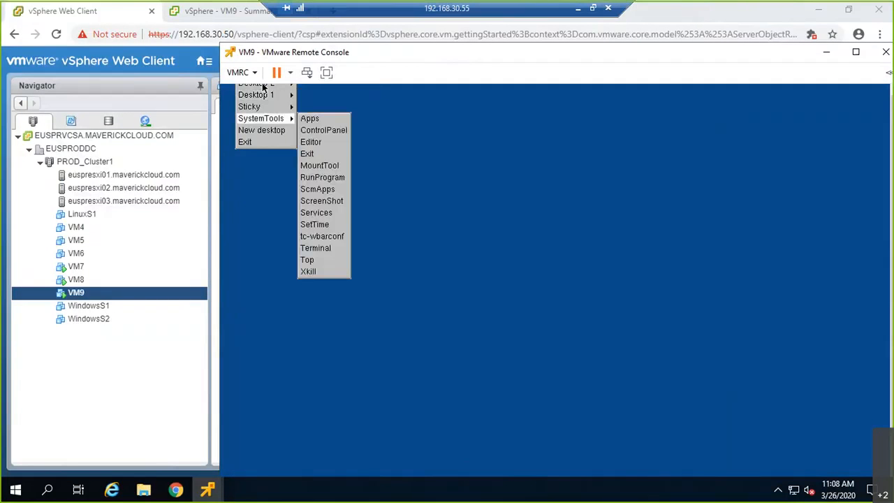
key("Right")
key("Down")
key("Return")
- Open the Network settings from VM9's ControlPanel and set Use DHCP Broadcast to no for eth0
key("Down")
key("Down")
key("Down")
key("Up")
key("Return")
key("Tab")
key("Tab")
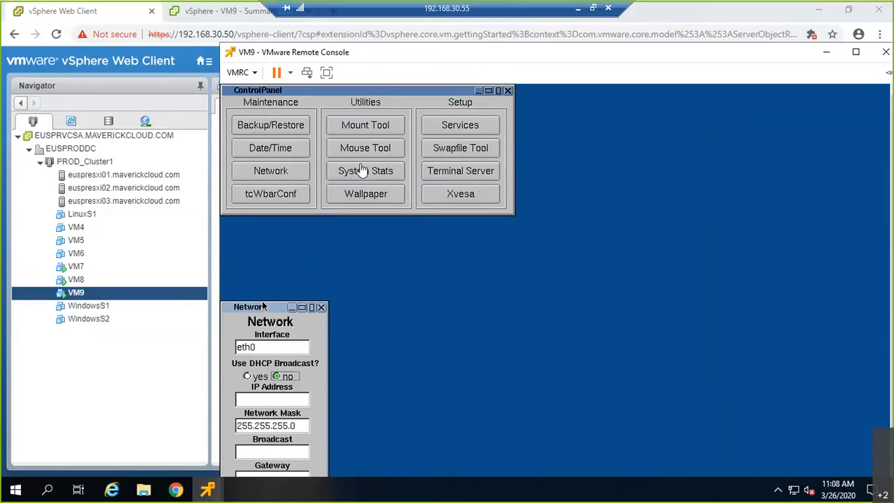
- Open a terminal in VM9, ping 192.168.50.2, and recall the ping command
right_click(263, 305)
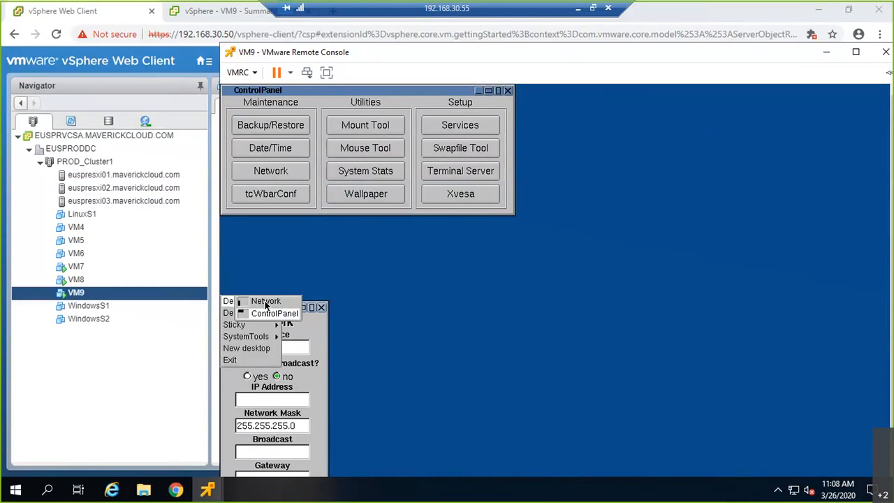
left_click(266, 301)
right_click(265, 306)
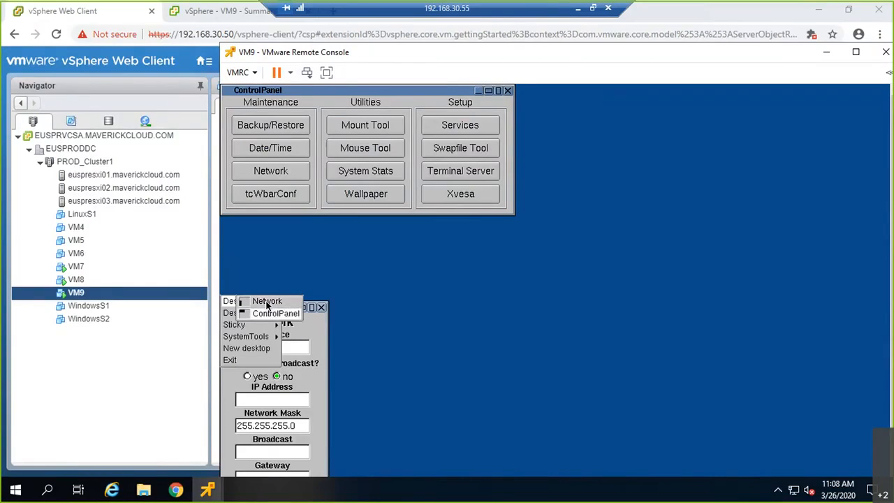
mouse_move(266, 305)
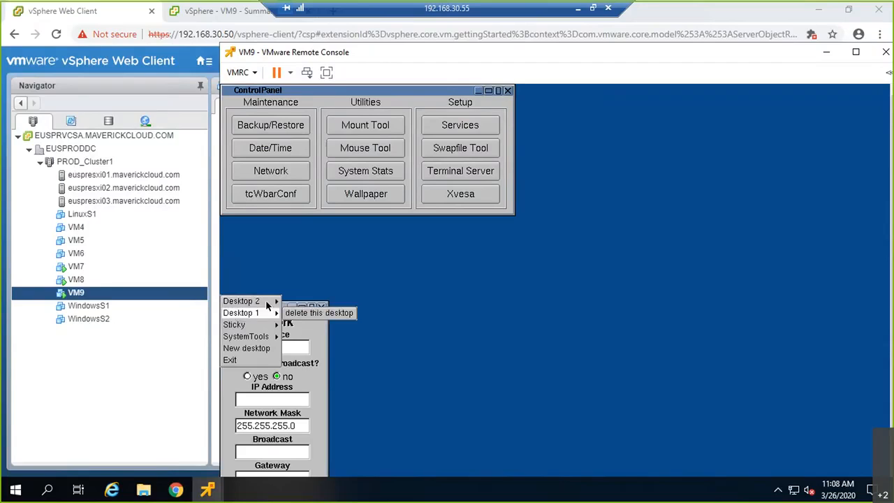
mouse_move(264, 337)
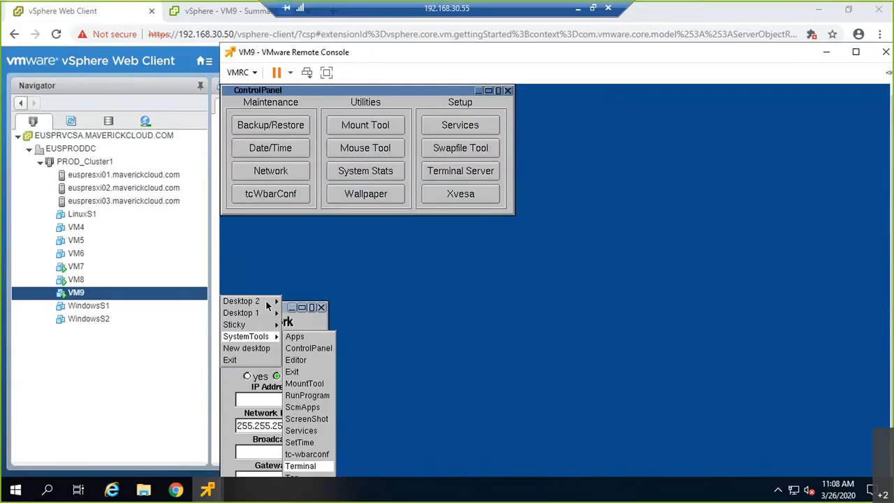
left_click(301, 465)
type("pi")
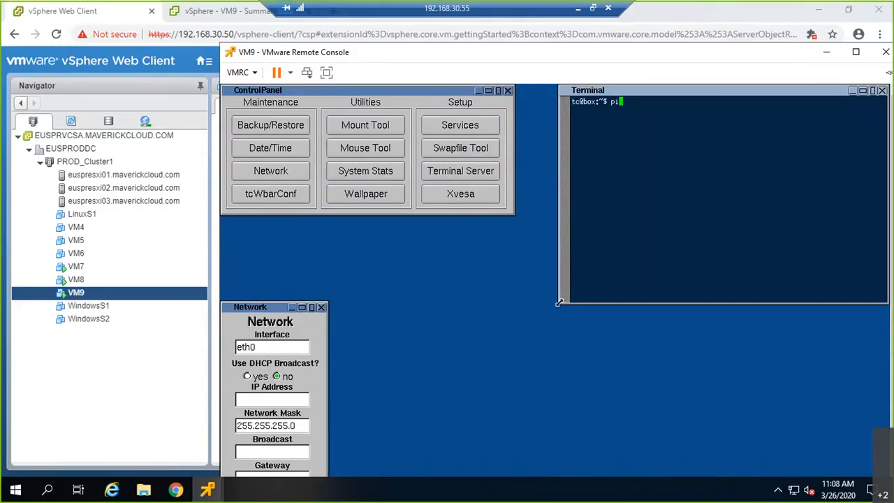
type("ng 192.168.50.2")
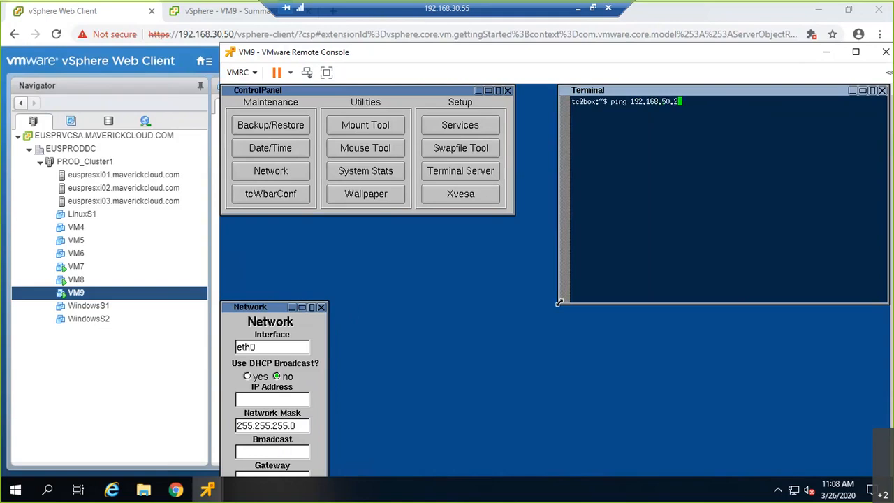
key("Return")
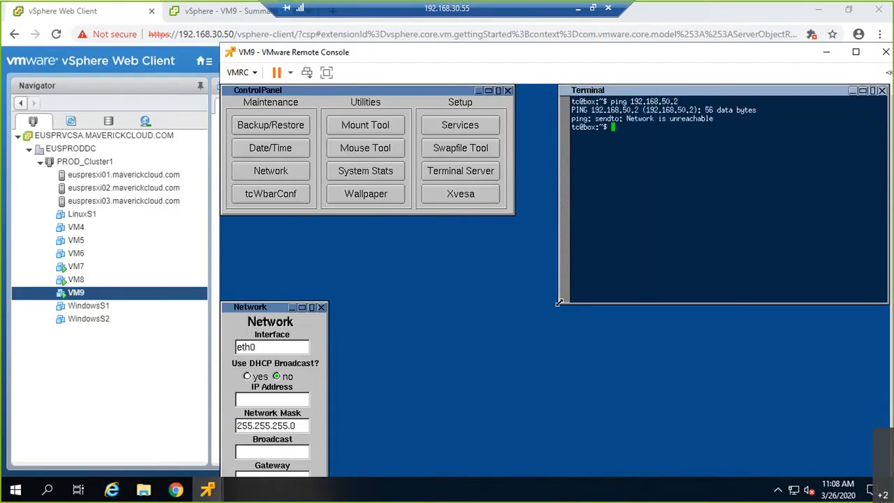
key("Up")
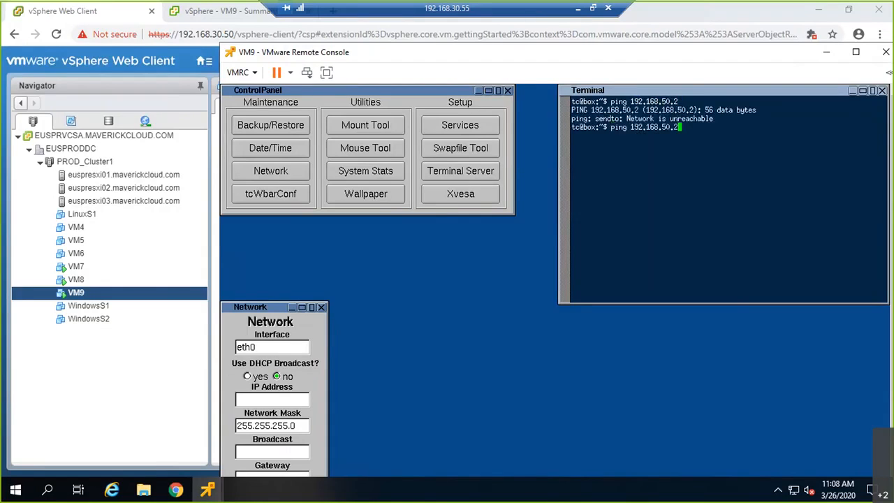
- Return VM9's console to full screen and enter 192.168.50.4 as the IP address in its Network settings
double_click(441, 56)
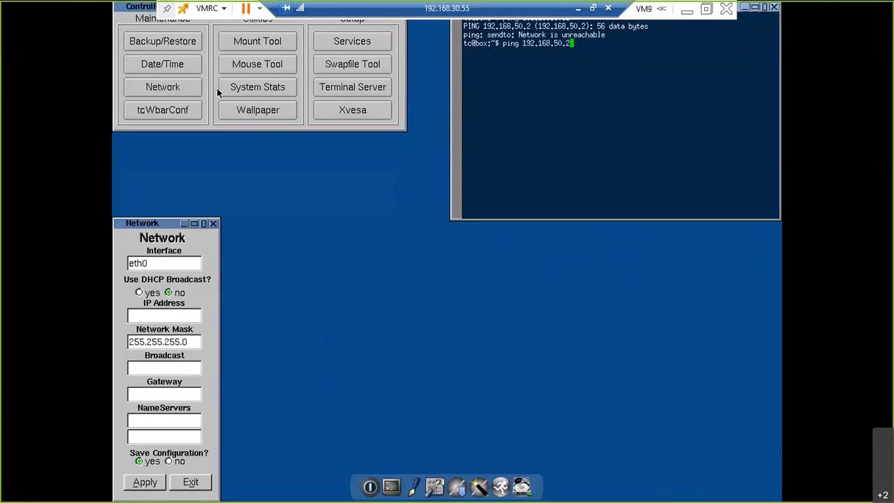
key("alt+Tab")
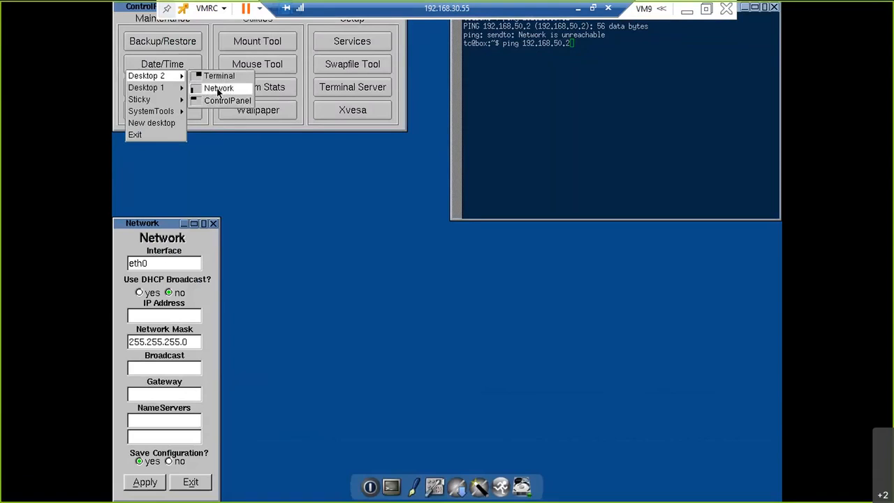
left_click(217, 89)
key("Tab")
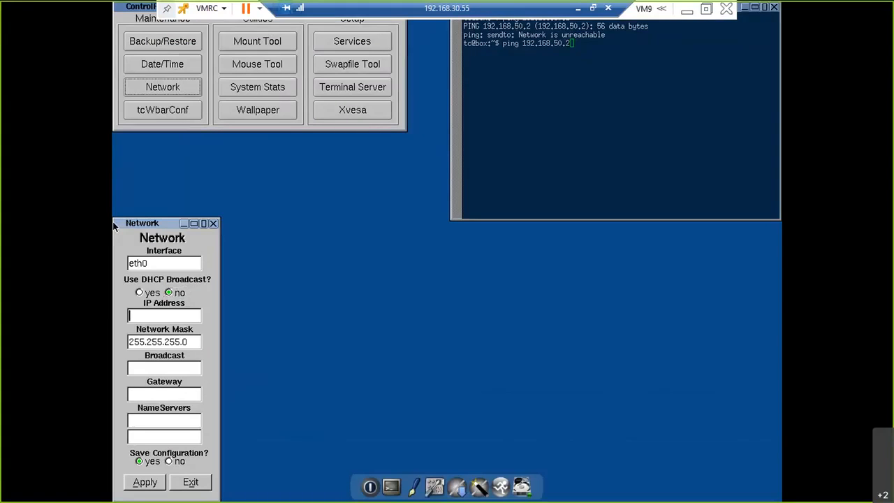
type("192.168.50.4")
- Set VM9's gateway to 192.168.50.1, leave the name servers empty, and apply the network configuration
key("Tab")
key("Tab")
key("Tab")
key("End")
key("BackSpace")
key("BackSpace")
key("BackSpace")
type("1")
key("Tab")
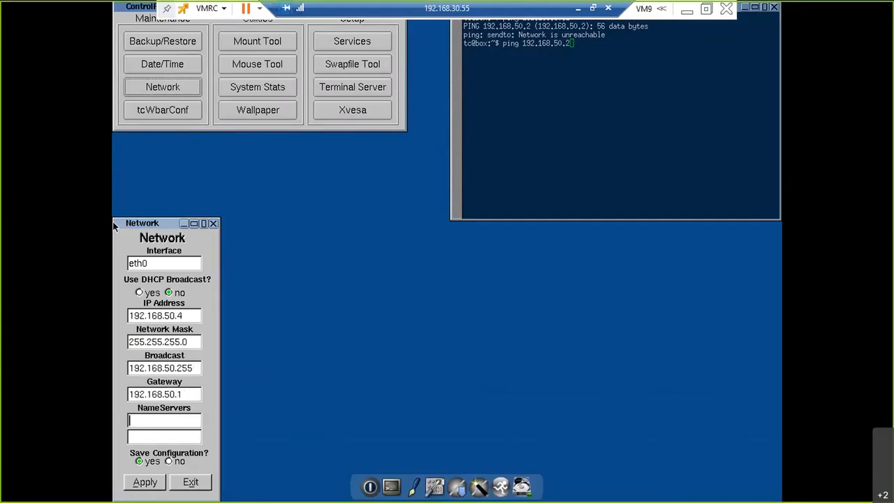
key("Tab")
key("Tab")
key("Tab")
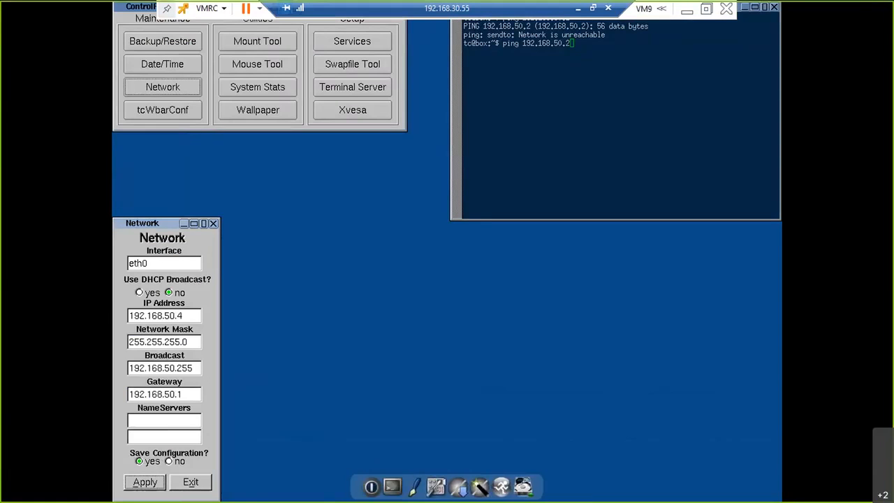
- Return to VM9's terminal, run the recalled ping to 192.168.50.2, and stop it after a few replies
left_click(114, 489)
right_click(114, 490)
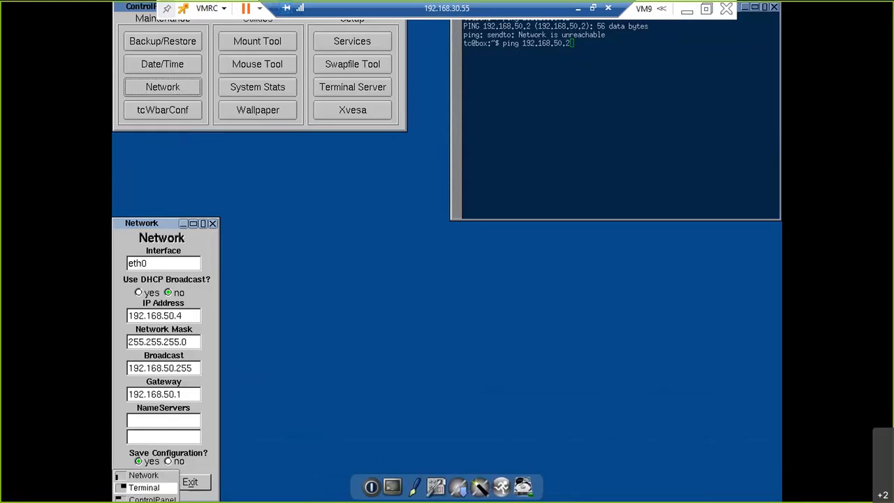
left_click(144, 488)
key("Return")
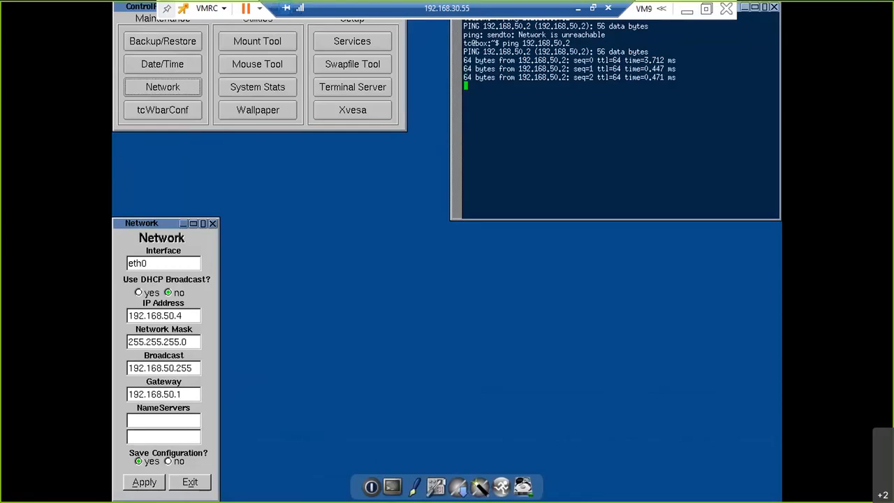
key("ctrl+c")
- Ping 192.168.50.3 from VM9's terminal
key("Up")
key("BackSpace")
type("3")
key("Return")
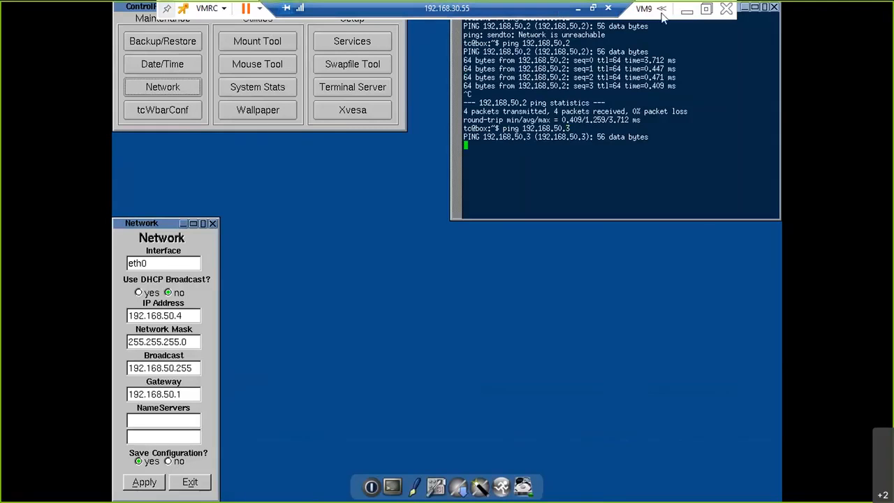
- Switch to Microsoft Whiteboard and annotate the upper two servers' circled backup ports with 52 and the backup server with a circled 50
left_click(686, 10)
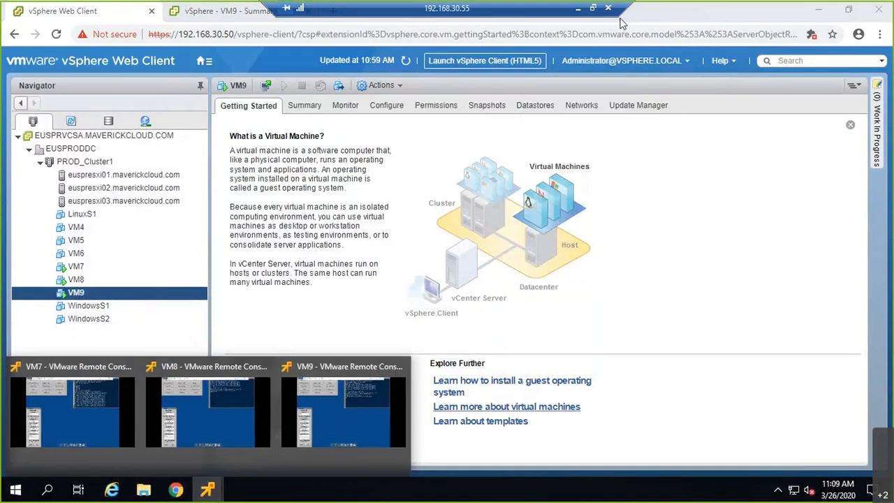
left_click(579, 9)
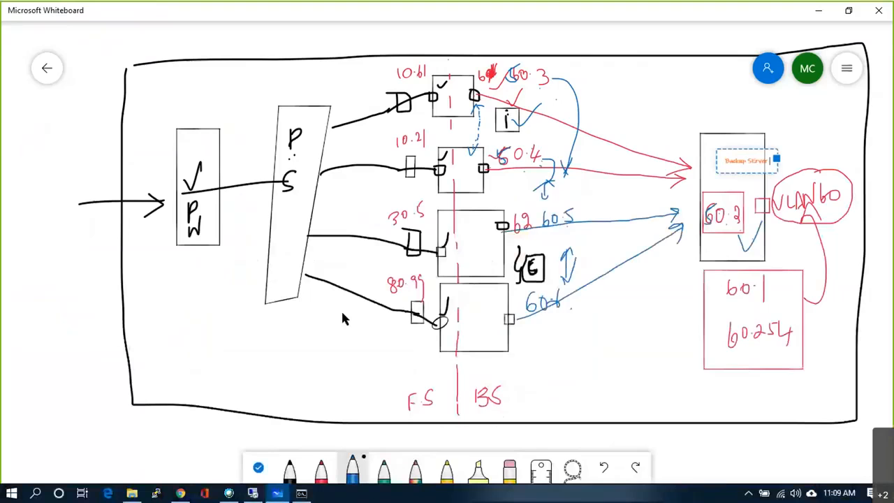
left_click(301, 493)
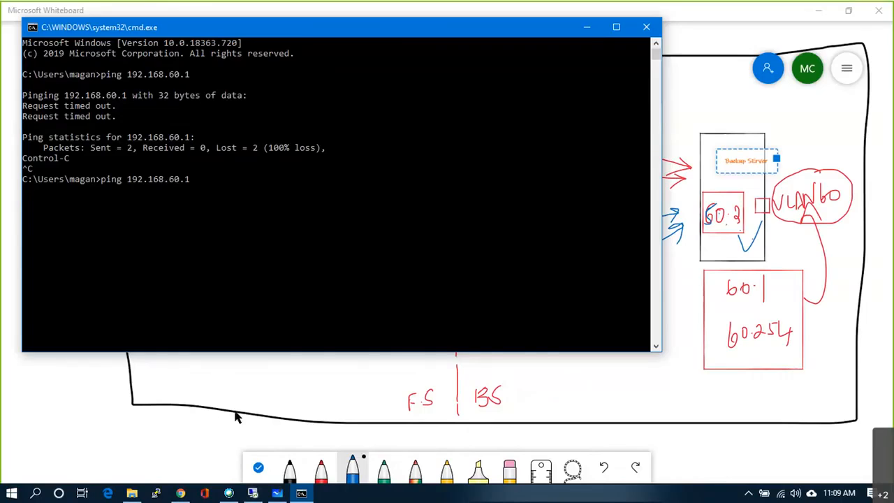
left_click(262, 426)
left_click_drag(472, 85, 468, 86)
left_click_drag(484, 179, 479, 165)
mouse_move(469, 128)
left_mouse_down()
mouse_move(467, 138)
mouse_move(475, 128)
mouse_move(480, 138)
left_mouse_up()
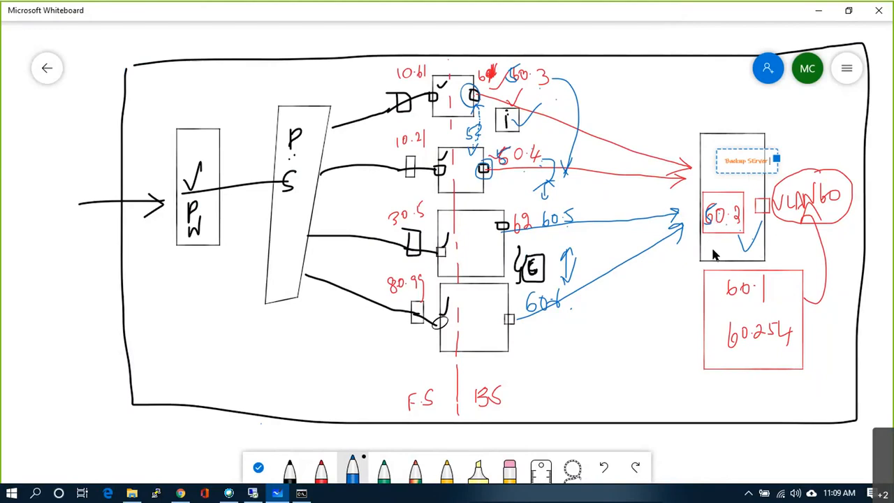
mouse_move(714, 243)
left_mouse_down()
mouse_move(720, 253)
mouse_move(712, 243)
left_mouse_up()
left_click_drag(482, 126, 479, 120)
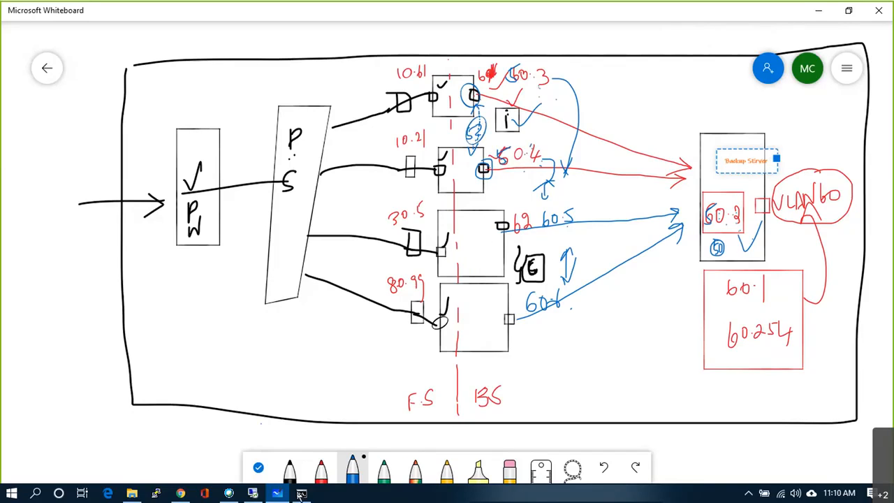
- Switch back to the remote desktop session and check the running ping to 192.168.50.3 in VM7's console
left_click(230, 494)
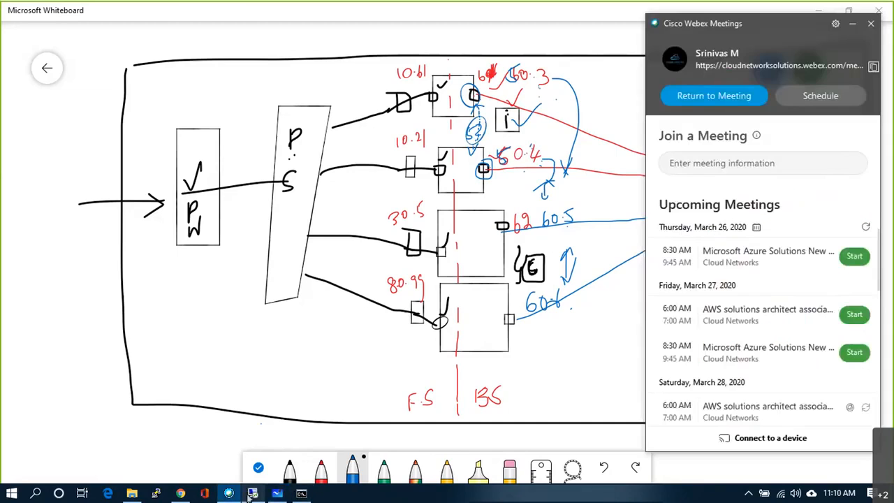
left_click(252, 494)
mouse_move(213, 492)
left_click(175, 463)
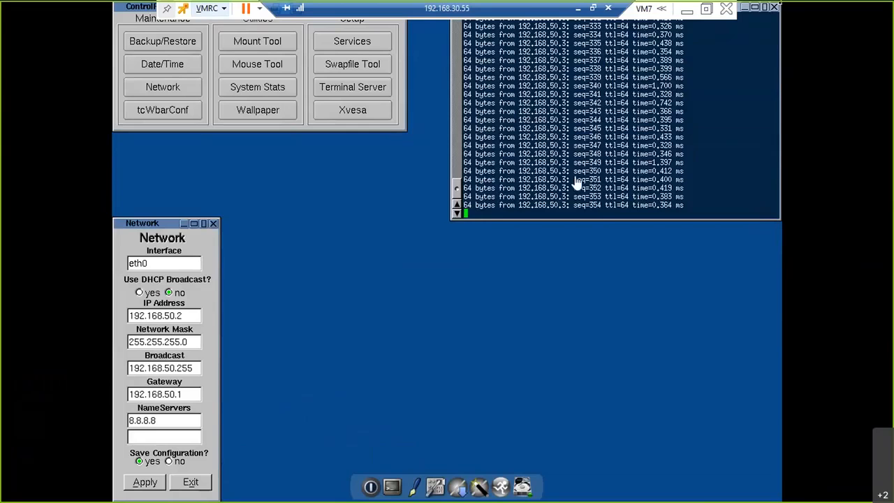
left_click(687, 9)
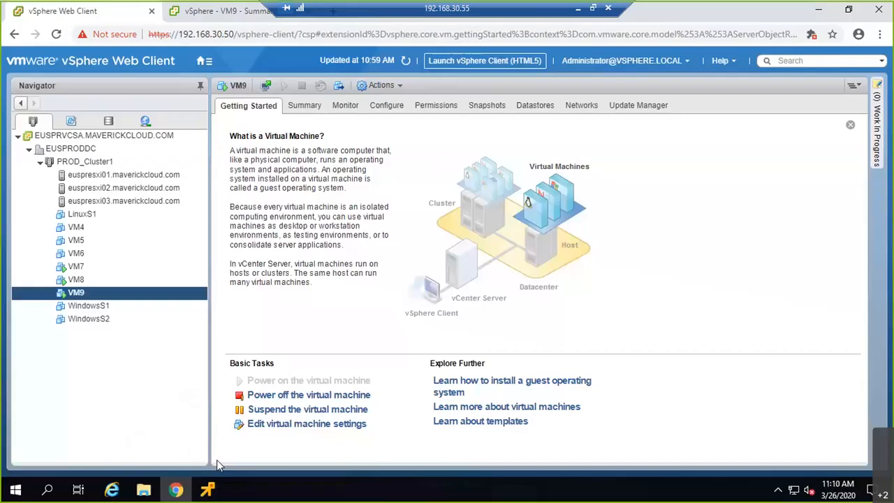
- Bring up VM8's console, ping 192.168.50.2 again, and stop it after a couple of replies
mouse_move(209, 490)
left_click(205, 439)
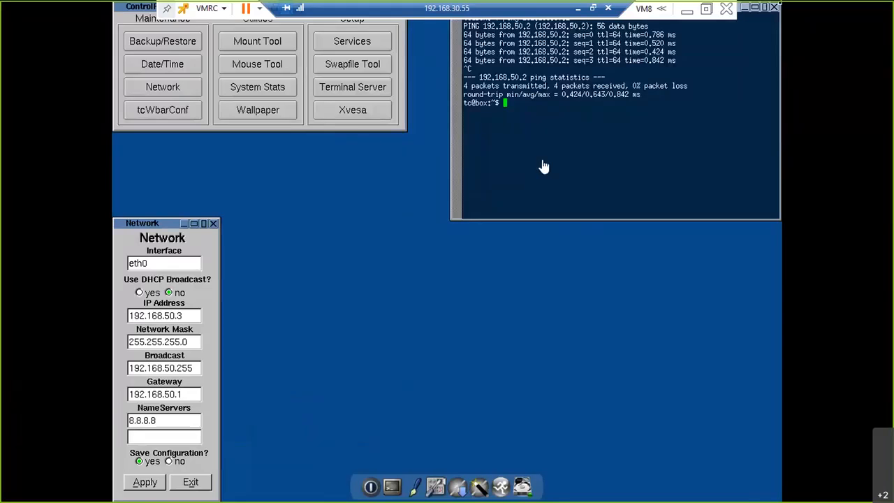
key("Up")
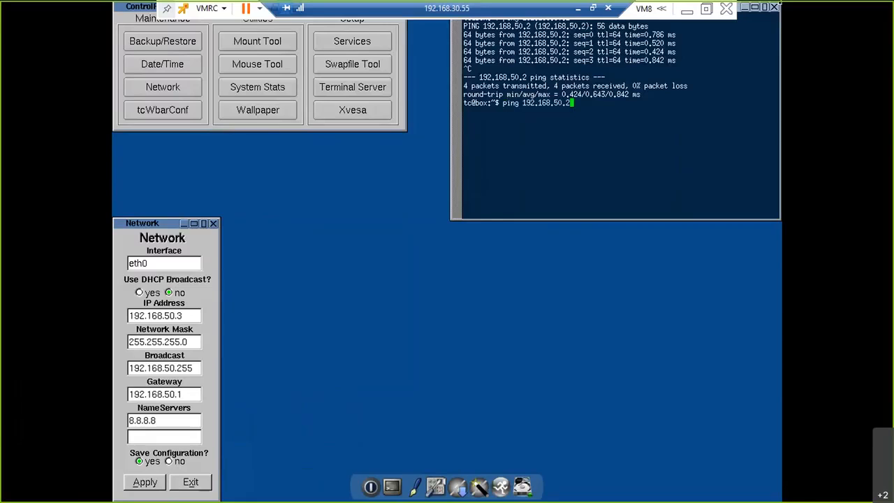
key("Return")
key("ctrl+c")
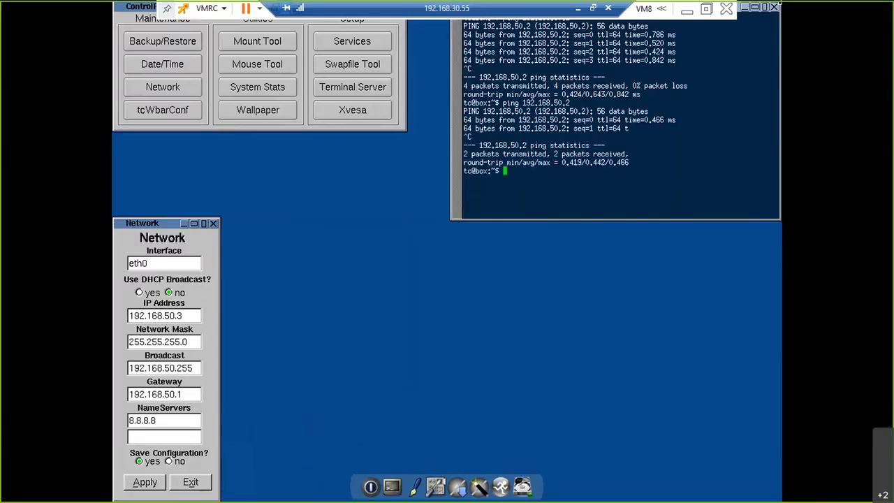
- Ping VM9's address 192.168.50.4 from VM8's terminal
key("Up")
key("BackSpace")
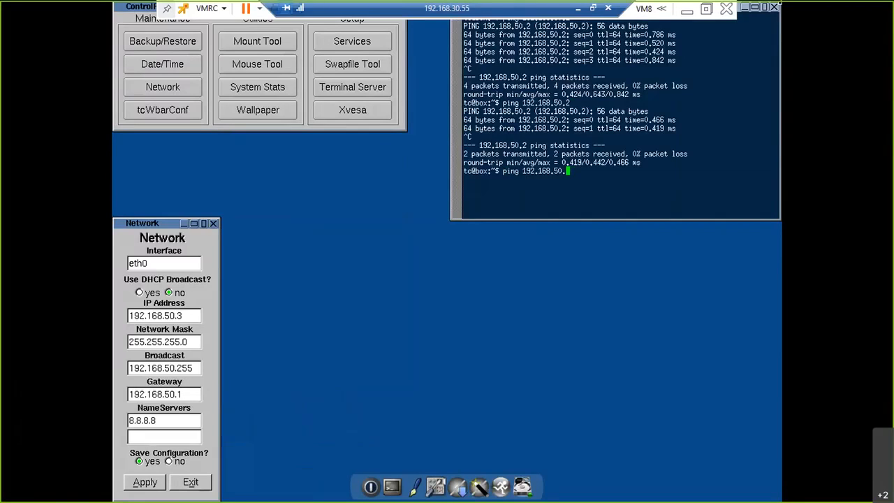
type("4")
key("Return")
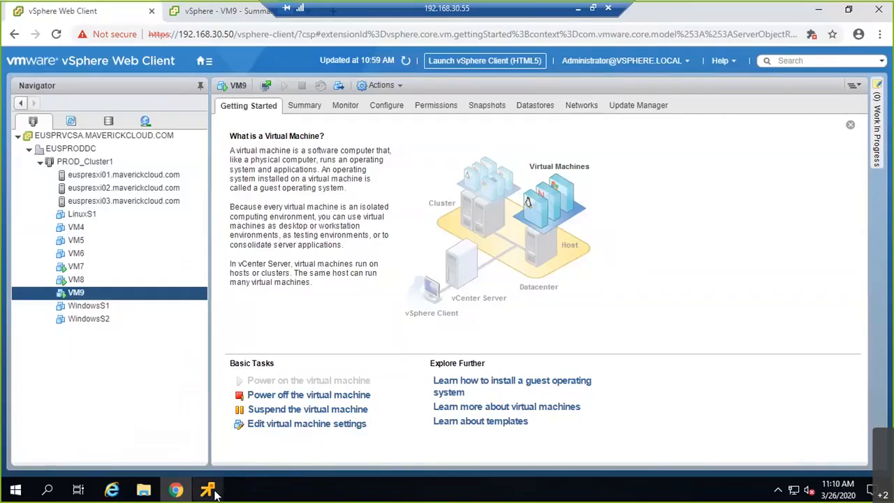
- Bring up VM9's console, stop its running ping, and ping VM7's address 192.168.50.2 briefly
mouse_move(208, 489)
left_click(254, 465)
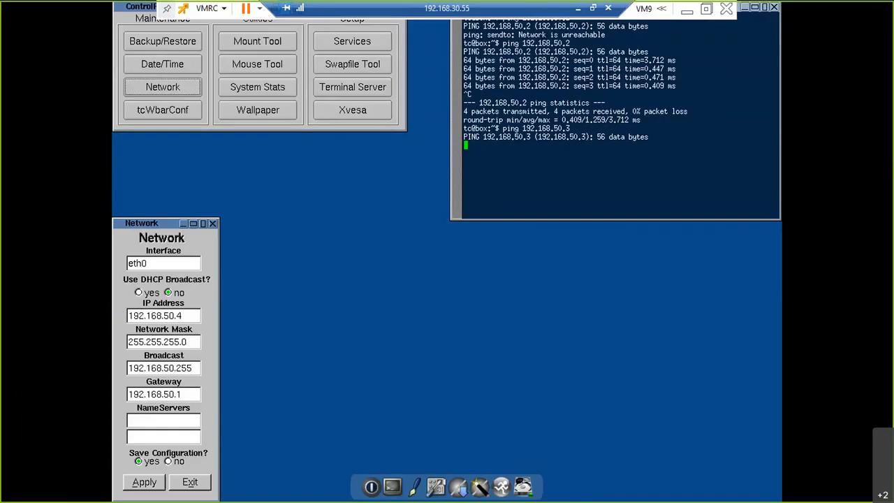
key("ctrl+c")
key("Up")
key("BackSpace")
type("2")
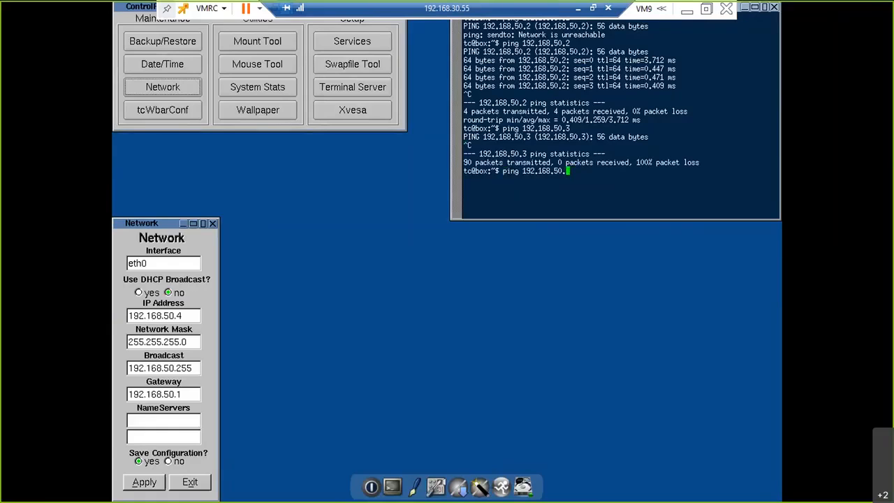
key("Return")
key("ctrl+c")
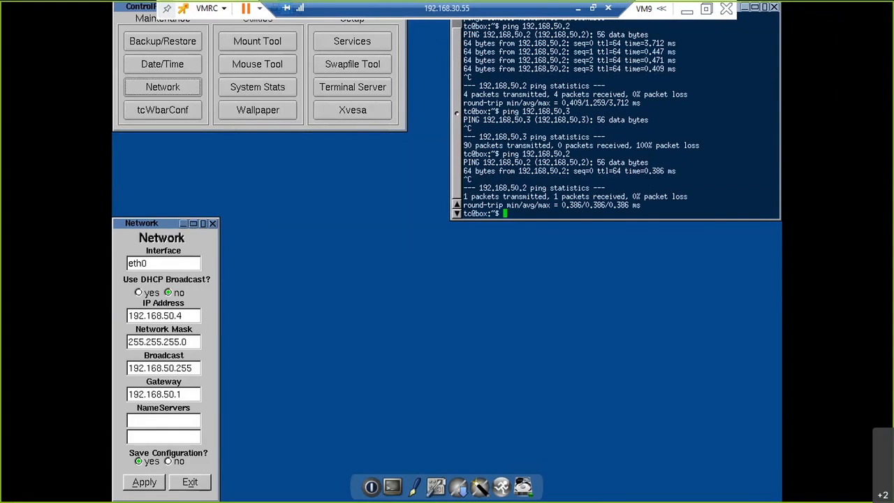
- Ping the gateway 192.168.50.1 from VM9's terminal and stop it after a few seconds
key("Up")
key("BackSpace")
type("1")
key("Return")
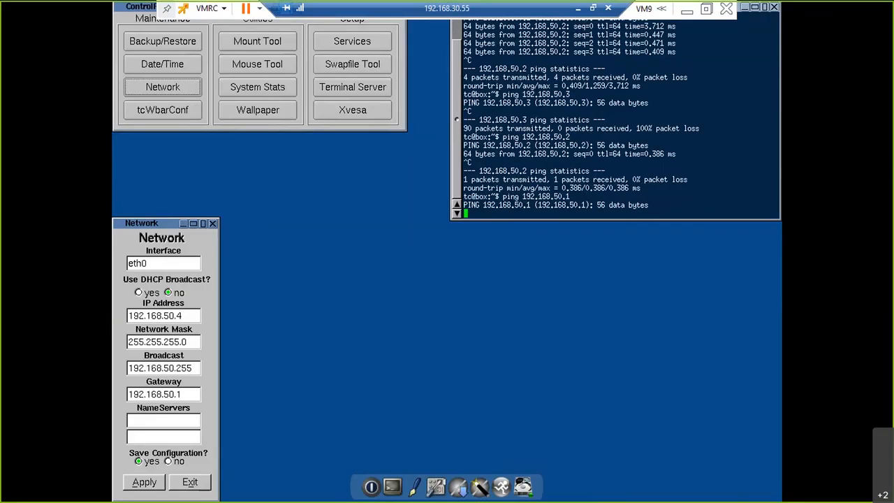
key("ctrl+c")
- Repeat the ping to 192.168.50.2 from VM9's terminal and stop it after several replies
key("Up")
key("BackSpace")
type("2")
key("Return")
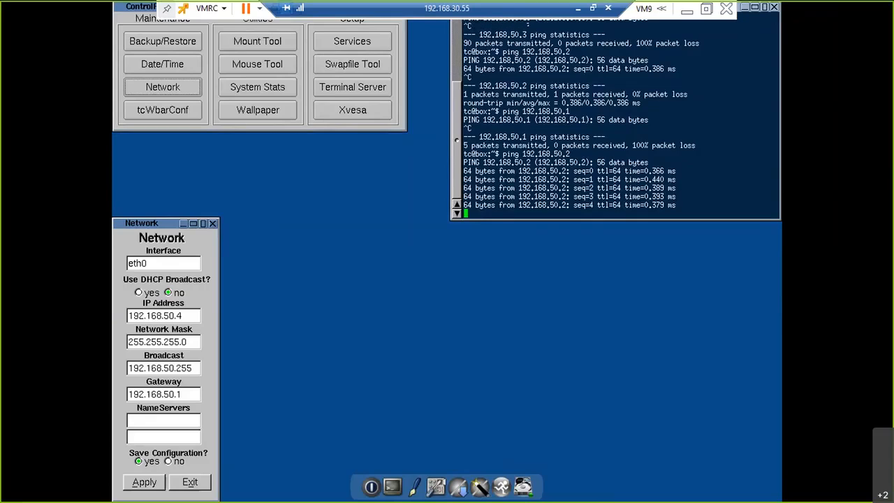
key("ctrl+c")
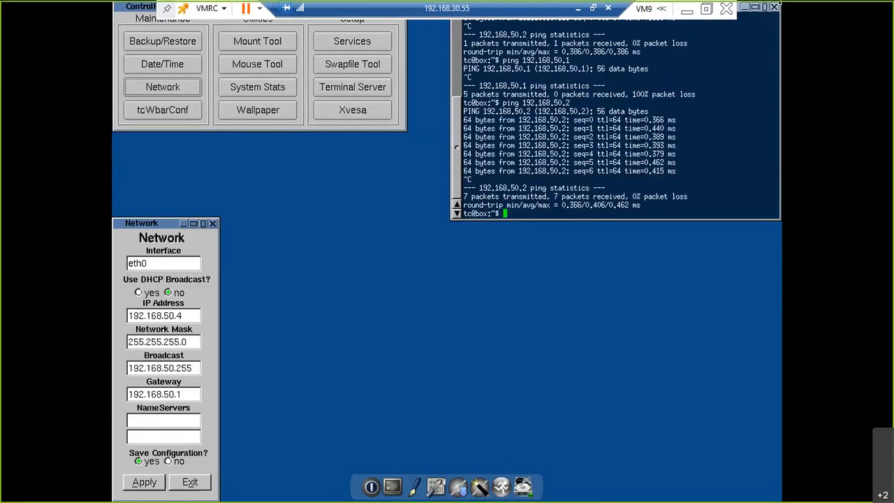
key("Return")
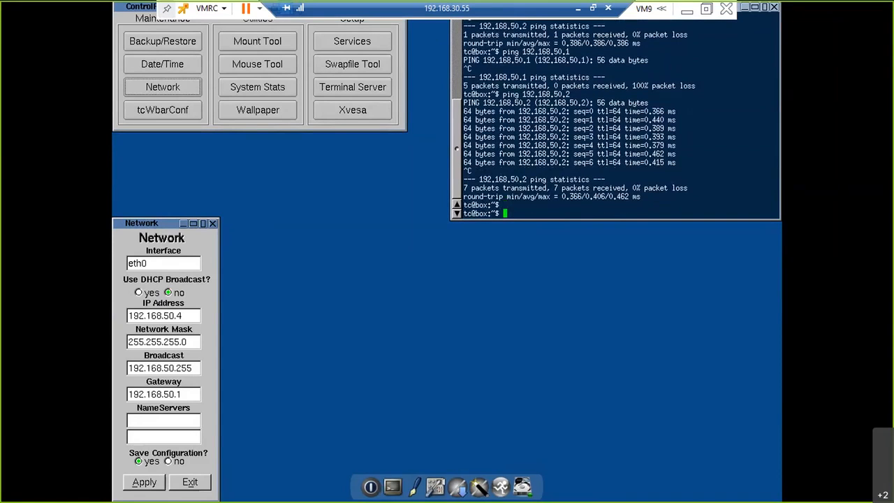
- Bring up VM7's console, stop its running ping, and ping VM8's address 192.168.50.3 again briefly
left_click(686, 9)
mouse_move(208, 489)
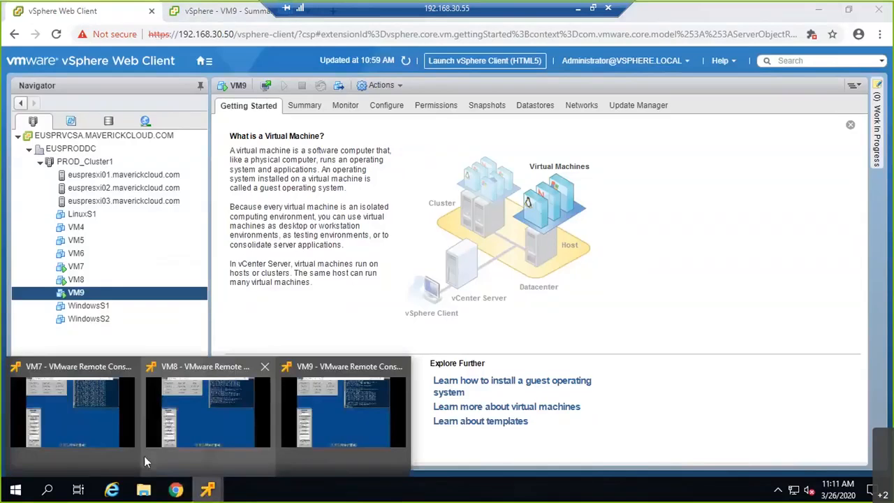
left_click(72, 421)
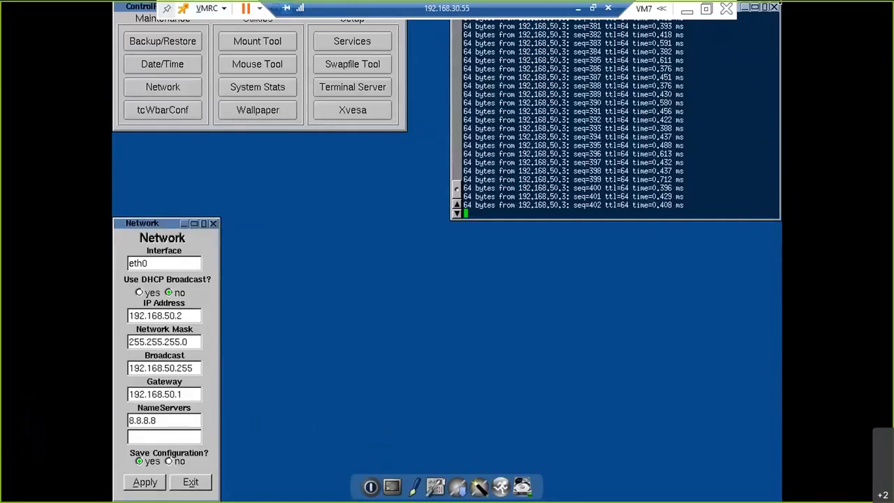
key("ctrl+c")
key("Up")
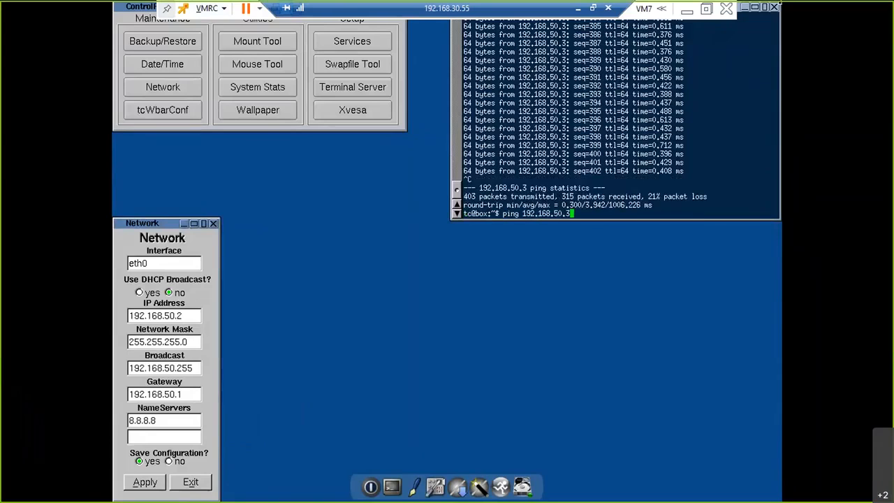
key("Return")
key("ctrl+c")
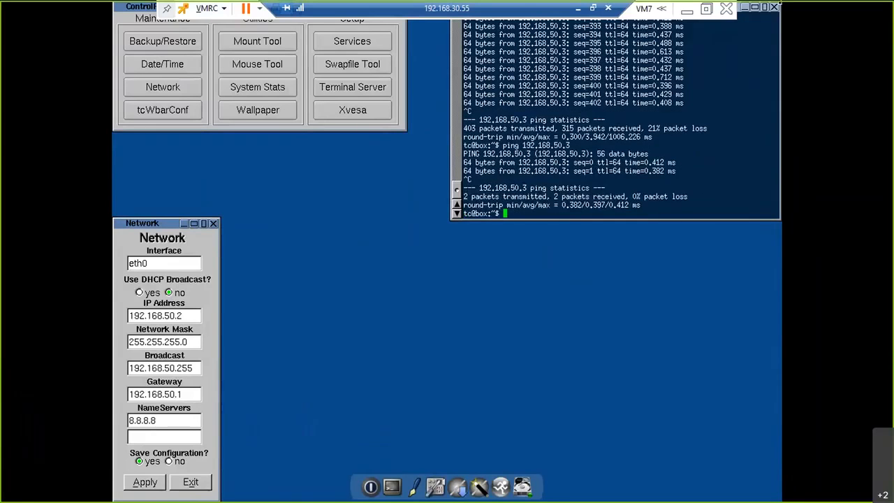
- Ping VM9's address 192.168.50.4 from VM7's terminal and stop it after a couple of replies
key("Up")
key("BackSpace")
type("4")
key("Return")
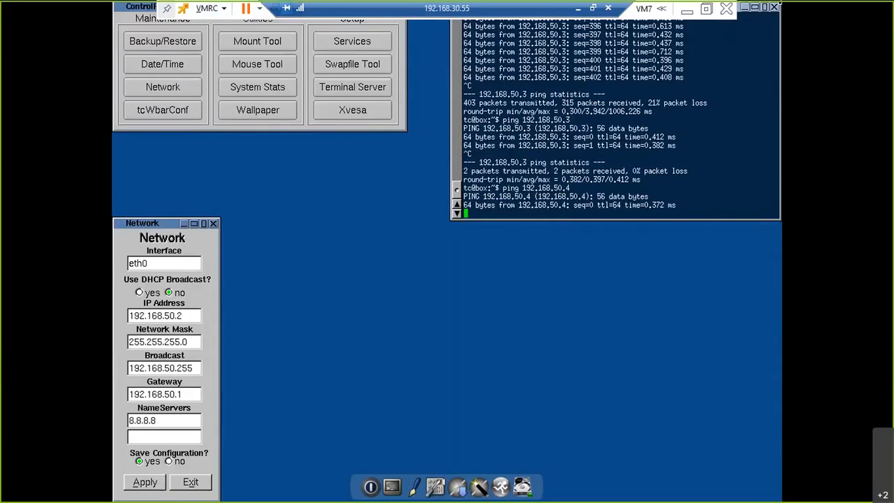
key("ctrl+c")
- Ping the gateway 192.168.50.1 from VM7's terminal and stop it after a couple of replies
key("Up")
key("BackSpace")
type("192.168.50.1")
key("Return")
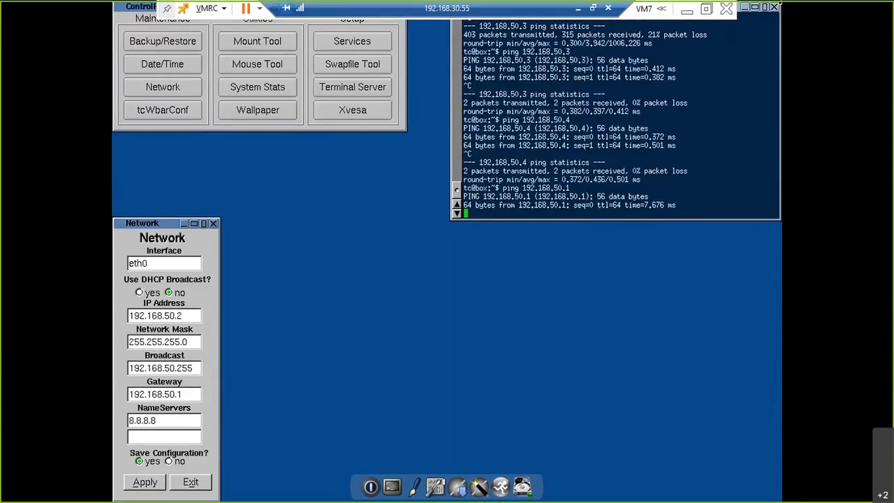
key("ctrl+c")
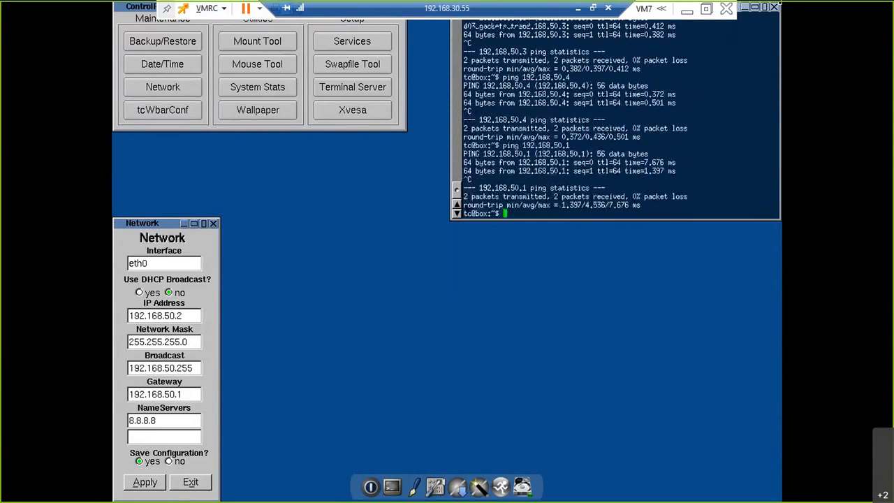
- Minimize VM7's console and the remote desktop session, and switch to the private VLAN image results in Chrome
left_click(686, 11)
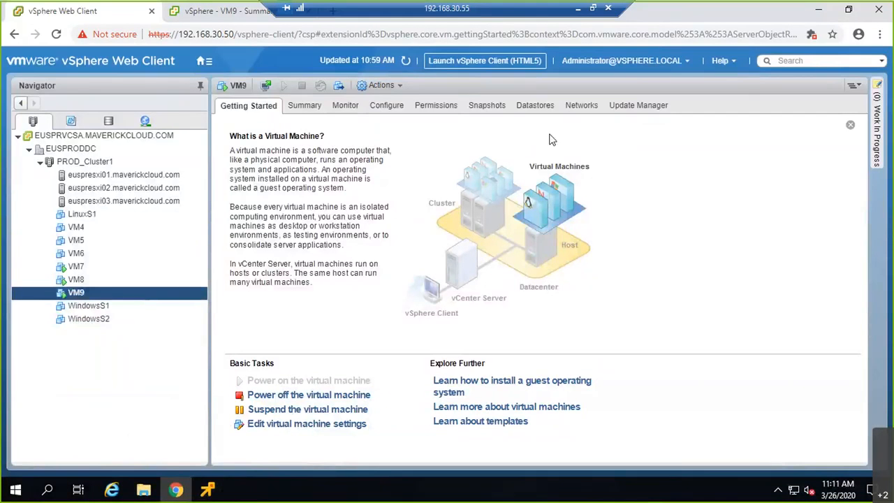
left_click(578, 9)
left_click(180, 494)
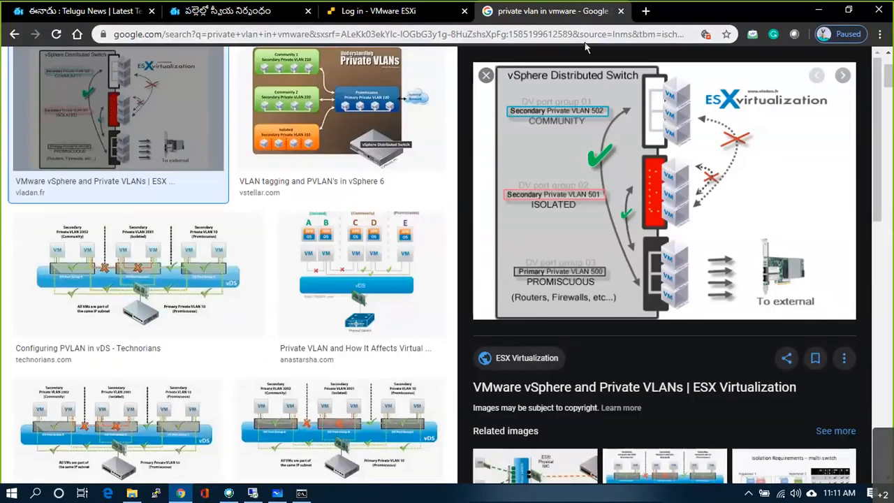